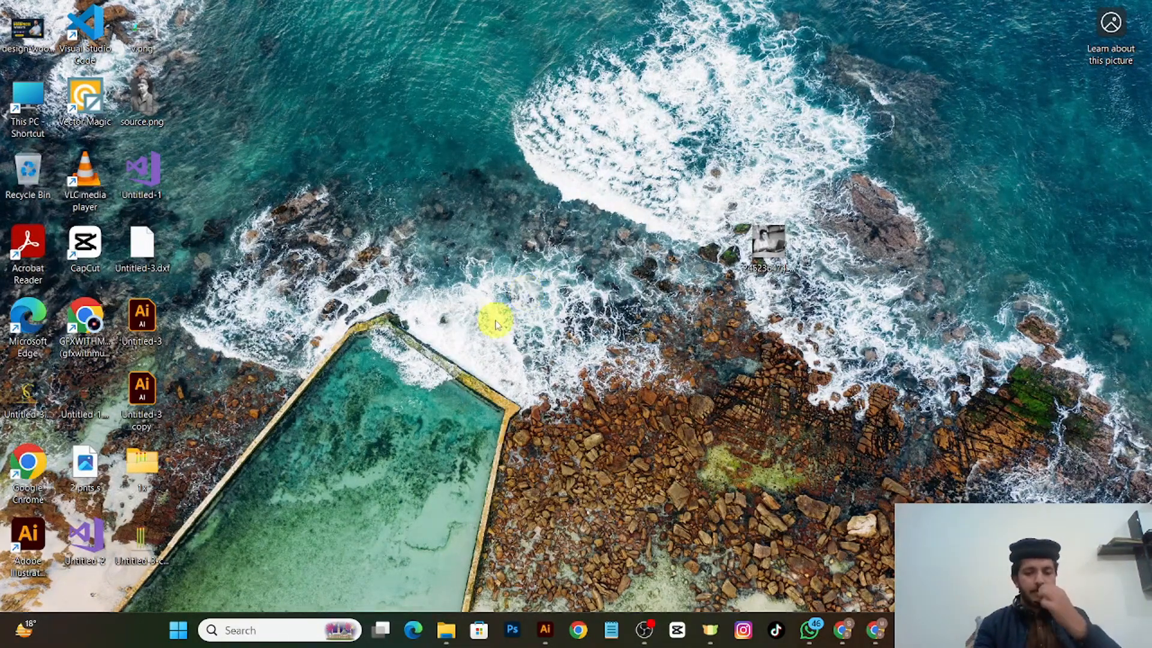
- Switch to Adobe Illustrator, draw a diagonal line across the upper artboard with the Line Segment tool, and delete it
click(543, 643)
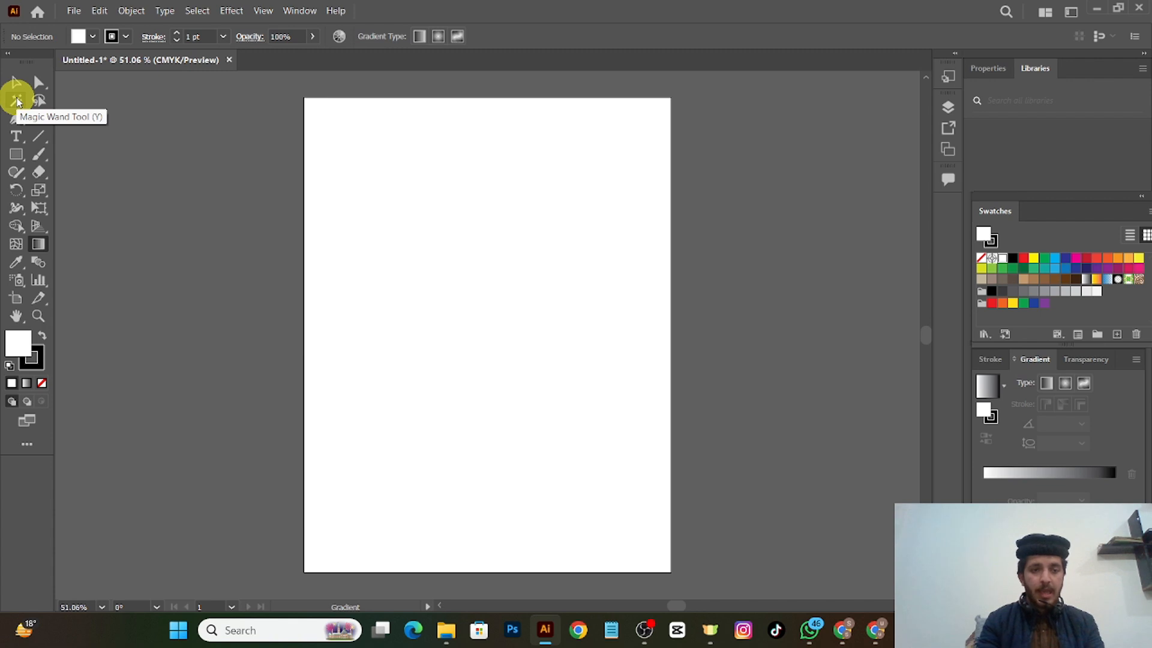
click(38, 141)
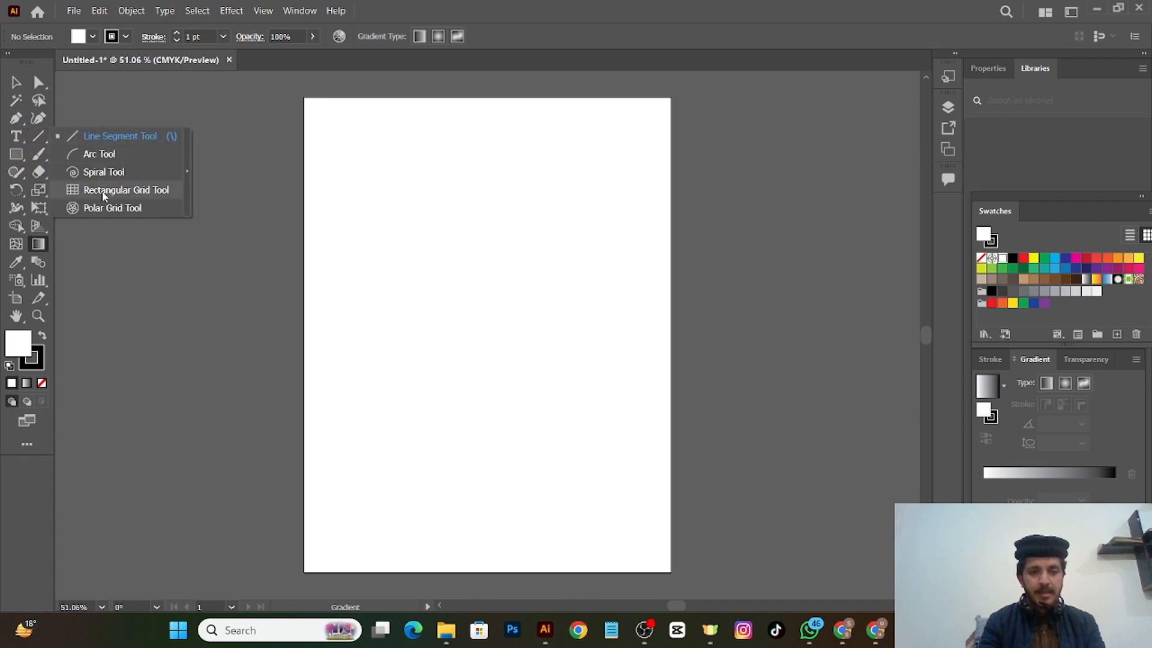
click(113, 139)
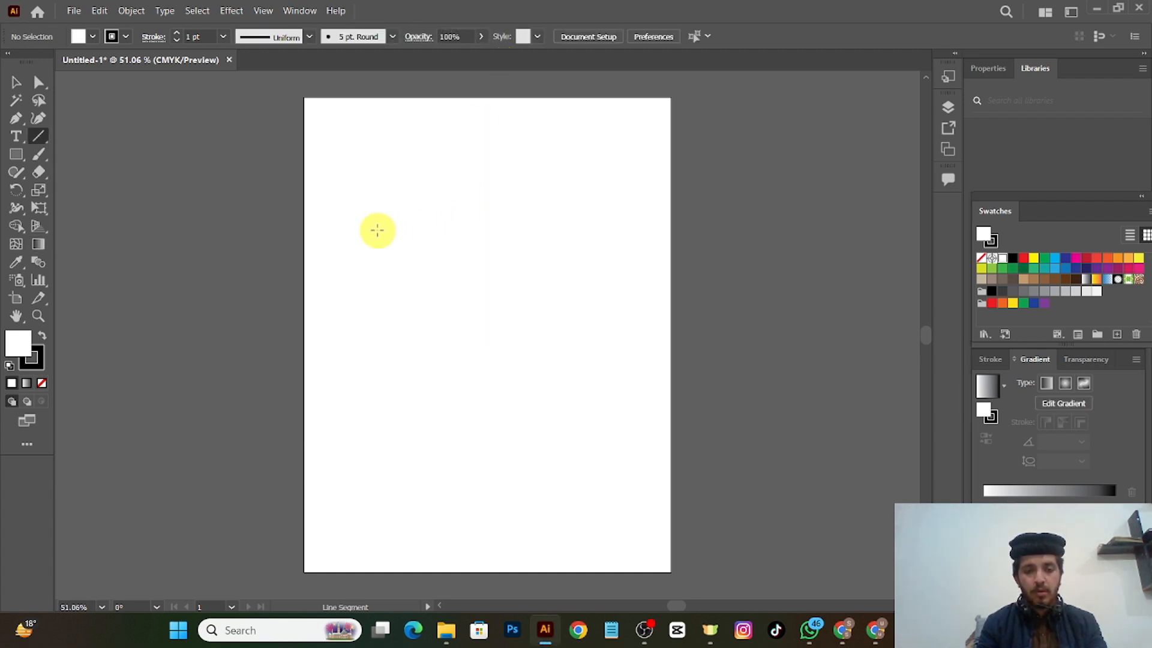
drag(378, 229, 579, 138)
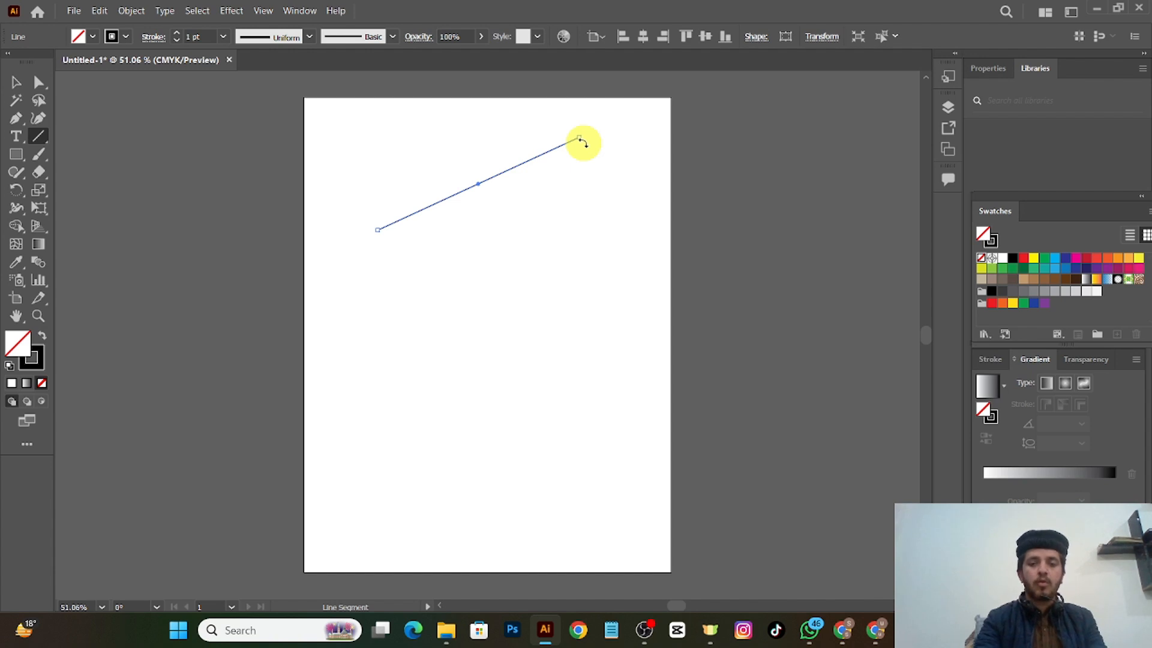
key(Delete)
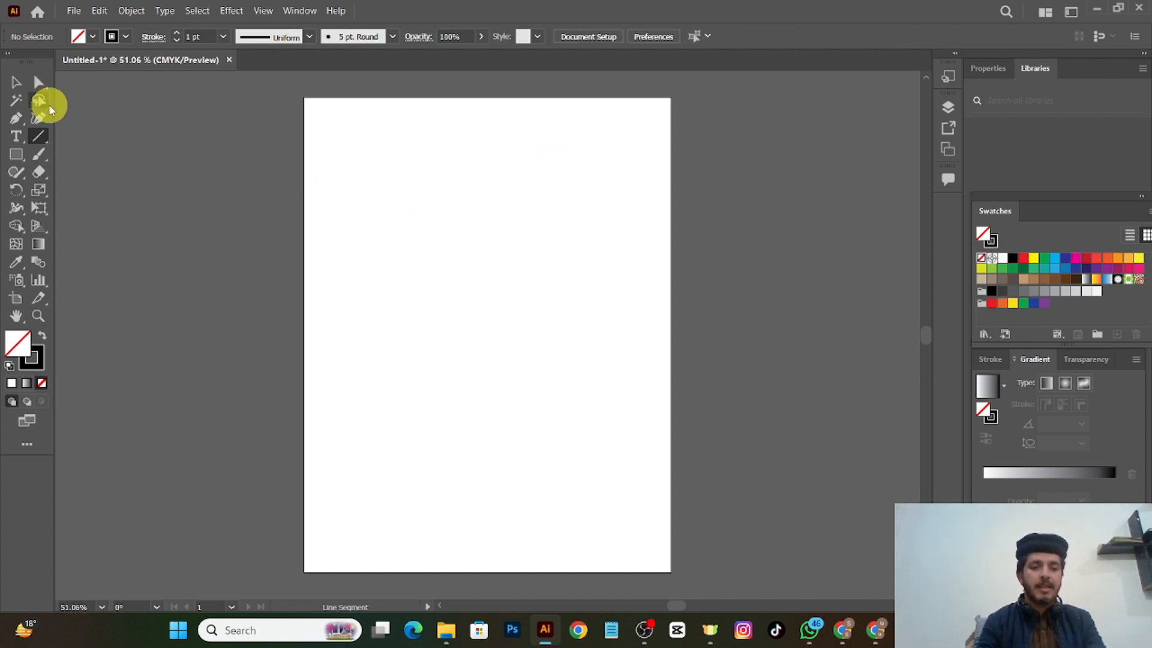
- Draw two curves on the artboard with the Arc tool, one above the other, and delete both
right_click(40, 135)
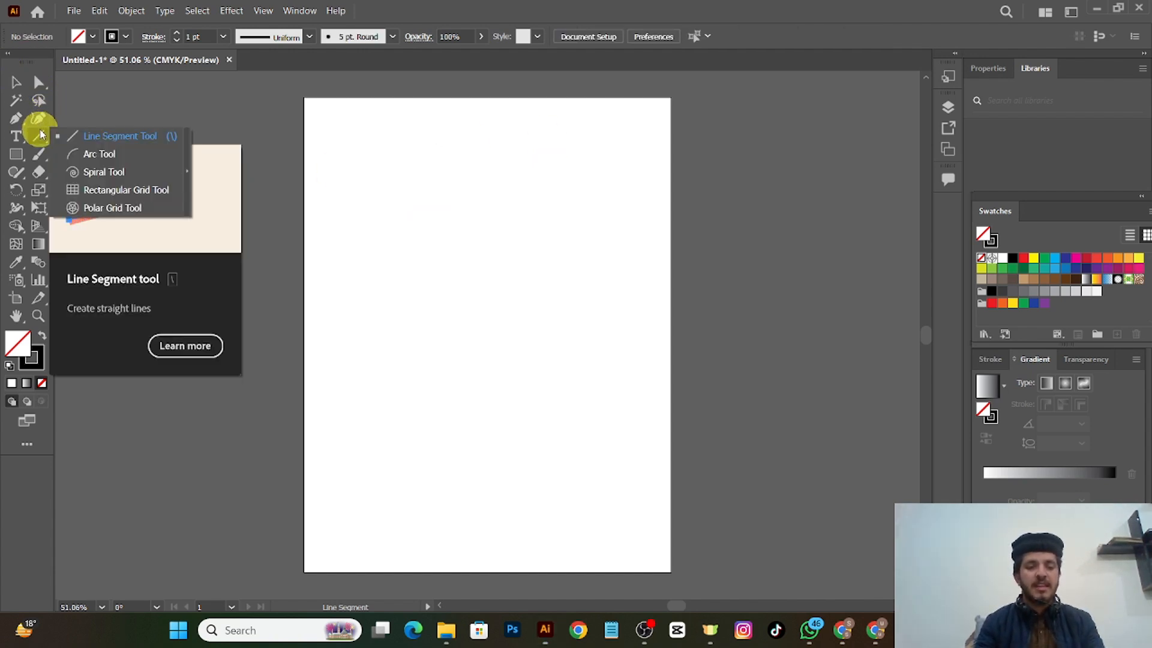
click(98, 151)
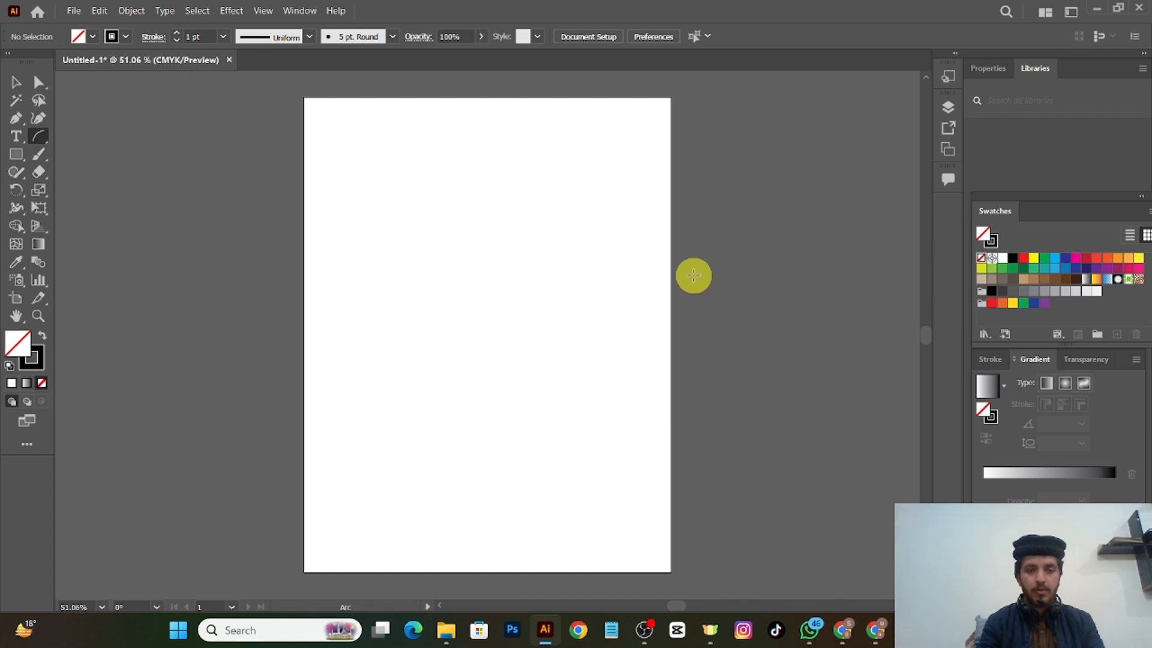
drag(454, 275, 396, 177)
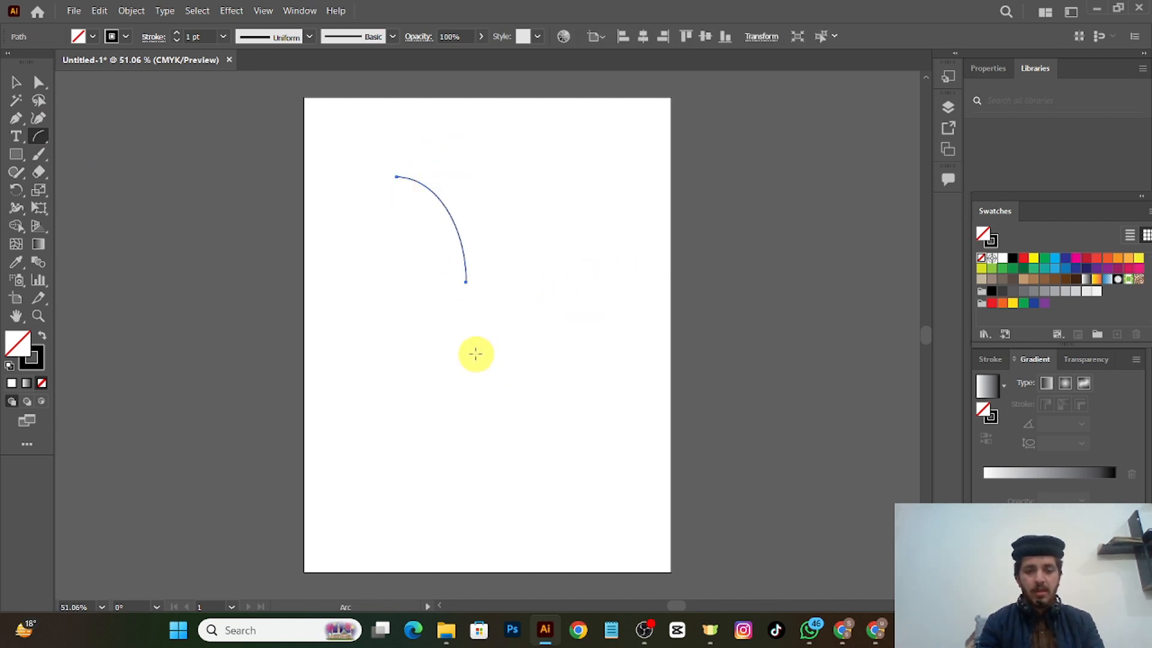
drag(428, 326, 536, 433)
key(Delete)
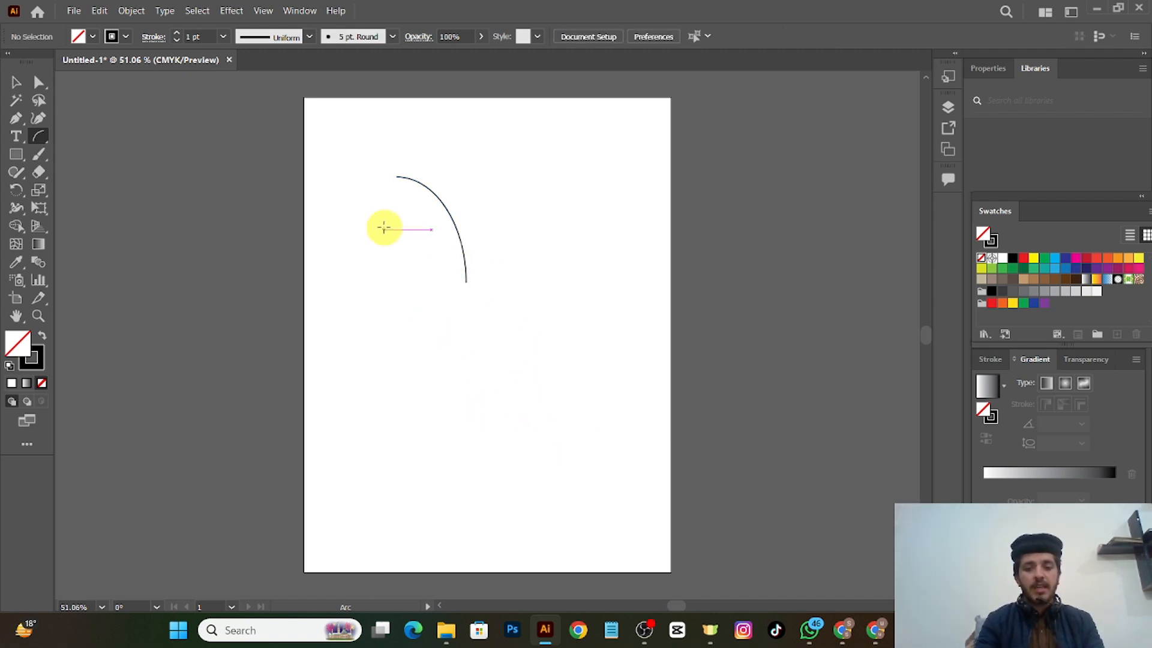
click(467, 276)
key(Delete)
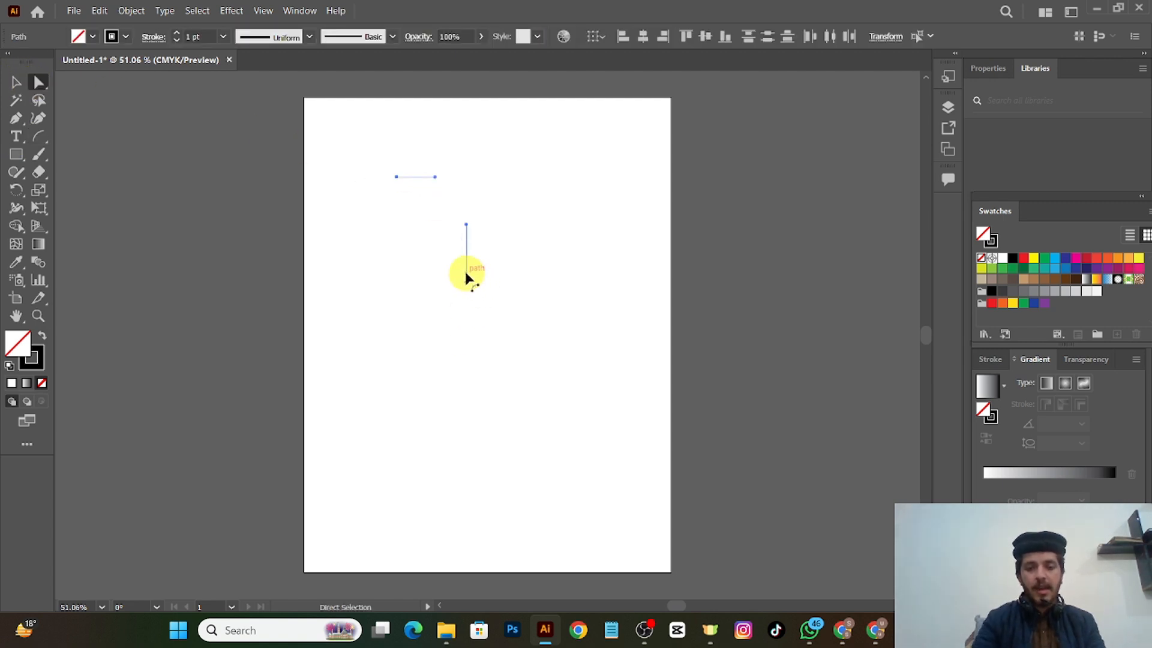
- Draw a large spiral with the Spiral tool, spanning most of the artboard and extending past its left edge
click(39, 144)
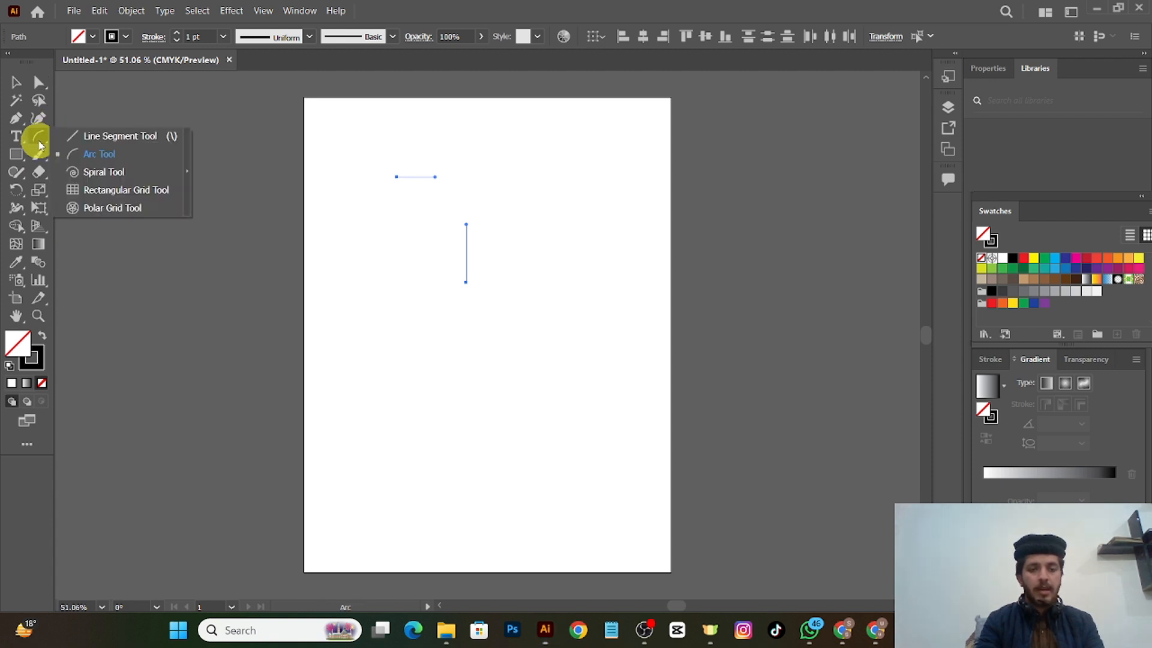
click(89, 173)
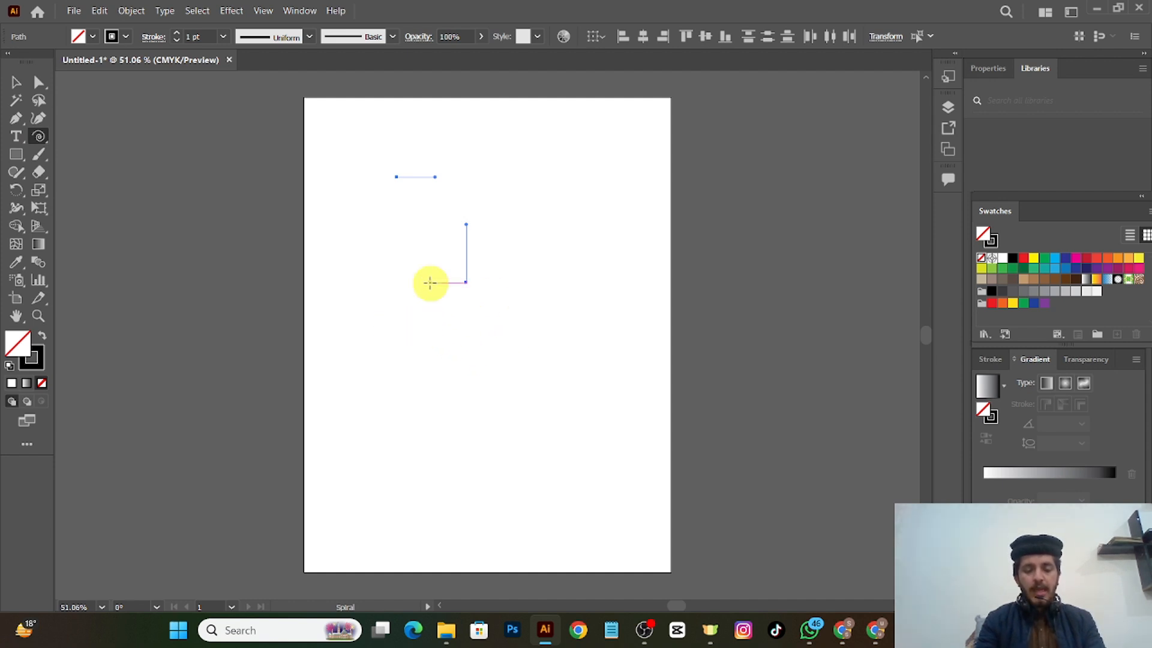
drag(410, 324, 669, 270)
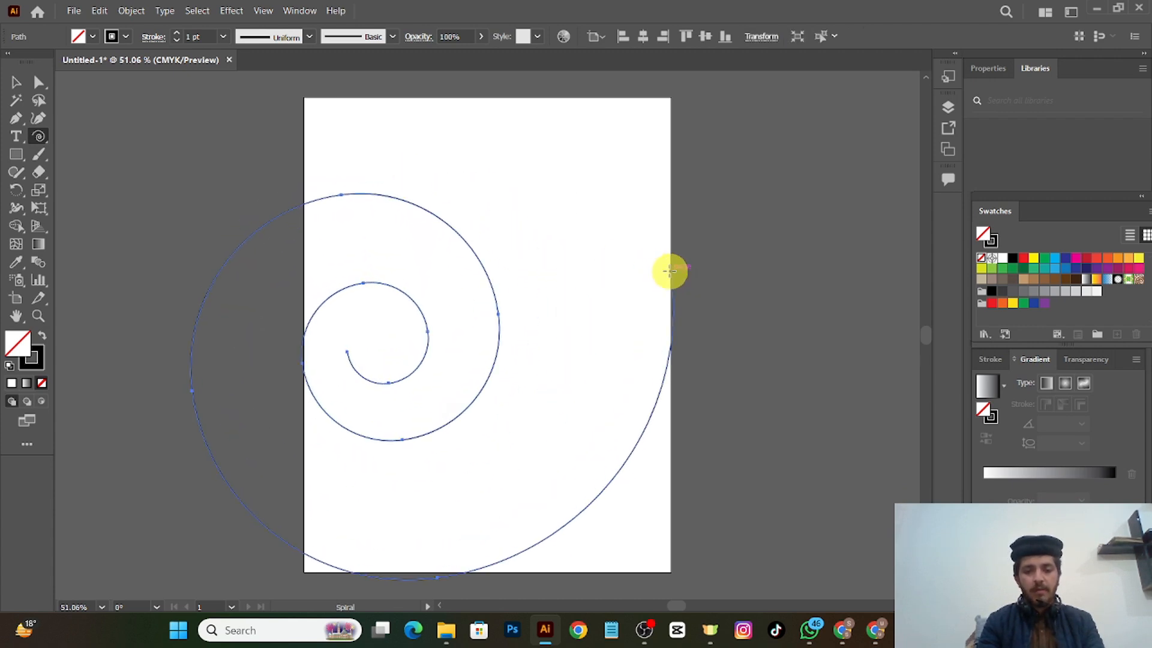
- Select different segments and anchor points of the spiral with the Direct Selection tool
click(39, 82)
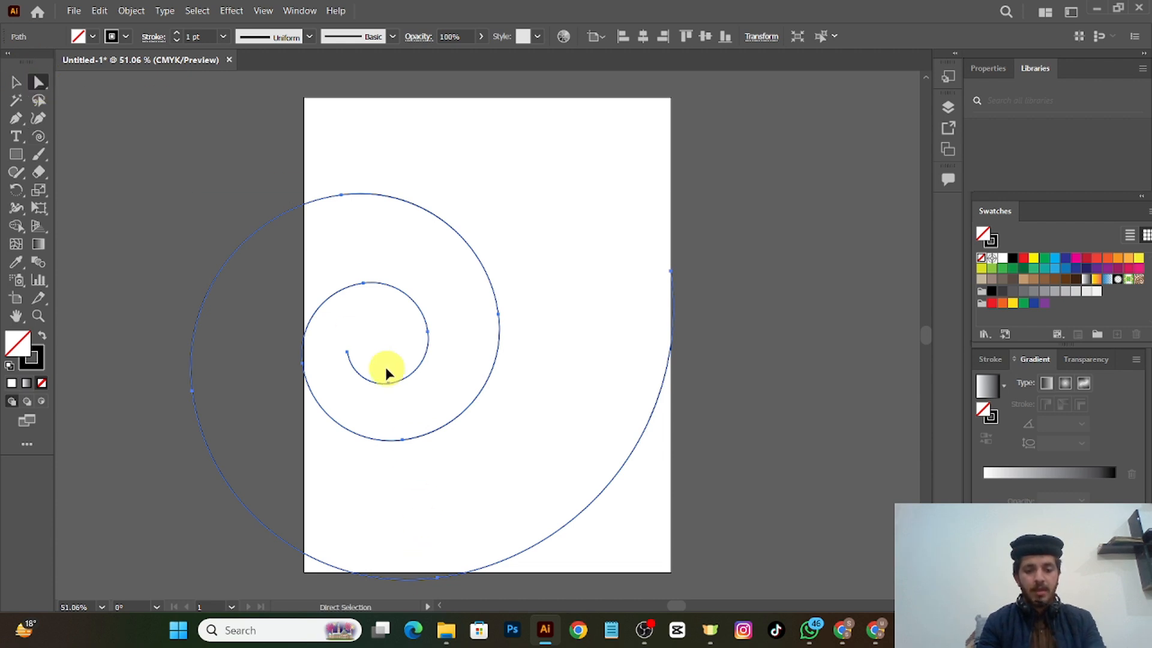
key(v)
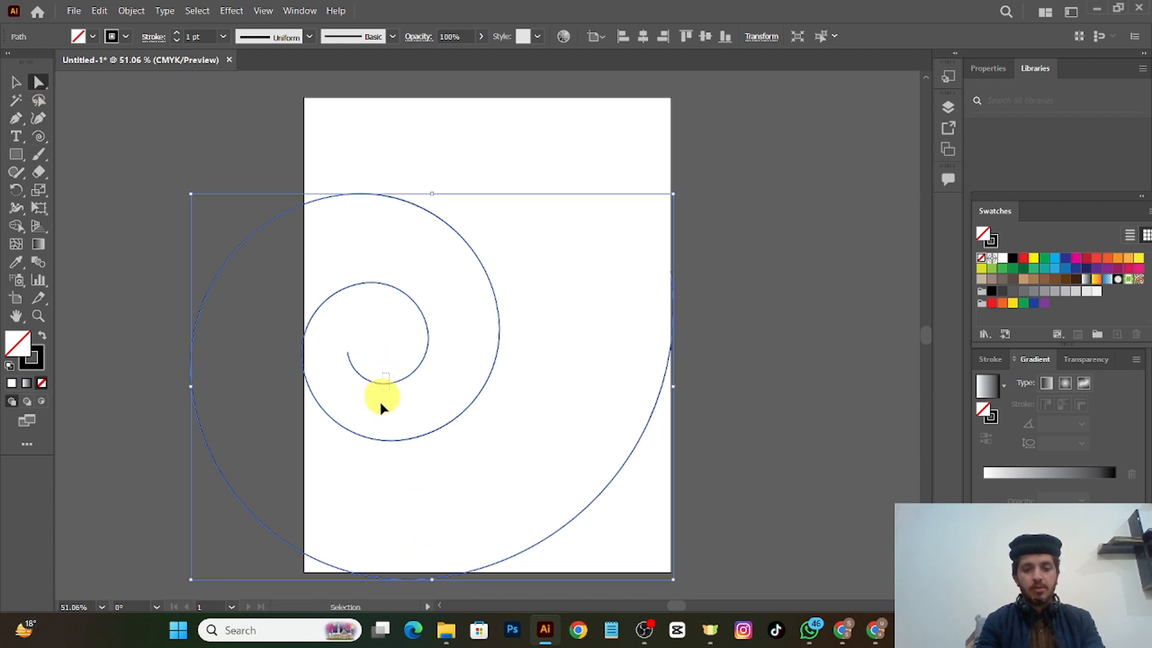
click(386, 382)
drag(379, 367, 378, 481)
click(386, 322)
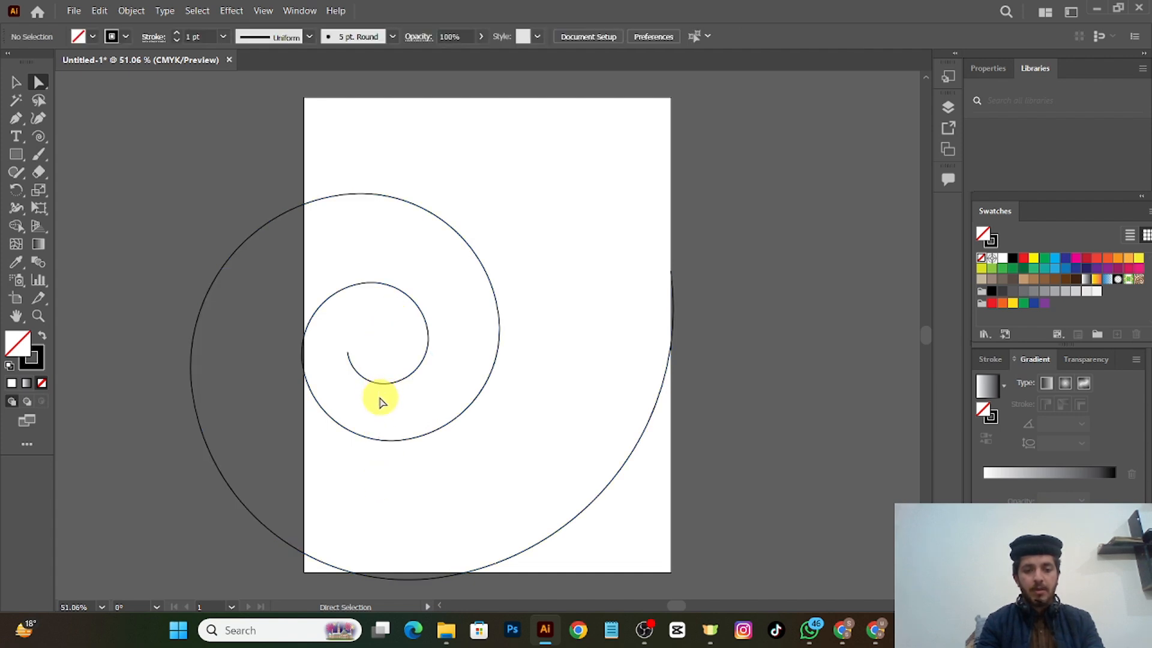
mouse_move(379, 390)
mouse_down()
mouse_move(377, 429)
mouse_move(382, 373)
mouse_move(387, 459)
mouse_move(377, 381)
mouse_move(420, 473)
mouse_move(345, 470)
mouse_move(324, 404)
mouse_move(376, 397)
mouse_up()
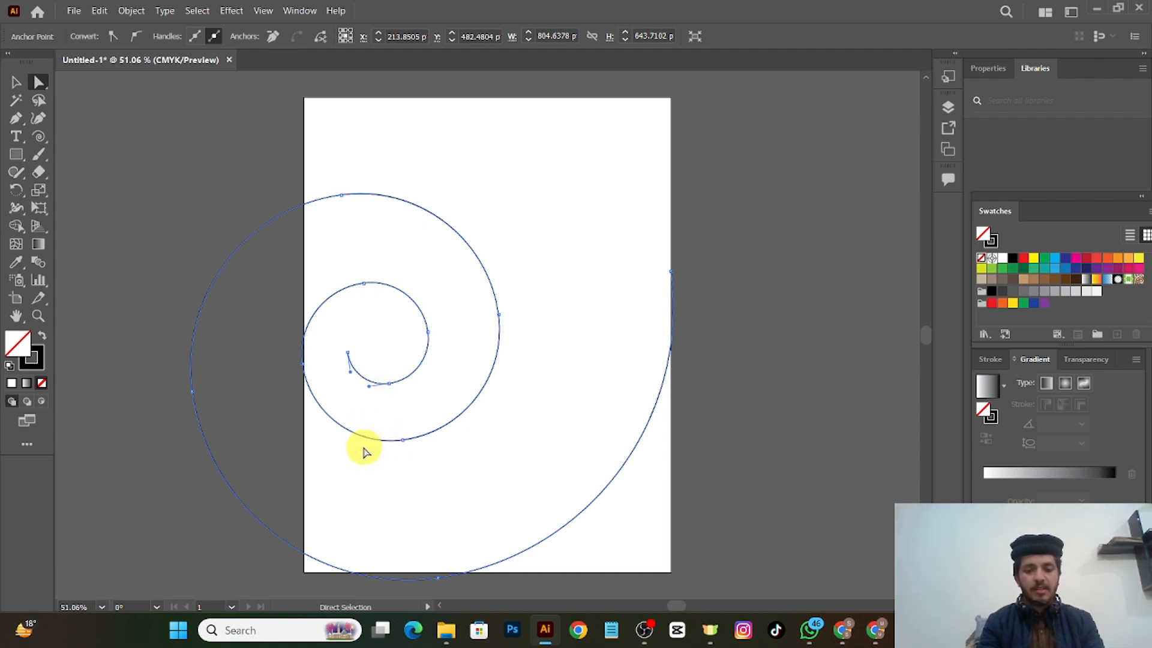
click(351, 474)
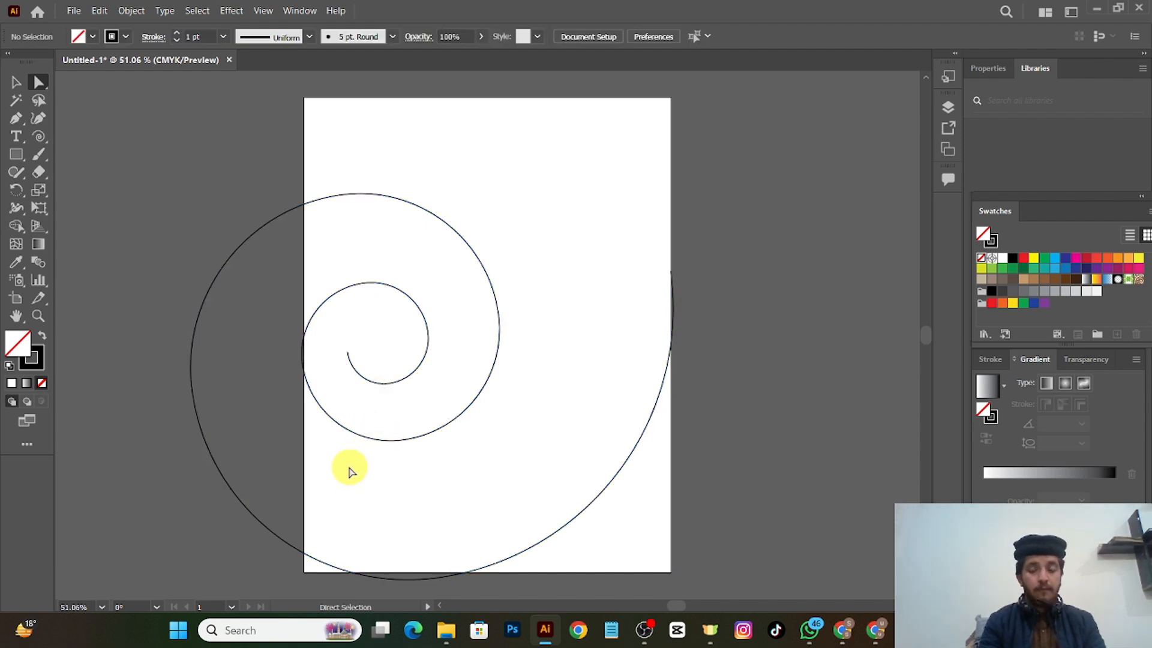
drag(543, 226, 362, 593)
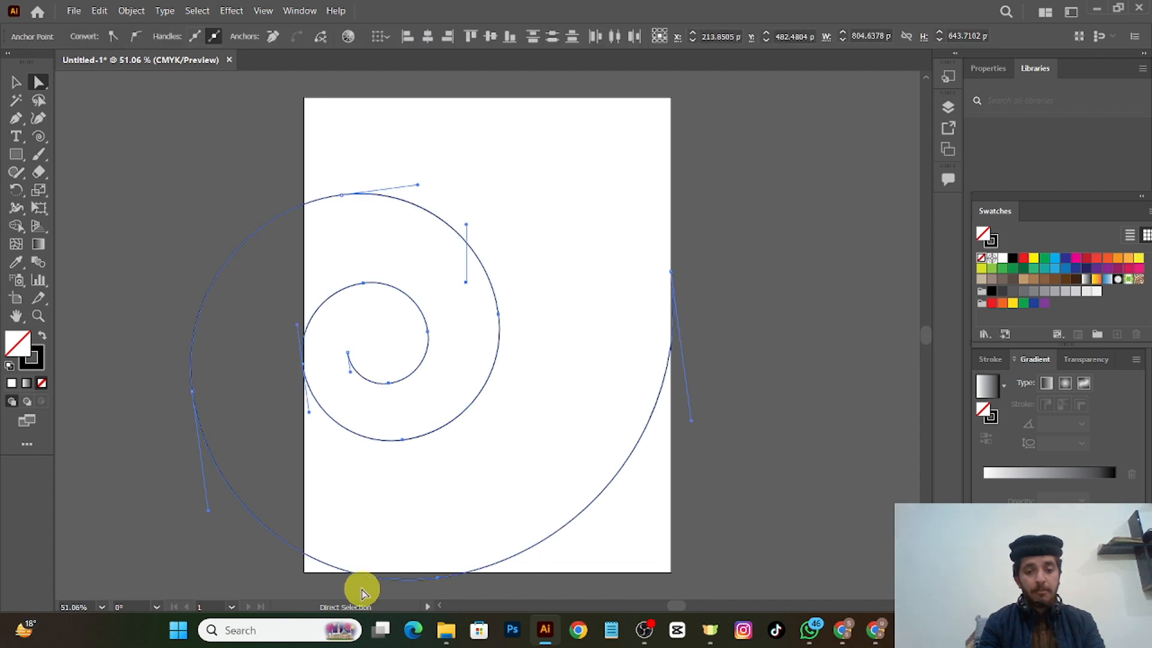
drag(442, 352, 411, 484)
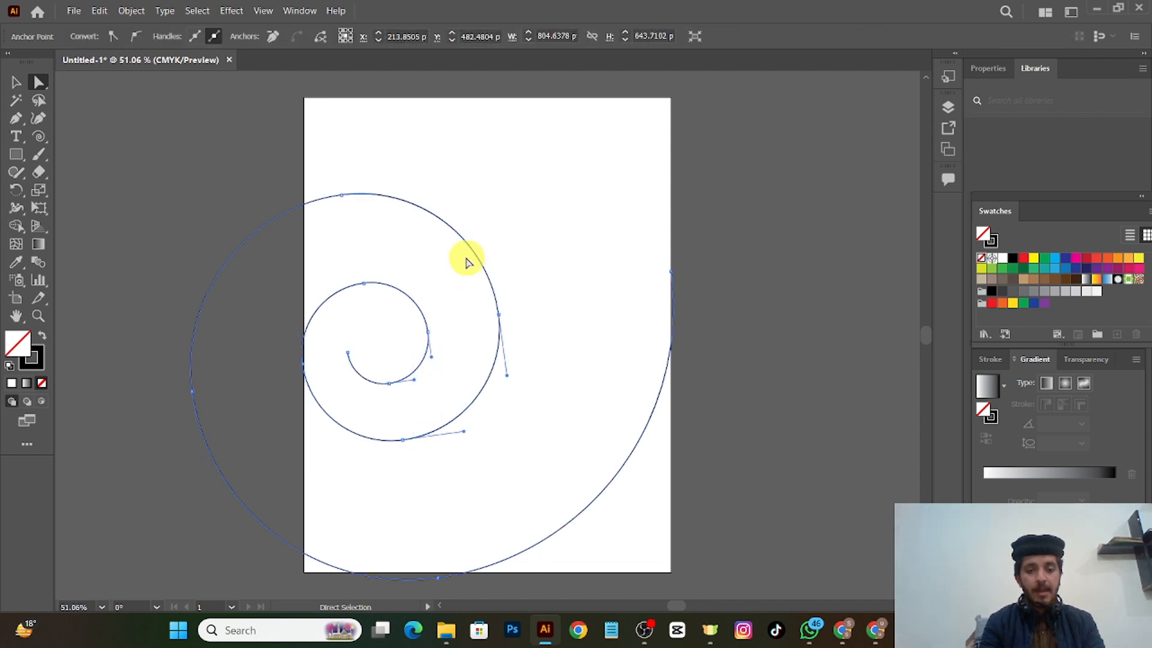
- Try reshaping the spiral's upper curve, undo the change, and delete the spiral and the leftover arc points
drag(471, 247, 351, 279)
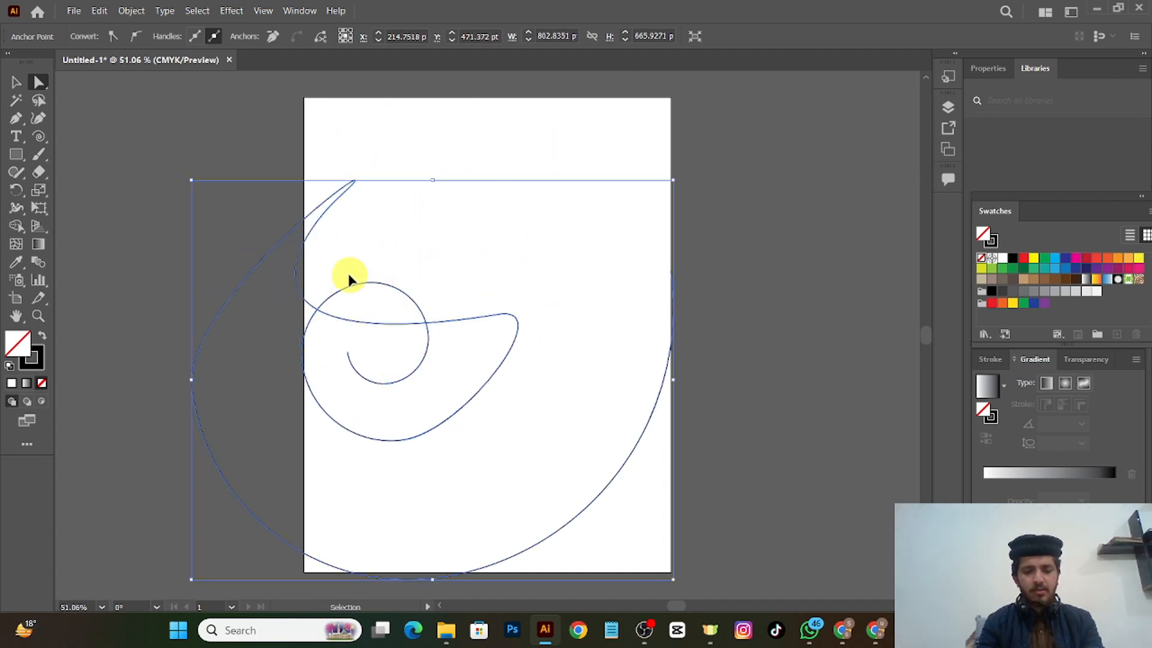
key(ctrl+z)
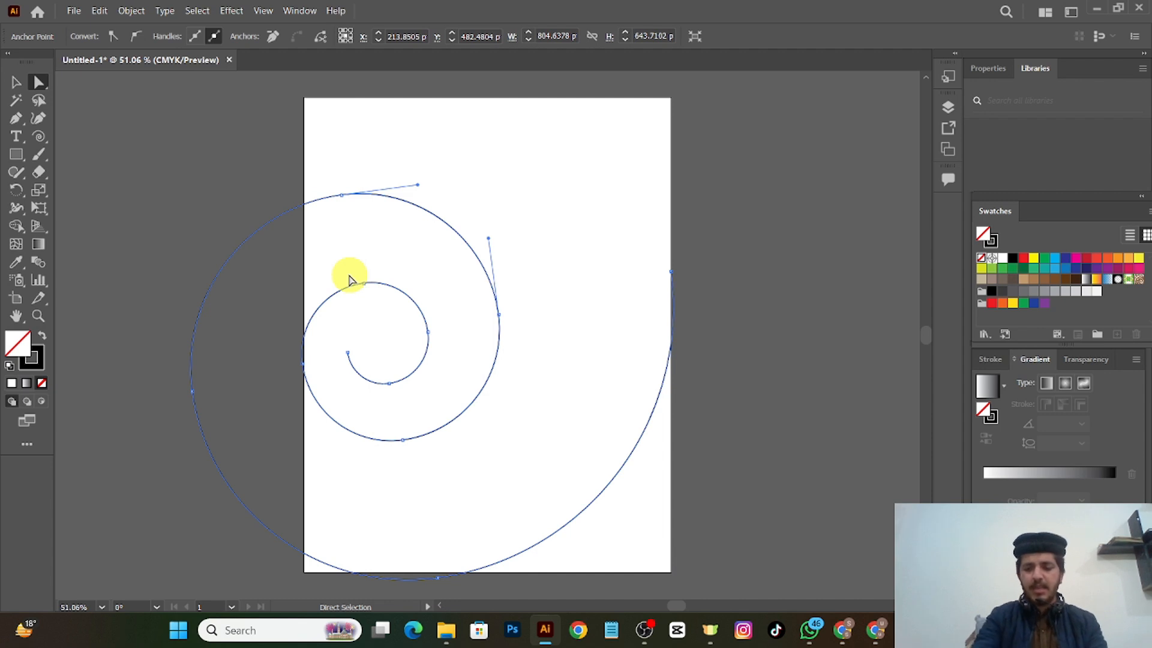
key(Delete)
key(Delete)
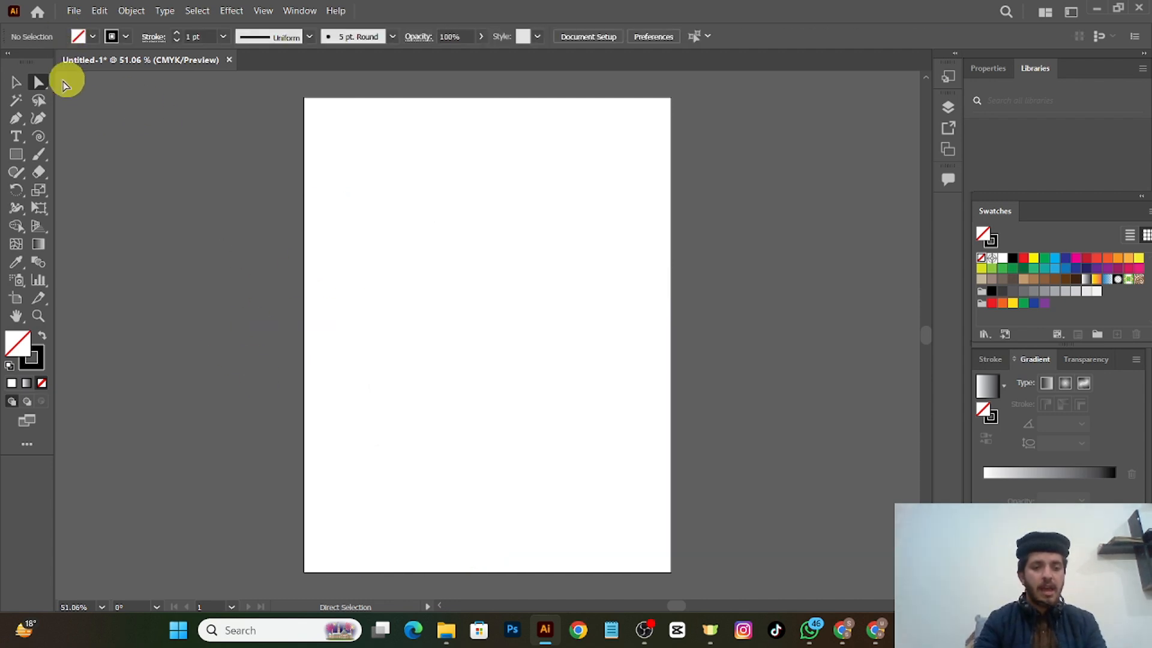
- Draw a grid of six rows and six columns with the Rectangular Grid tool, and delete it
click(39, 137)
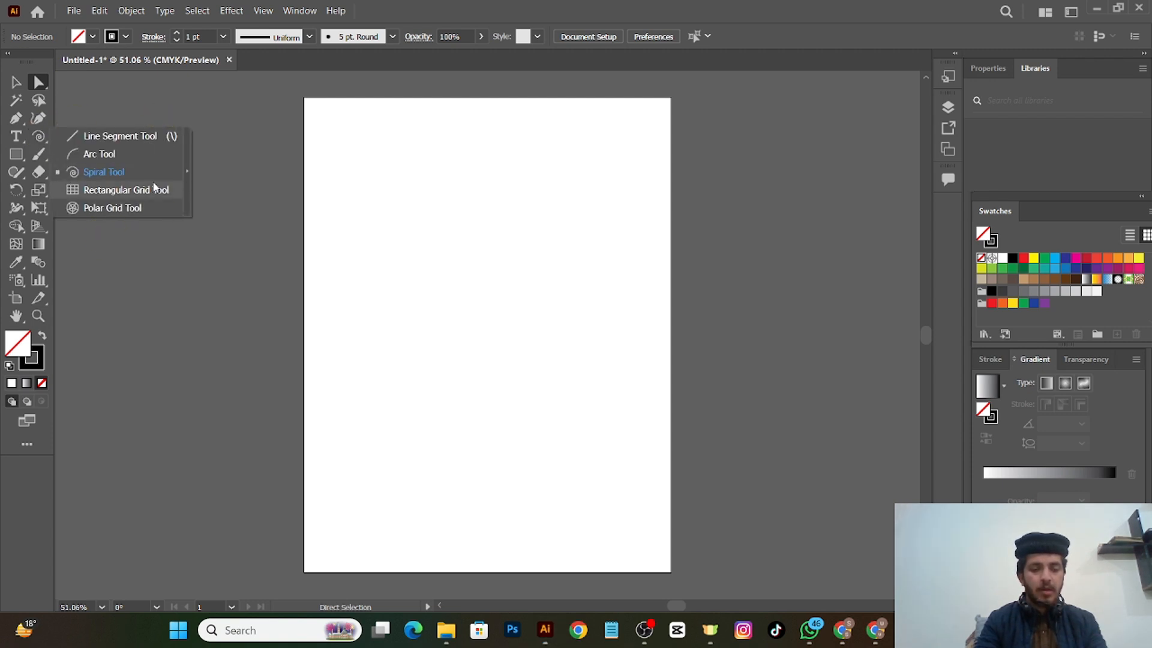
click(155, 190)
drag(402, 182, 595, 395)
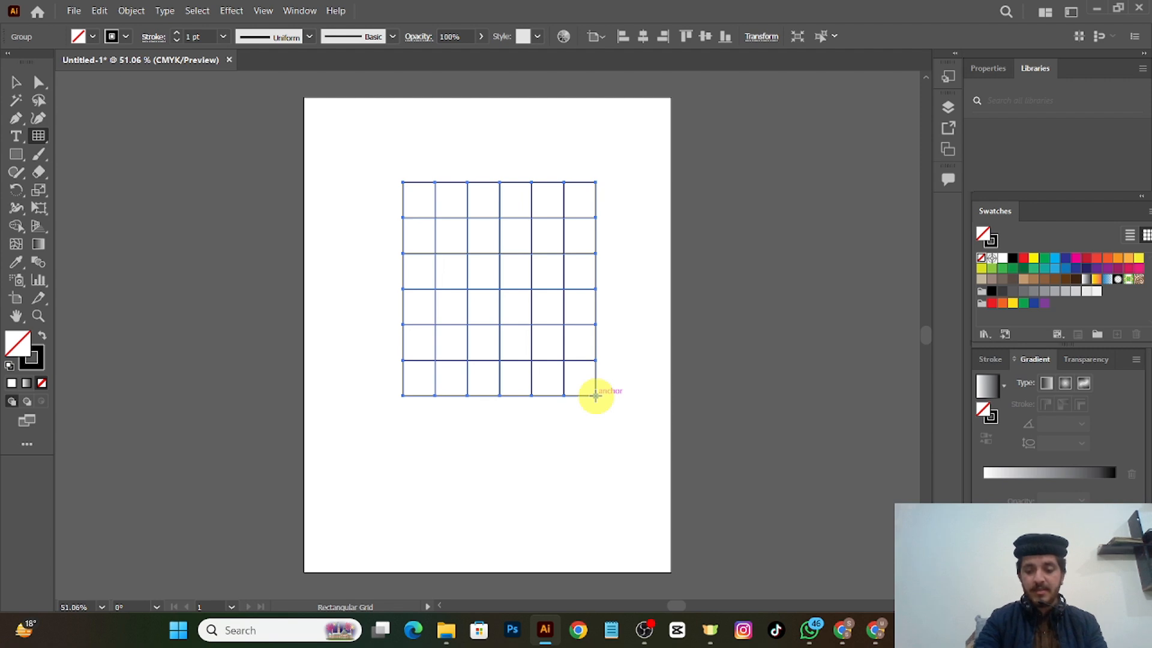
key(Delete)
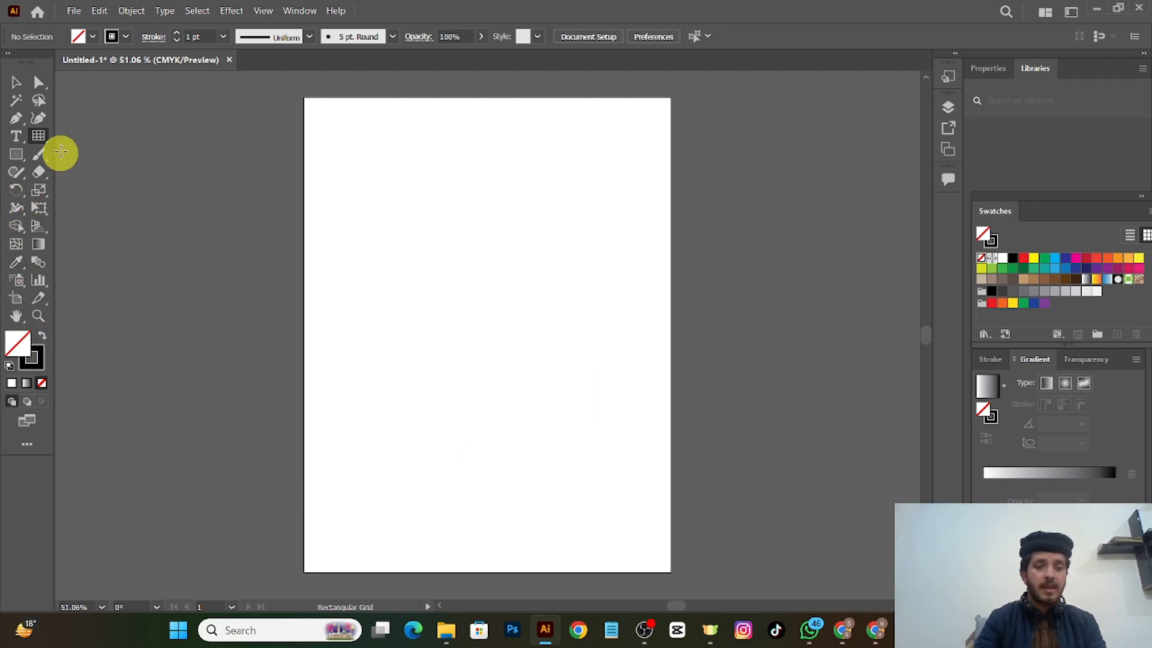
- Draw an oval polar grid in the upper half of the artboard with the Polar Grid tool, and undo it
click(40, 137)
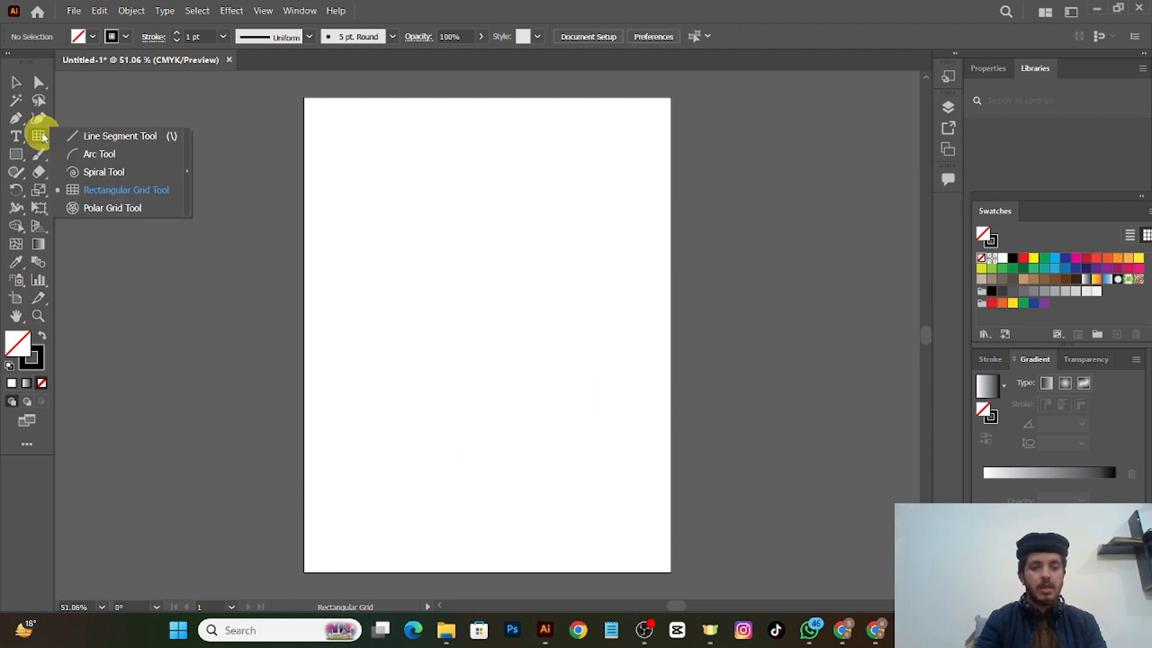
click(114, 208)
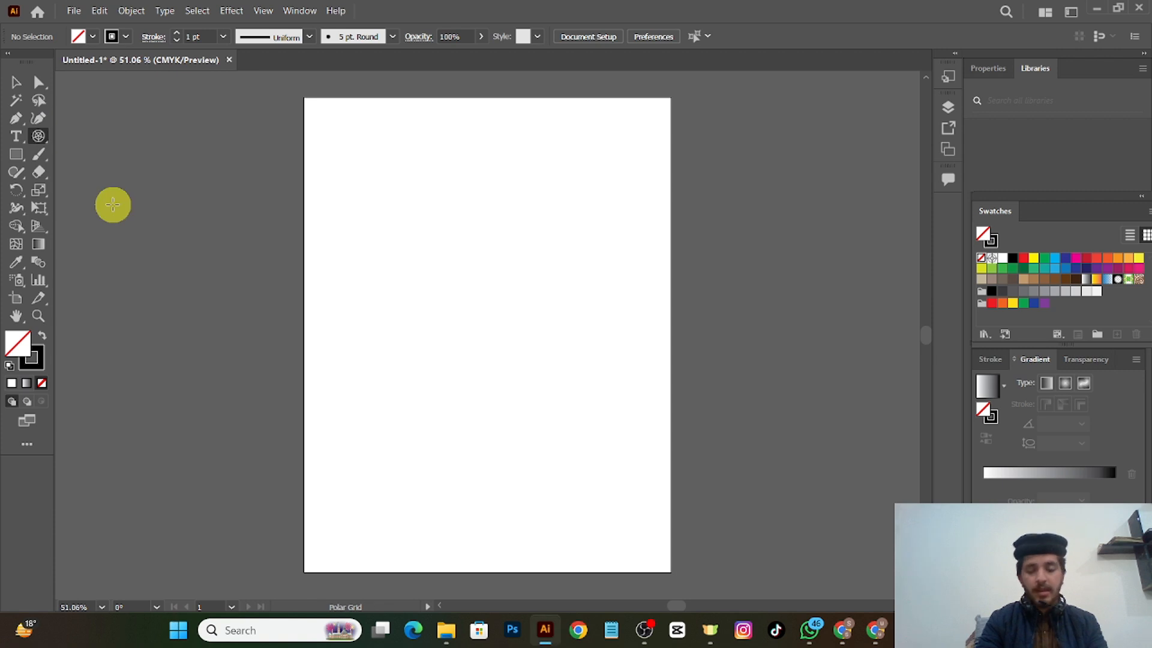
mouse_move(387, 149)
mouse_down()
mouse_move(453, 291)
mouse_move(509, 348)
mouse_move(571, 352)
mouse_move(564, 387)
mouse_up()
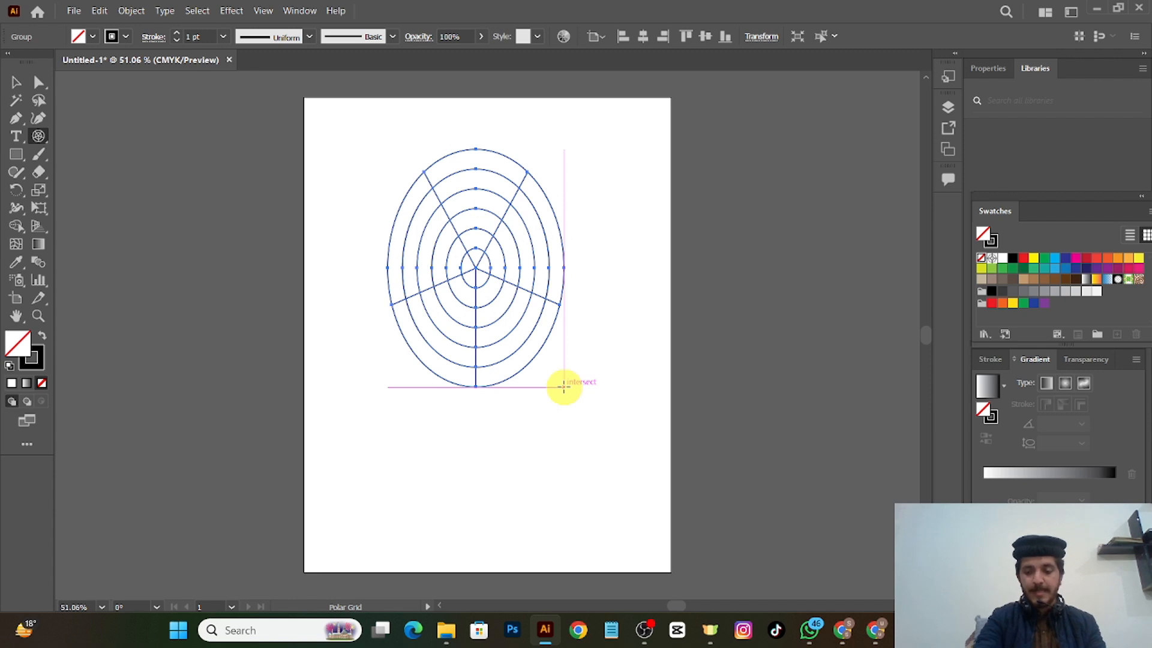
key(ctrl+z)
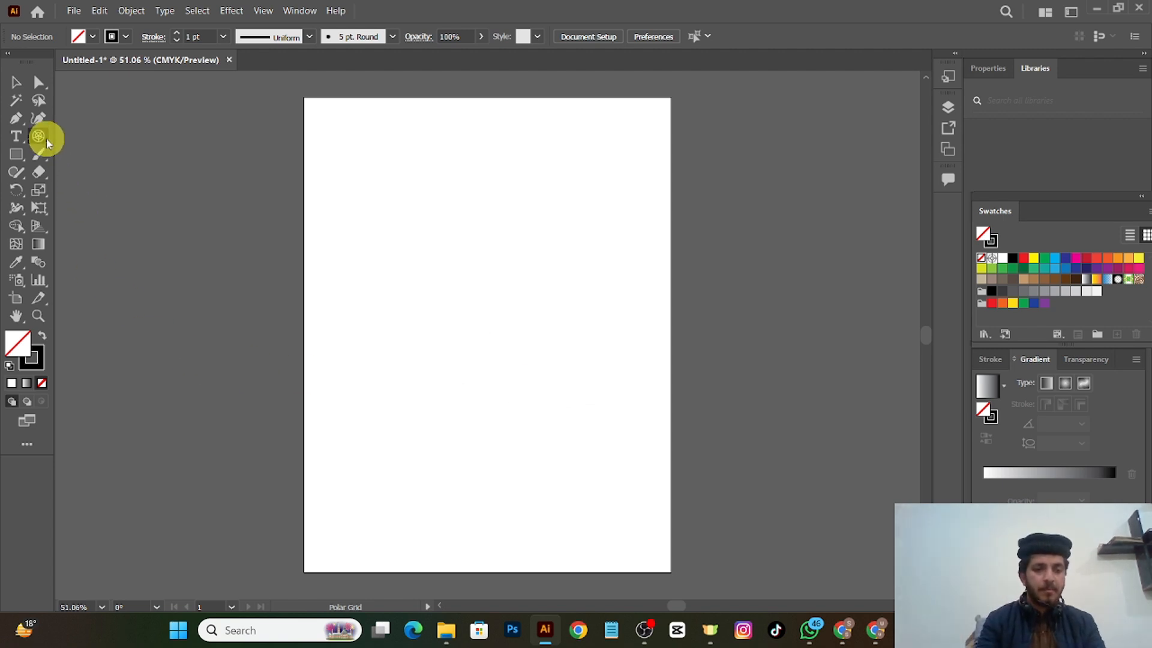
click(40, 156)
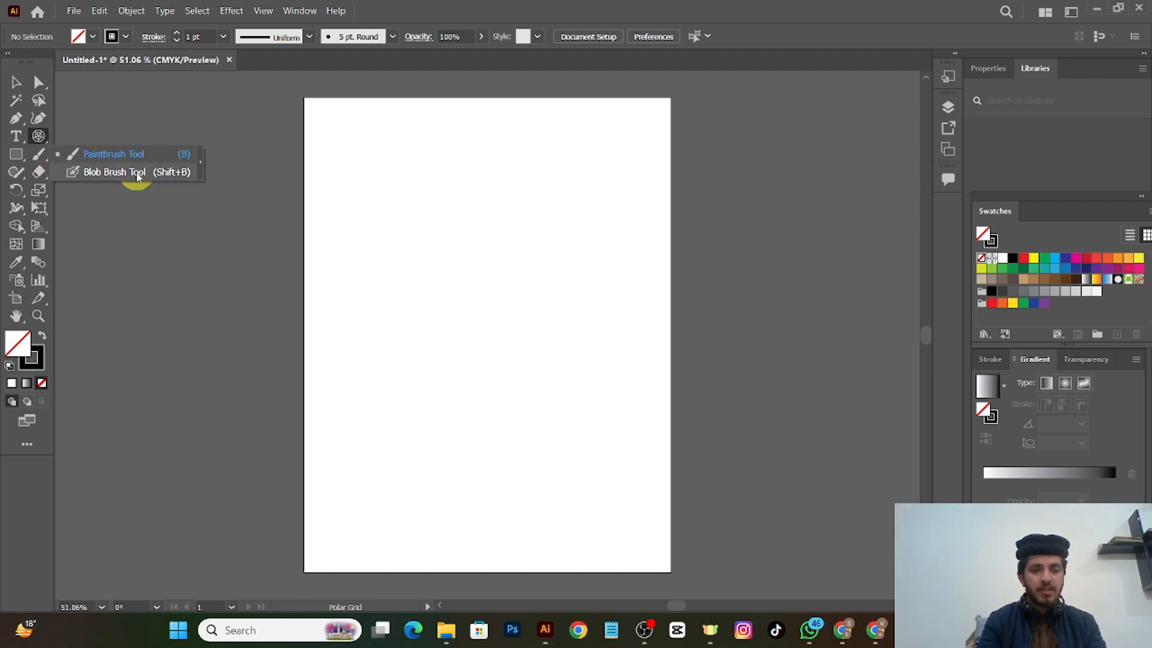
drag(429, 225, 427, 380)
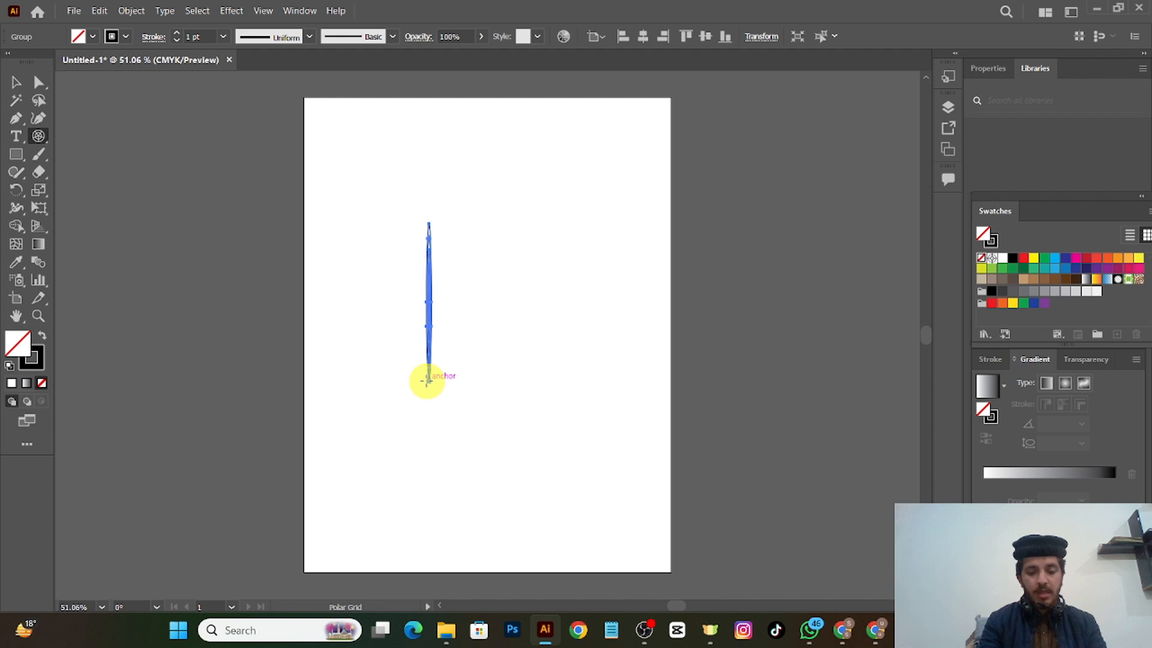
key(ctrl+z)
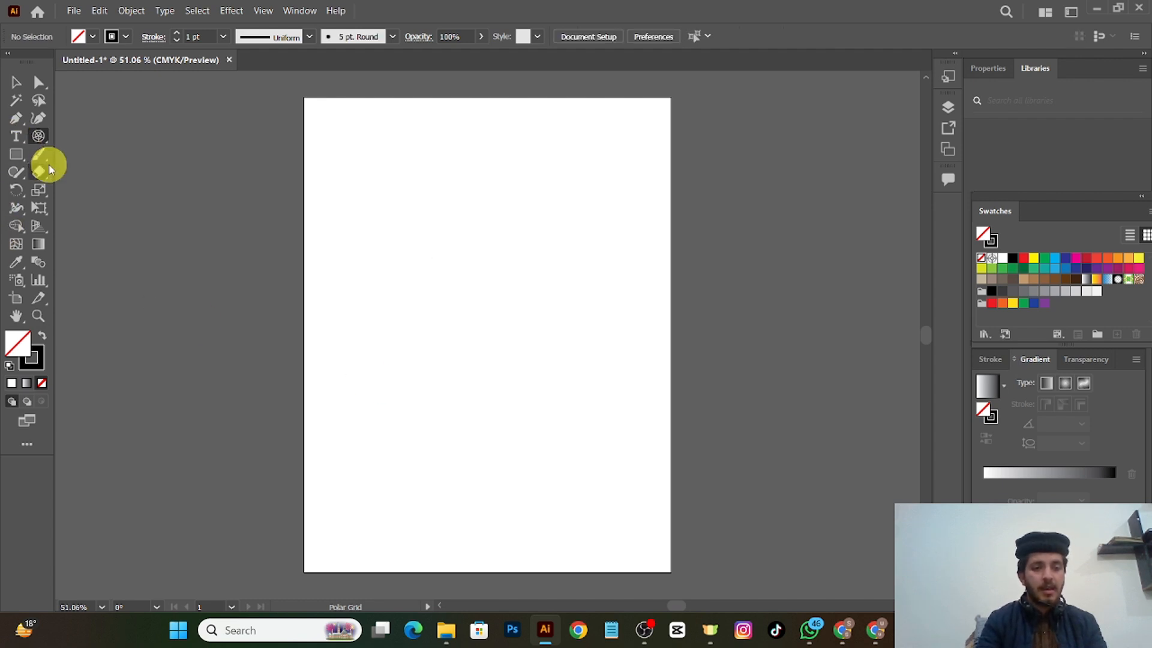
- Paint two freehand strokes with the Paintbrush tool: a long looping one past the artboard's left edge and a small curl near its middle
drag(40, 158, 164, 155)
mouse_move(348, 173)
mouse_down()
mouse_move(471, 156)
mouse_move(316, 355)
mouse_move(332, 251)
mouse_move(411, 306)
mouse_up()
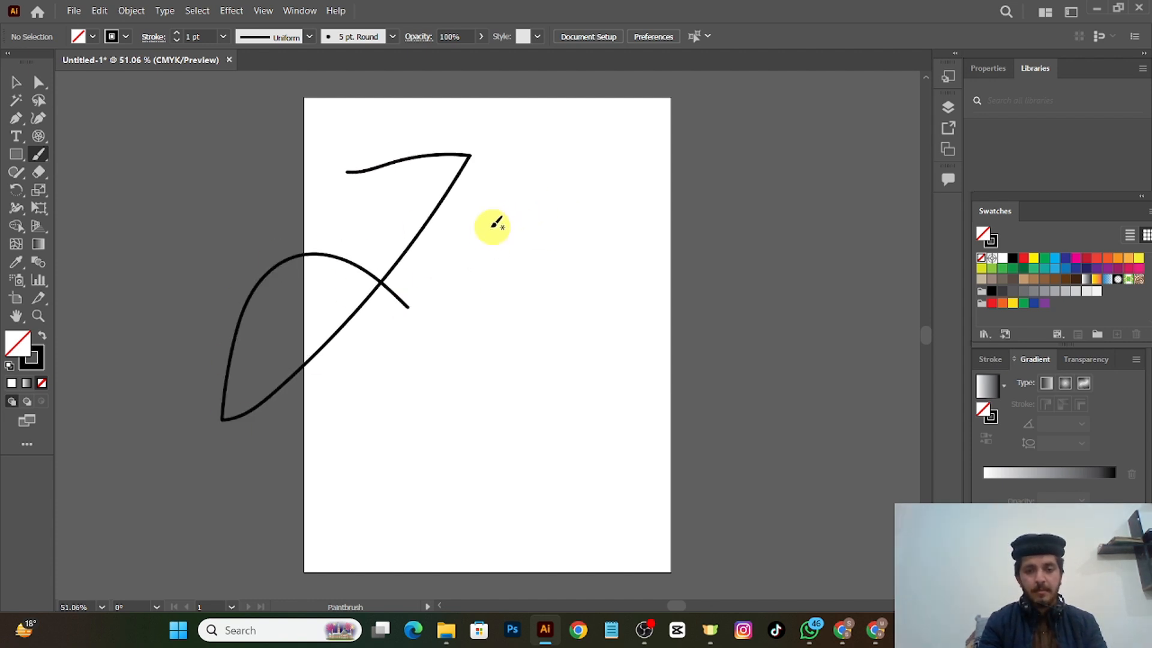
mouse_move(462, 278)
mouse_down()
mouse_move(459, 290)
mouse_move(548, 341)
mouse_up()
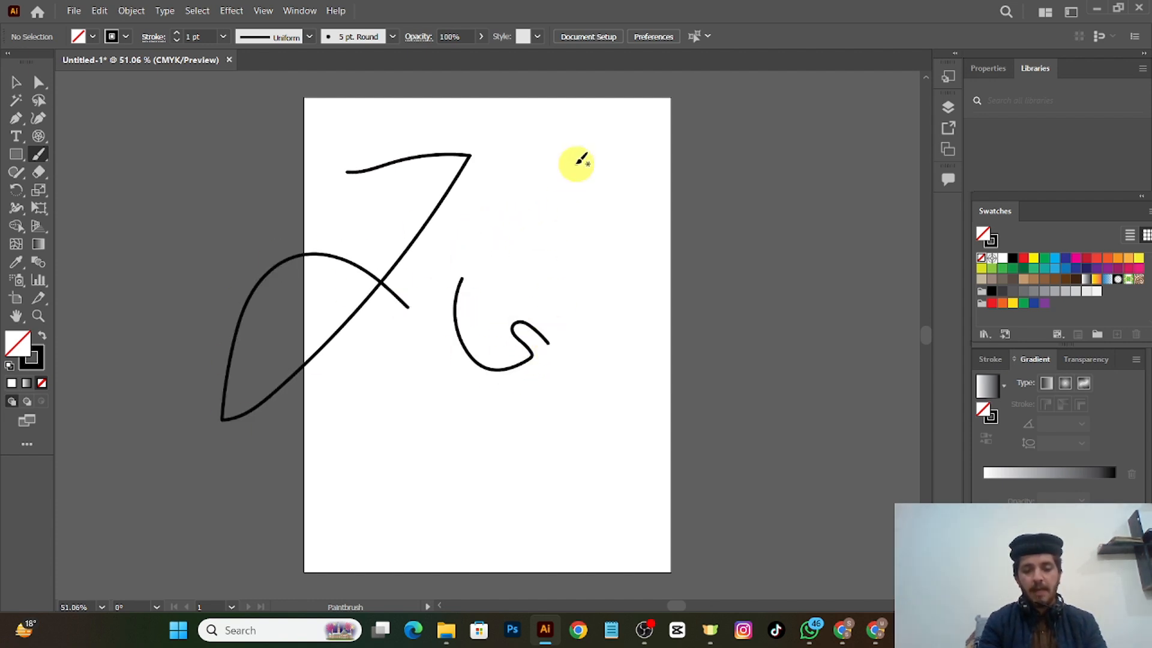
- Paint more freehand strokes across the artboard's middle: a long diagonal, a hooked stroke crossing it, a short vertical and a short slanted one
drag(498, 218, 565, 360)
drag(604, 414, 621, 445)
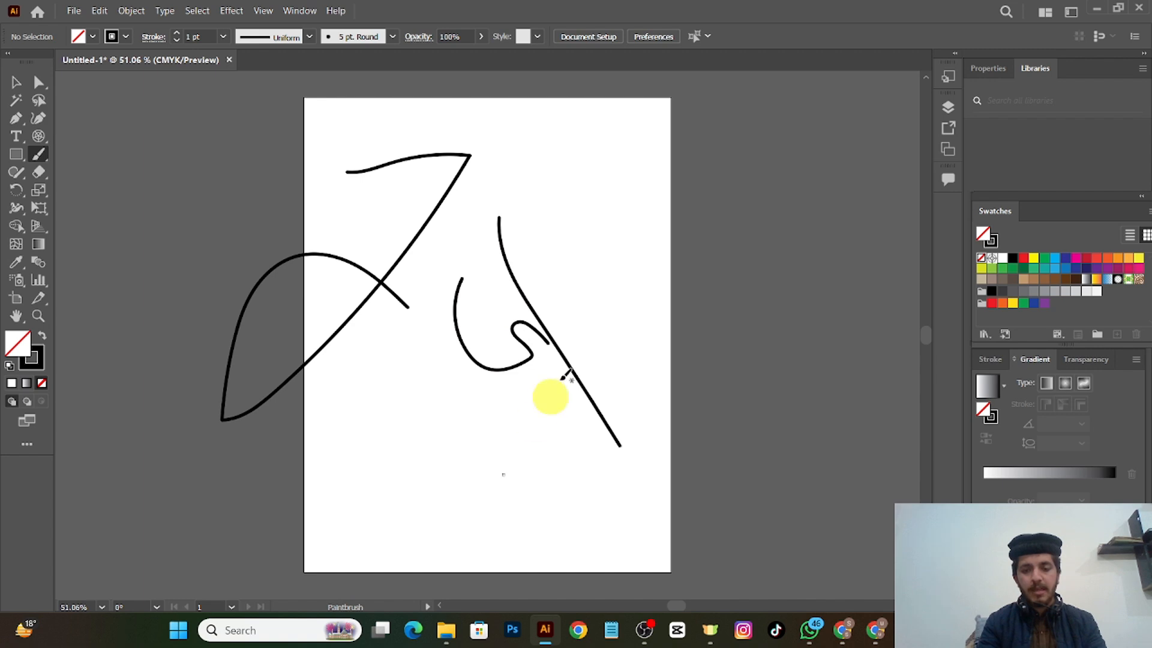
mouse_move(568, 360)
mouse_down()
mouse_move(528, 396)
mouse_move(599, 320)
mouse_up()
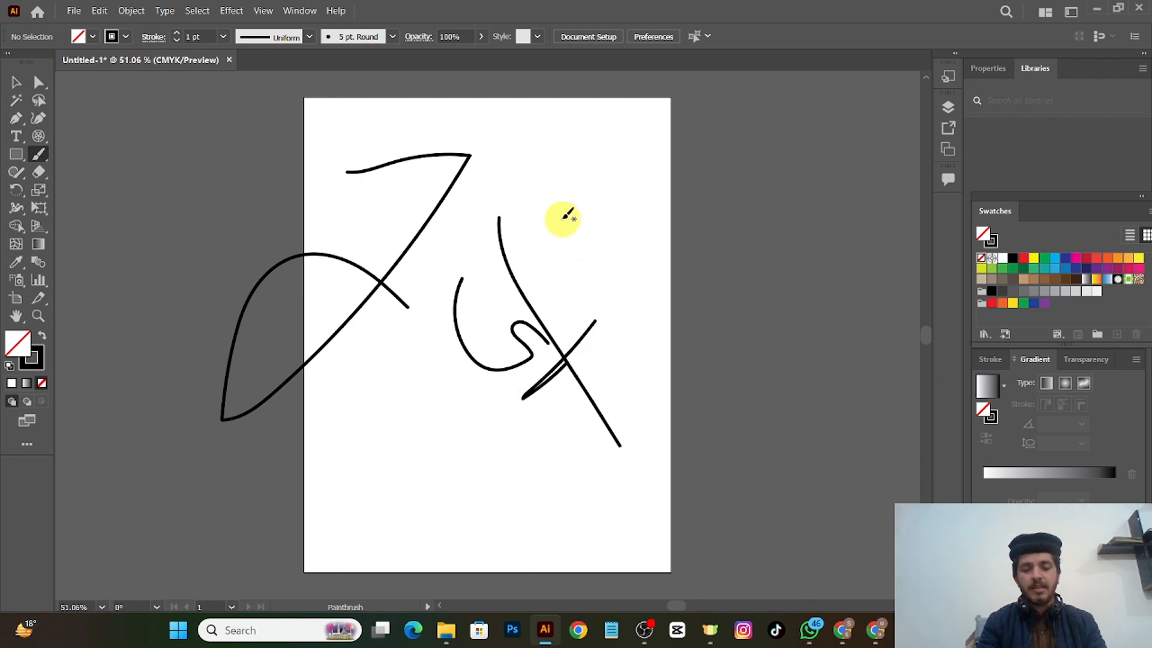
drag(558, 222, 551, 310)
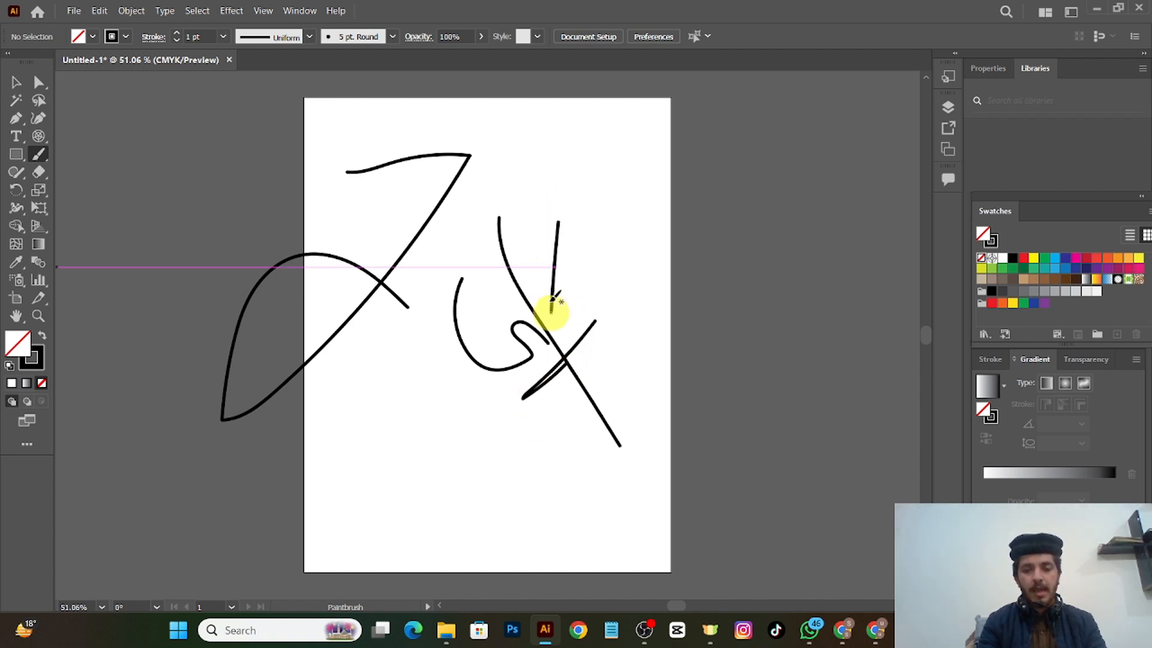
drag(541, 230, 619, 257)
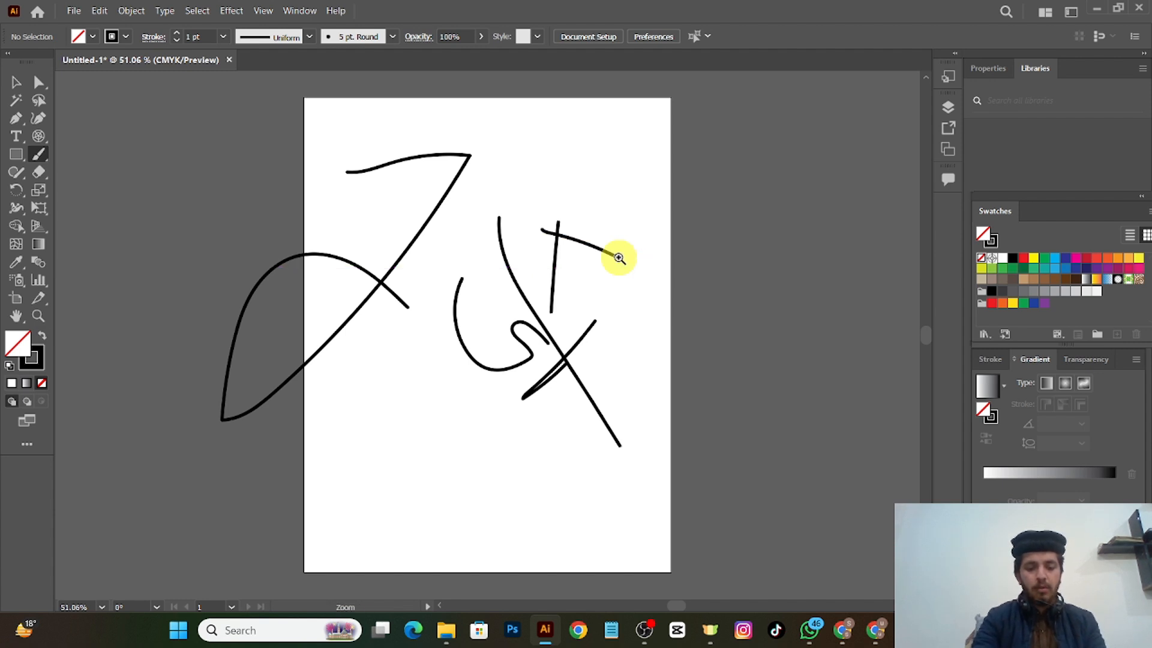
- Undo all the painted brush strokes to clear the artboard
key(ctrl)
key(ctrl+z)
key(ctrl+z)
key(ctrl+z)
key(ctrl+z)
key(ctrl+z)
key(ctrl+z)
key(ctrl+z)
key(ctrl+z)
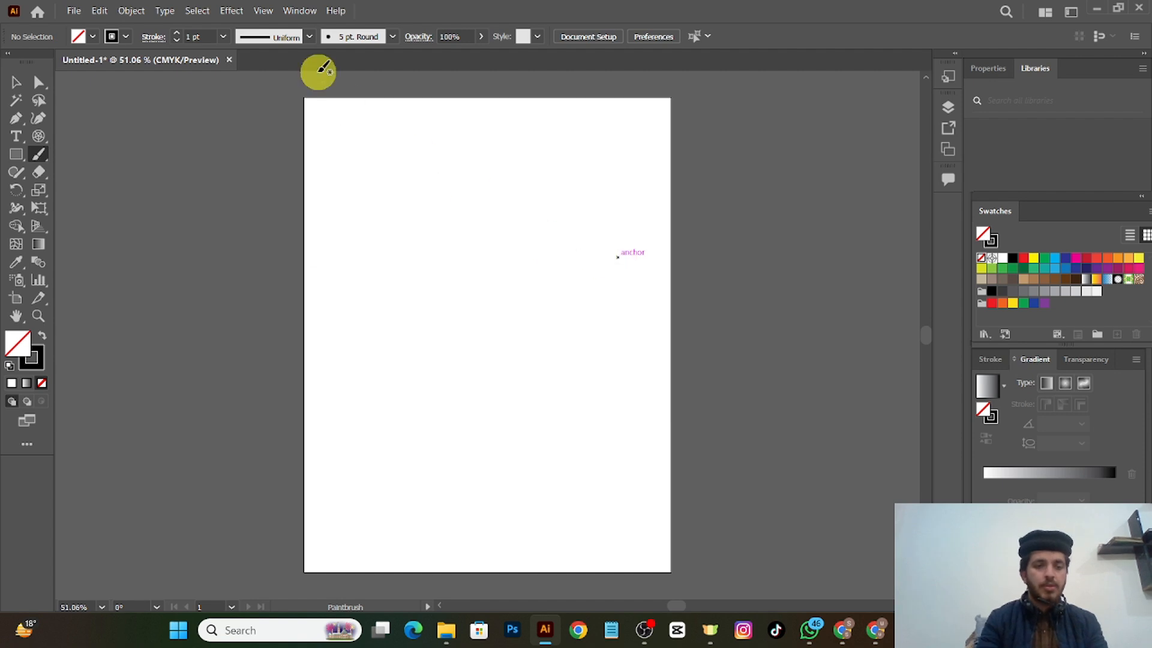
- Look over the Paintbrush and shape tool variants, and activate the Rectangle tool
click(35, 155)
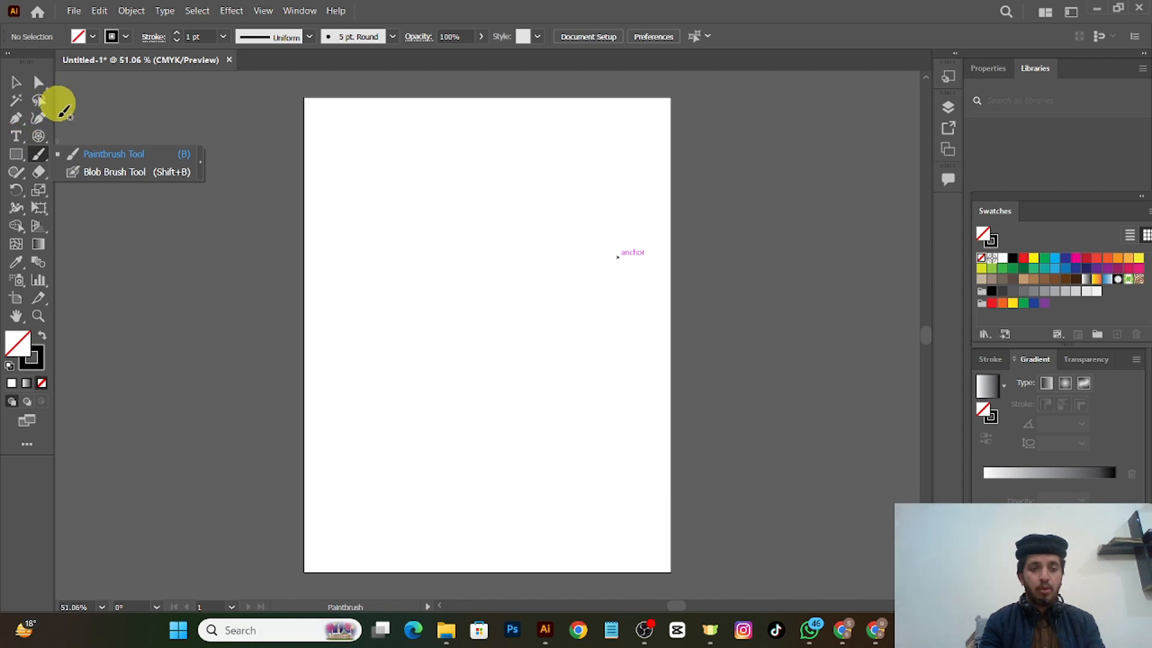
click(18, 158)
right_click(18, 157)
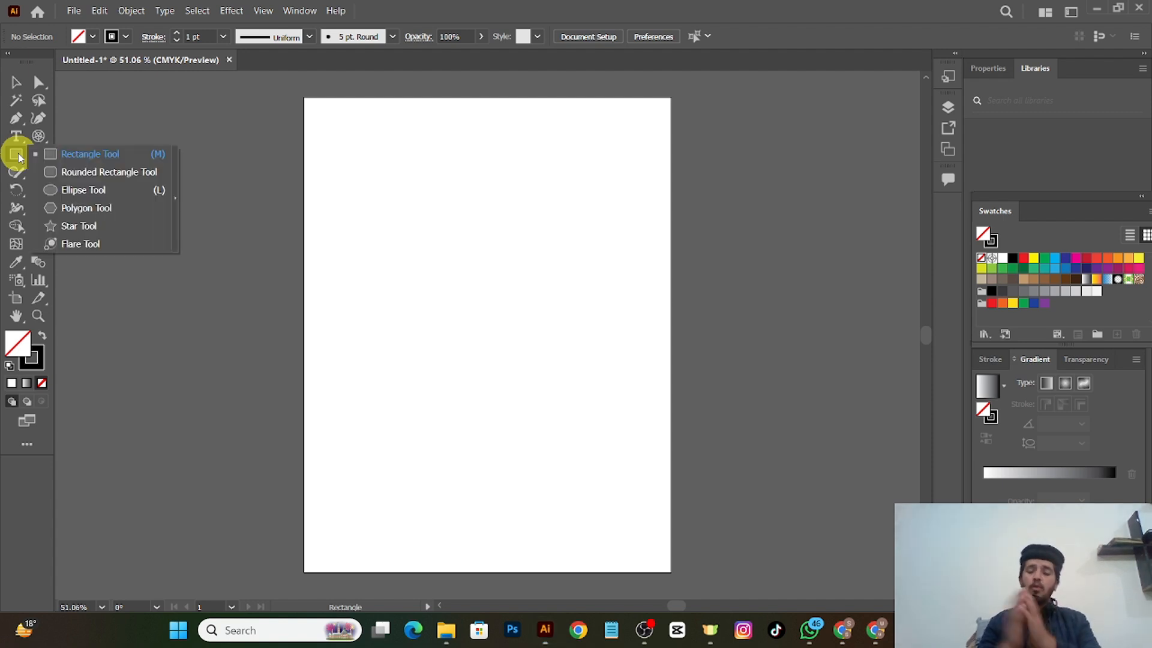
click(90, 155)
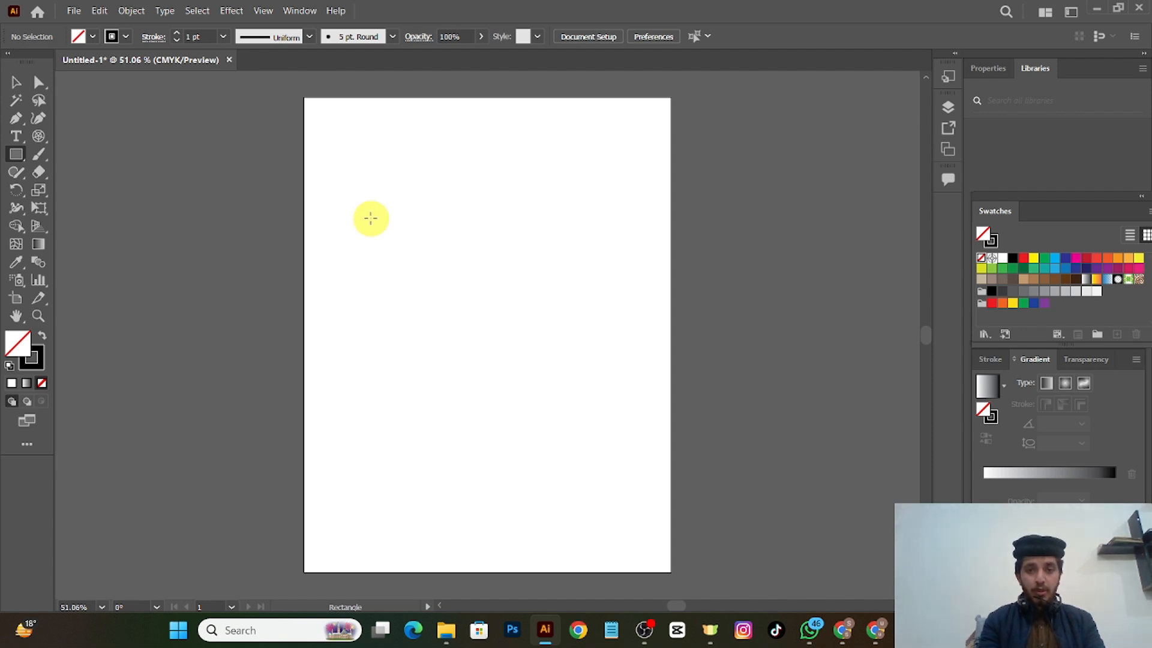
- Practise zooming in and out on the blank artboard, ending at 50% magnification
key(ctrl+1)
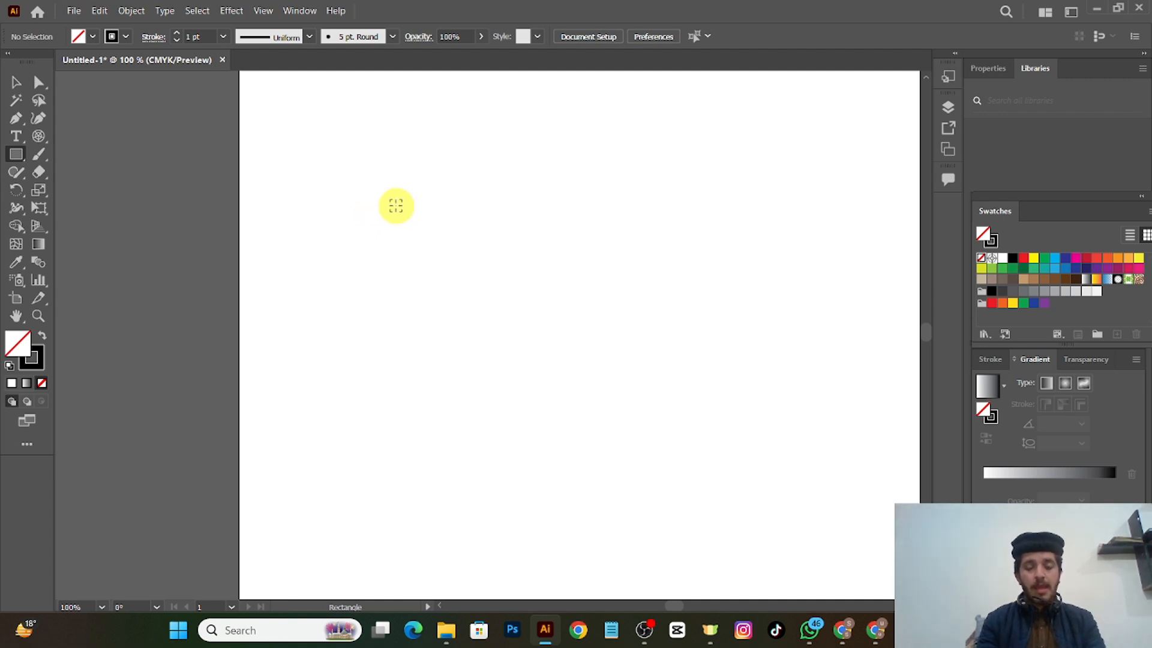
key(ctrl+equal)
key(ctrl+minus)
key(ctrl+minus)
key(ctrl+minus)
key(ctrl+minus)
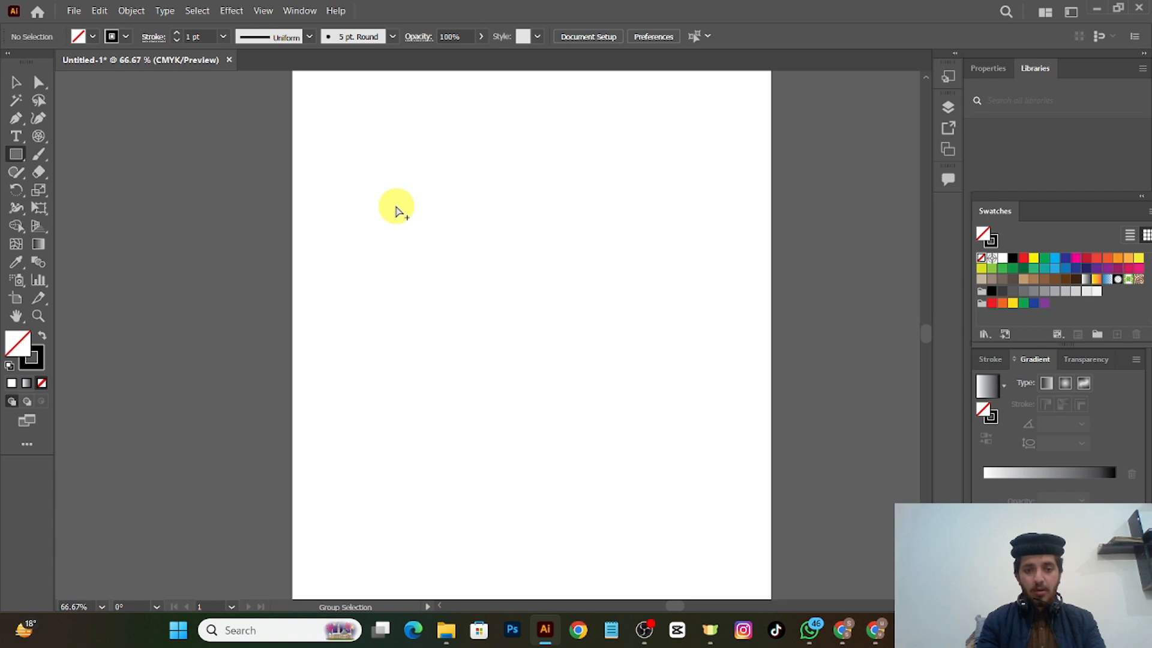
scroll(396, 207, up, 4)
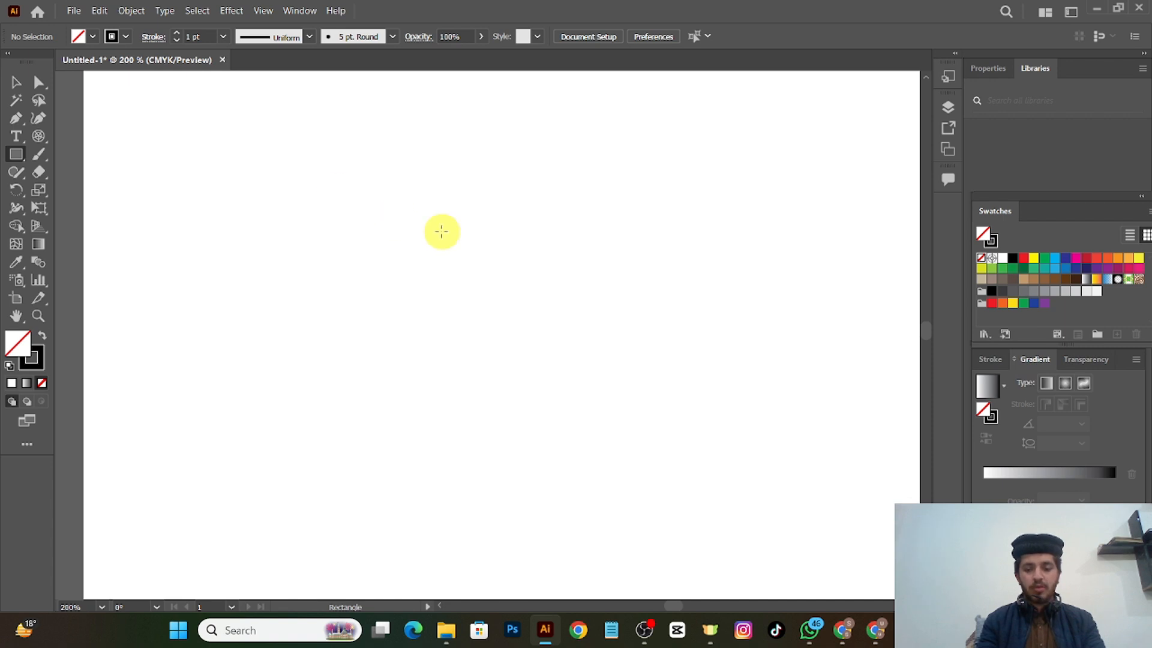
key(ctrl+minus)
key(ctrl+minus)
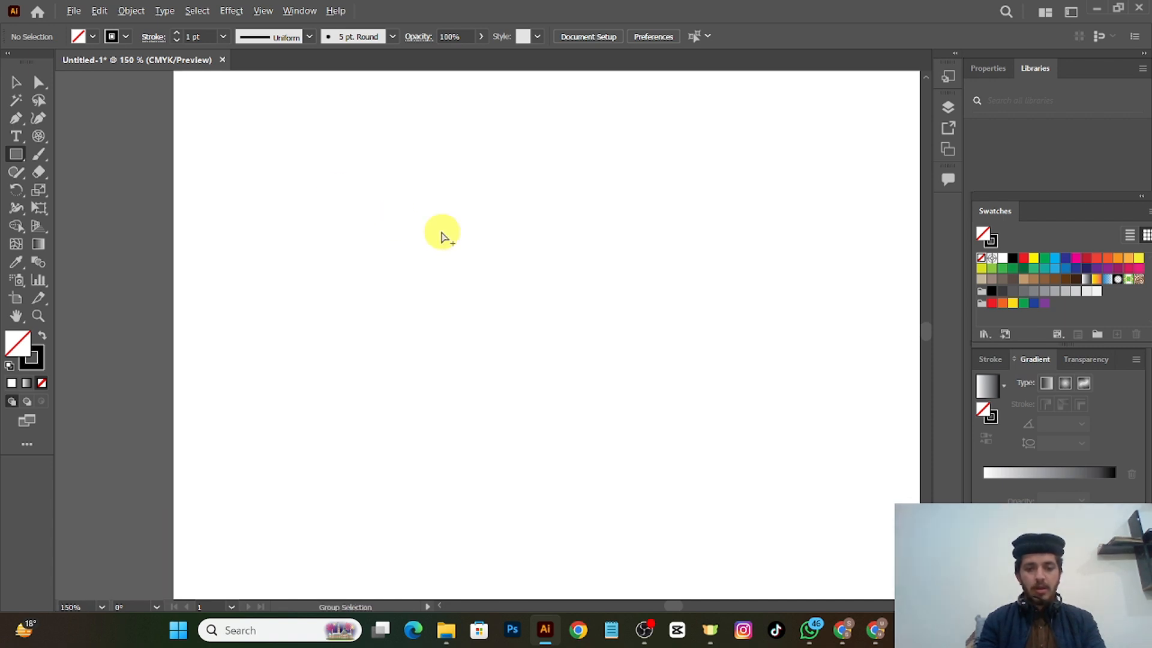
key(ctrl+minus)
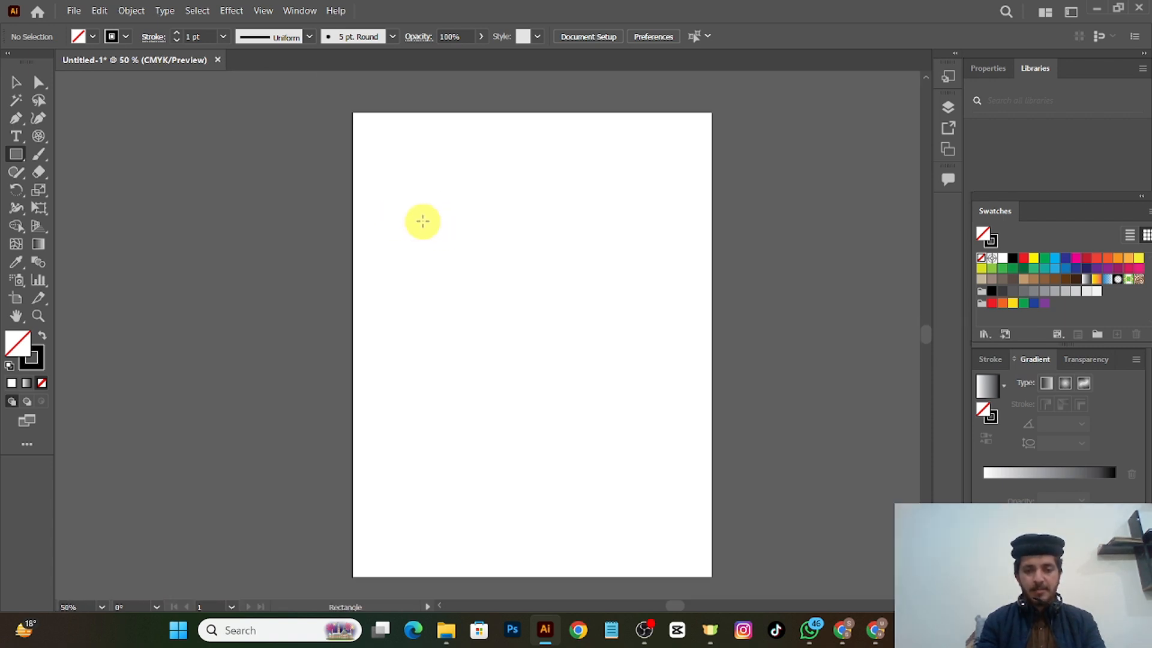
- Draw a tall narrow rectangle left of the artboard's centre, try several green swatches as its fill, and settle on teal
drag(447, 228, 470, 476)
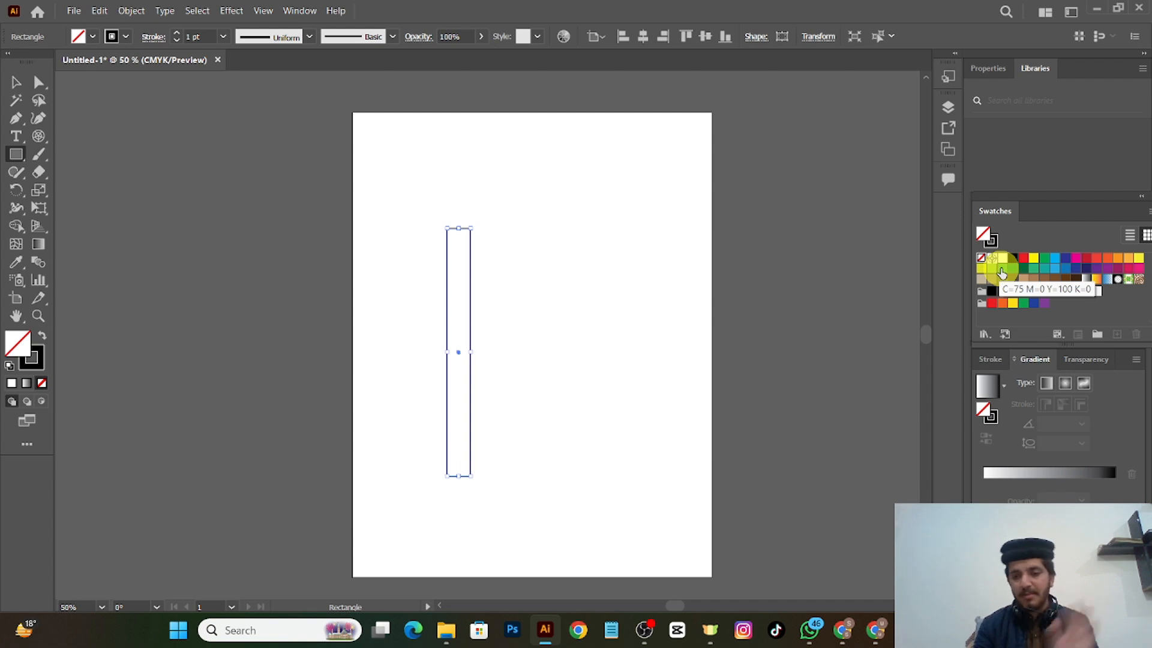
click(1003, 271)
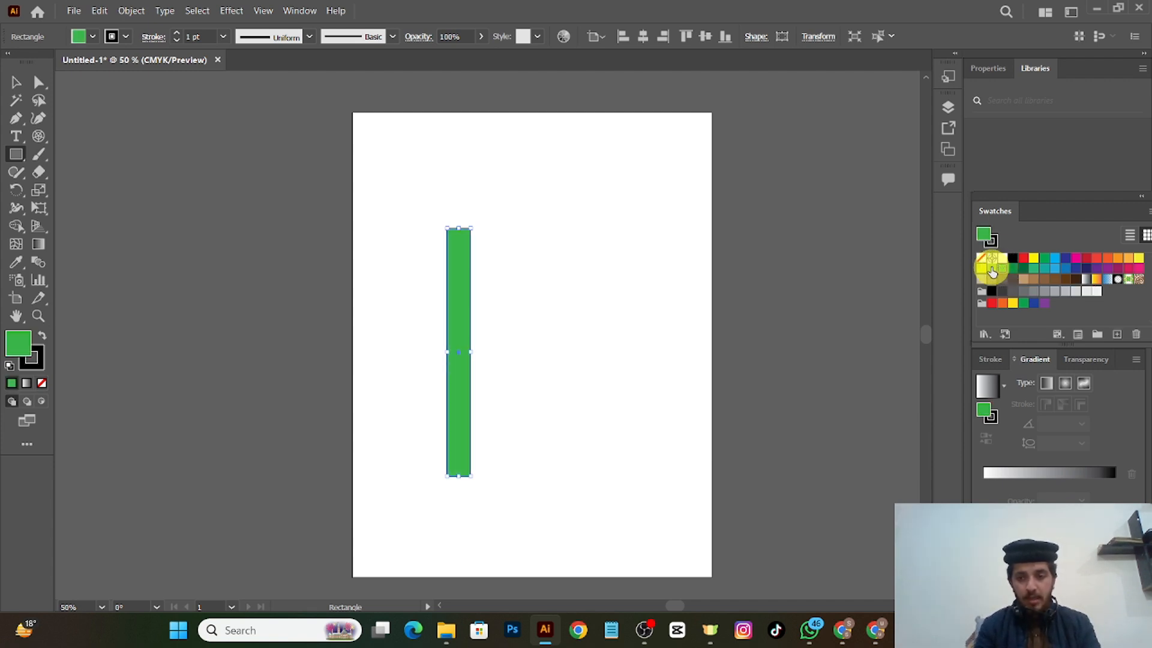
click(1000, 271)
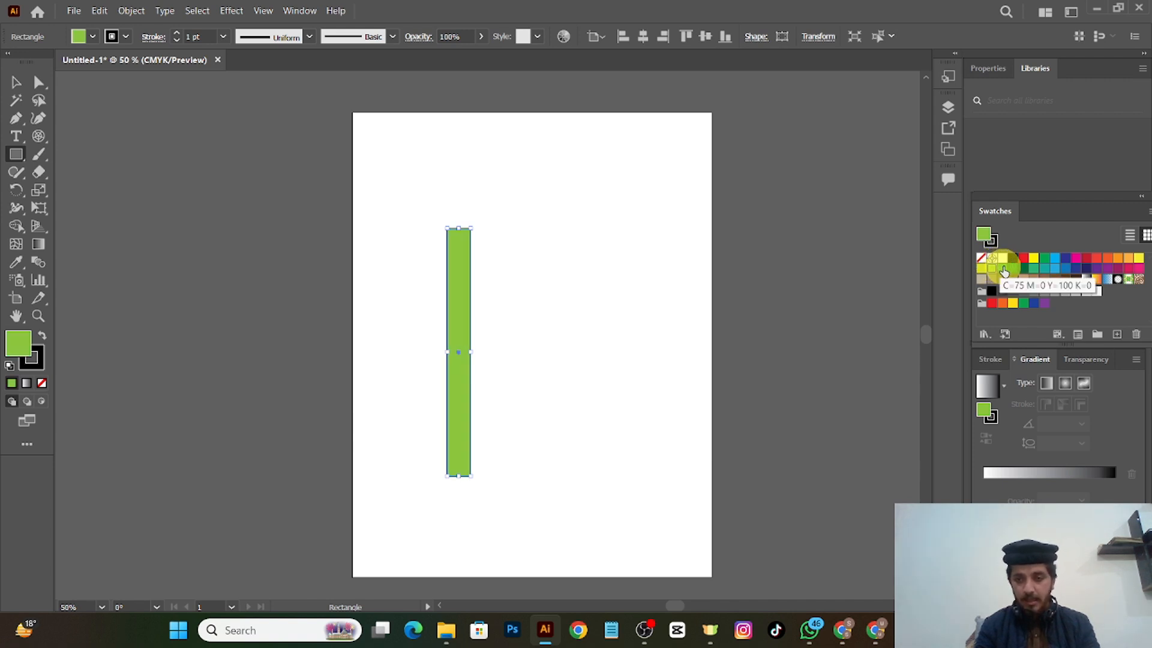
click(1013, 271)
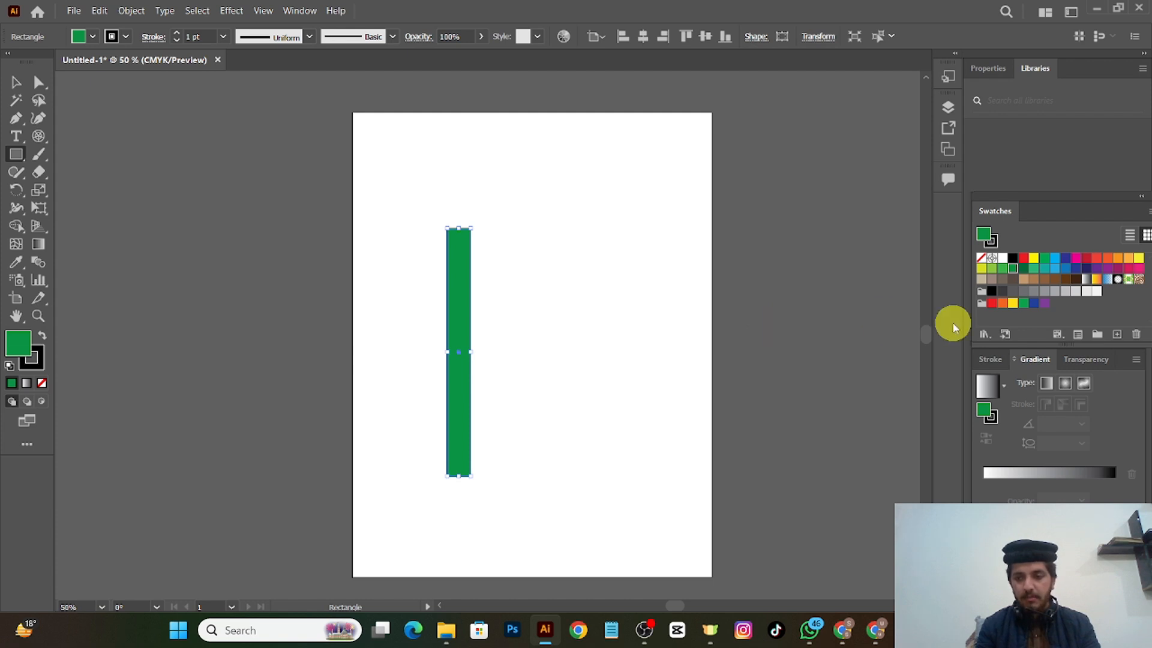
click(1045, 269)
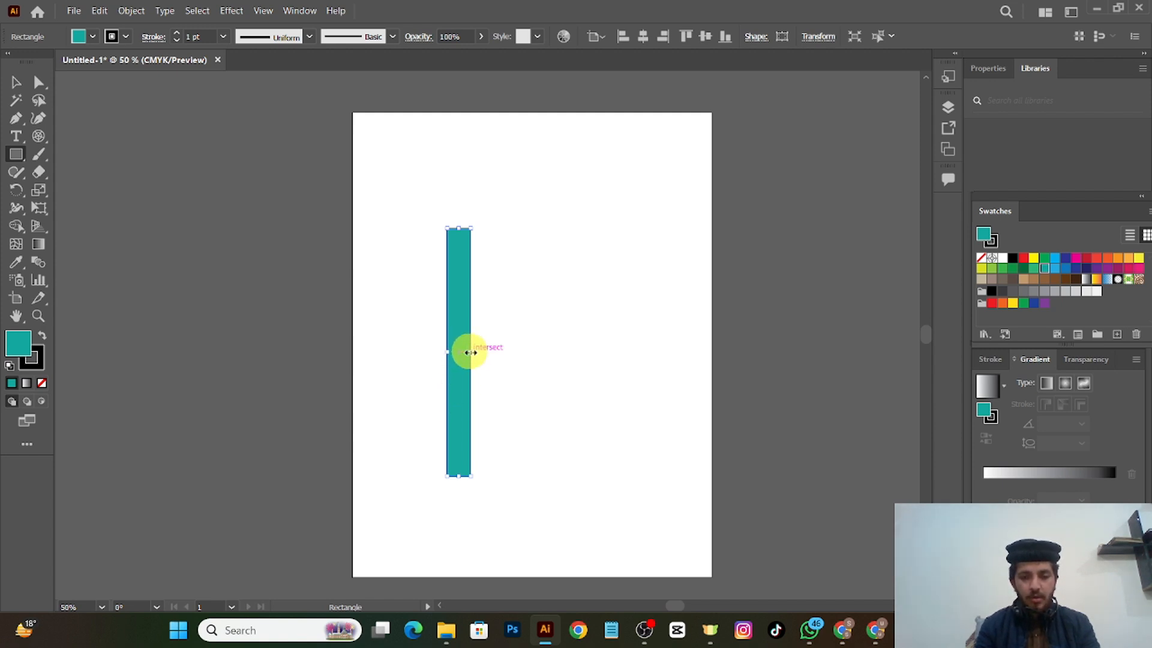
- Narrow the teal rectangle to about half its width by moving its right edge inward
drag(470, 354, 460, 353)
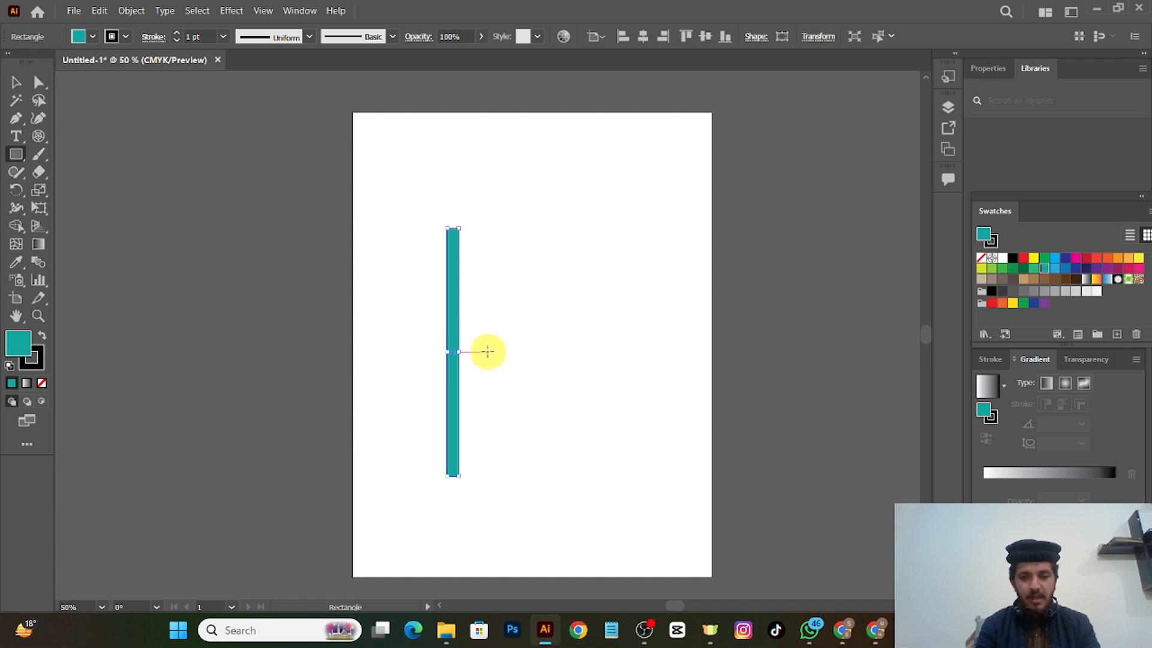
click(487, 352)
click(609, 343)
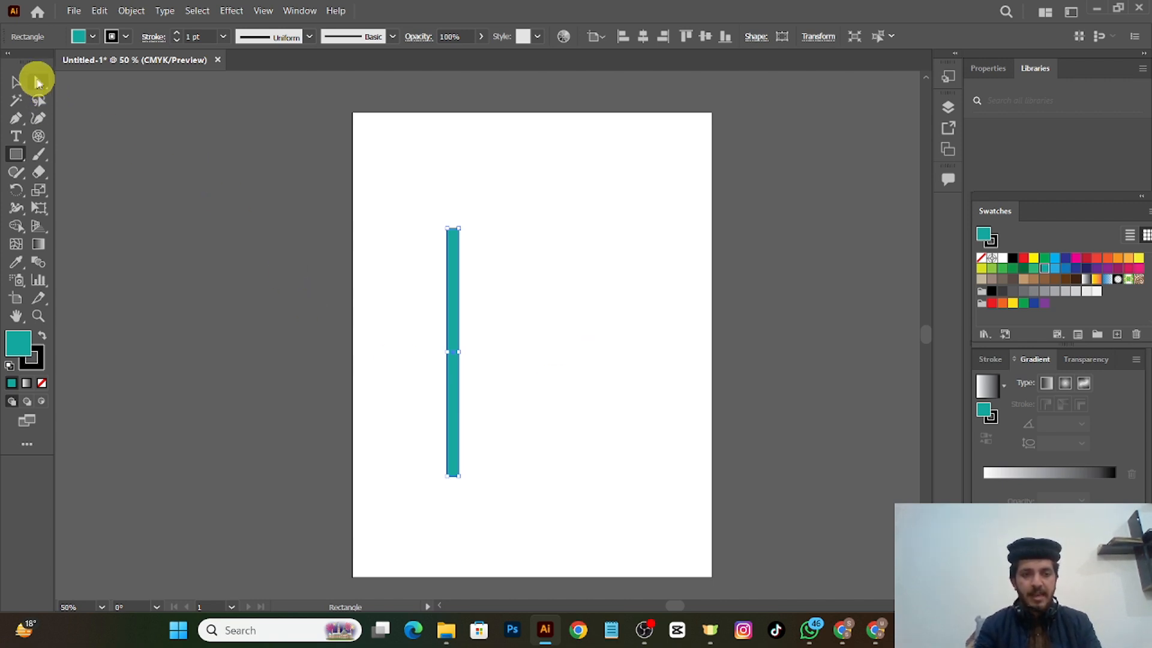
- Duplicate the teal rectangle with the Direct Selection tool, placing the copy just to the right of the original
click(37, 82)
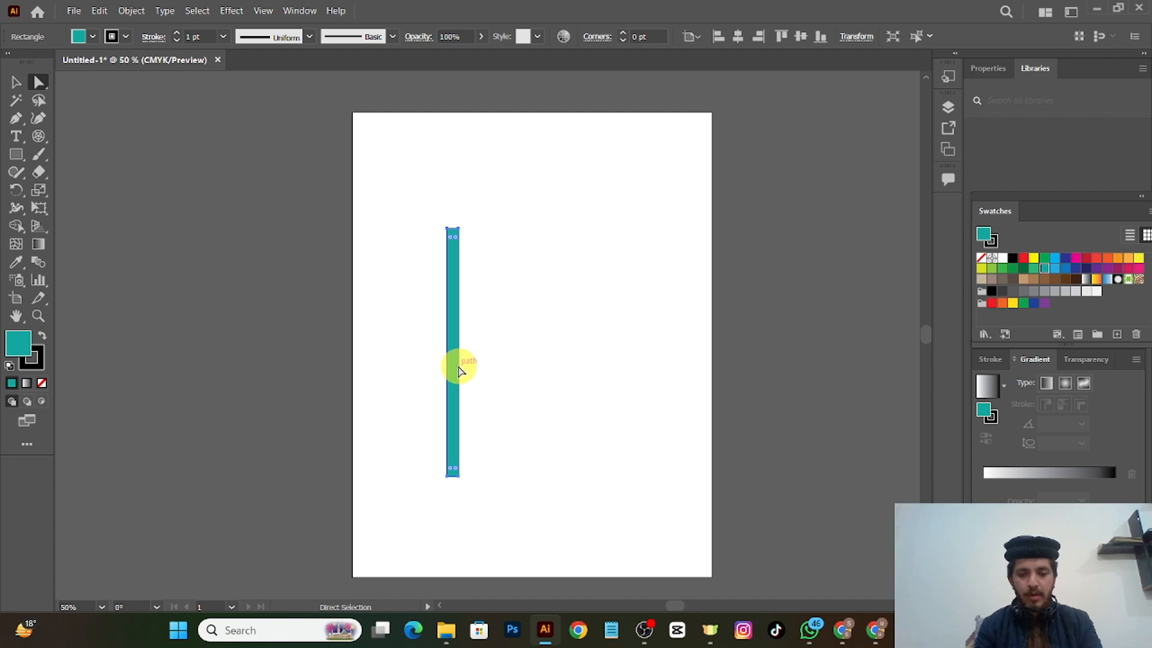
key(alt)
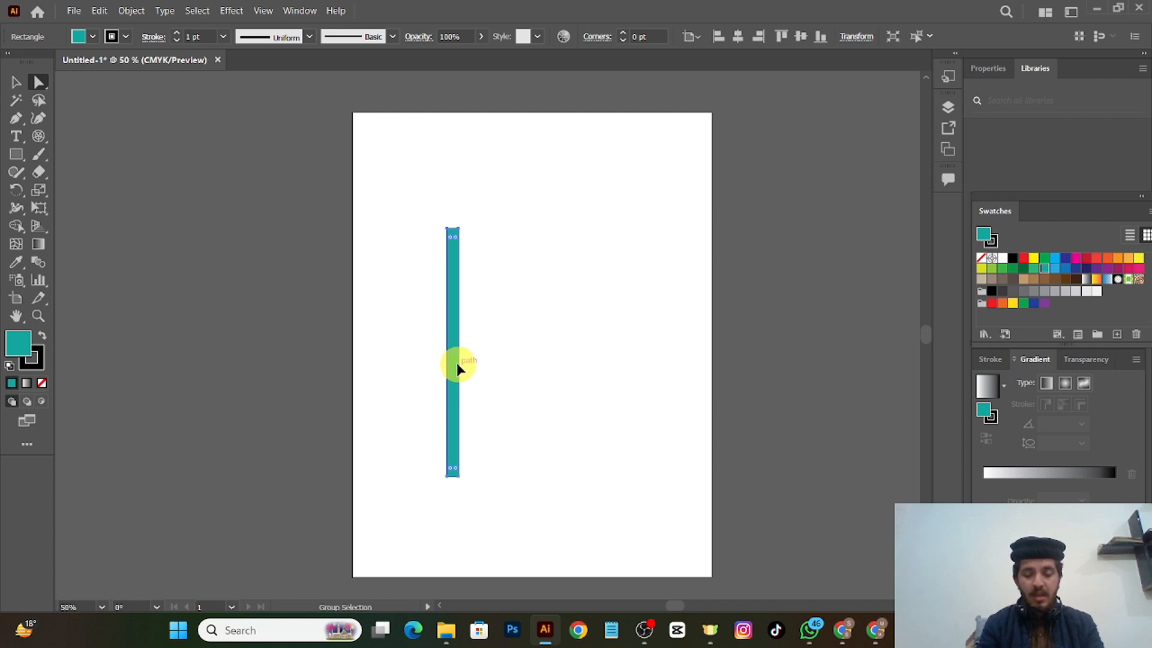
mouse_move(457, 363)
mouse_down()
mouse_move(484, 365)
mouse_move(472, 364)
mouse_up()
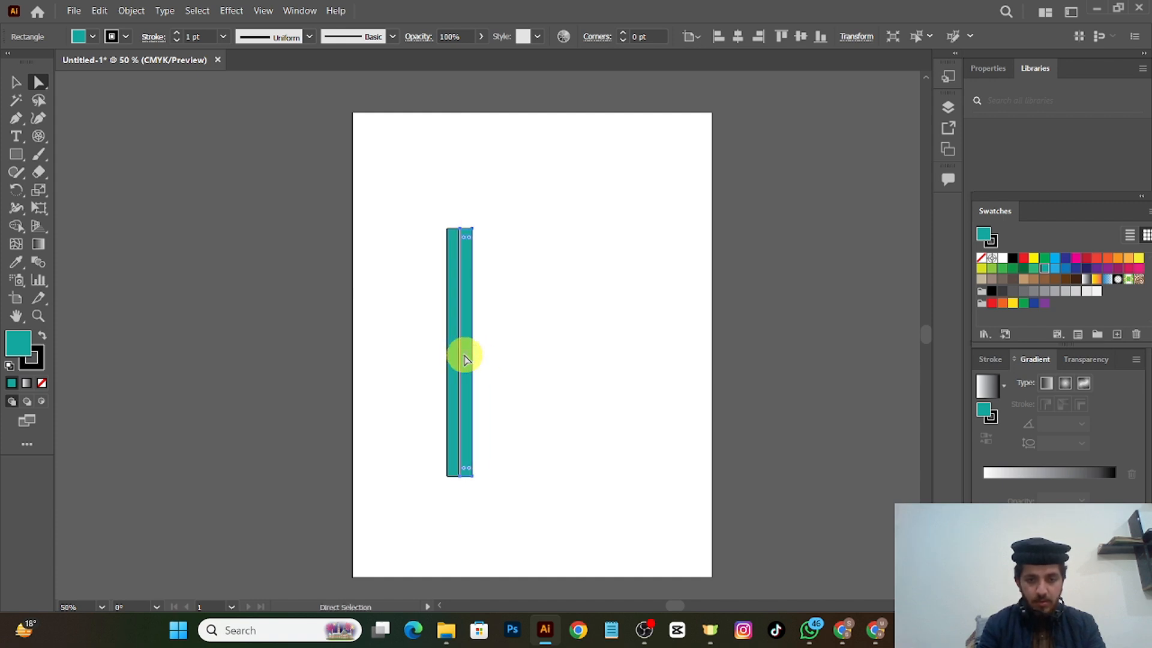
- Place another copy flush against the original's right edge and one more flush beside it, forming three adjoining strips, and deselect
key(ctrl)
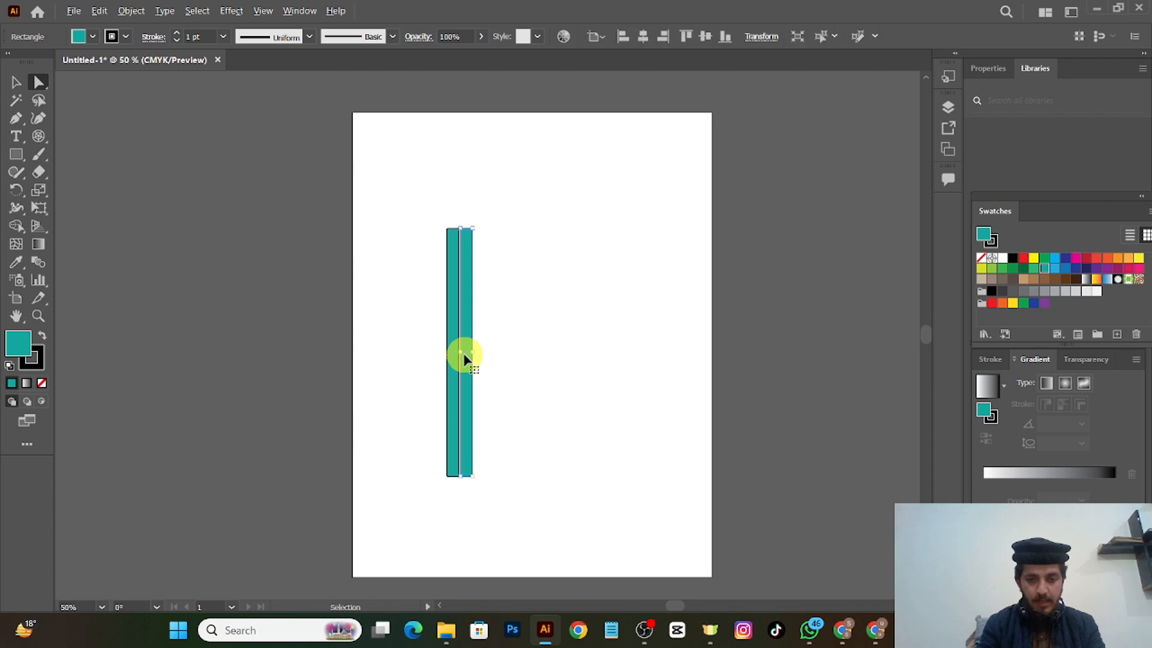
scroll(463, 358, up, 3)
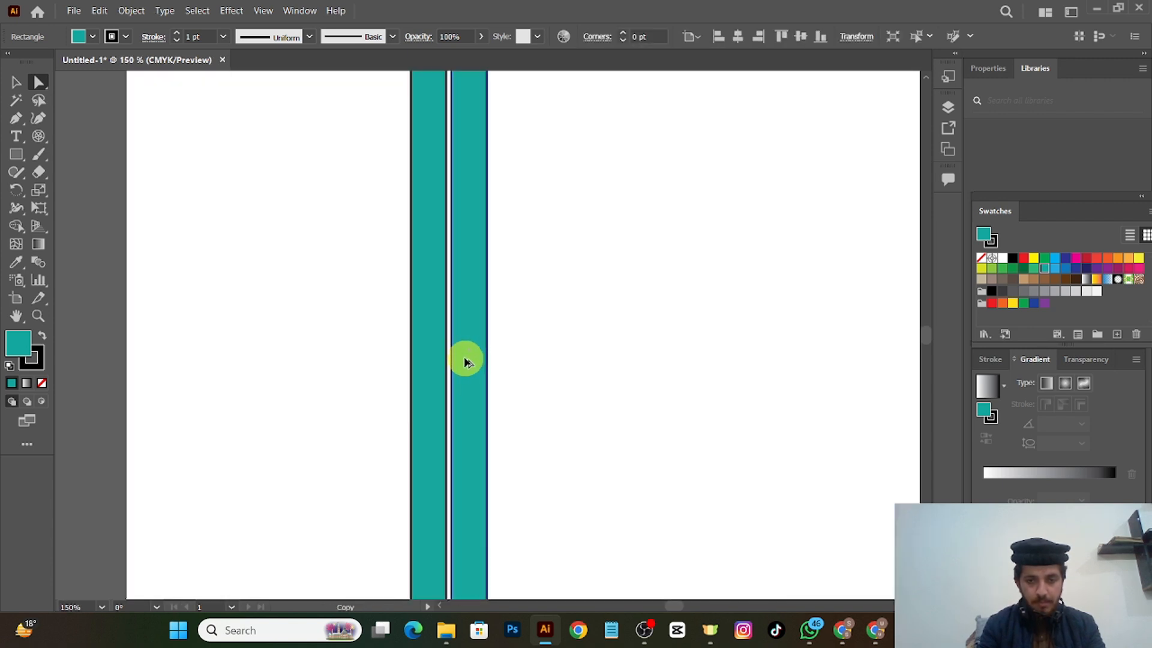
drag(462, 358, 462, 364)
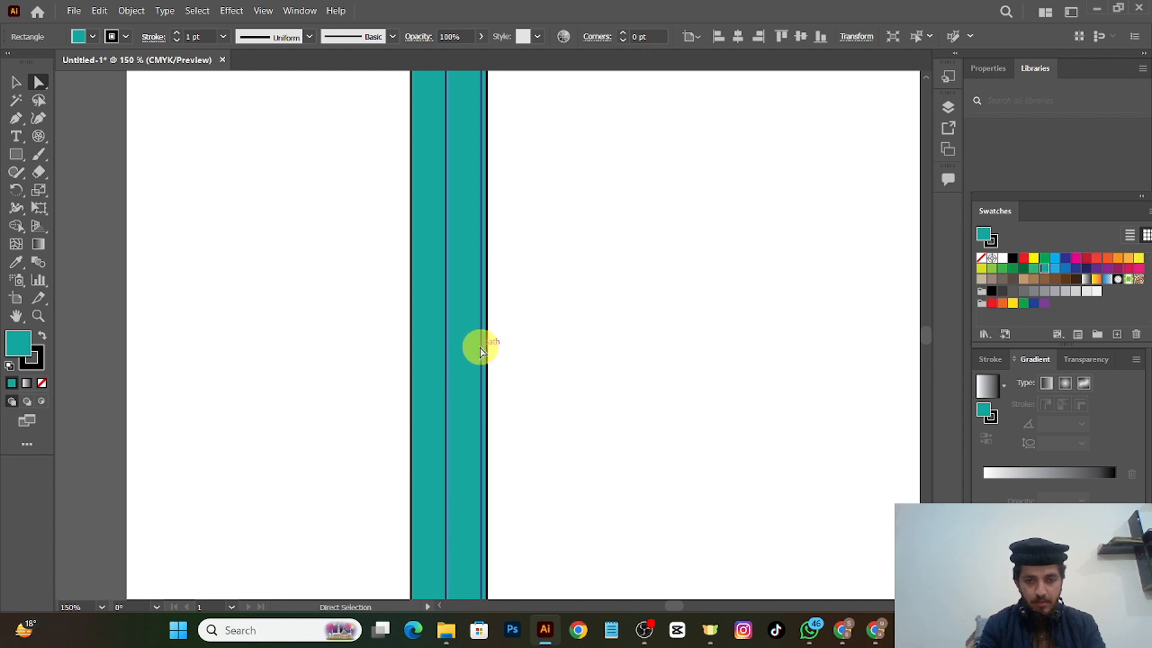
mouse_move(485, 347)
mouse_down()
mouse_move(667, 348)
mouse_move(484, 377)
mouse_move(479, 362)
mouse_move(497, 365)
mouse_up()
click(463, 367)
key(alt)
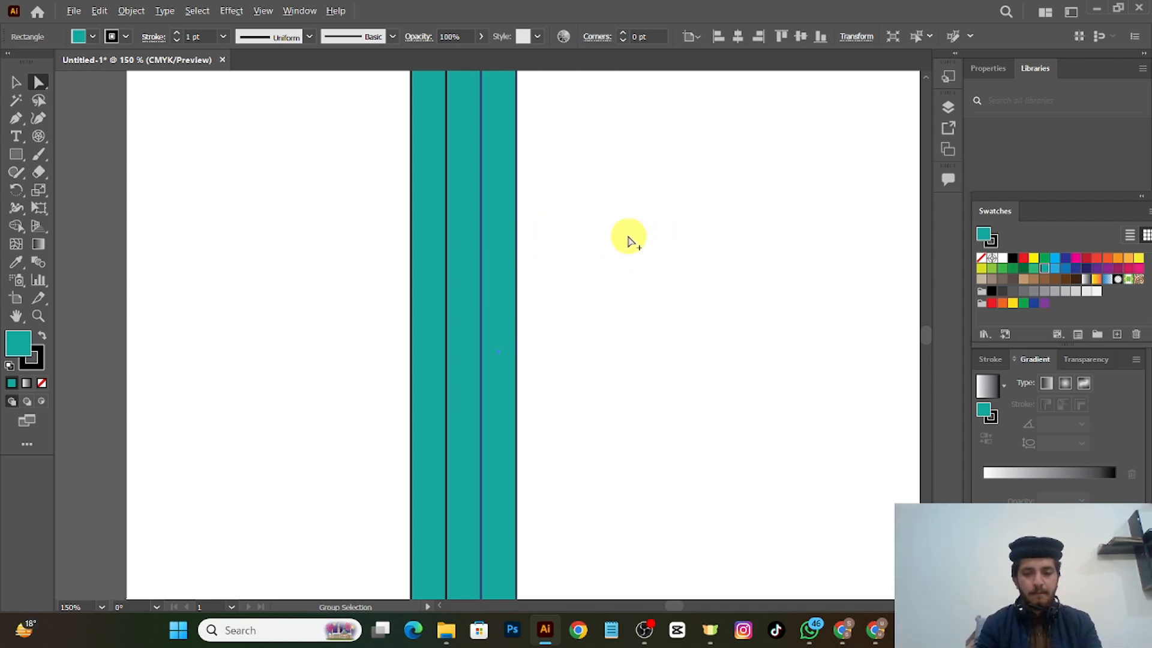
key(alt)
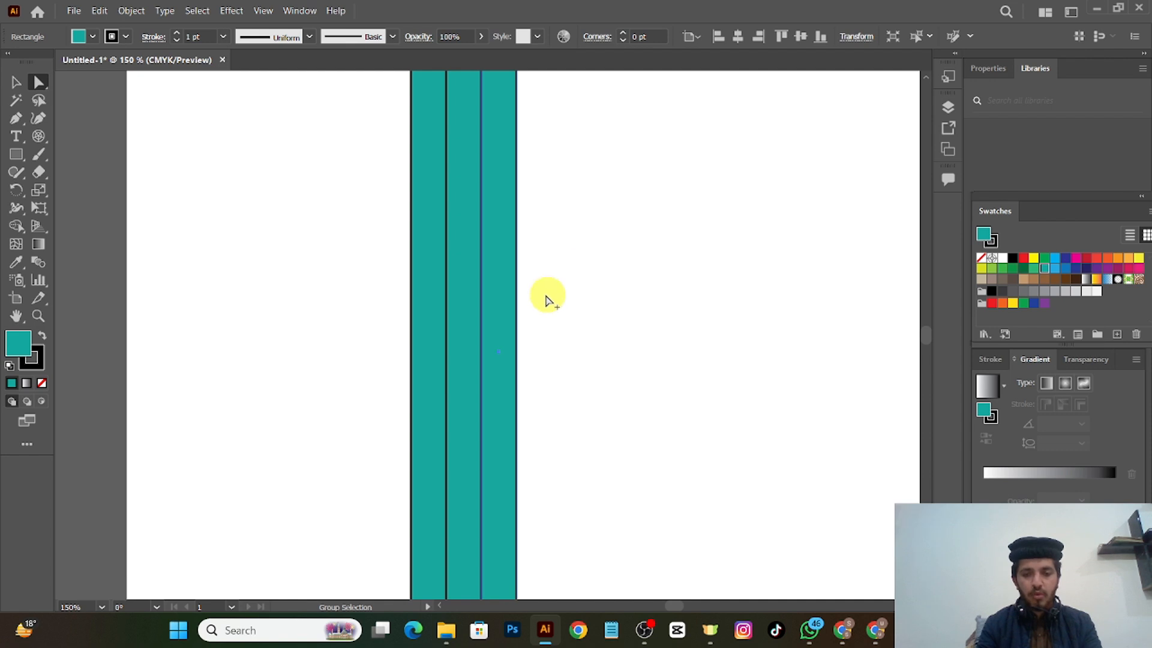
alt+click(543, 300)
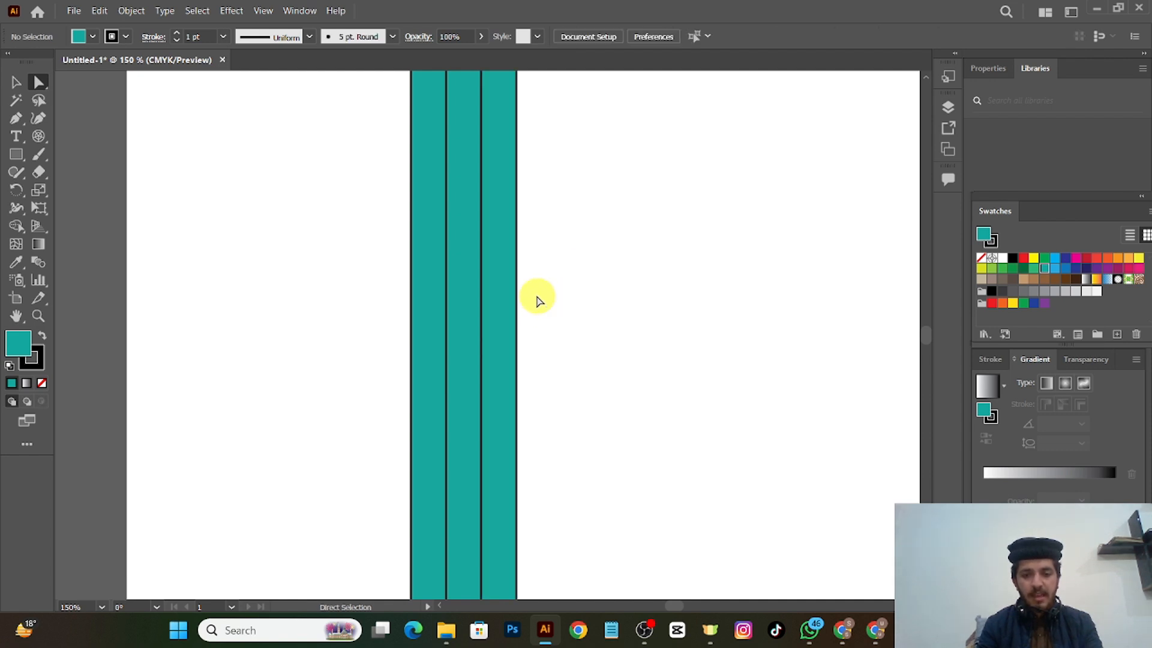
- Try pulling a bottom corner of the third strip outward, and undo that change along with the extra copies
scroll(461, 370, left, 2)
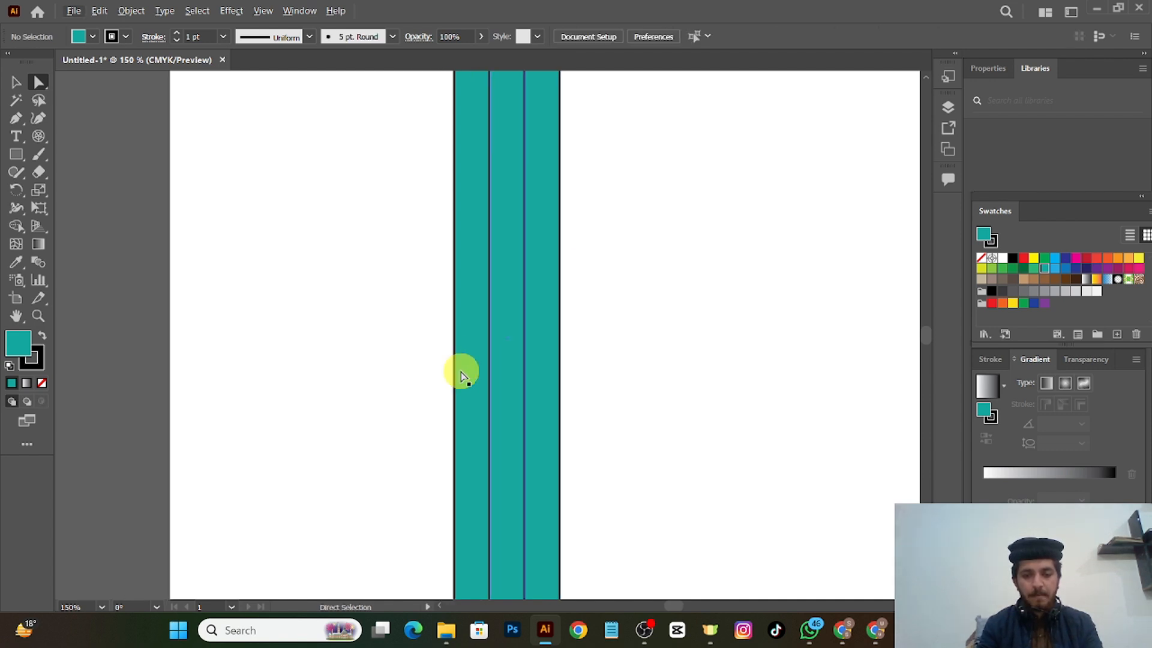
scroll(416, 374, down, 4)
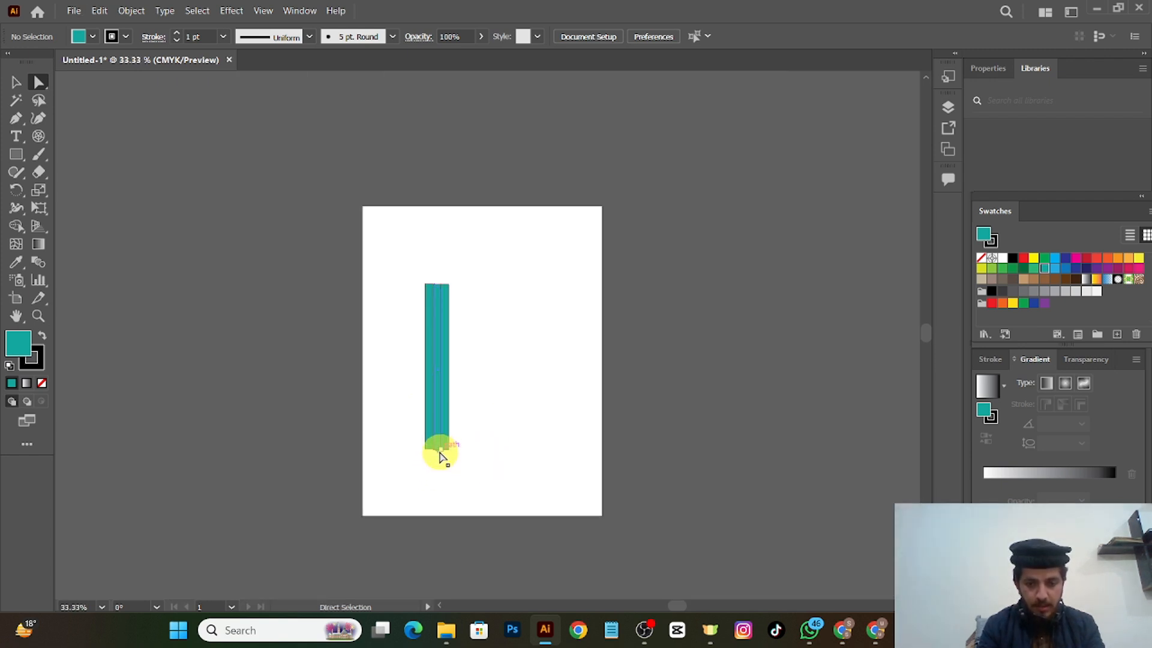
drag(439, 455, 478, 471)
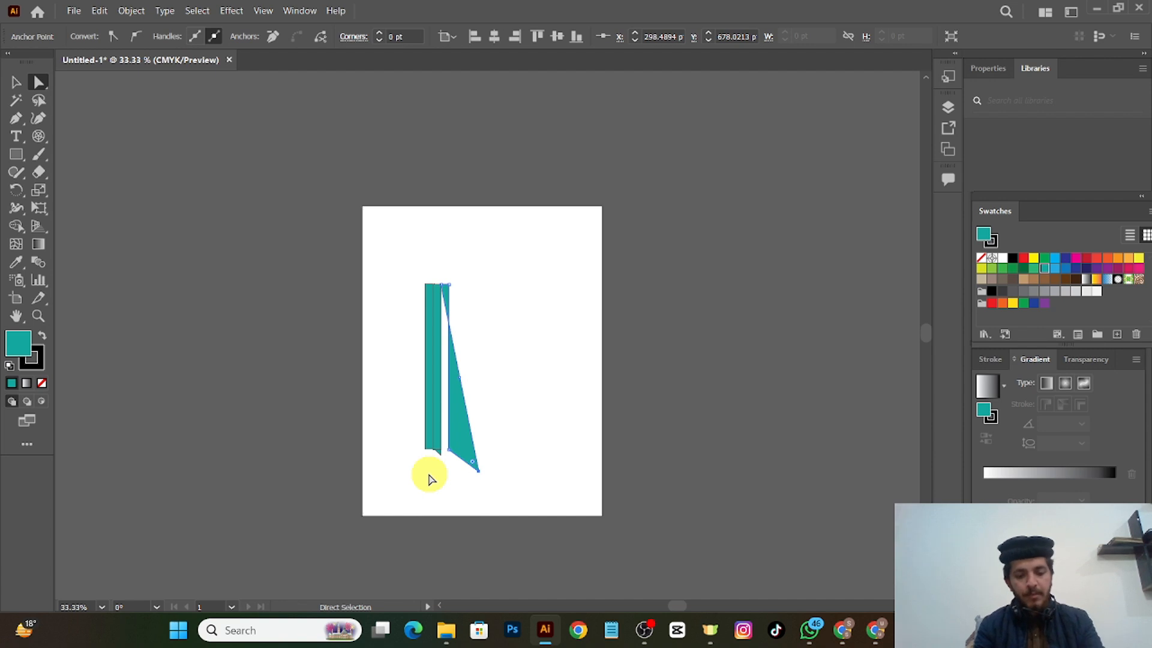
key(ctrl+z)
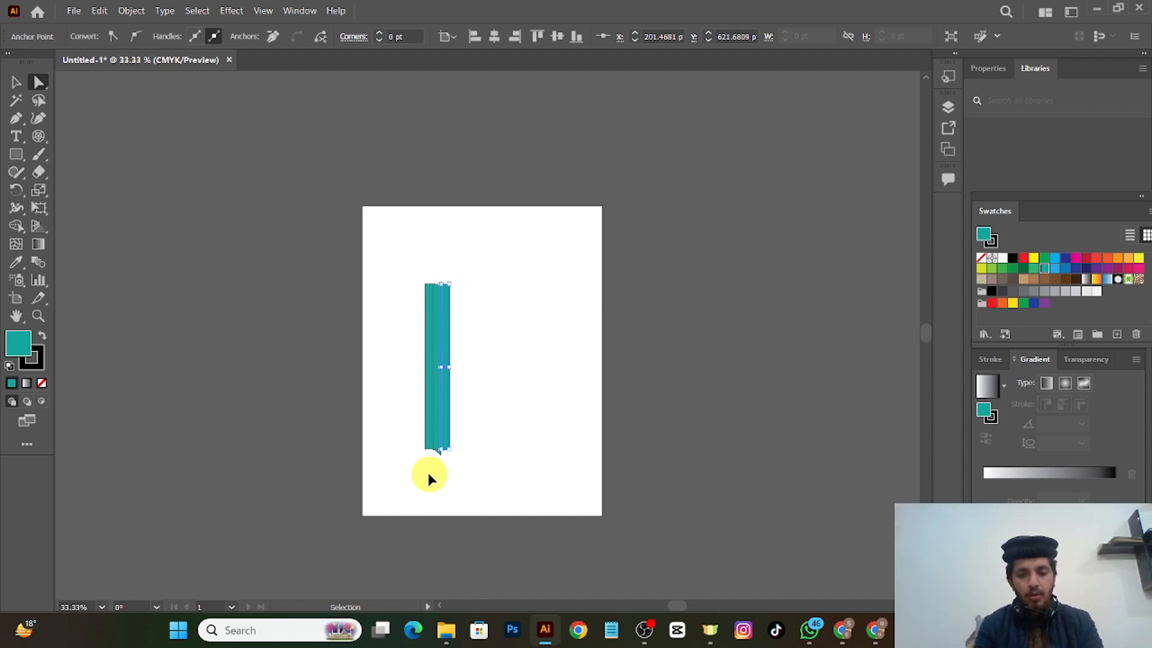
key(ctrl+z)
key(ctrl+shift+z)
key(ctrl+shift+z)
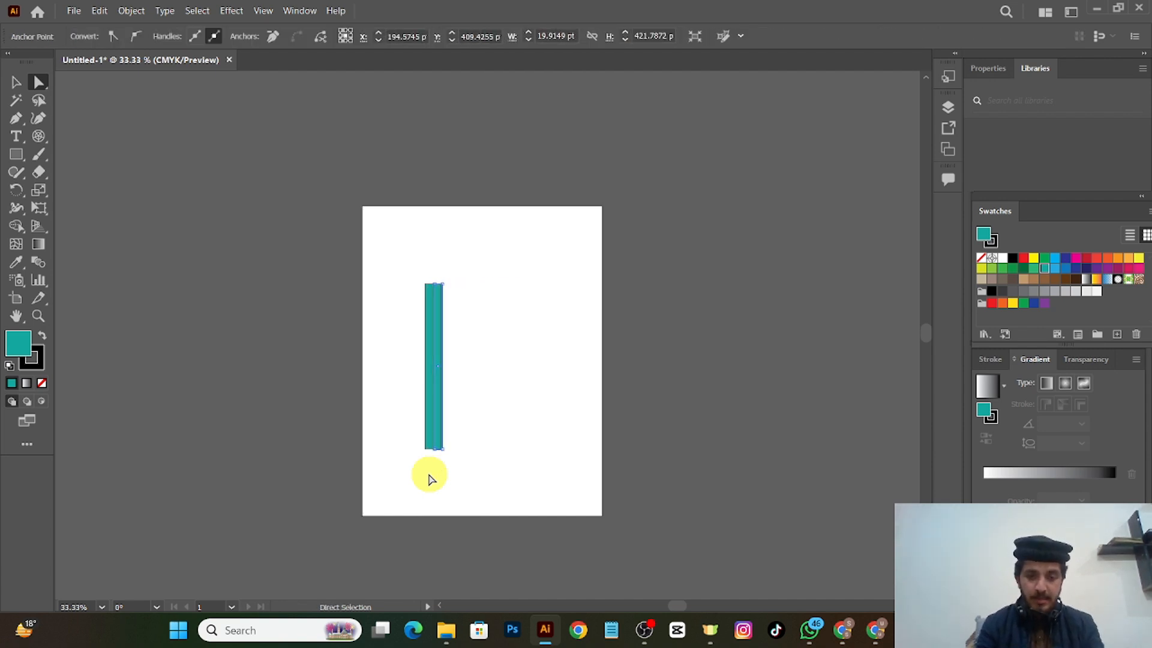
key(ctrl+z)
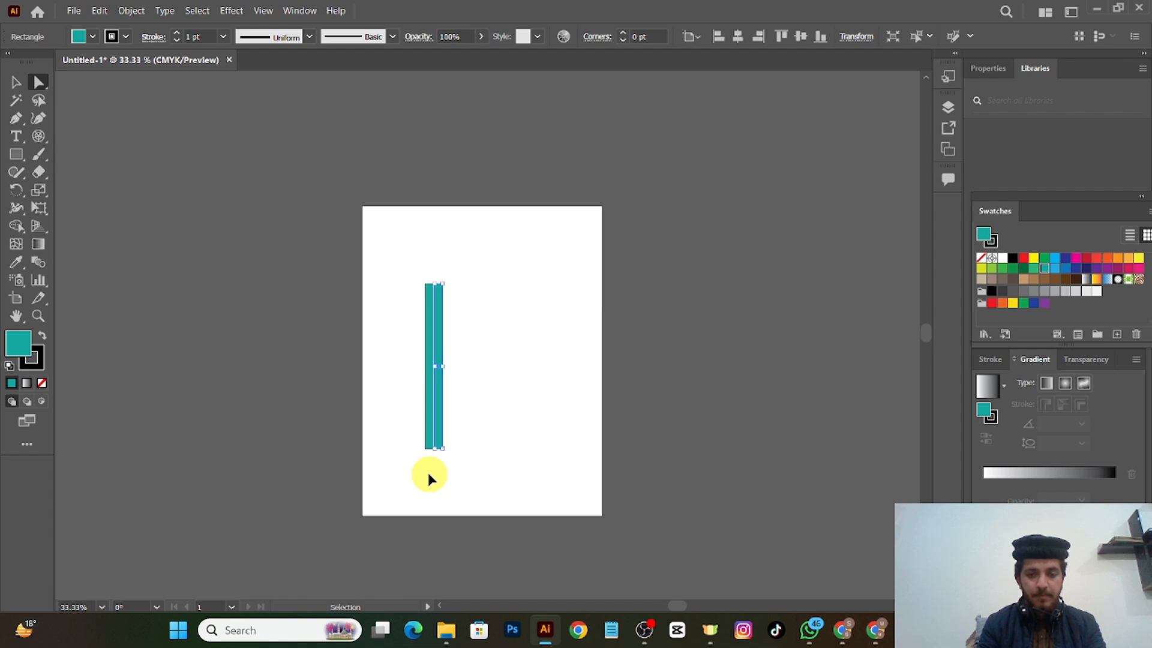
- Undo the remaining strip copy, leaving only the original teal strip
key(ctrl+z)
key(ctrl+z)
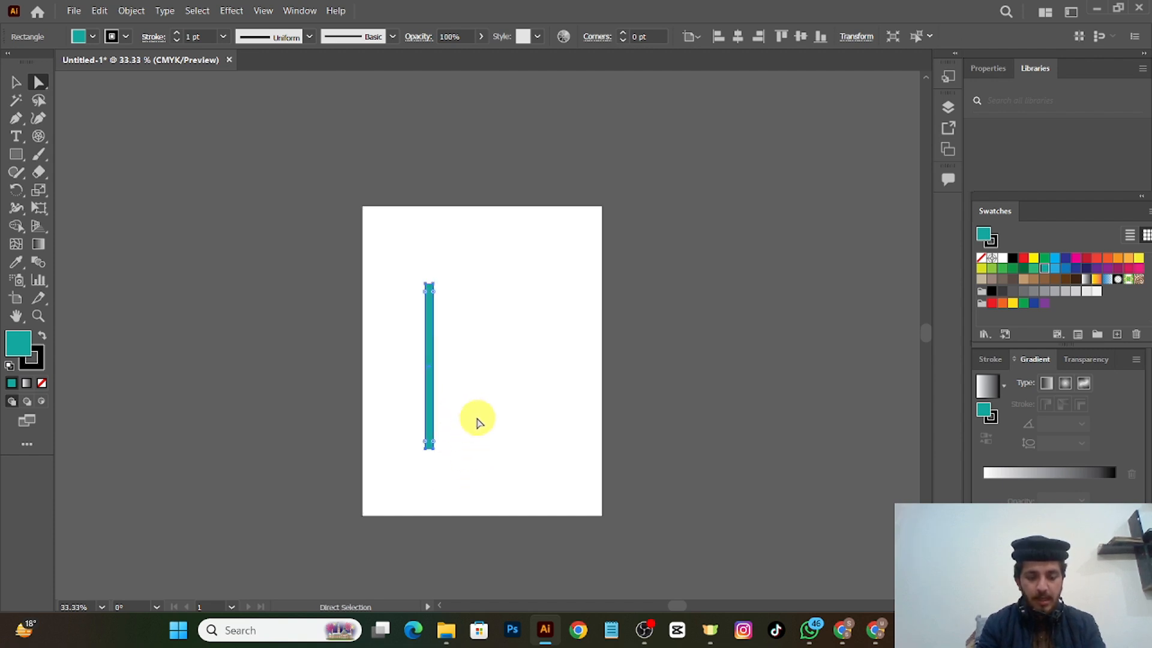
- Reshape the teal strip's flat bottom edge with the Anchor Point tool, pulling its middle downward into a centred, rounded tip
scroll(477, 422, up, 2)
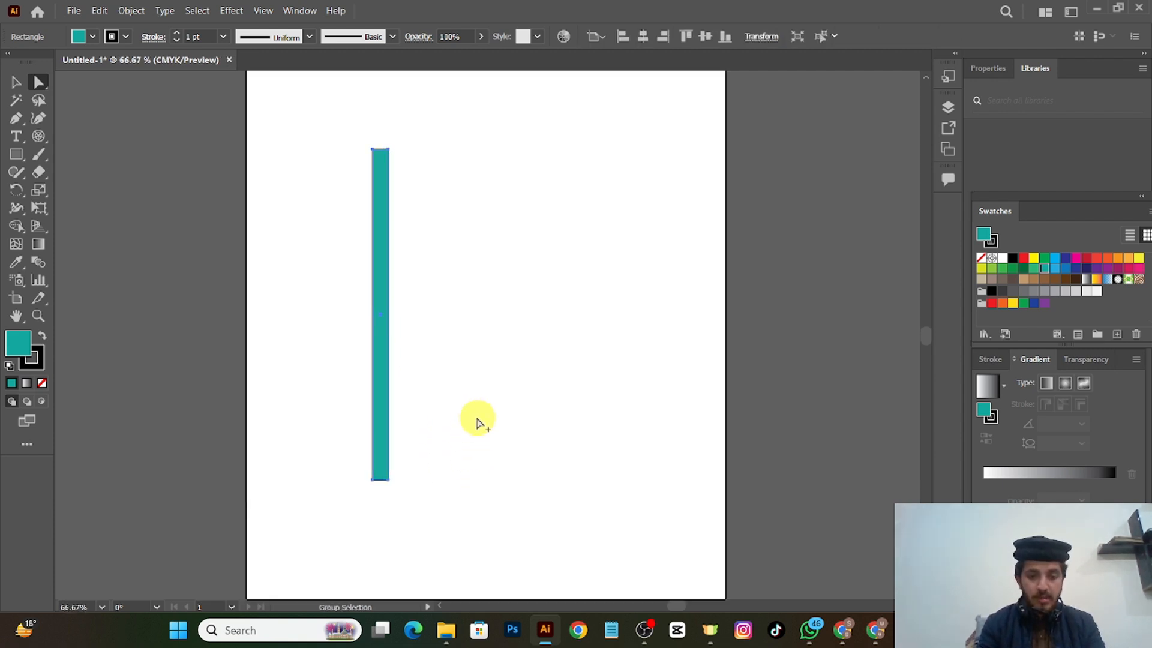
scroll(478, 423, up, 2)
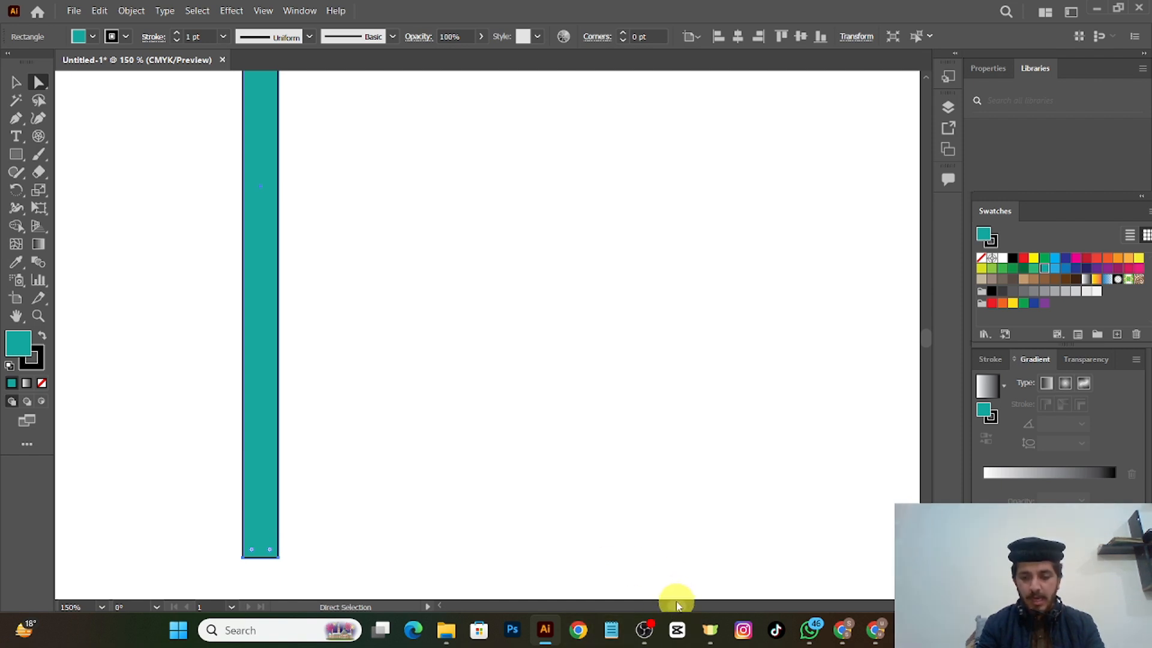
mouse_move(676, 603)
mouse_down()
mouse_move(640, 600)
mouse_move(672, 606)
mouse_up()
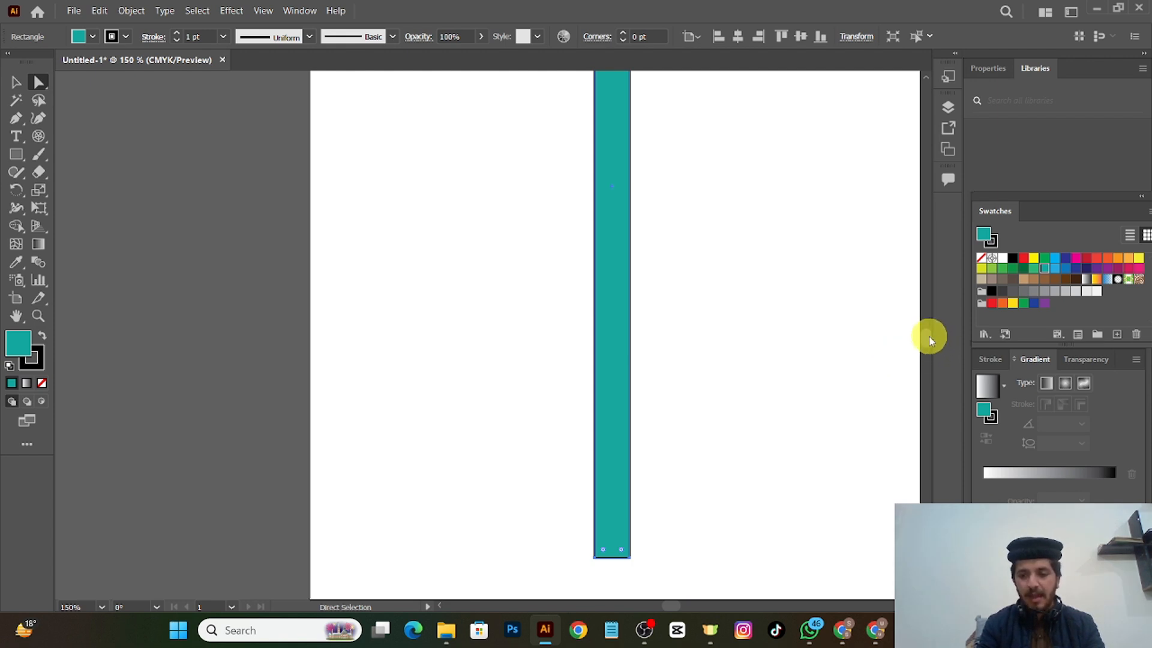
drag(929, 337, 931, 340)
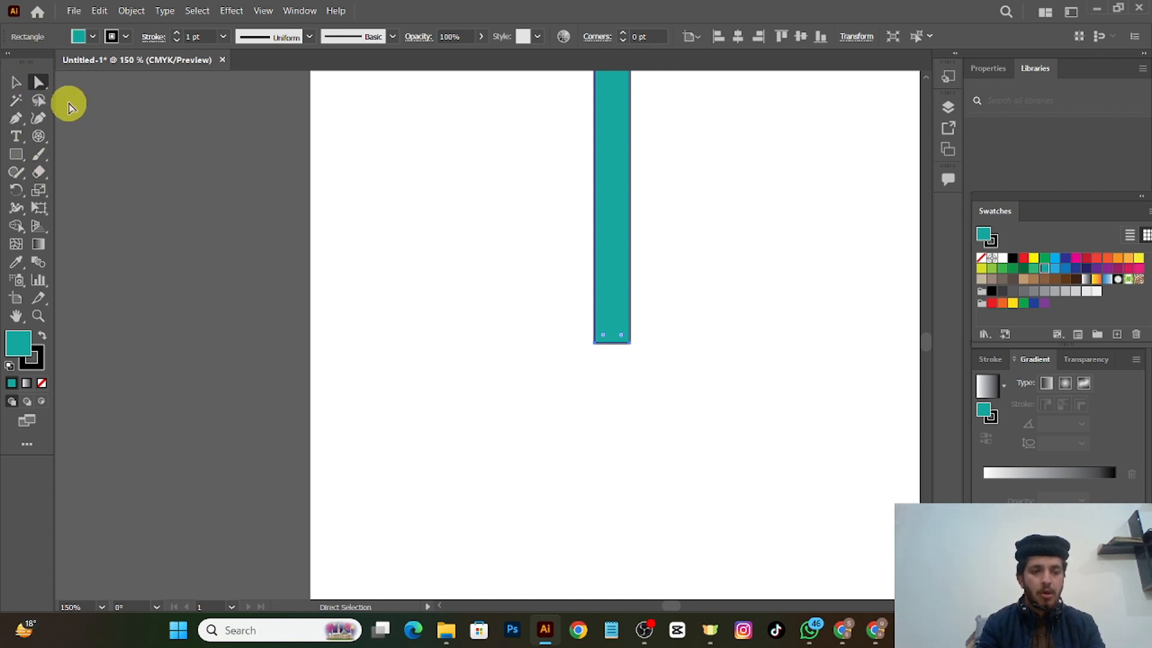
click(20, 120)
drag(20, 120, 93, 182)
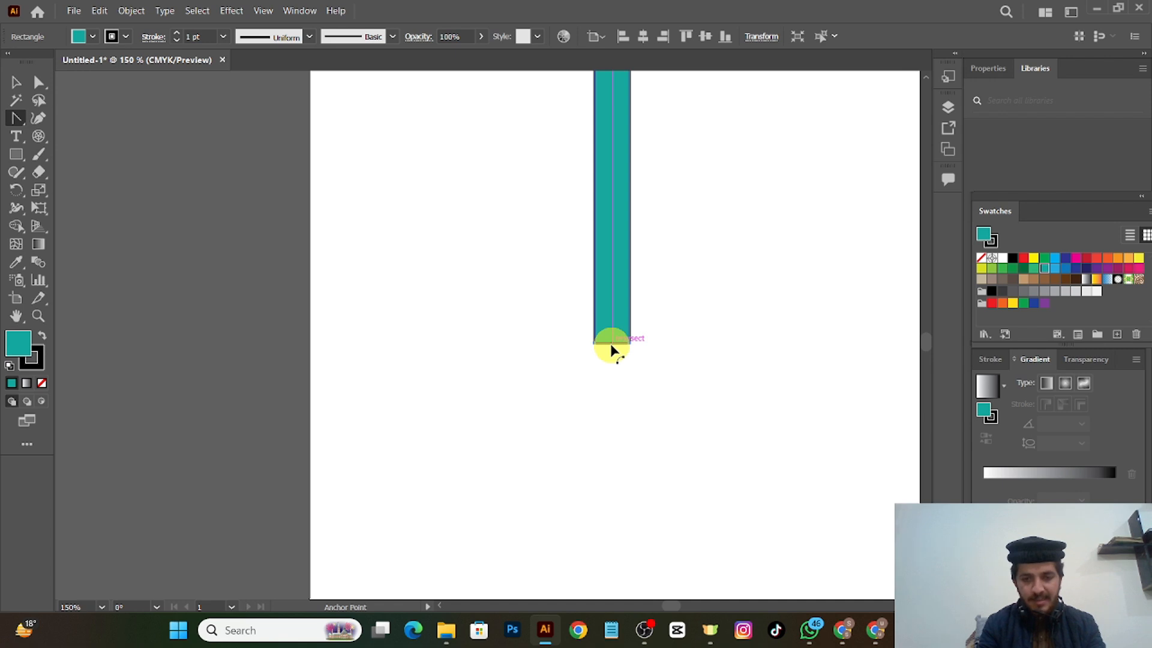
drag(612, 347, 616, 373)
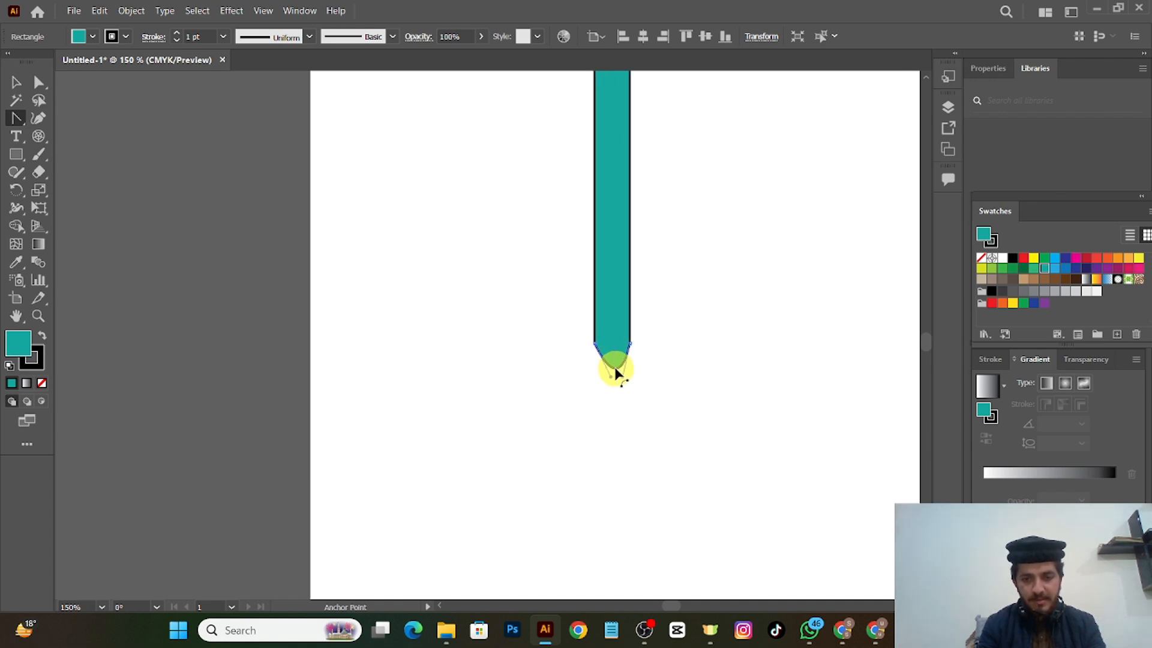
drag(617, 374, 611, 375)
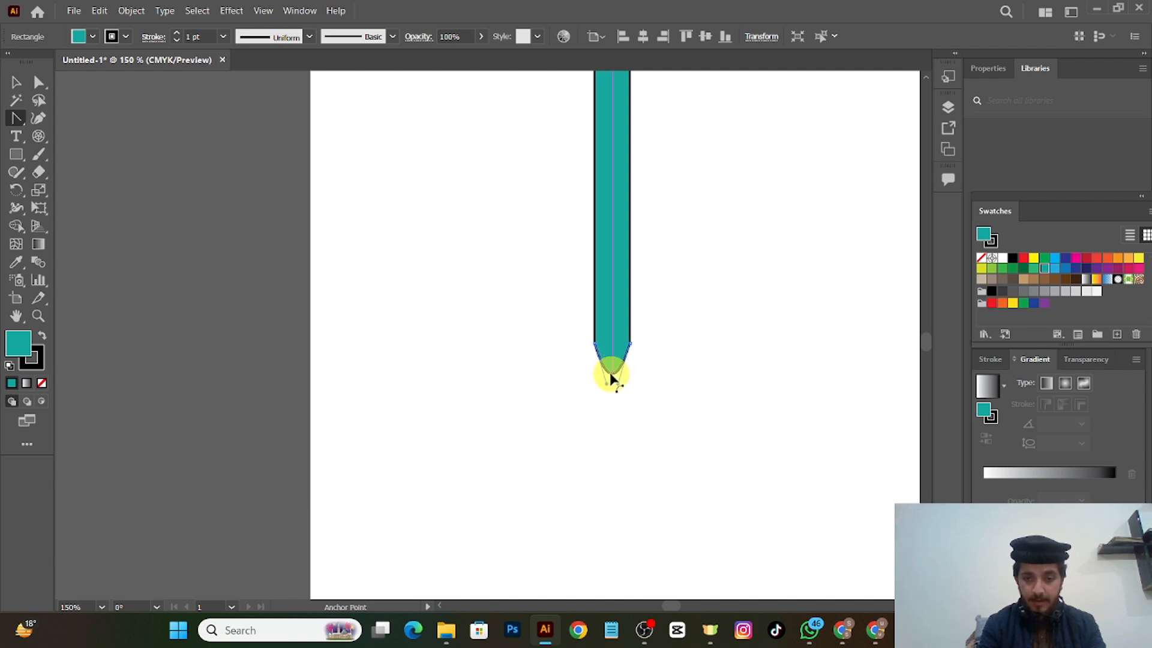
drag(611, 374, 610, 375)
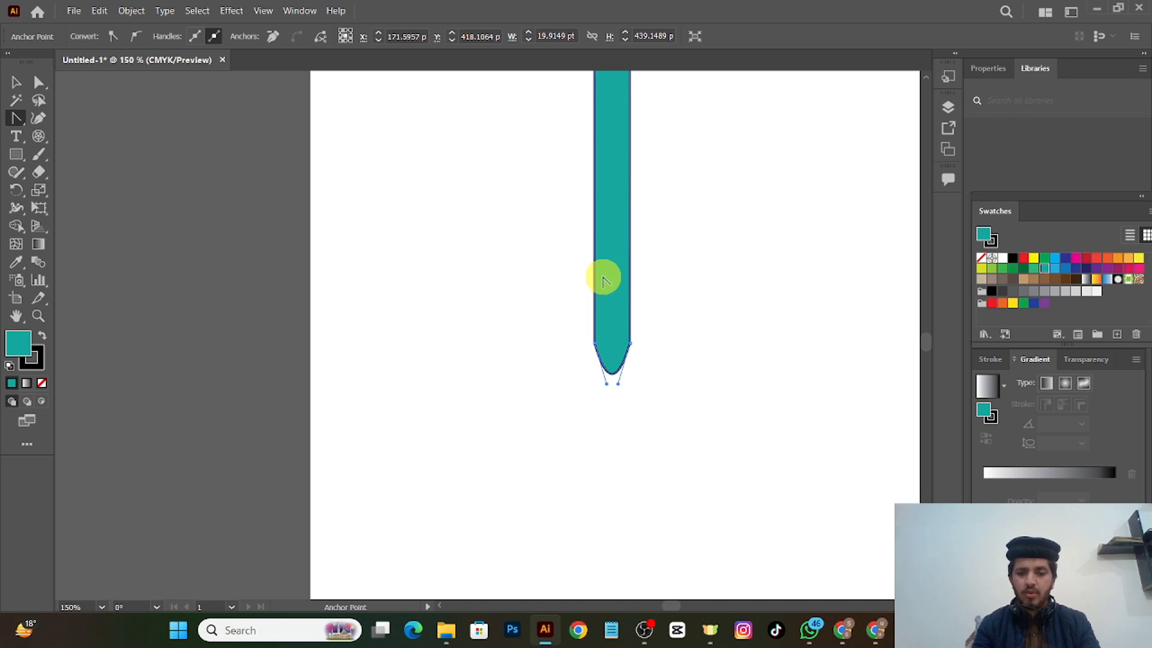
- Switch the pen tool group back to the Pen tool and select the whole pointed strip with the Direct Selection tool
scroll(690, 264, down, 2)
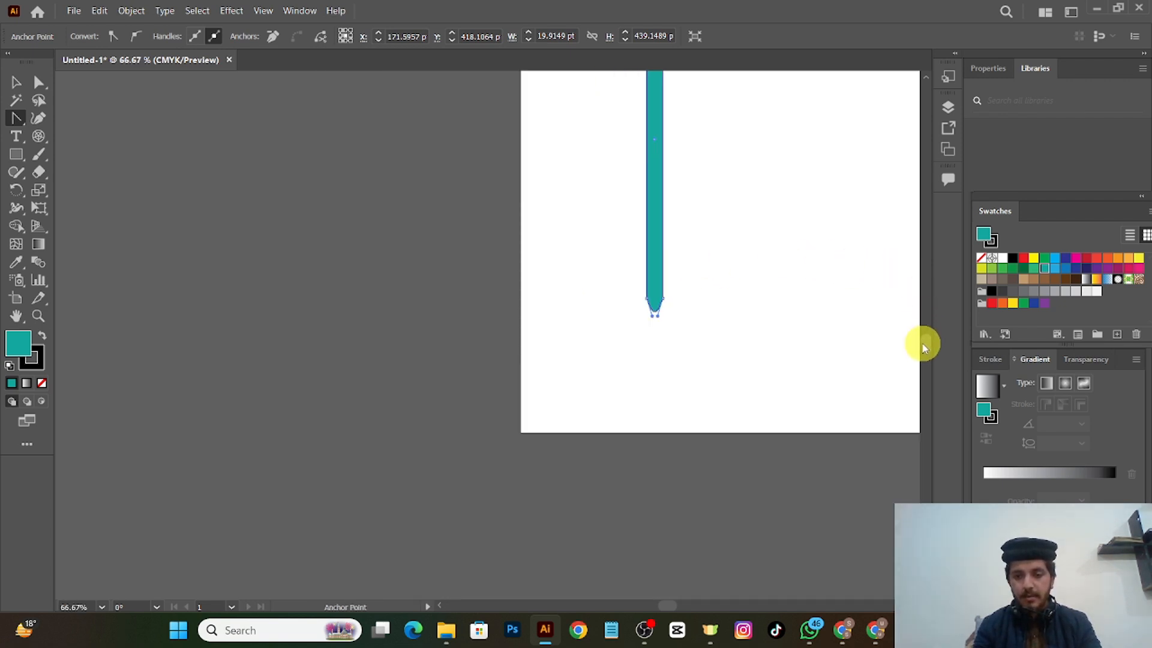
scroll(923, 342, up, 2)
scroll(924, 343, up, 2)
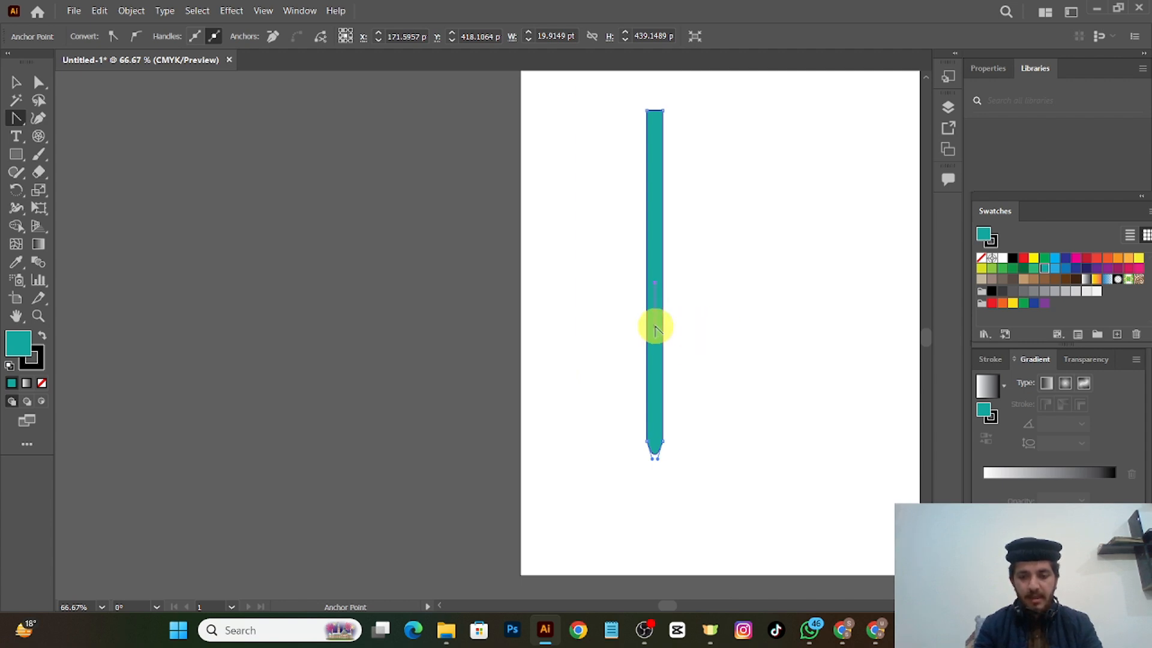
click(39, 82)
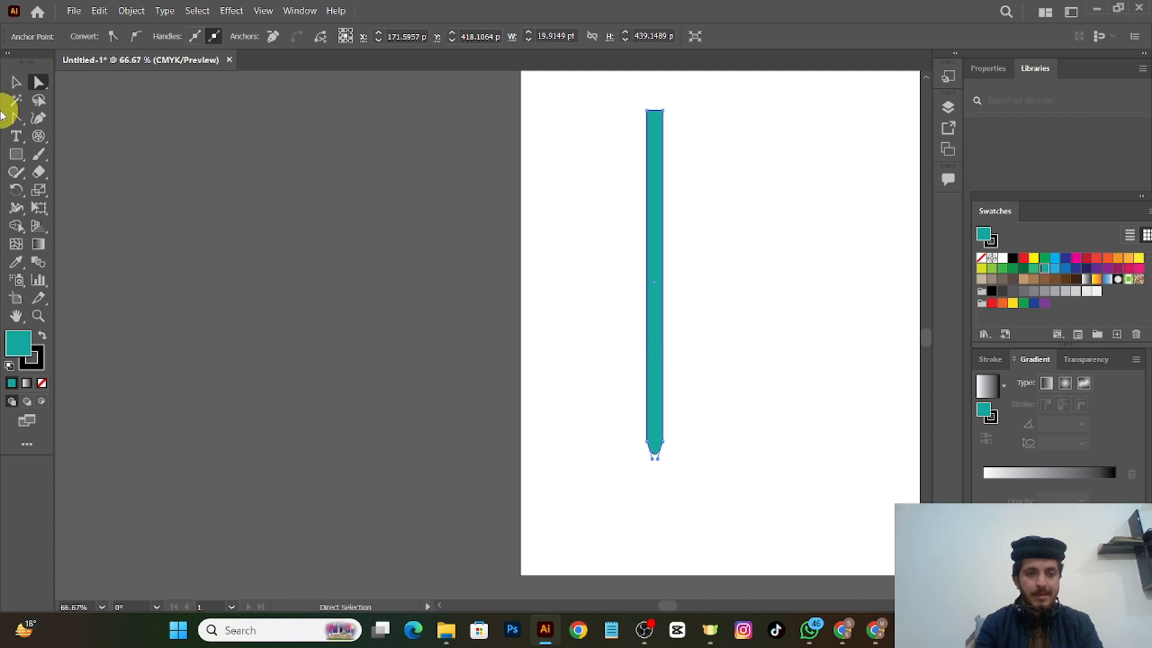
click(39, 100)
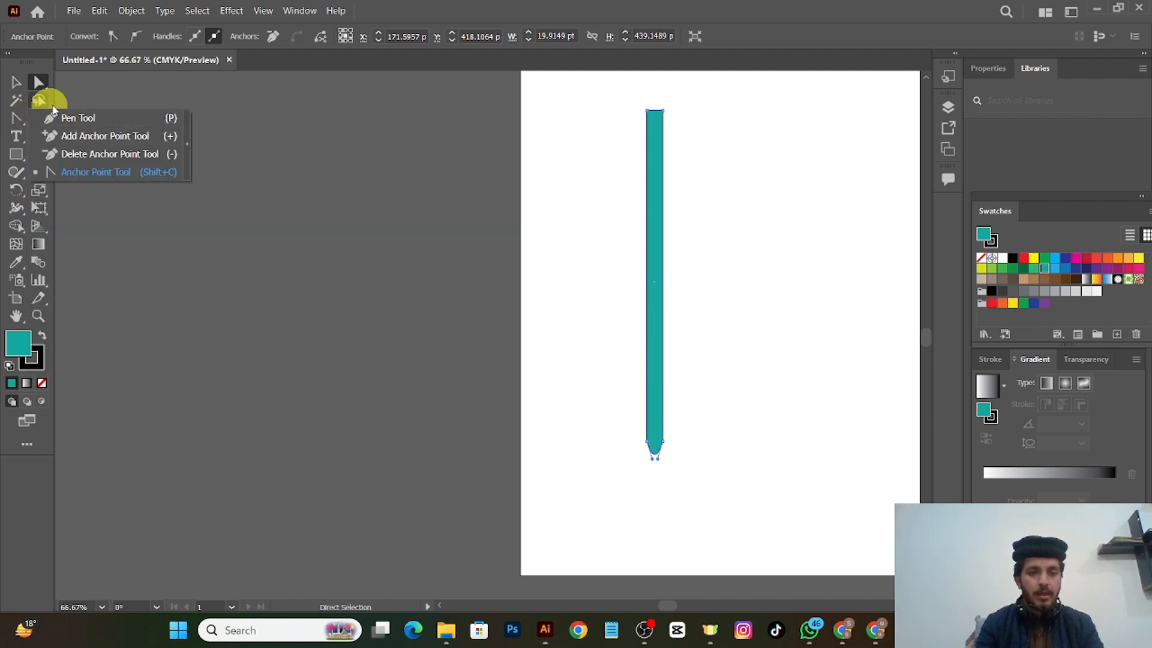
click(64, 118)
click(38, 83)
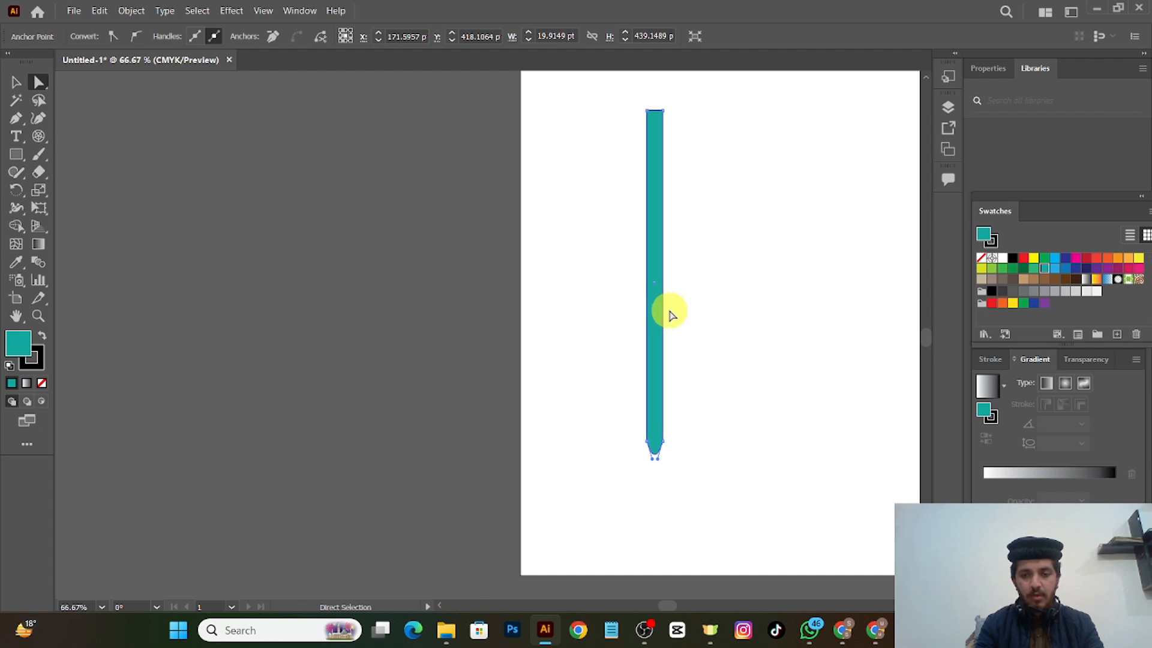
click(654, 309)
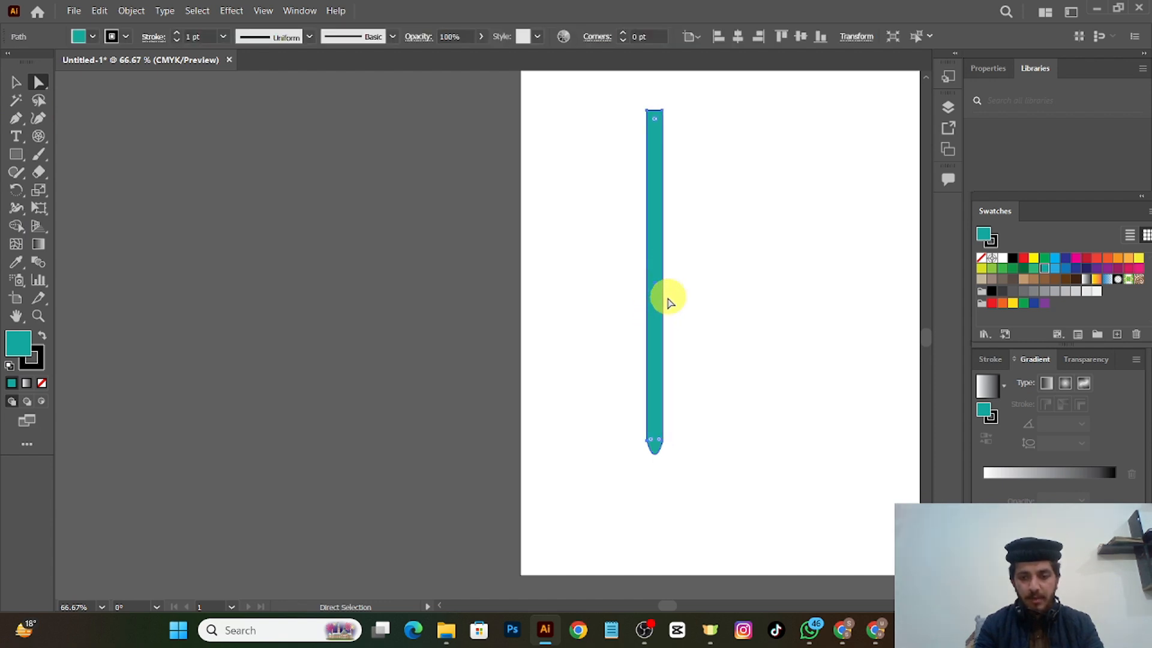
key(ctrl)
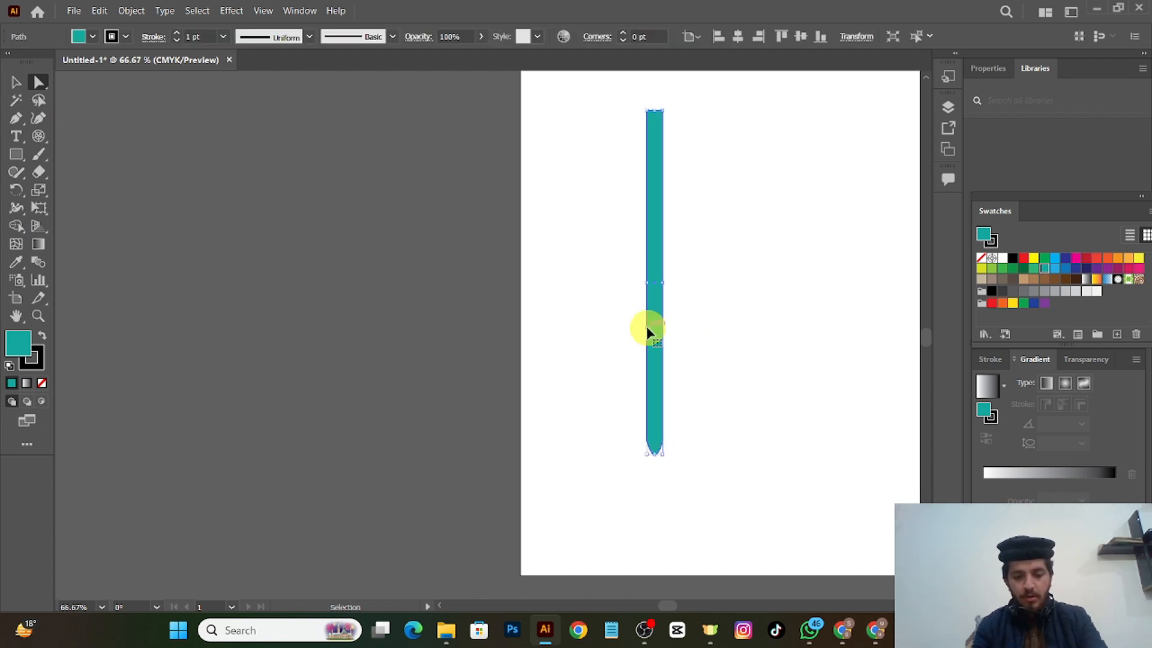
key(ctrl+t)
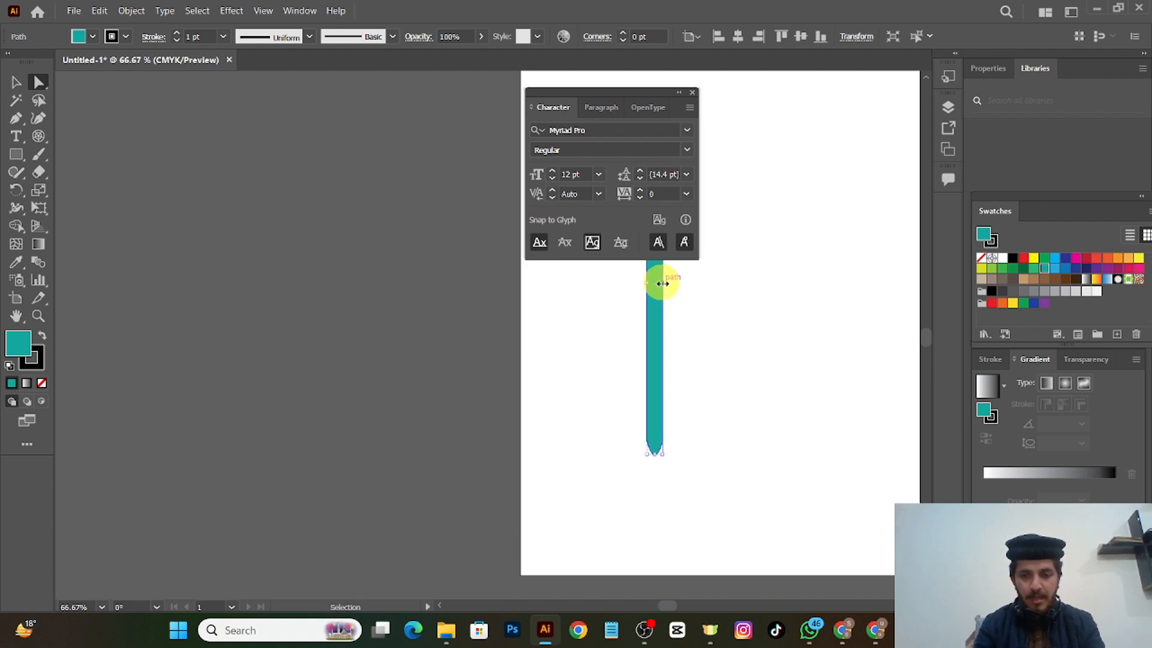
drag(662, 284, 662, 283)
click(694, 283)
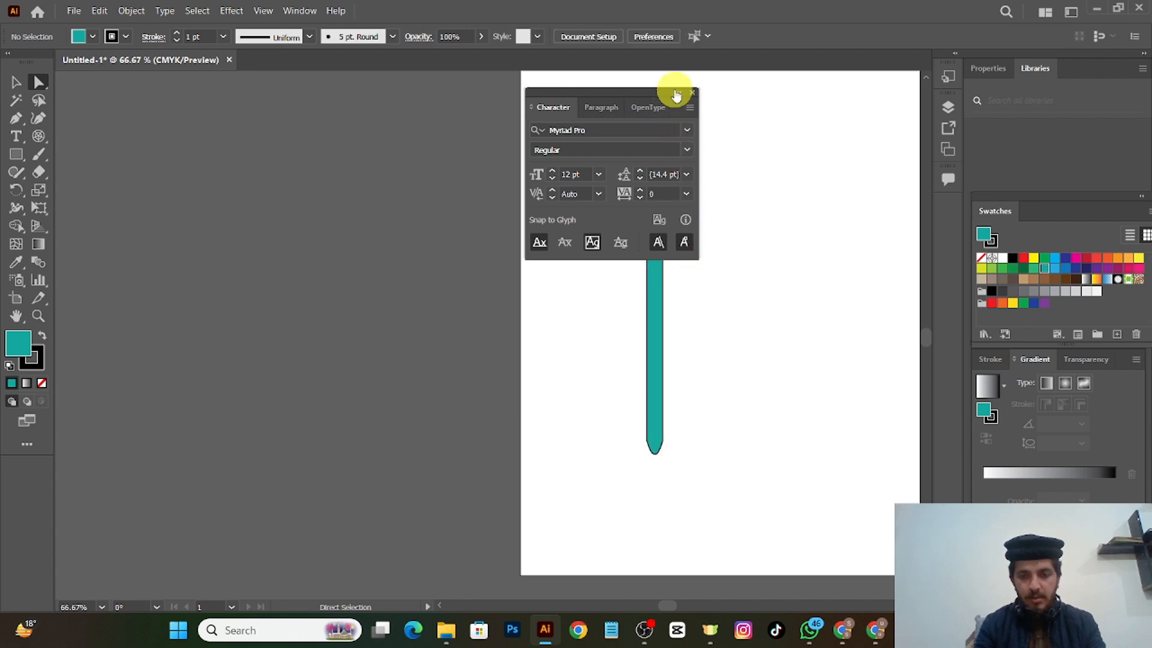
click(694, 91)
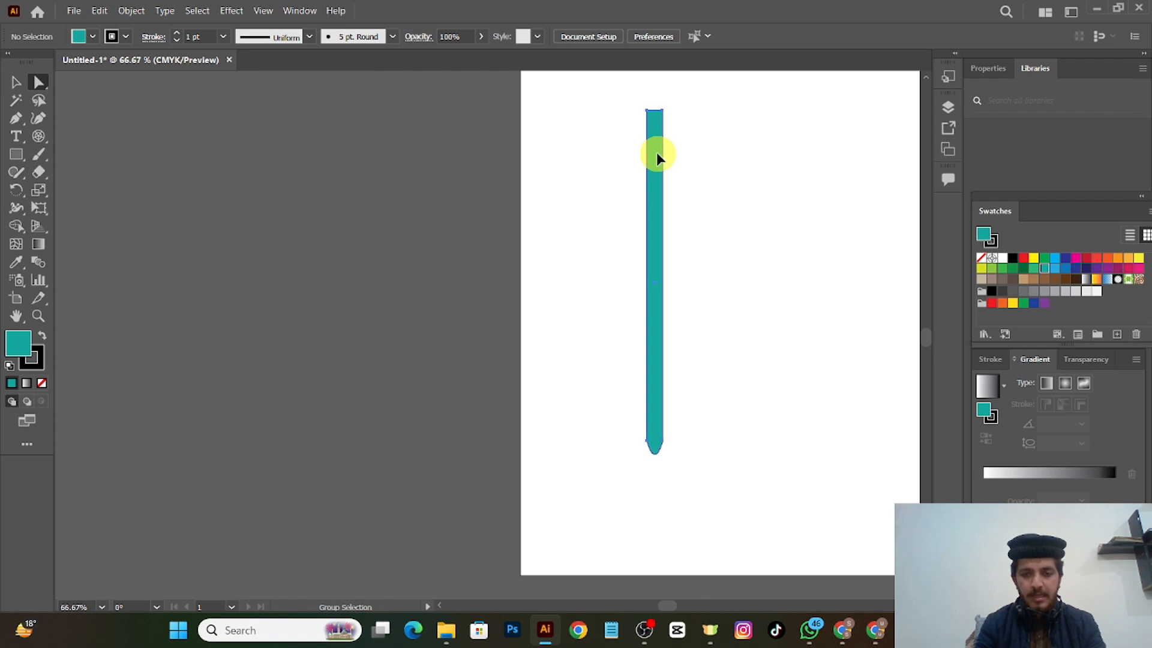
- Duplicate the pointed strip twice to the right, each copy flush at about 19.91 pt spacing, and deselect
drag(657, 156, 674, 157)
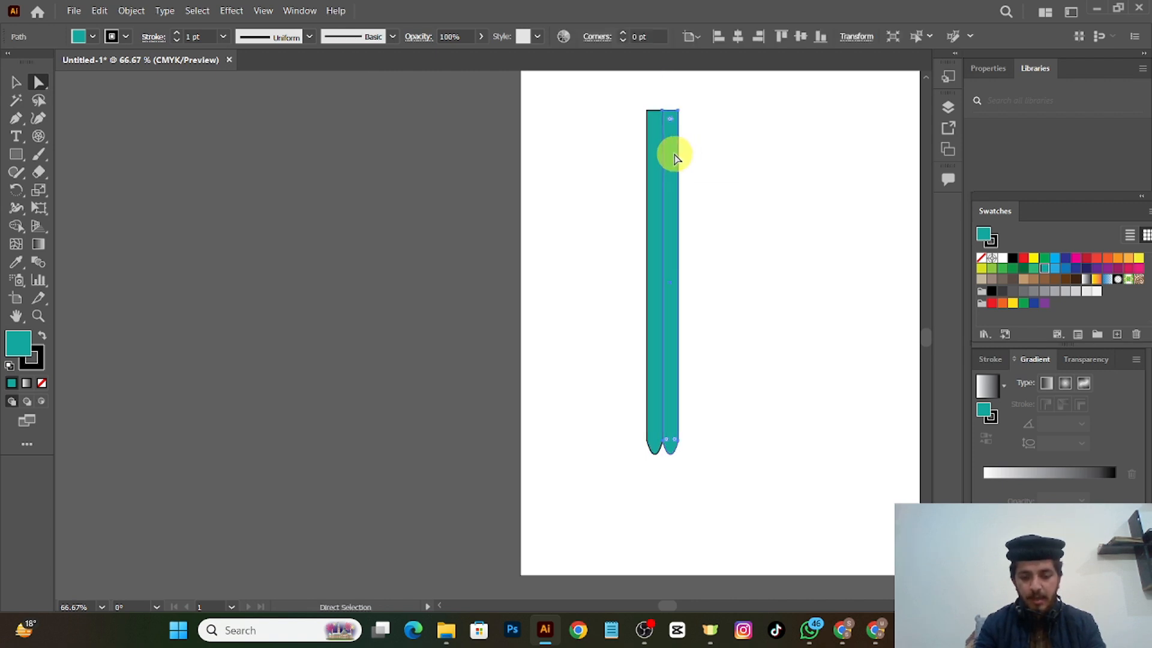
drag(673, 156, 690, 158)
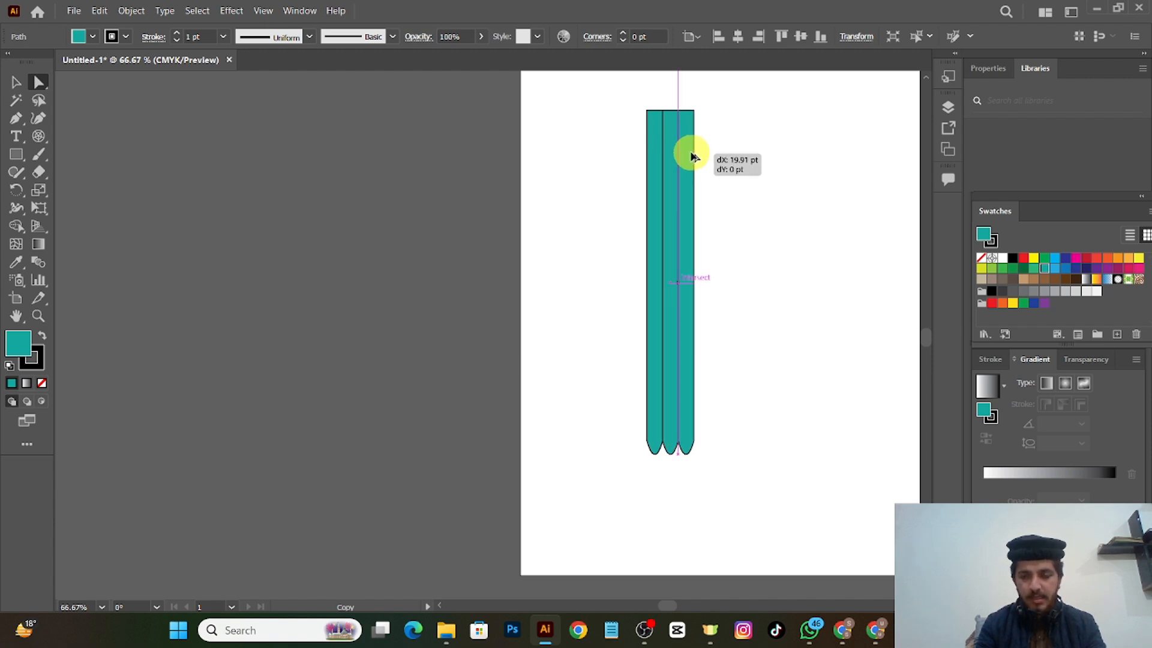
drag(691, 156, 693, 157)
click(754, 170)
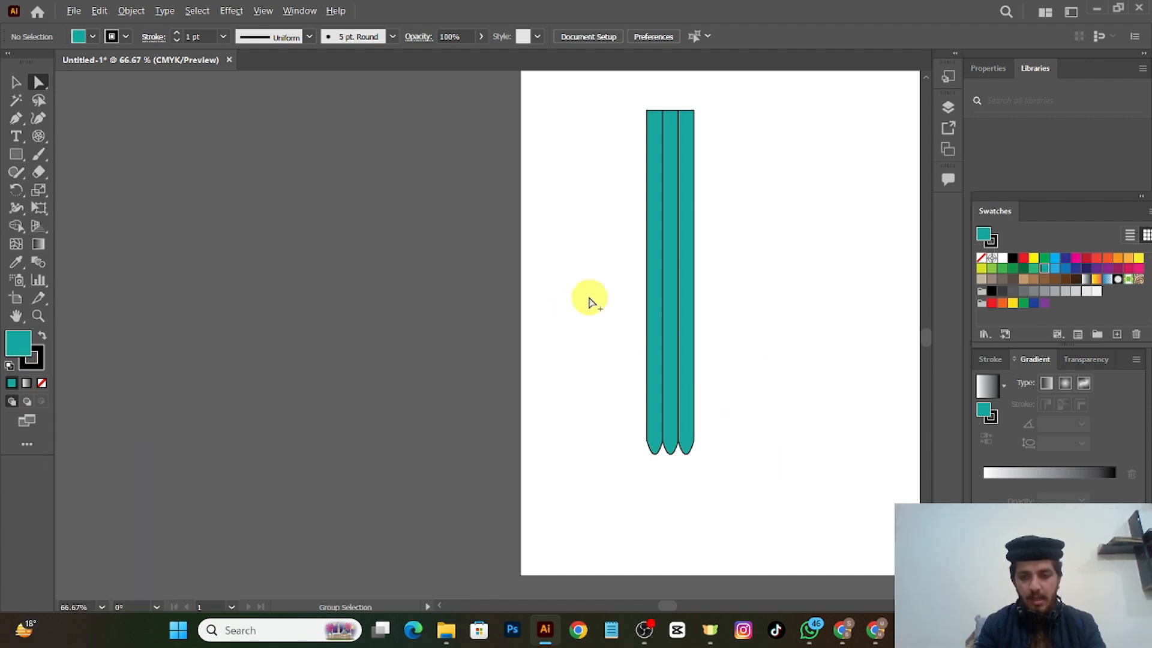
- Select all three pointed strips, set their stroke to none so they read as one teal band, and deselect
scroll(678, 283, up, 4)
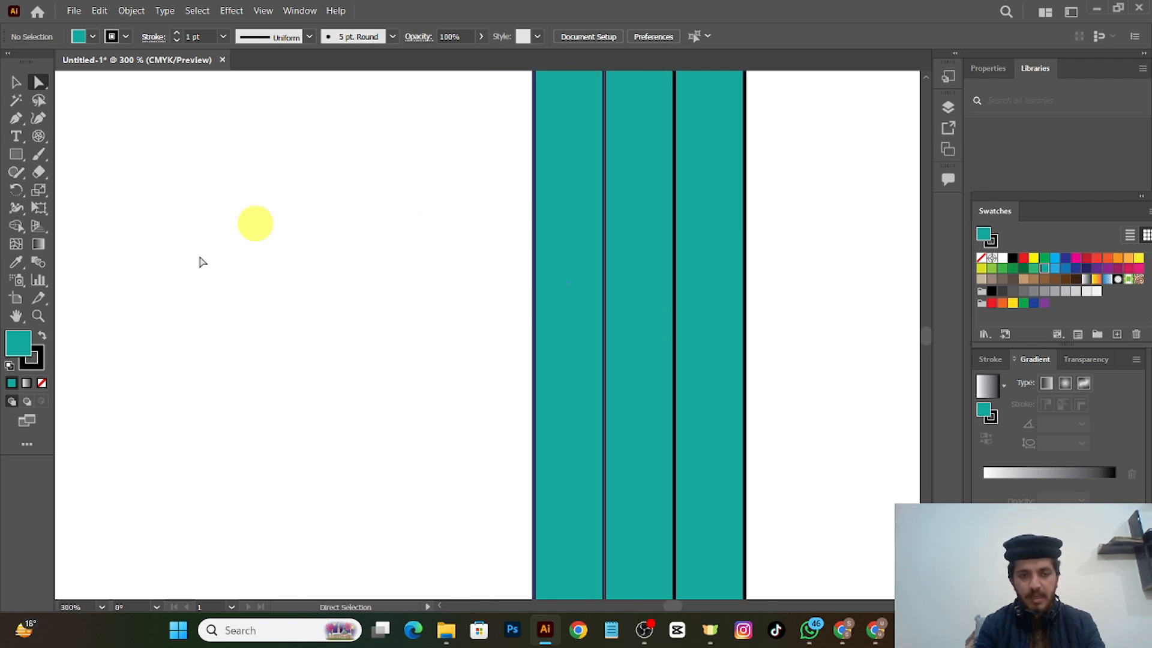
click(33, 360)
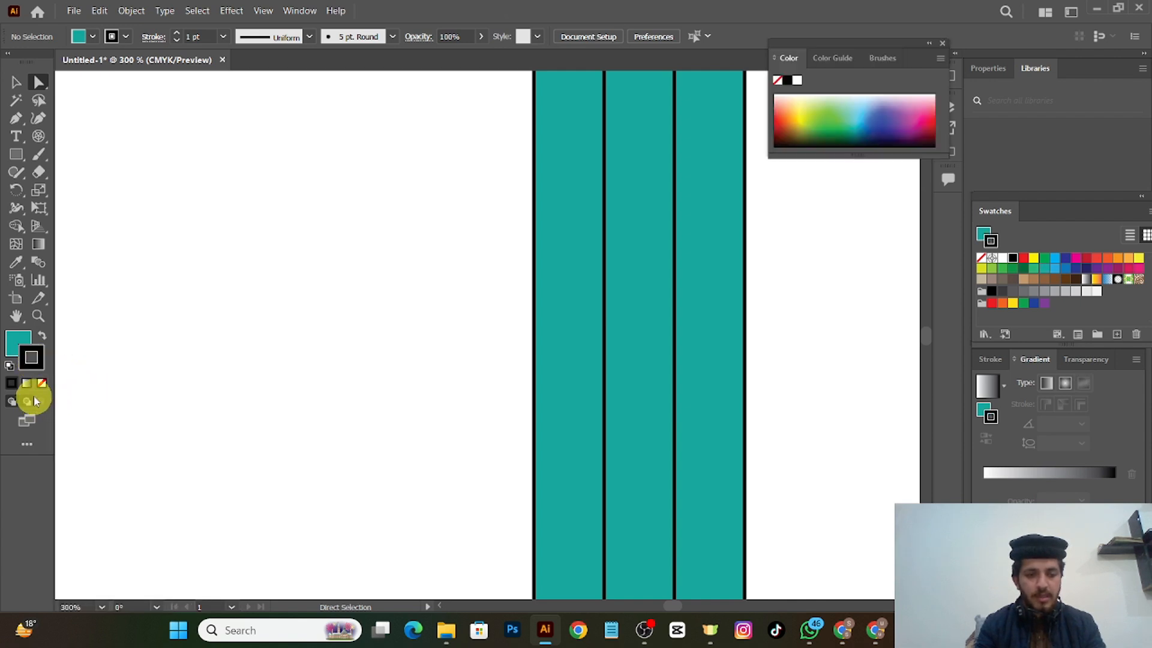
click(41, 384)
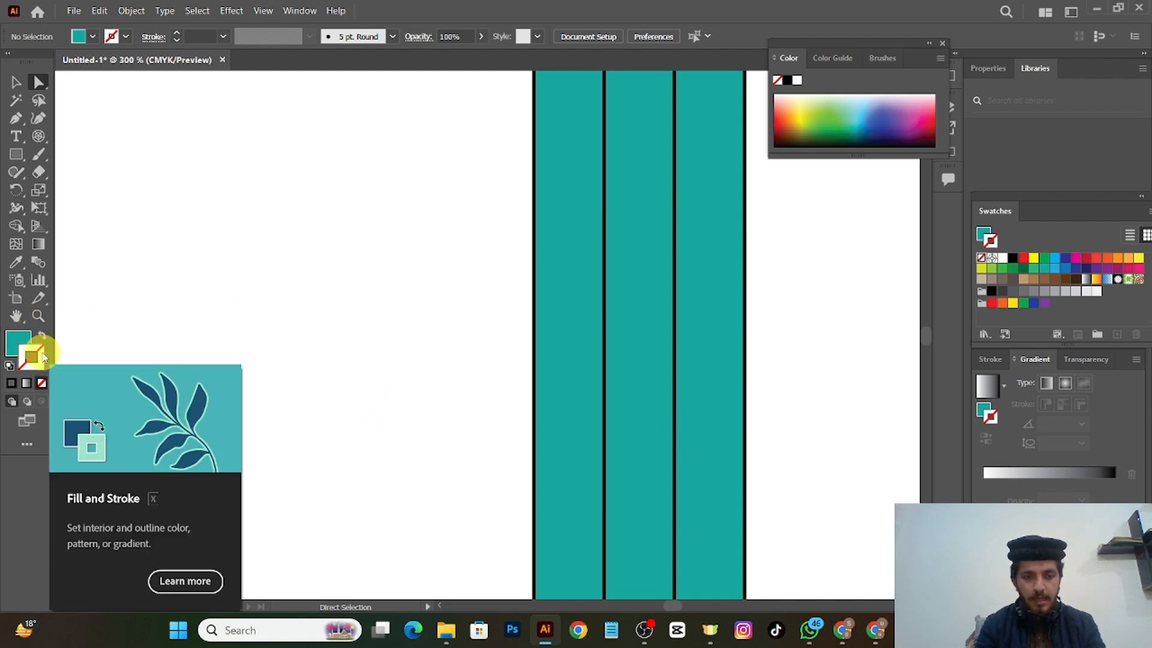
mouse_move(413, 155)
mouse_down()
mouse_move(551, 217)
mouse_move(658, 290)
mouse_move(802, 337)
mouse_up()
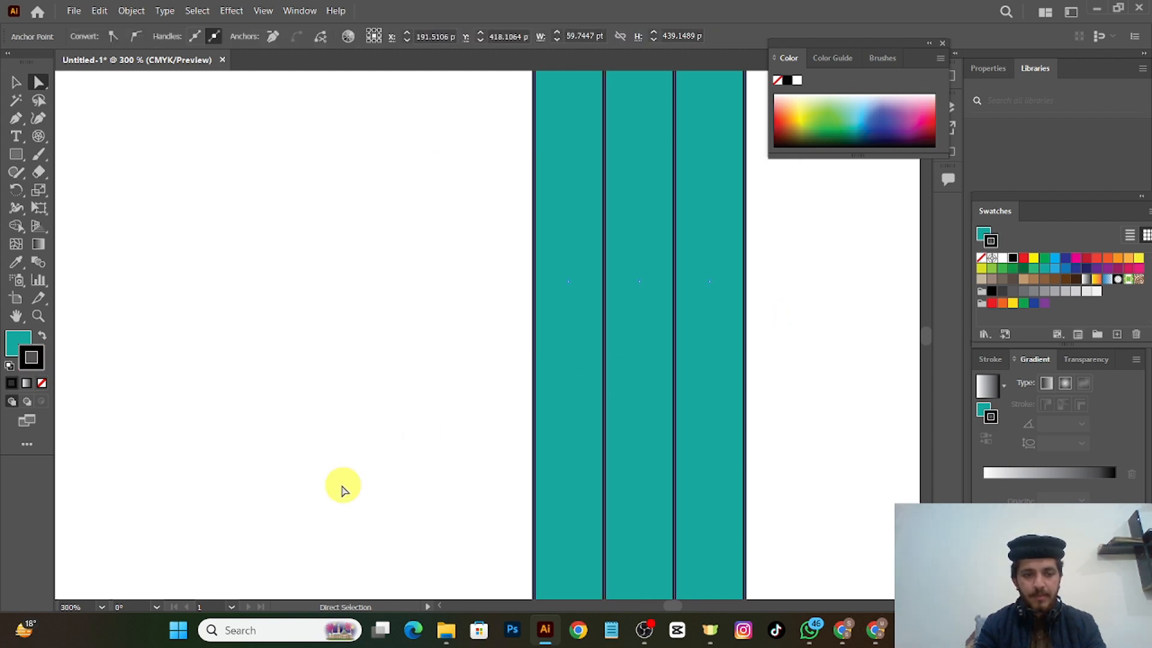
click(42, 384)
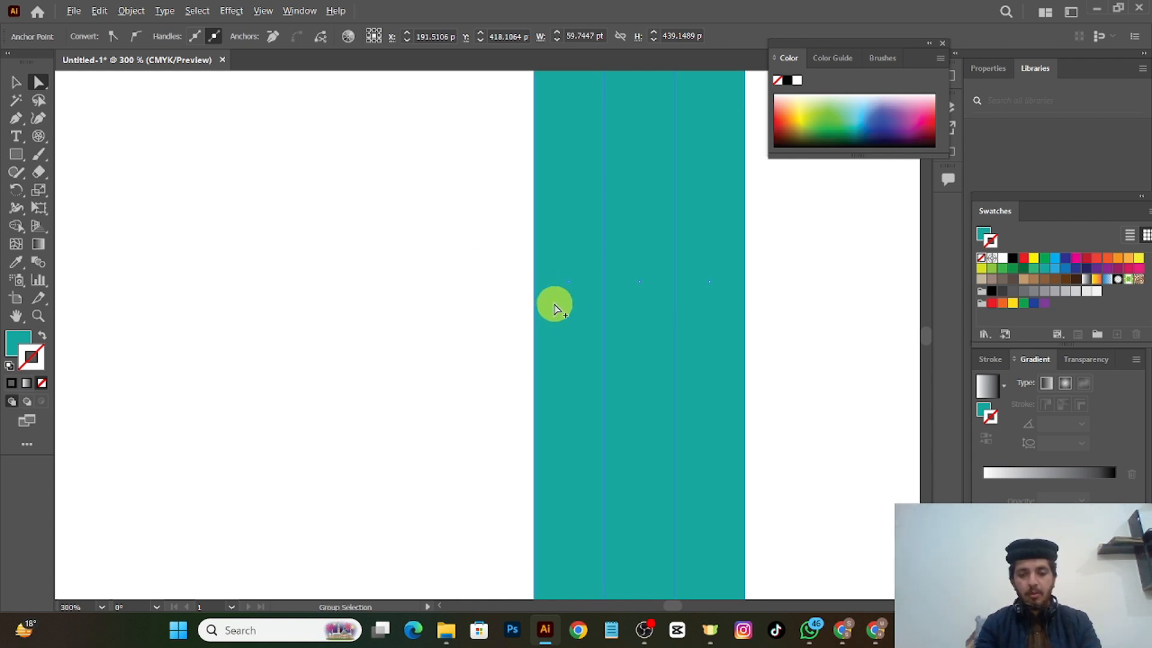
scroll(443, 277, down, 3)
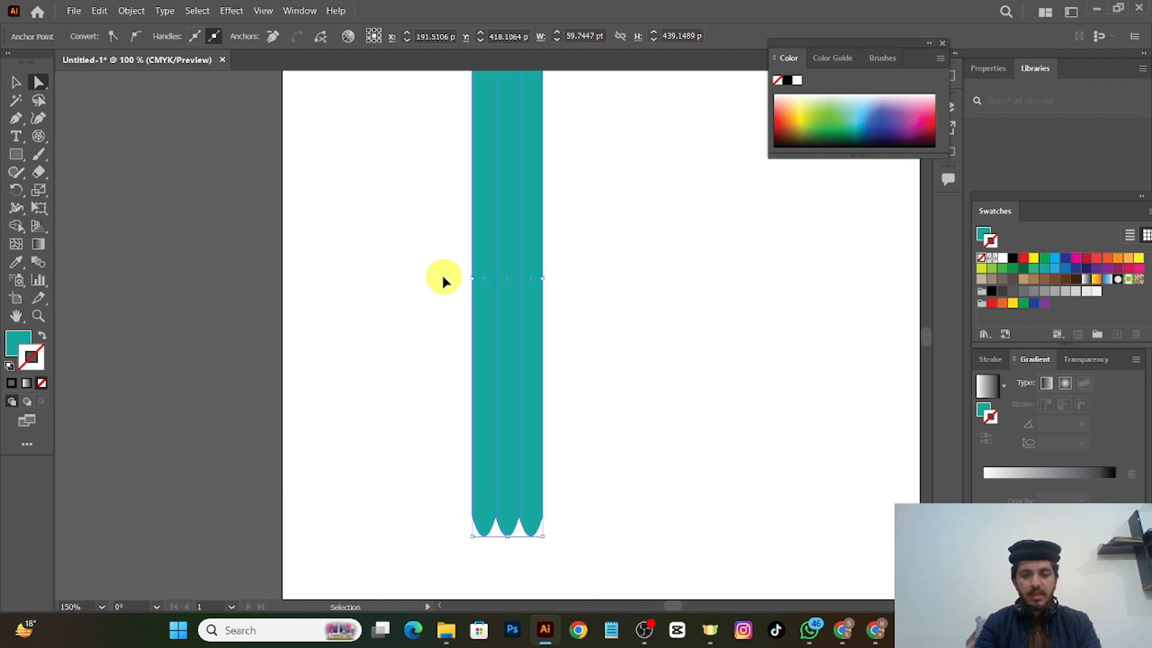
click(650, 247)
scroll(649, 247, right, 4)
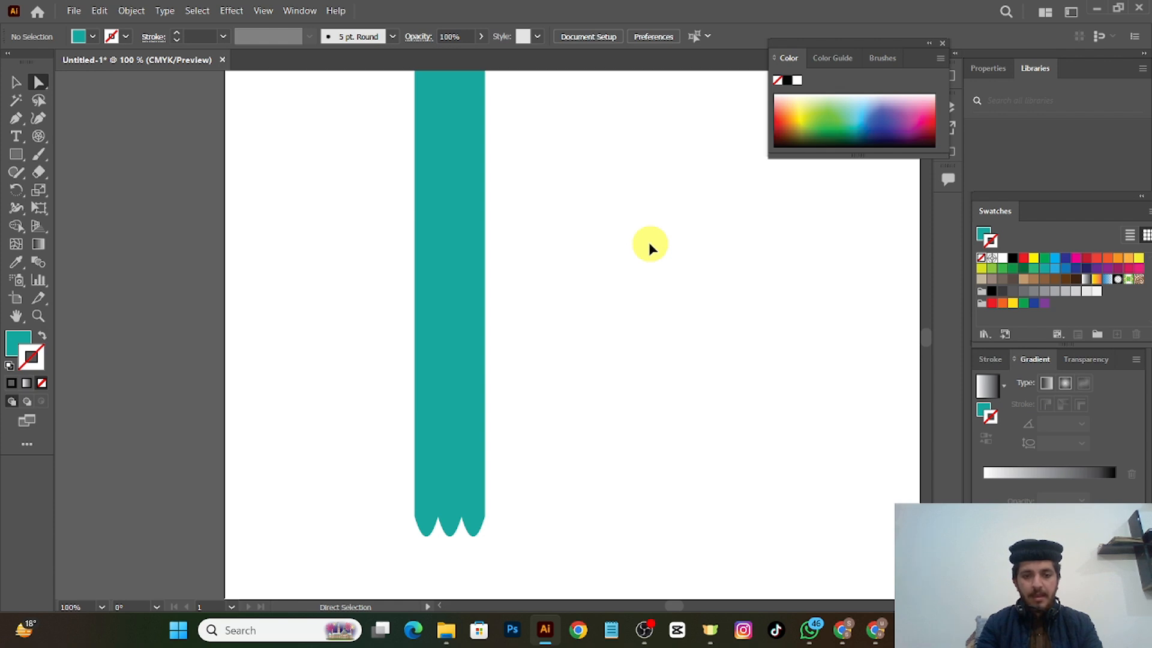
mouse_move(463, 297)
mouse_down()
mouse_move(478, 288)
mouse_move(465, 296)
mouse_up()
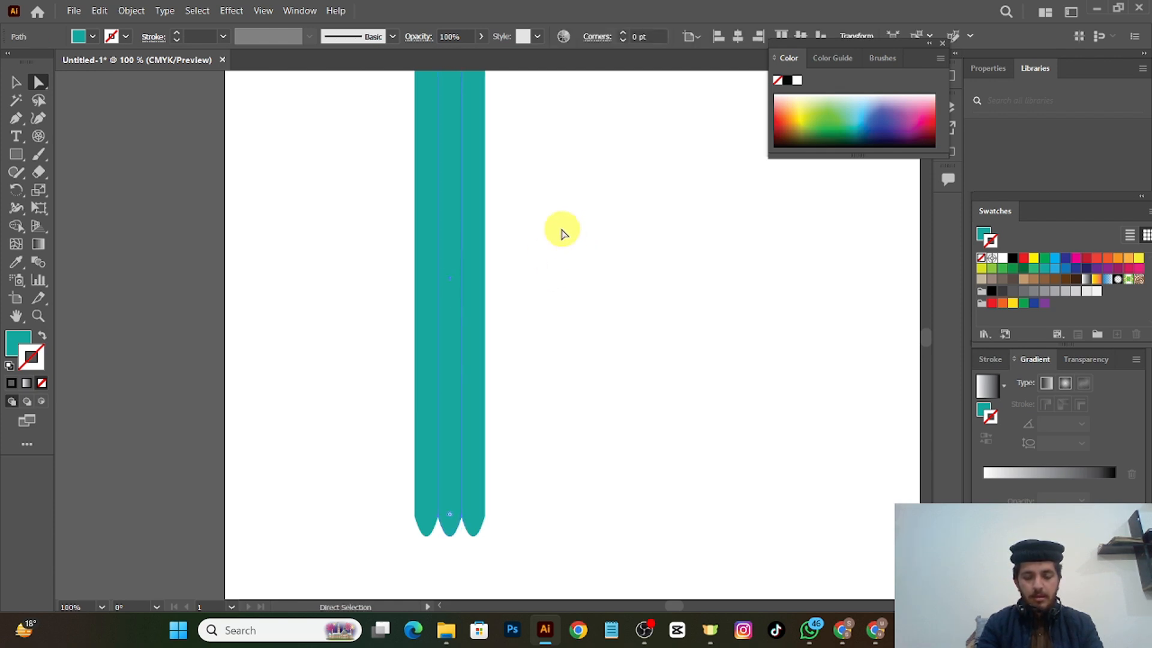
click(562, 233)
scroll(562, 233, right, 1)
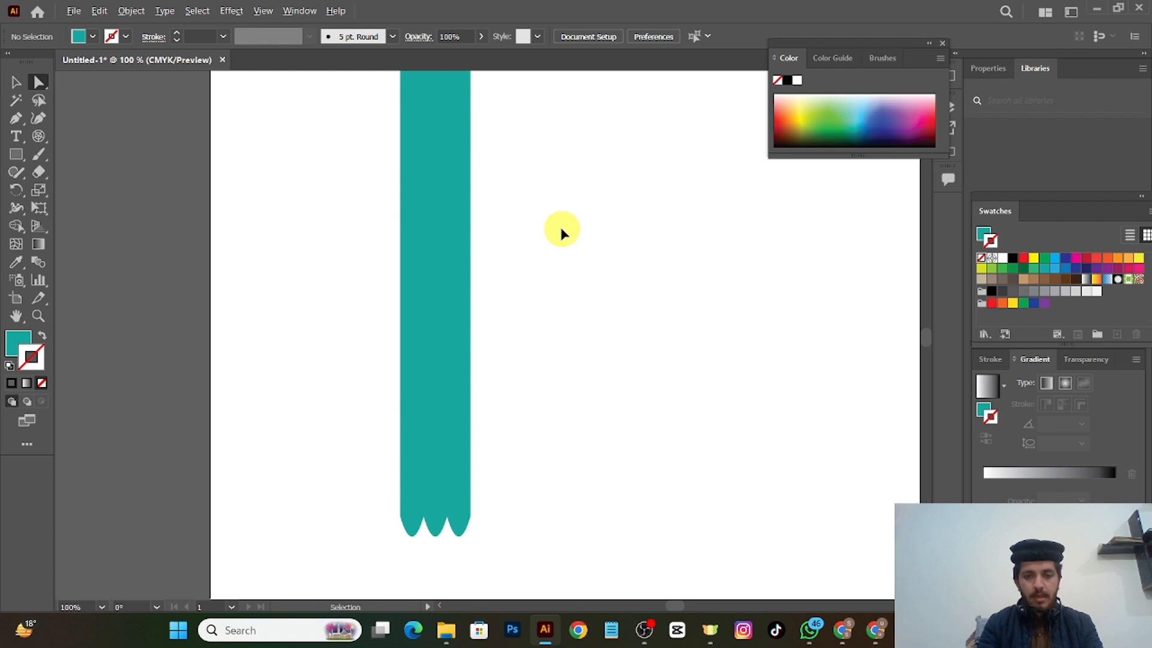
key(ctrl+minus)
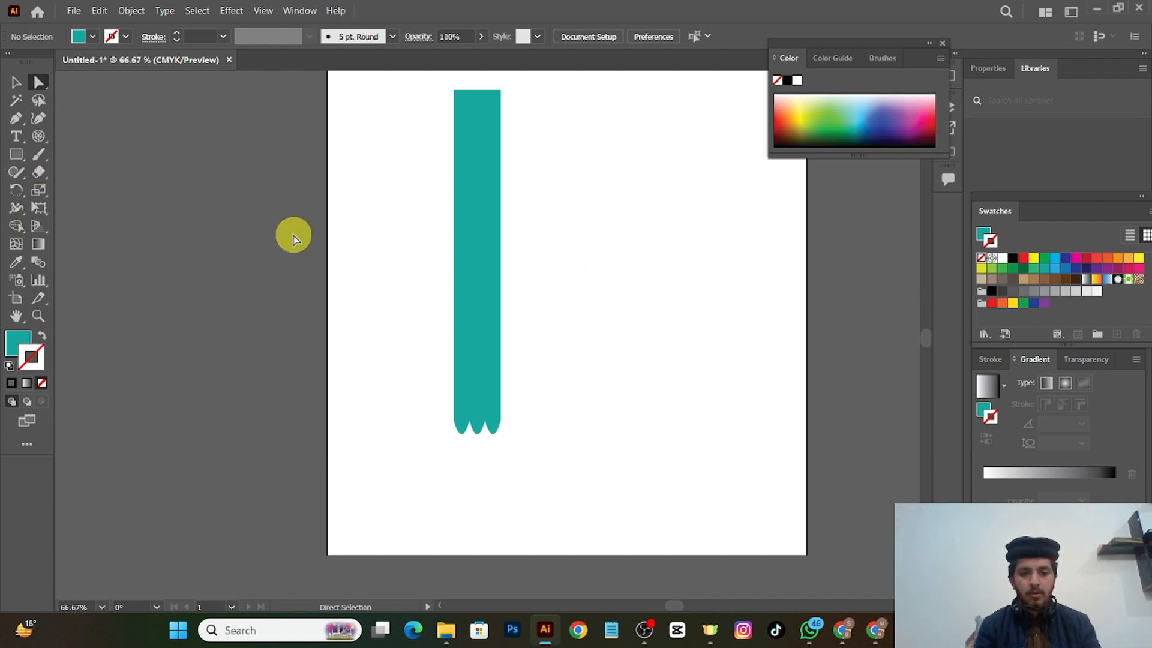
key(m)
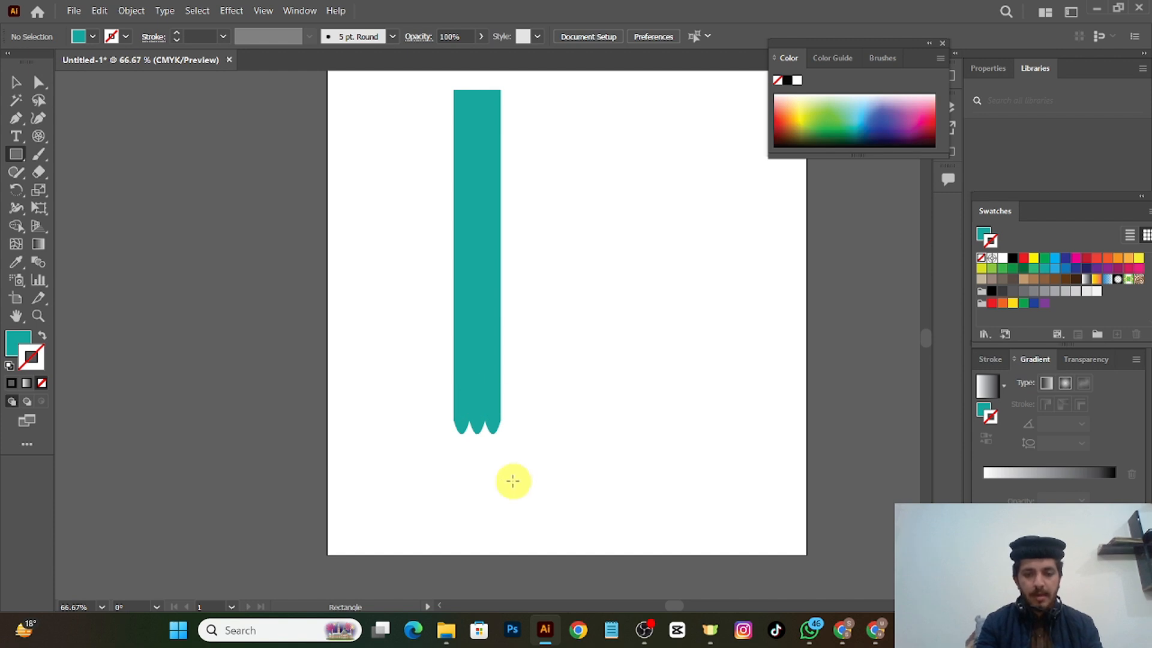
click(461, 444)
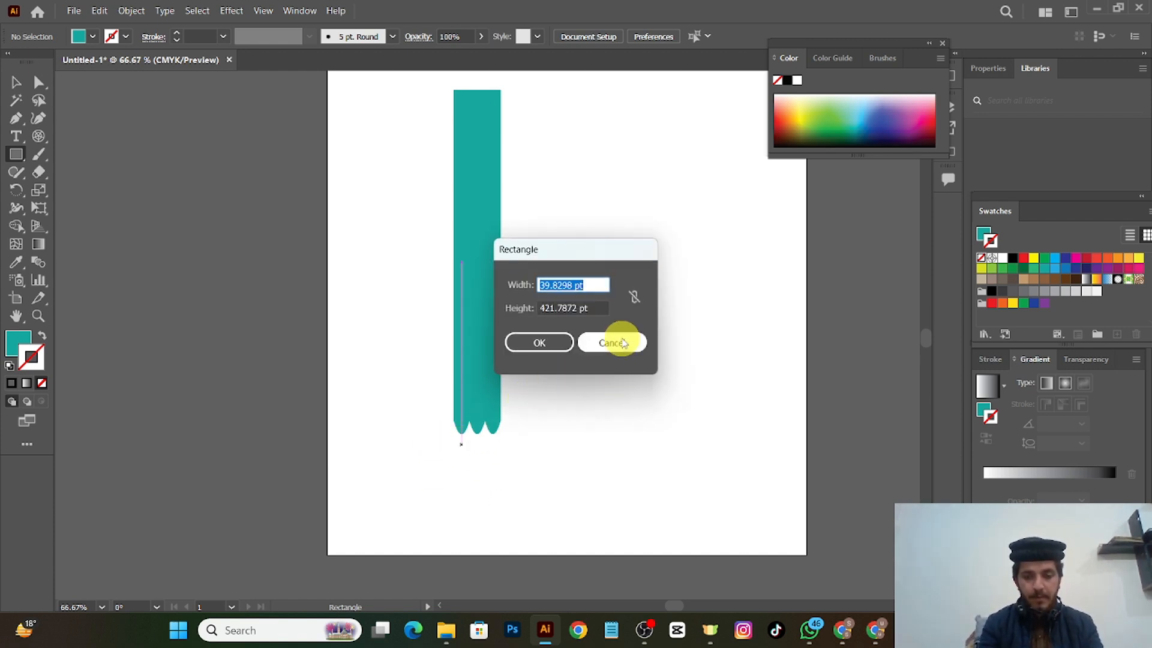
click(622, 345)
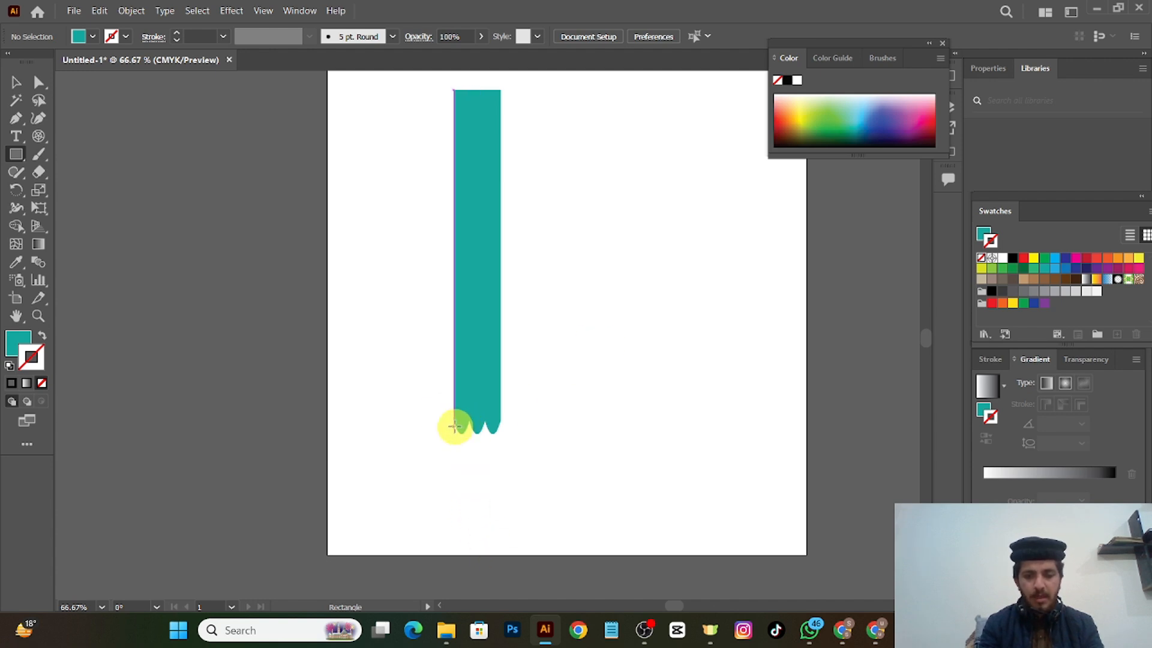
- Draw a rectangle as wide as the teal band, extending down from its tips, with a tan fill and no stroke
drag(455, 426, 498, 522)
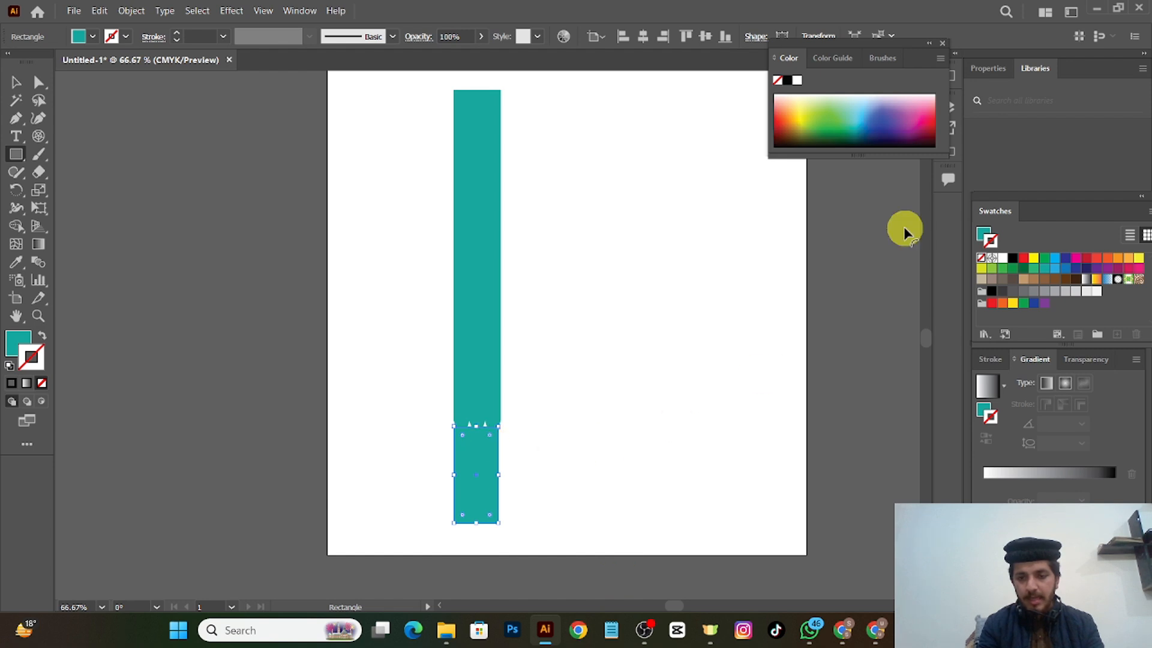
click(1024, 282)
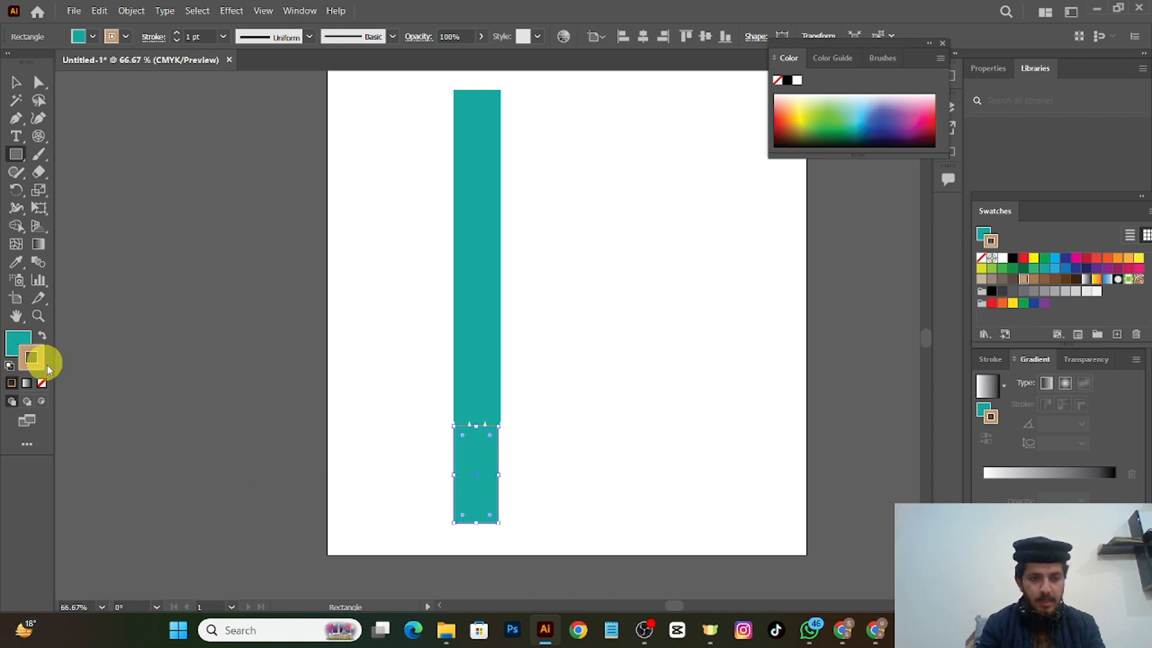
click(41, 383)
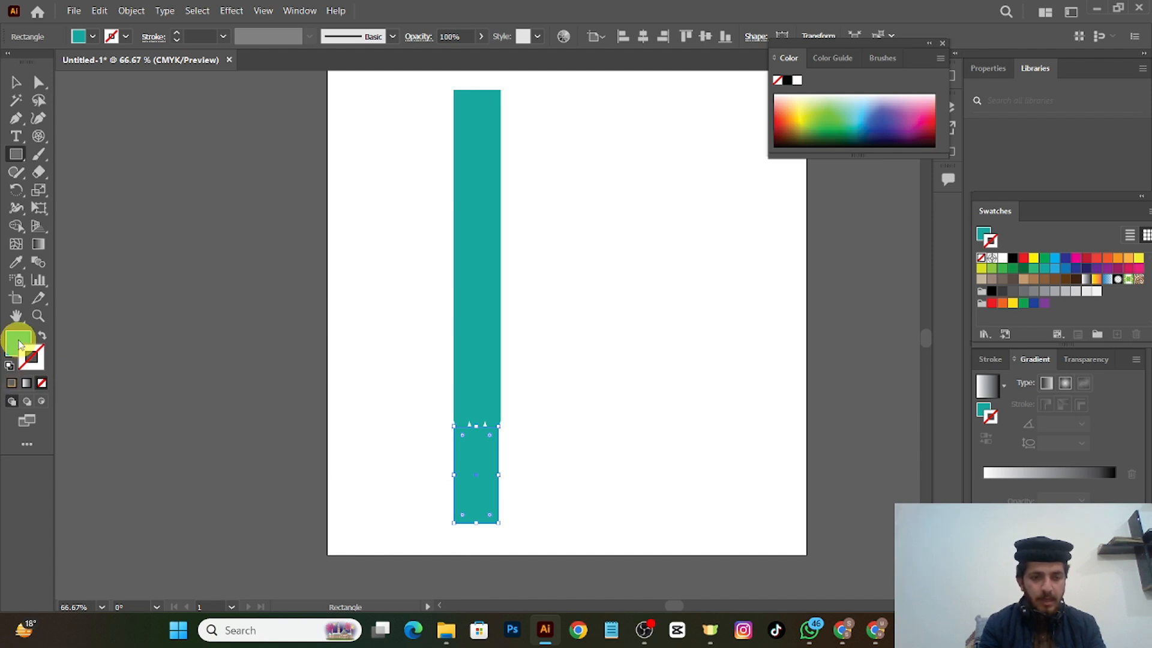
double_click(17, 337)
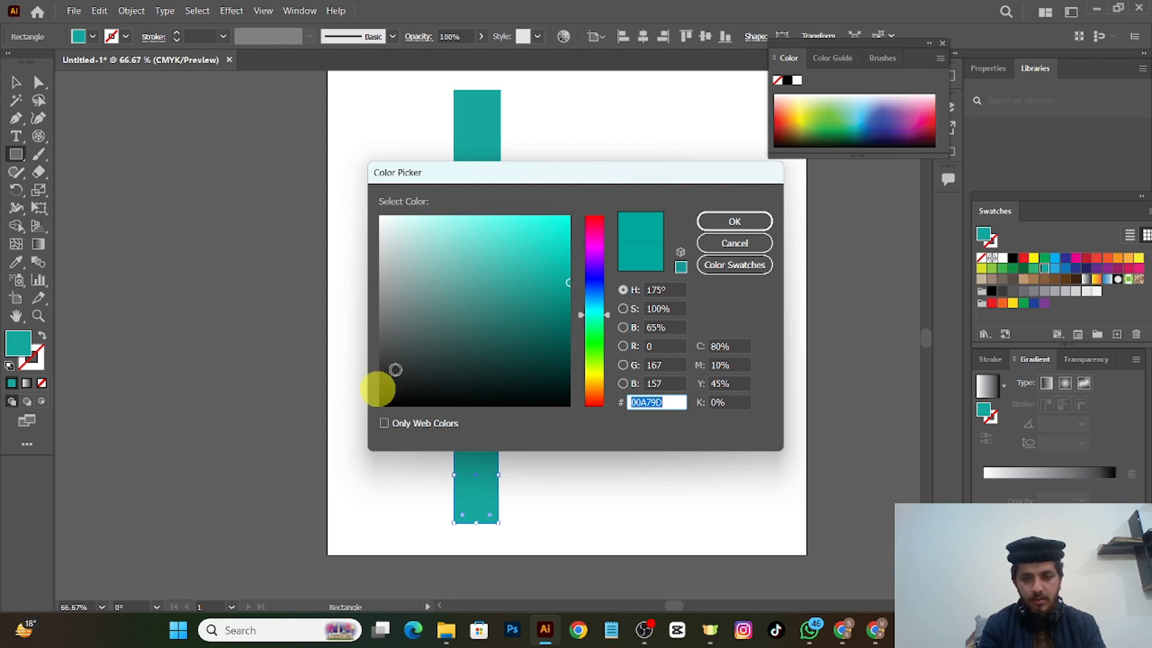
click(735, 246)
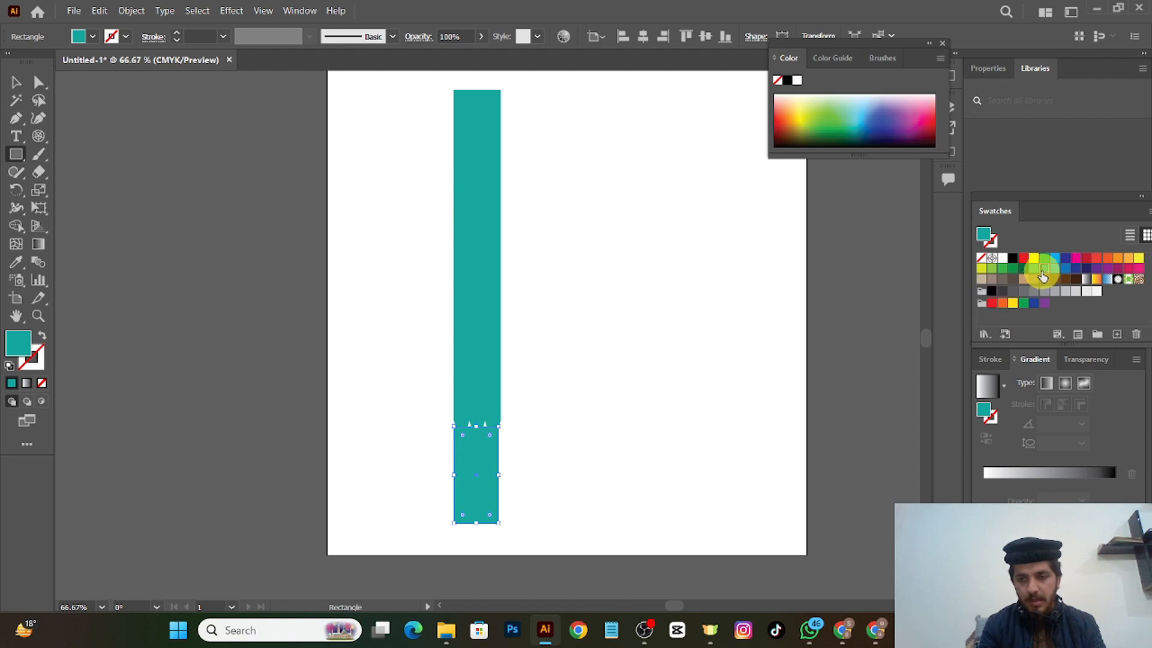
click(1024, 279)
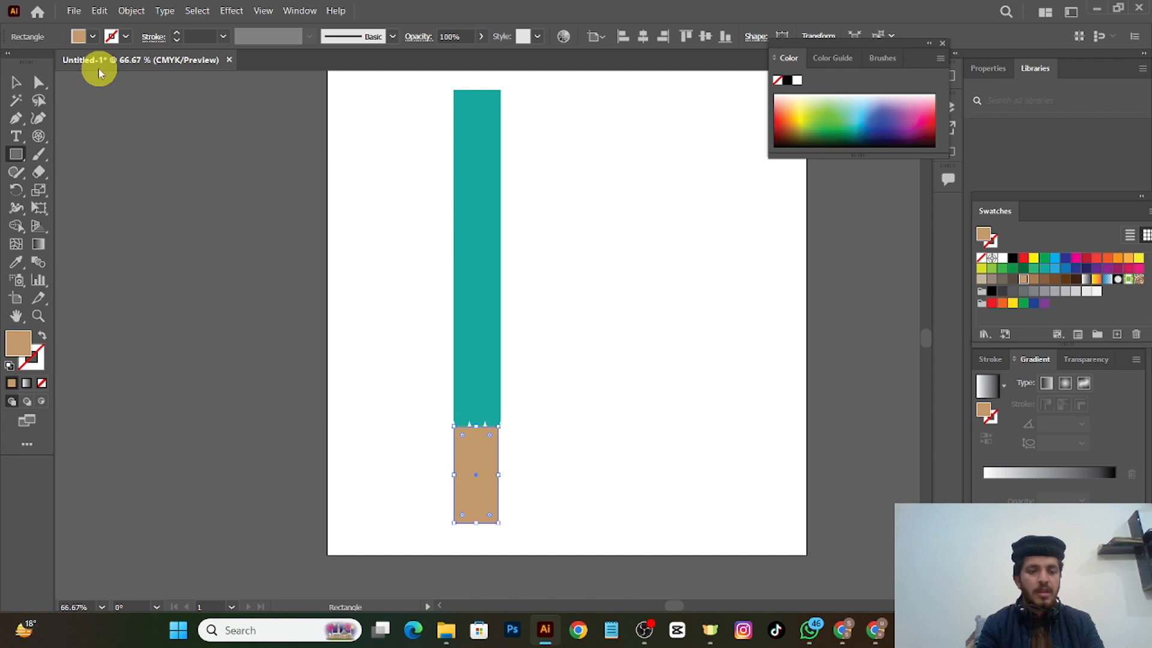
- Move the tan rectangle slightly upward with the Direct Selection tool so it overlaps the teal band's curved tips
click(45, 89)
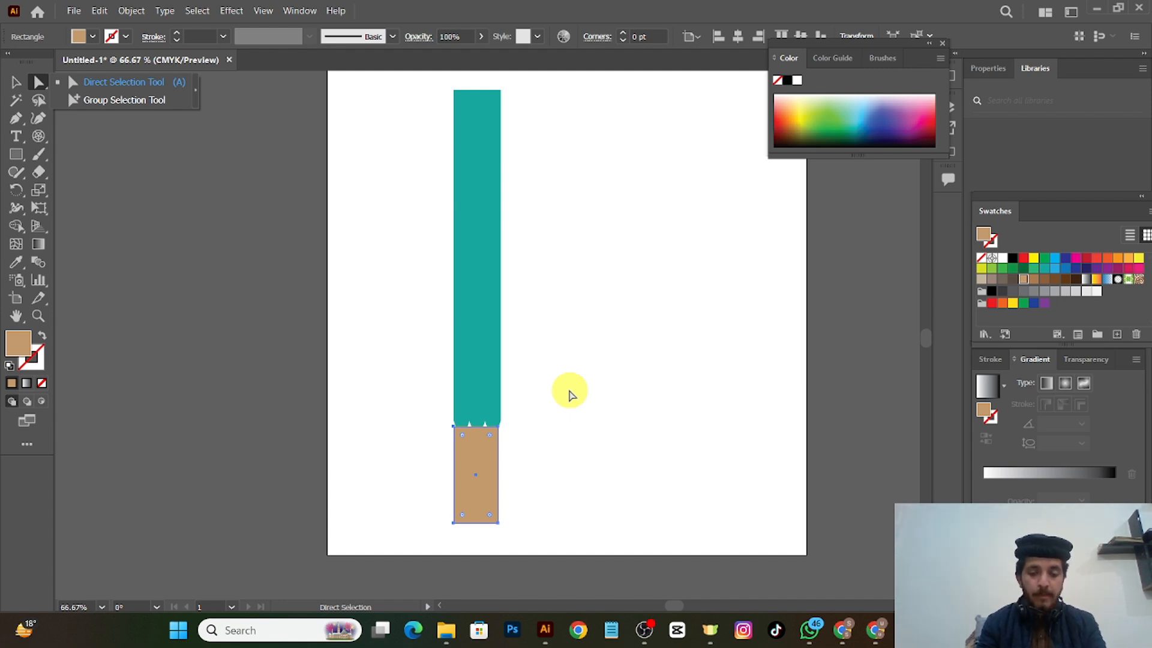
click(485, 473)
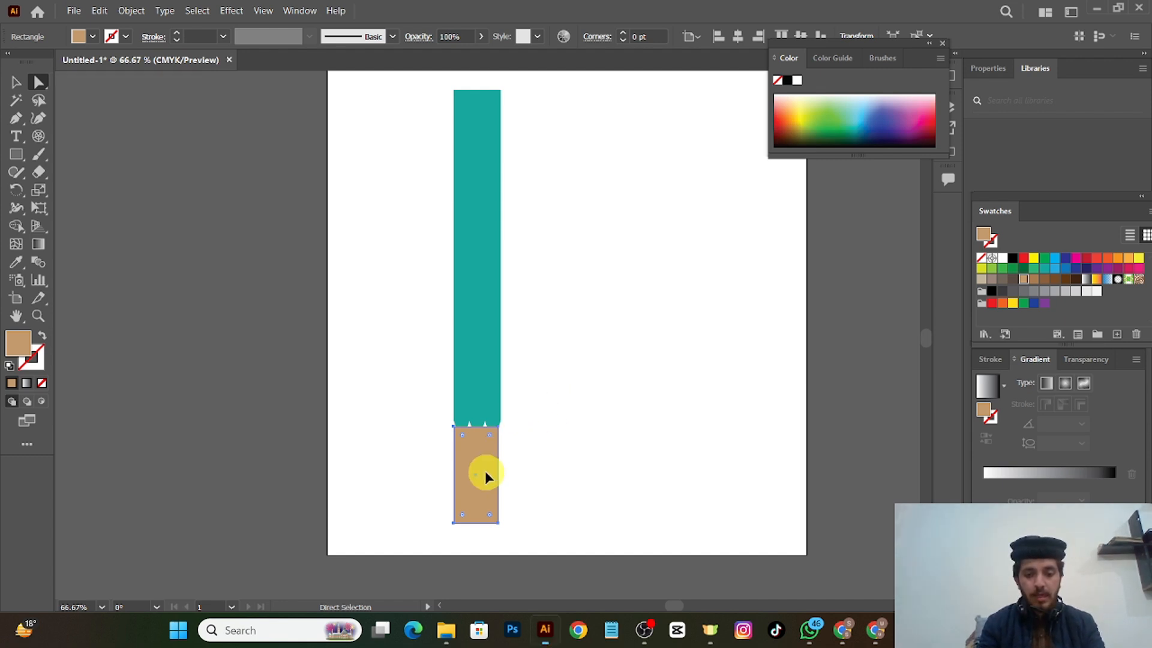
drag(484, 472, 489, 460)
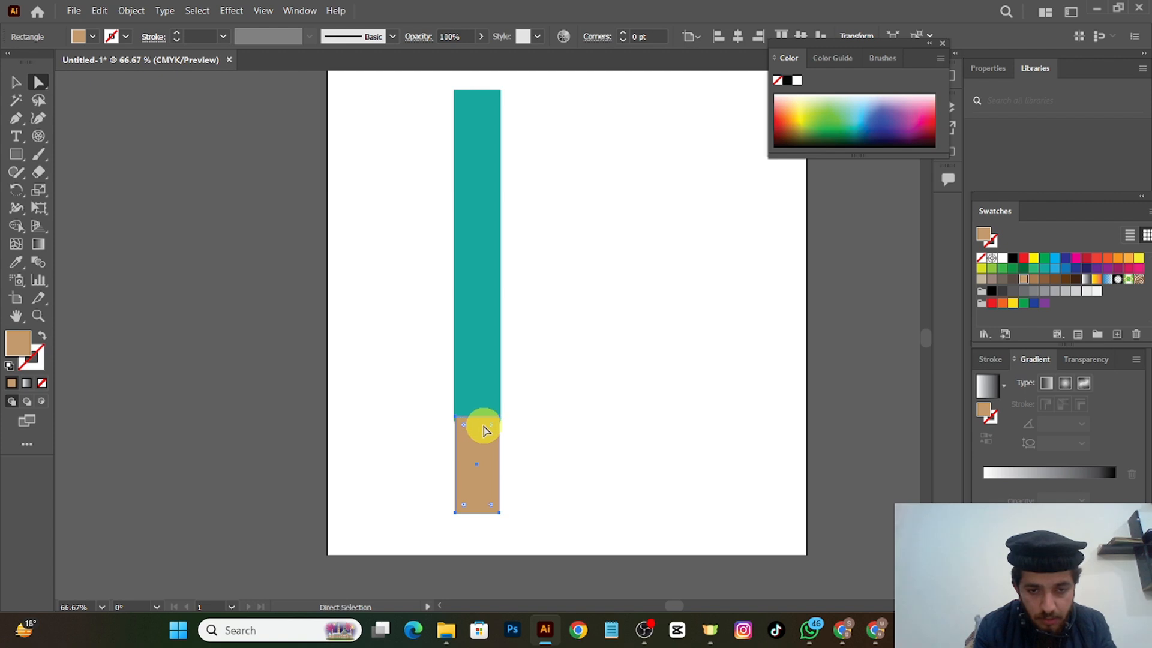
- Send the tan rectangle to the back, behind the teal band's curved tips, and deselect it
right_click(485, 480)
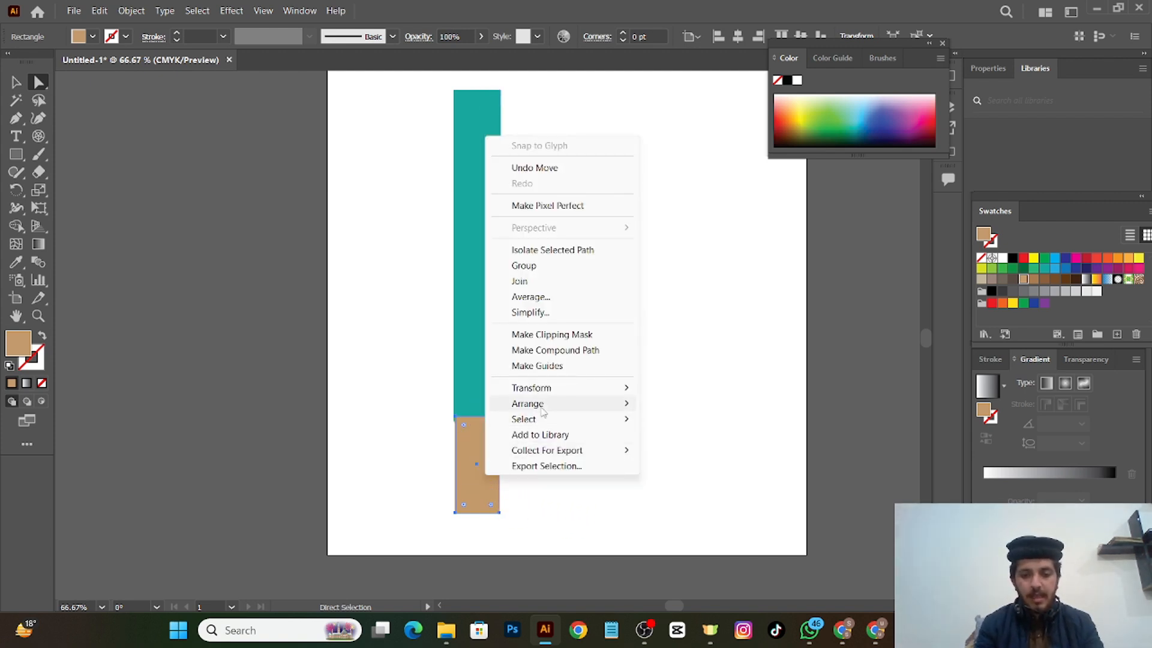
mouse_move(543, 404)
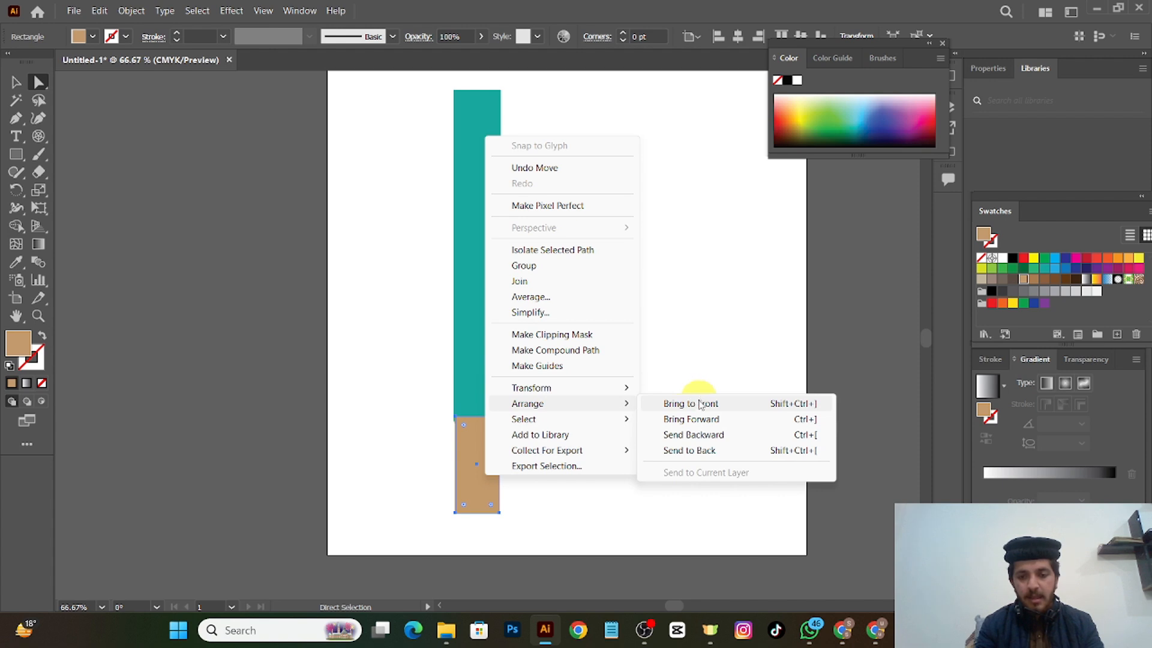
click(690, 451)
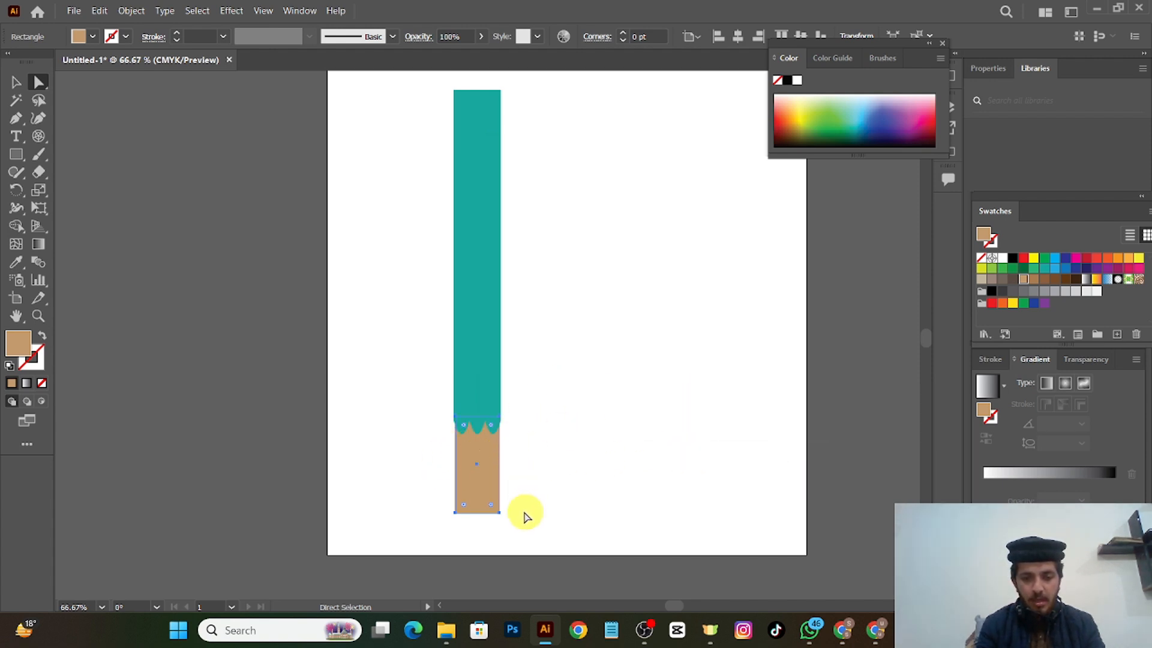
click(535, 420)
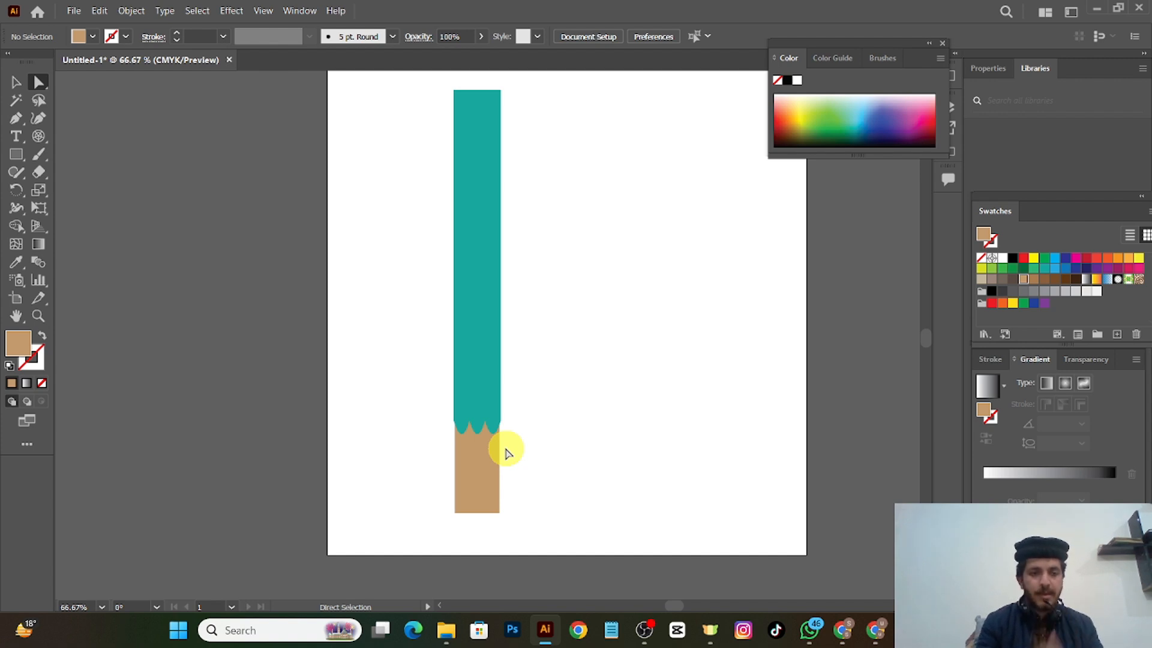
- Ready the Pen tool at the tan rectangle's bottom edge and undo the last Send to Back
click(18, 121)
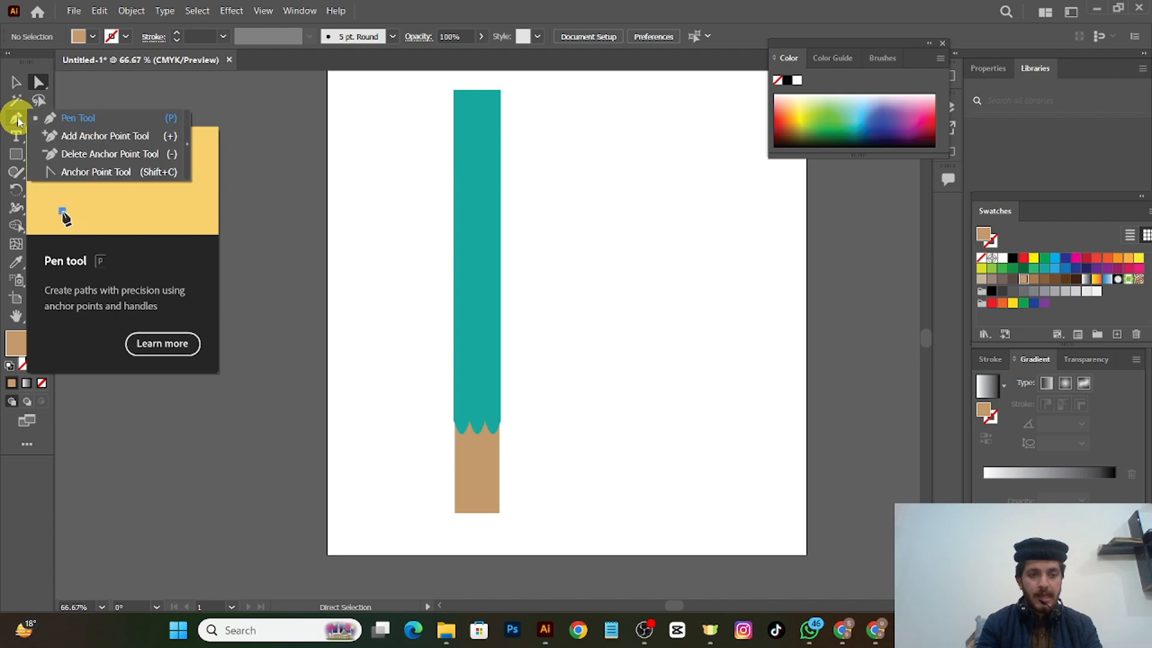
click(57, 120)
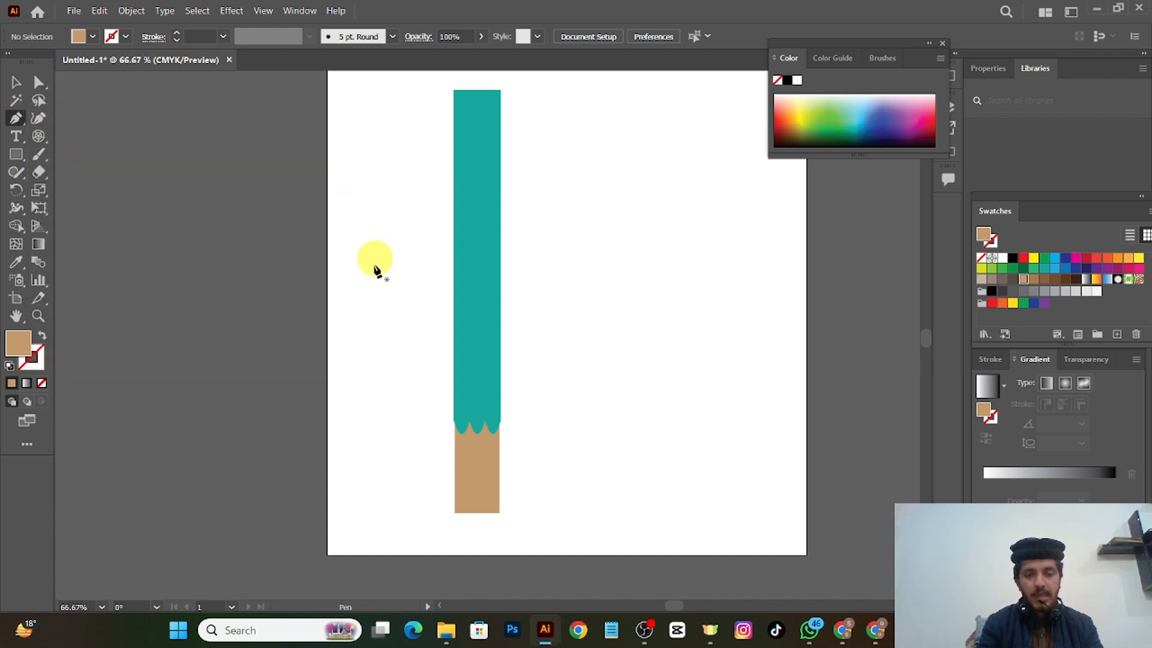
click(39, 82)
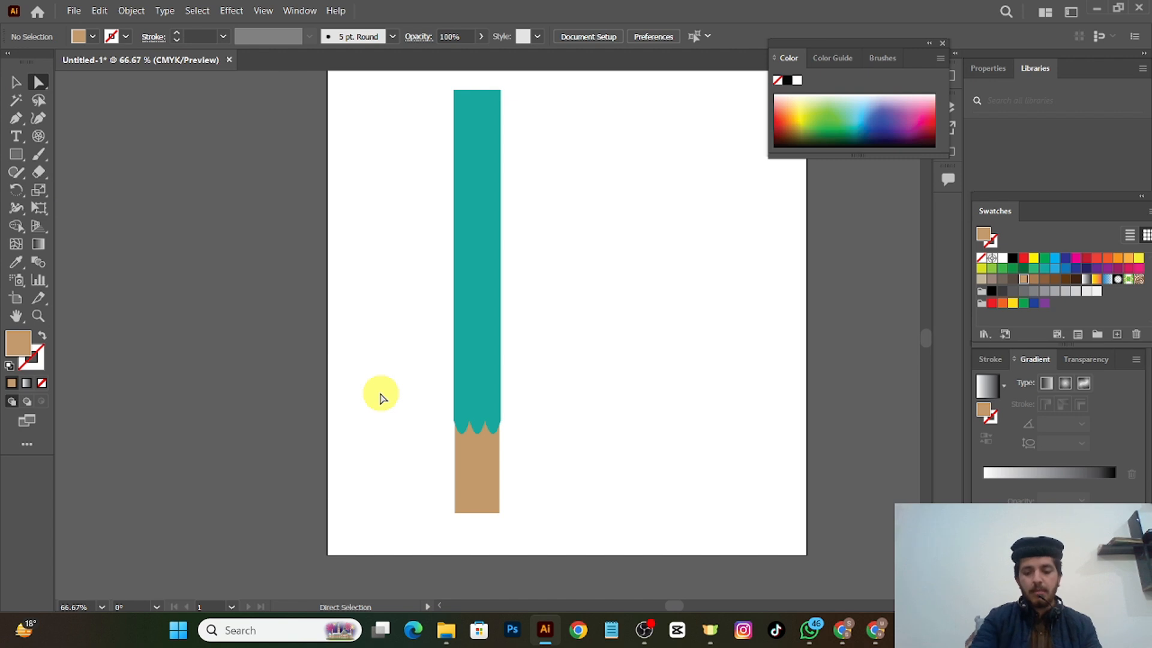
key(p)
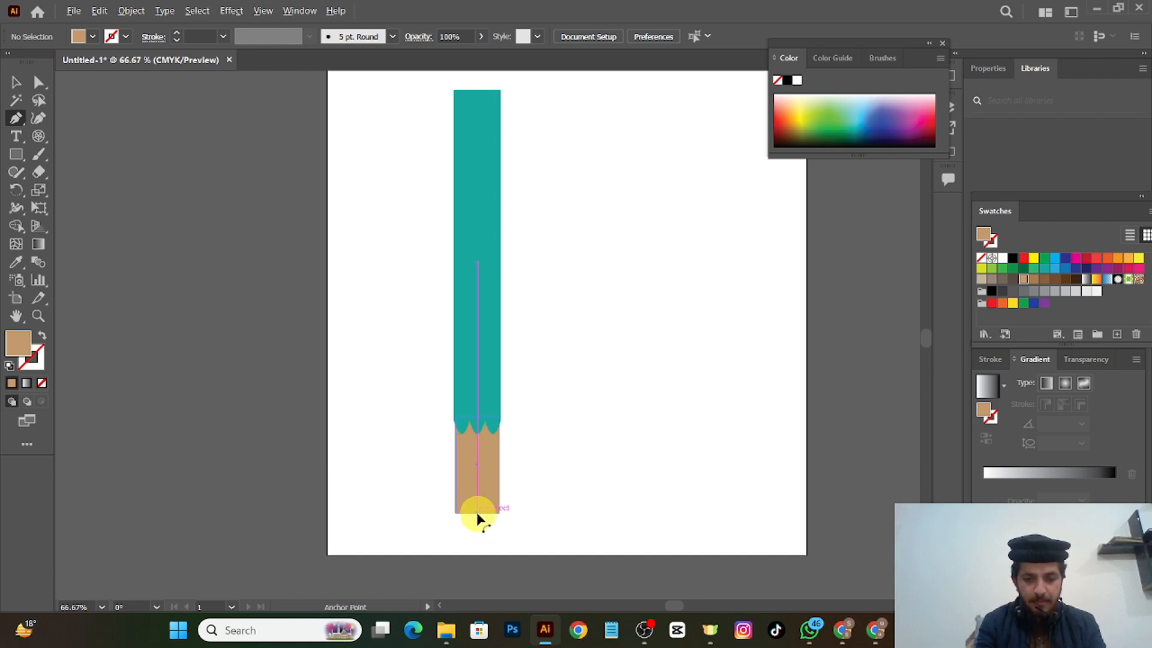
scroll(476, 513, up, 1)
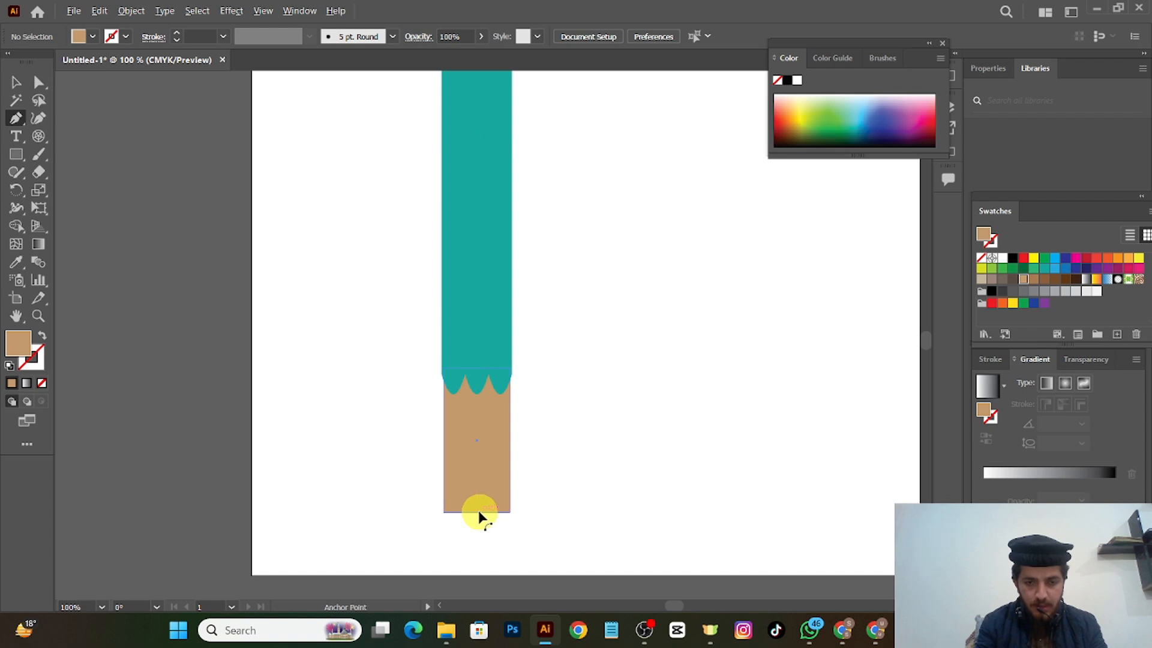
key(ctrl+shift+a)
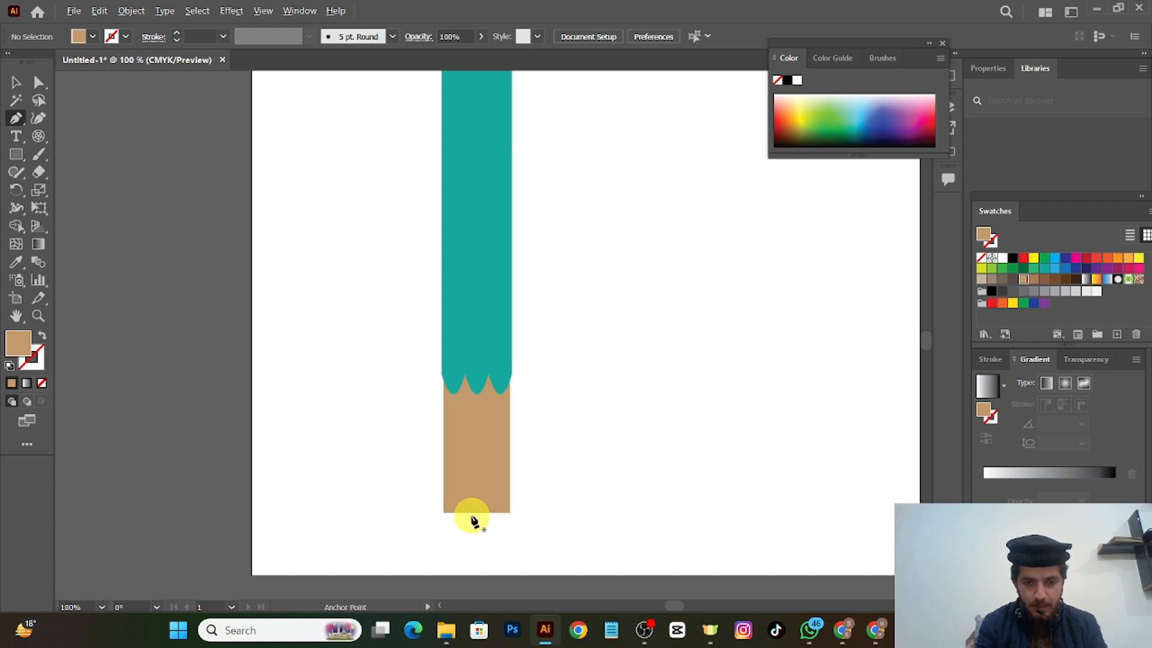
key(ctrl+z)
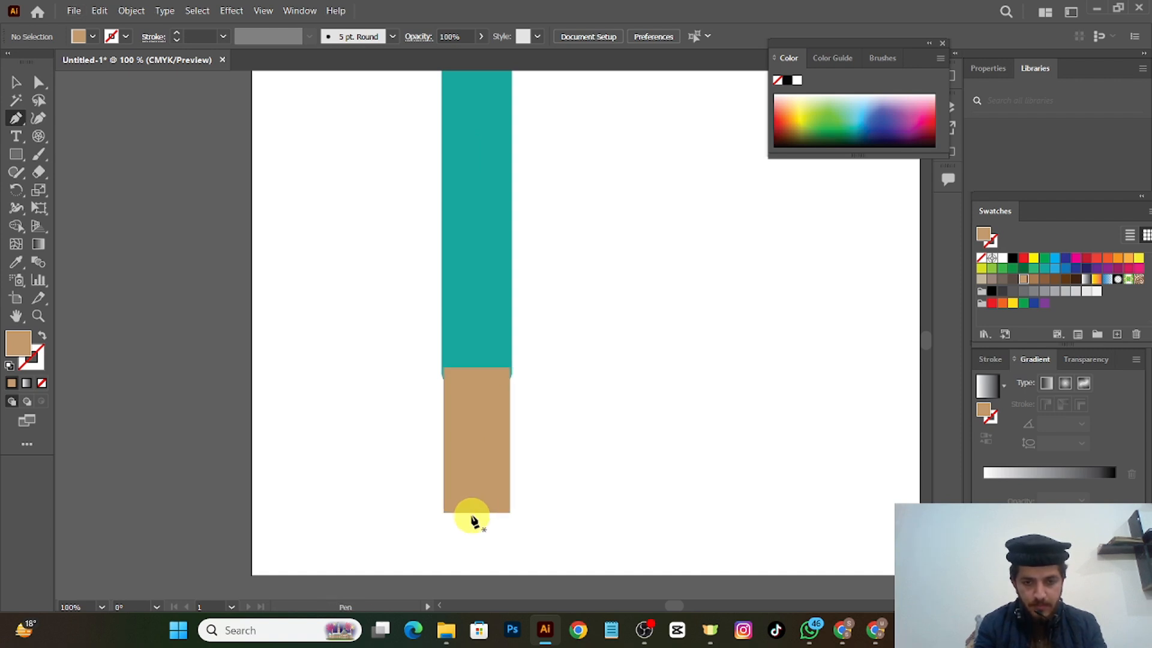
right_click(472, 518)
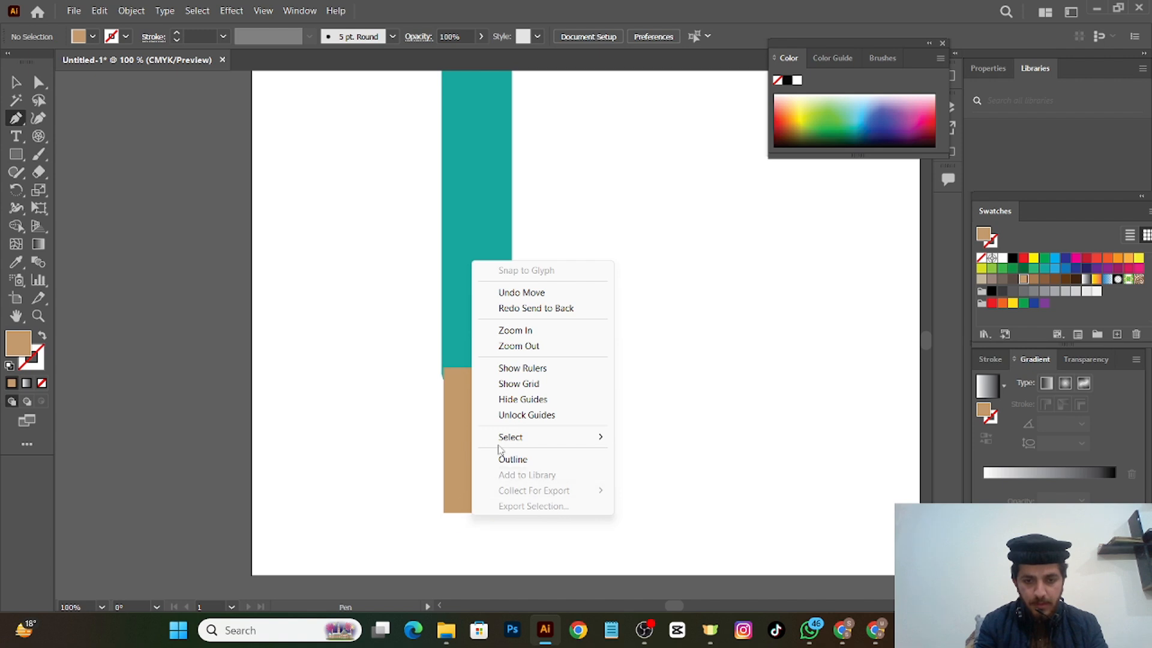
click(455, 497)
click(455, 497)
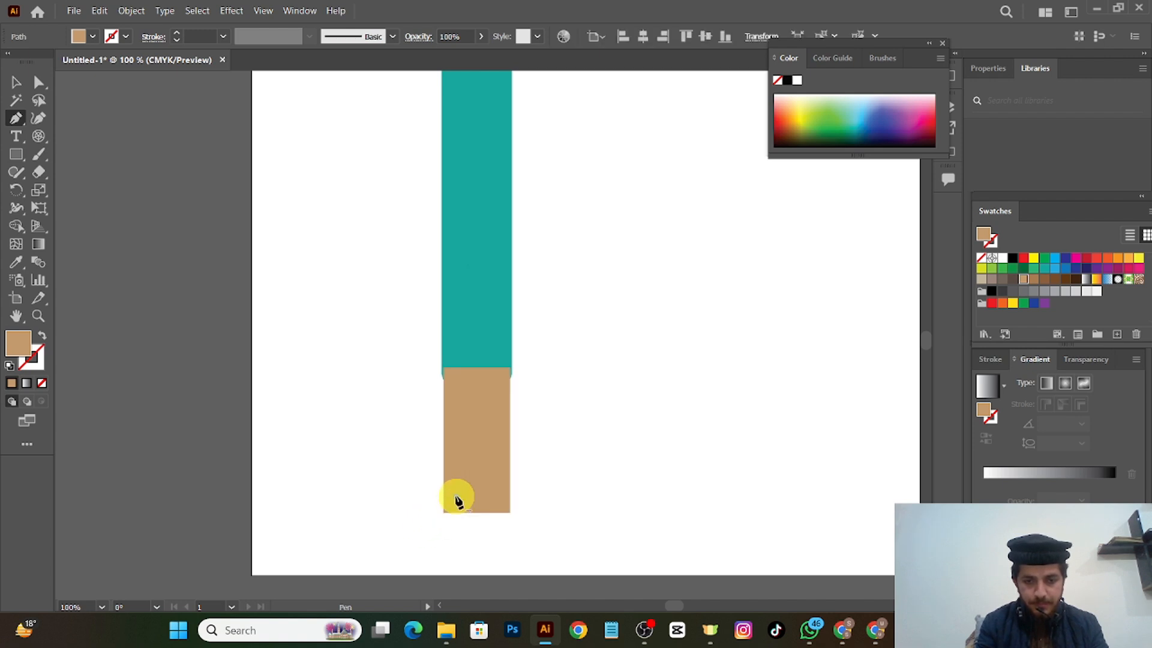
key(ctrl+z)
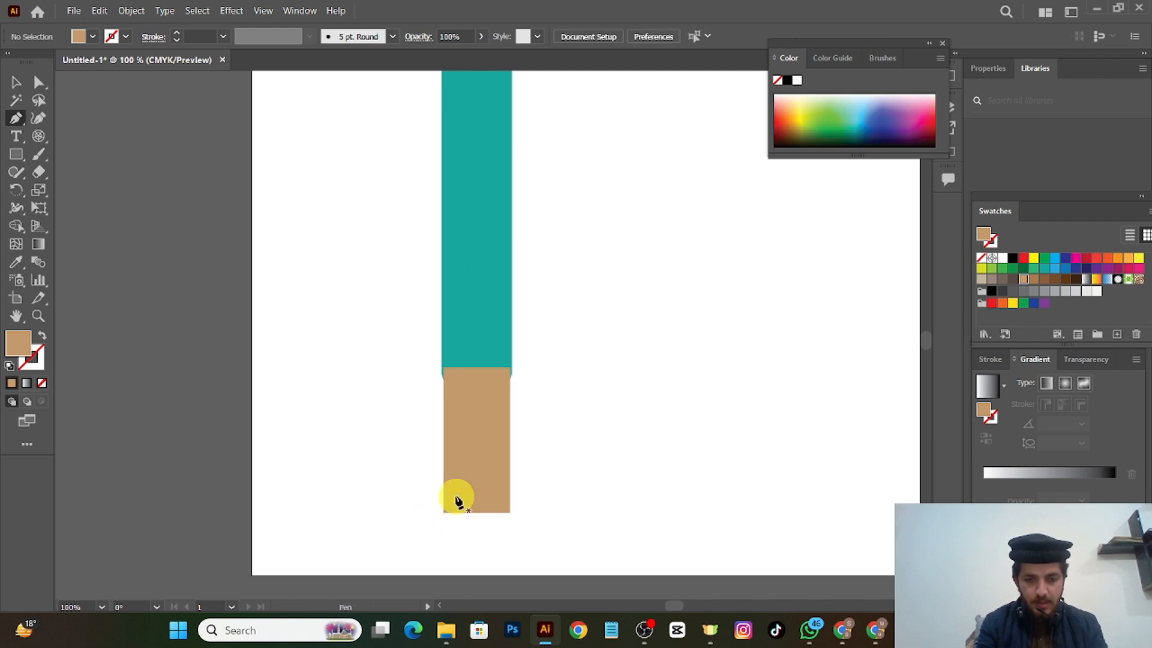
- Select the tan rectangle with the Direct Selection tool, arrange it at the very back behind the teal tips, and deselect
click(39, 81)
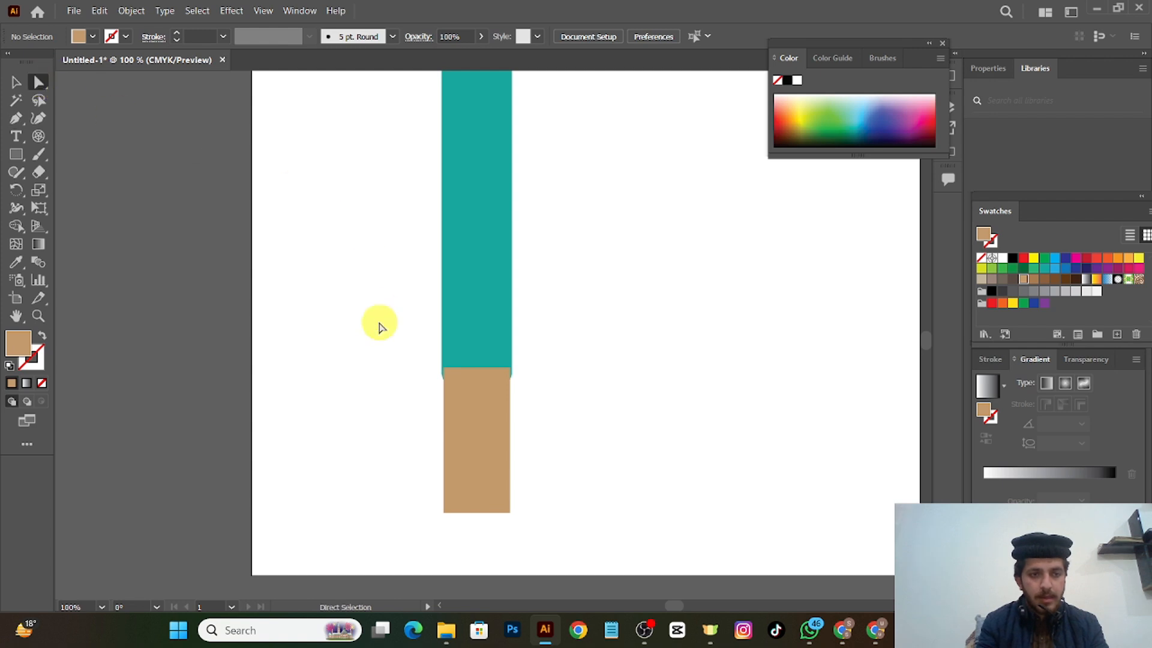
click(493, 422)
right_click(493, 418)
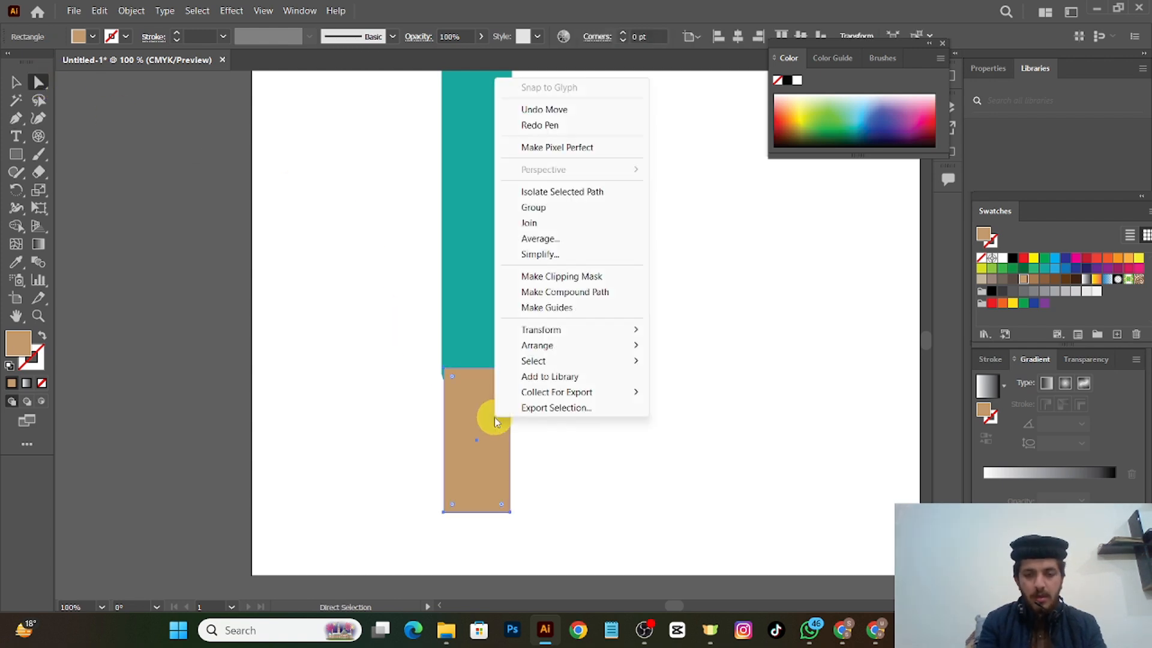
mouse_move(540, 346)
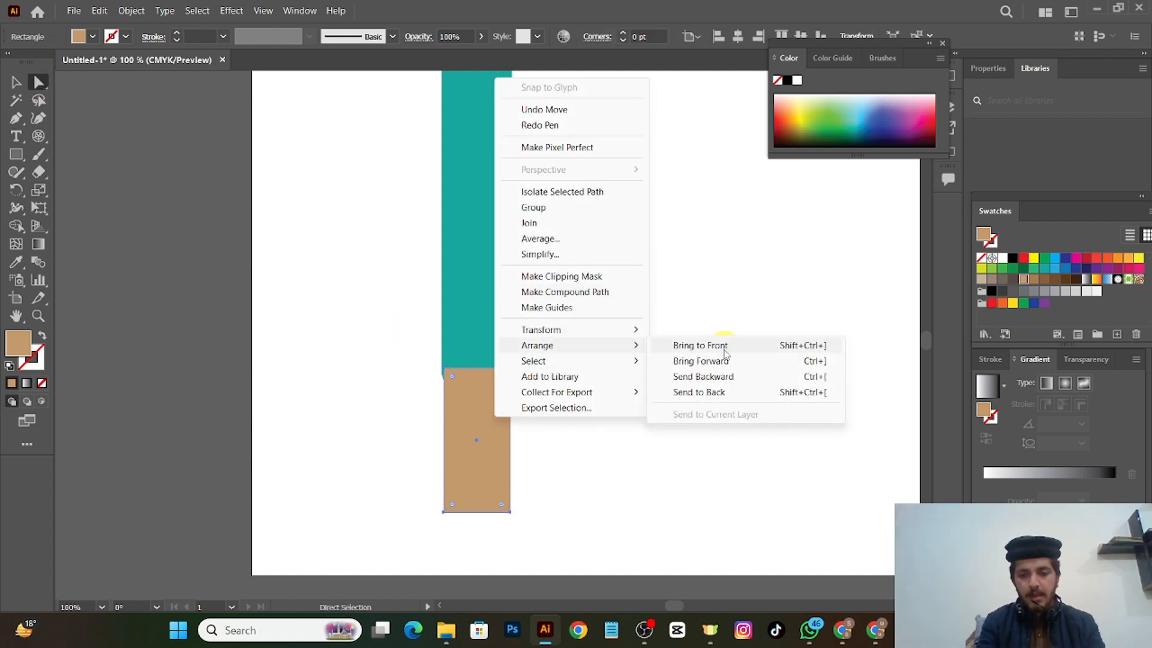
click(734, 392)
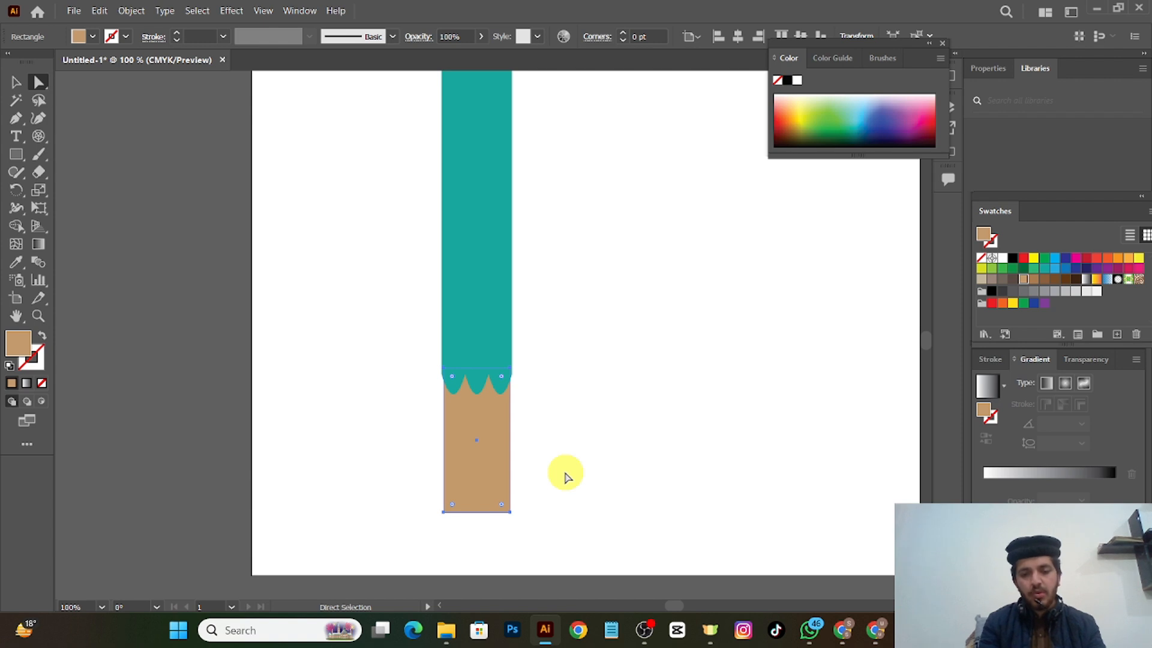
right_click(492, 483)
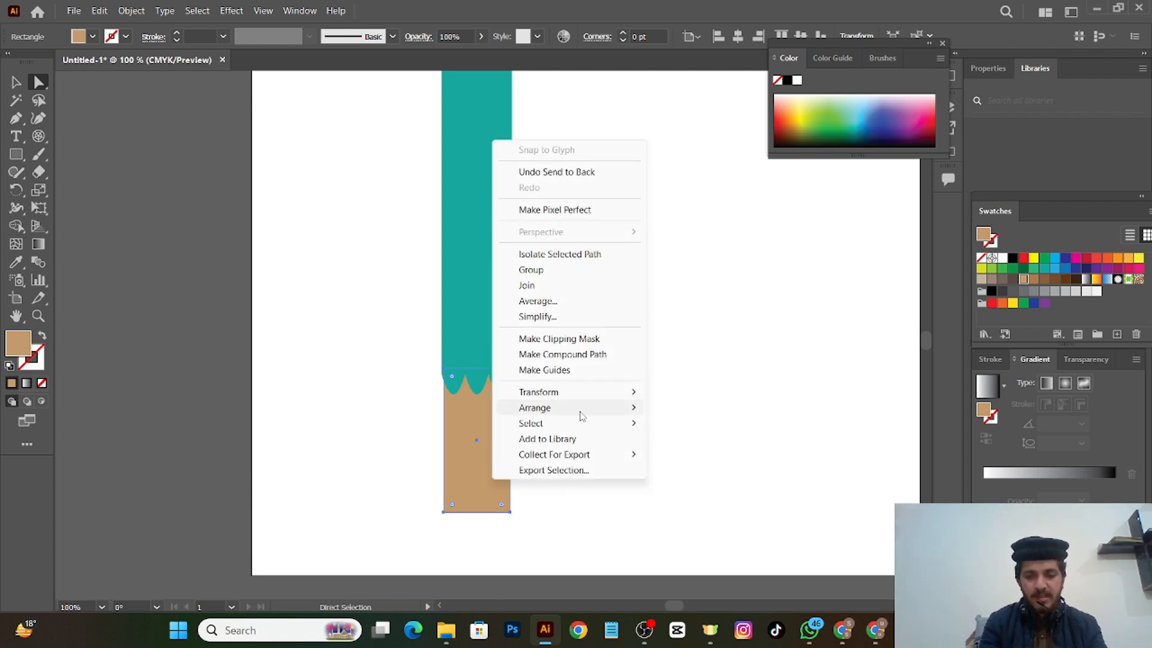
mouse_move(579, 412)
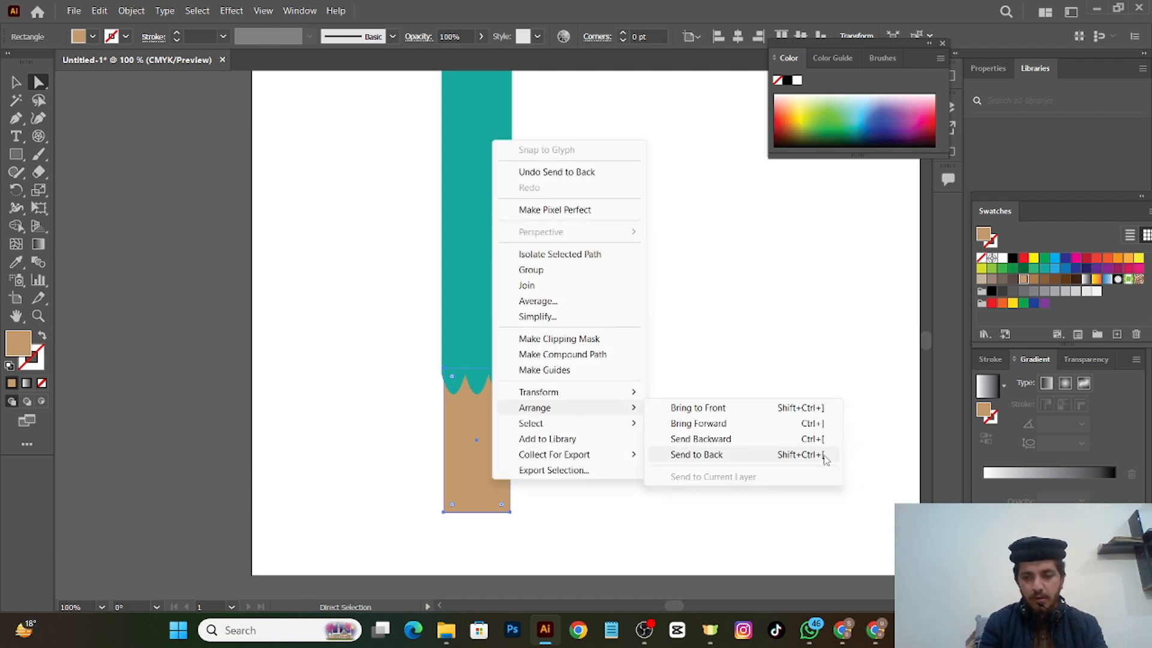
click(642, 503)
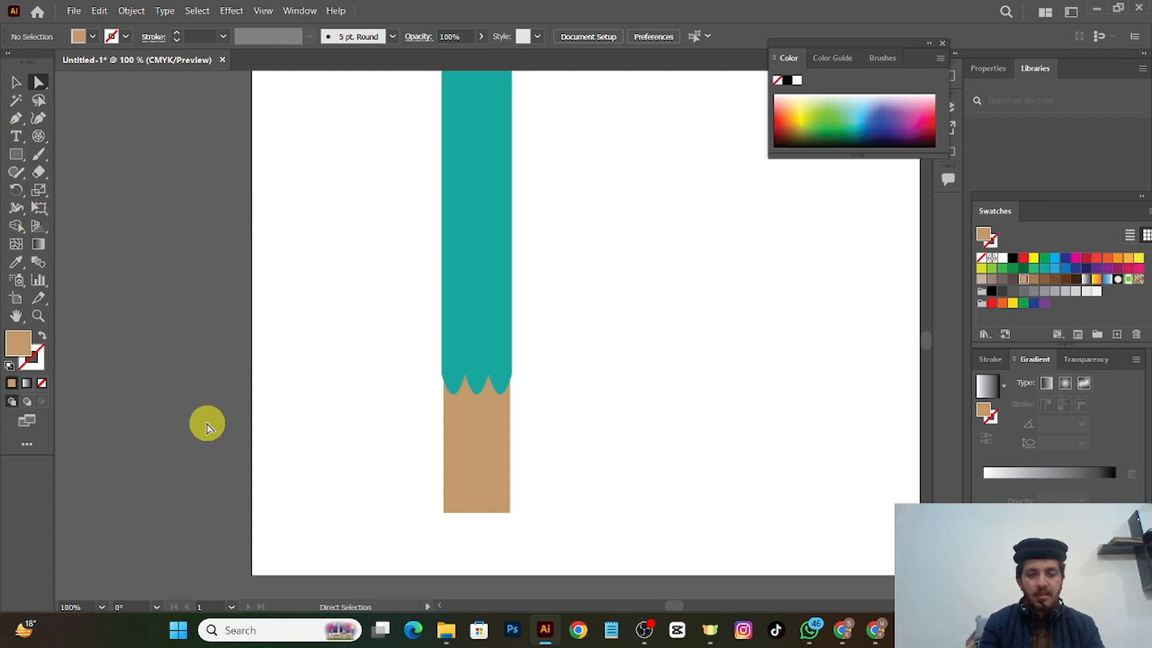
- Turn the tan rectangle into a downward point by adding a bottom-edge midpoint anchor with the Pen tool and deleting both bottom corners
key(p)
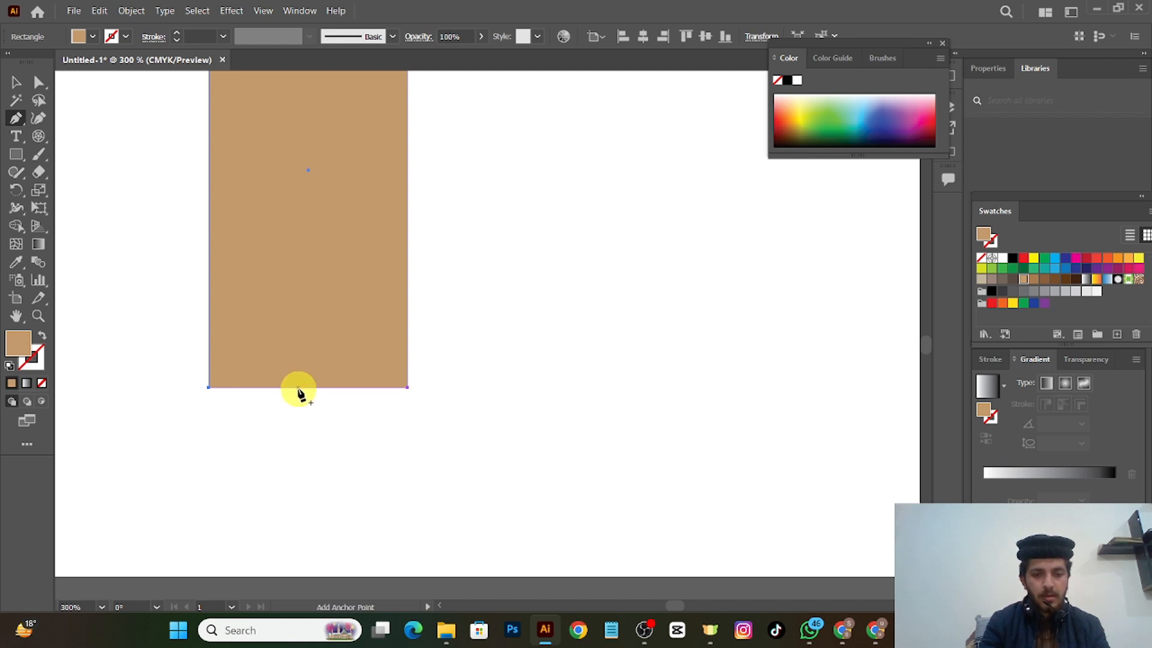
click(298, 388)
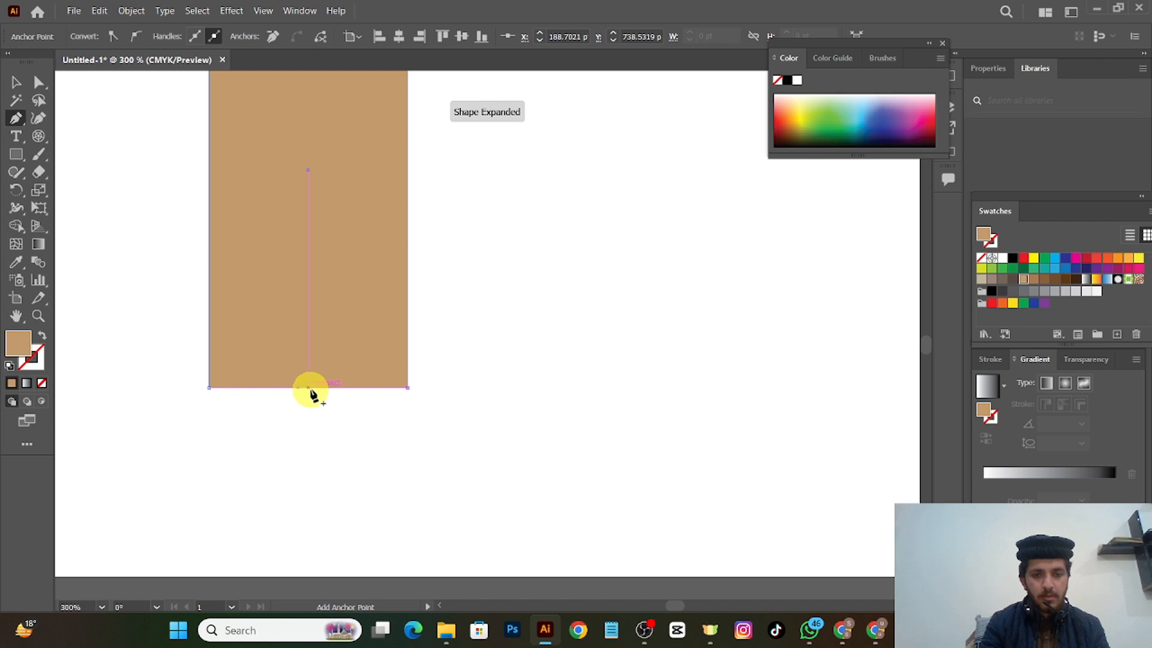
click(407, 387)
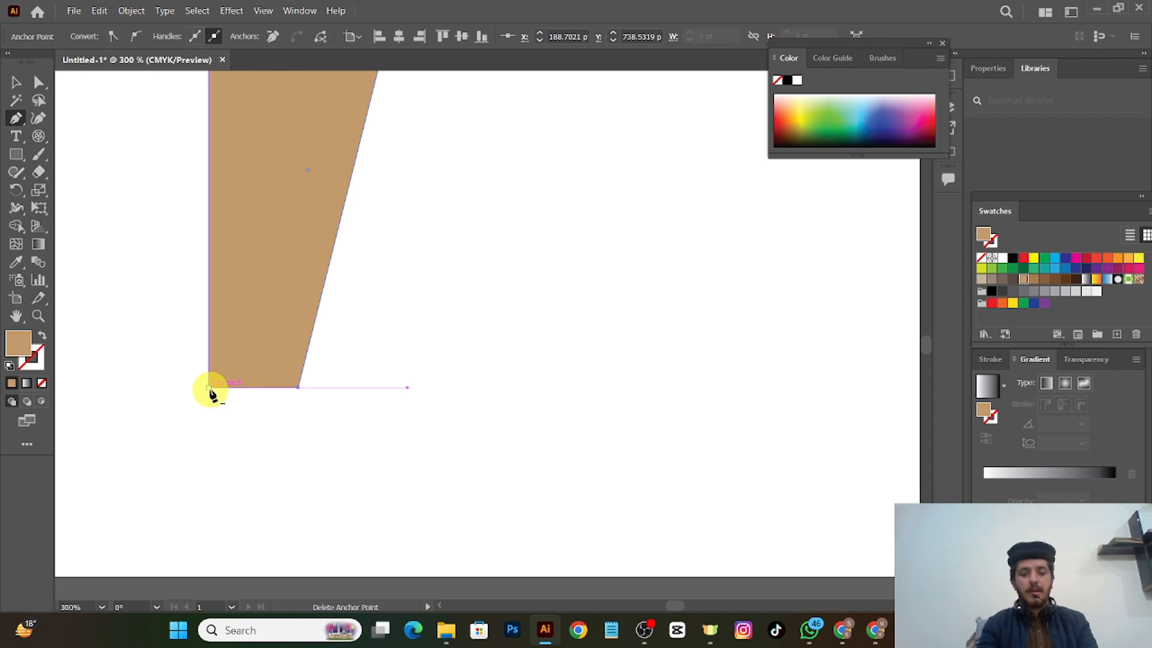
click(210, 389)
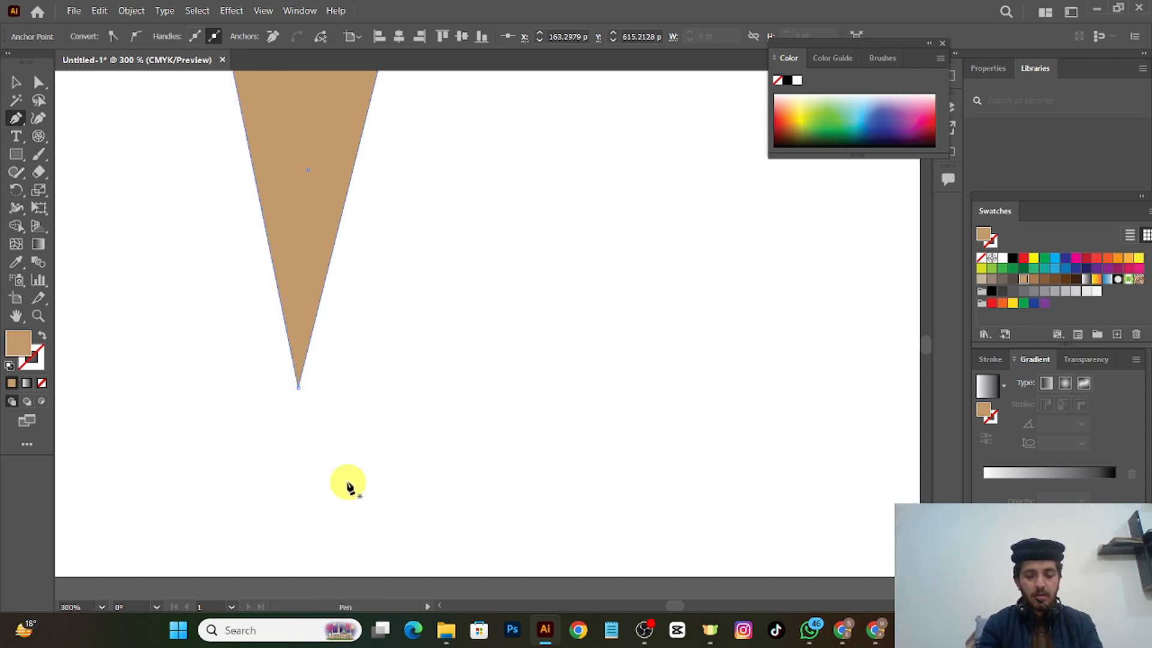
key(ctrl+0)
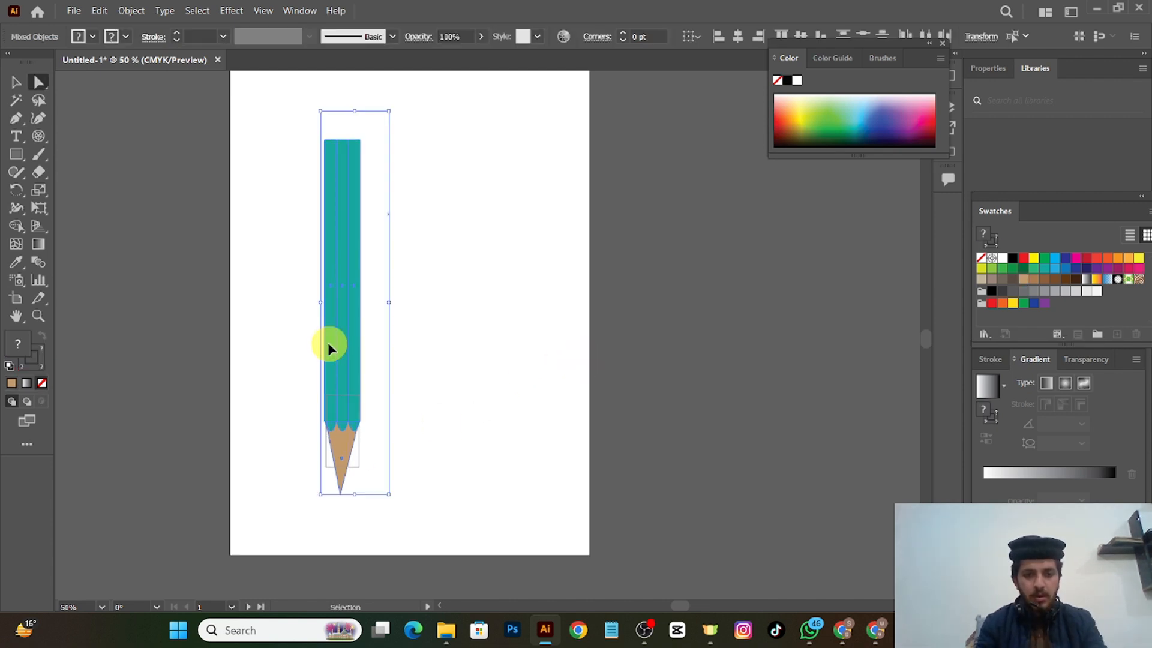
- Move the whole pencil up and toward the artboard's centre, and cut its tan point diagonally with the Knife tool
mouse_move(327, 342)
mouse_down()
mouse_move(355, 260)
mouse_move(381, 260)
mouse_up()
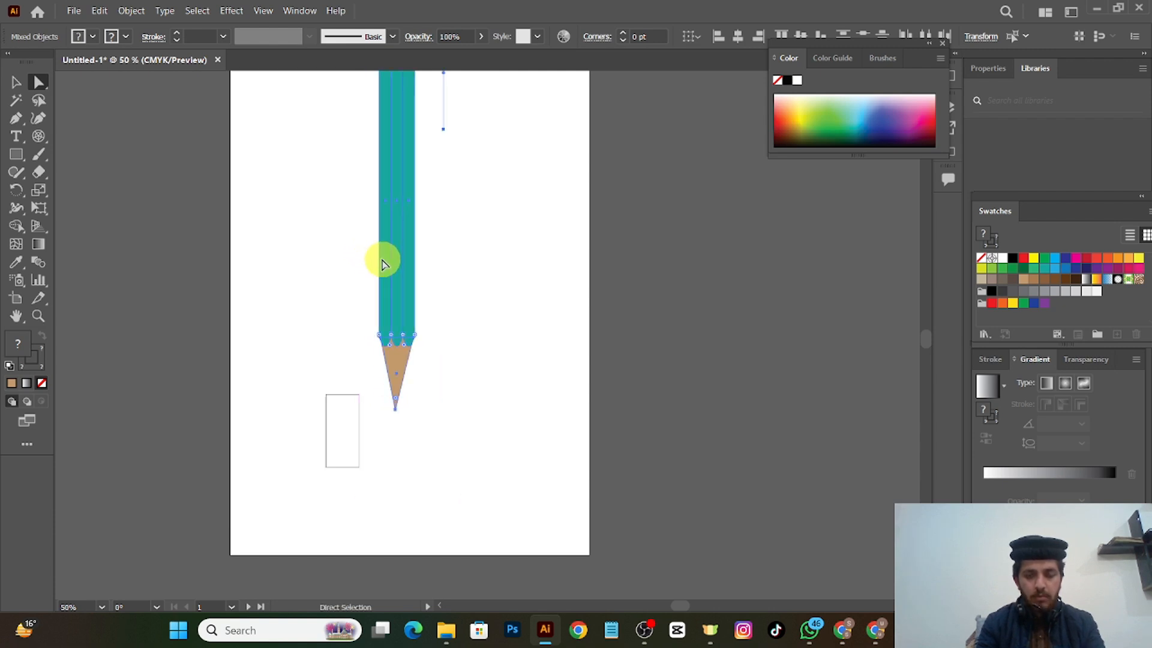
click(510, 247)
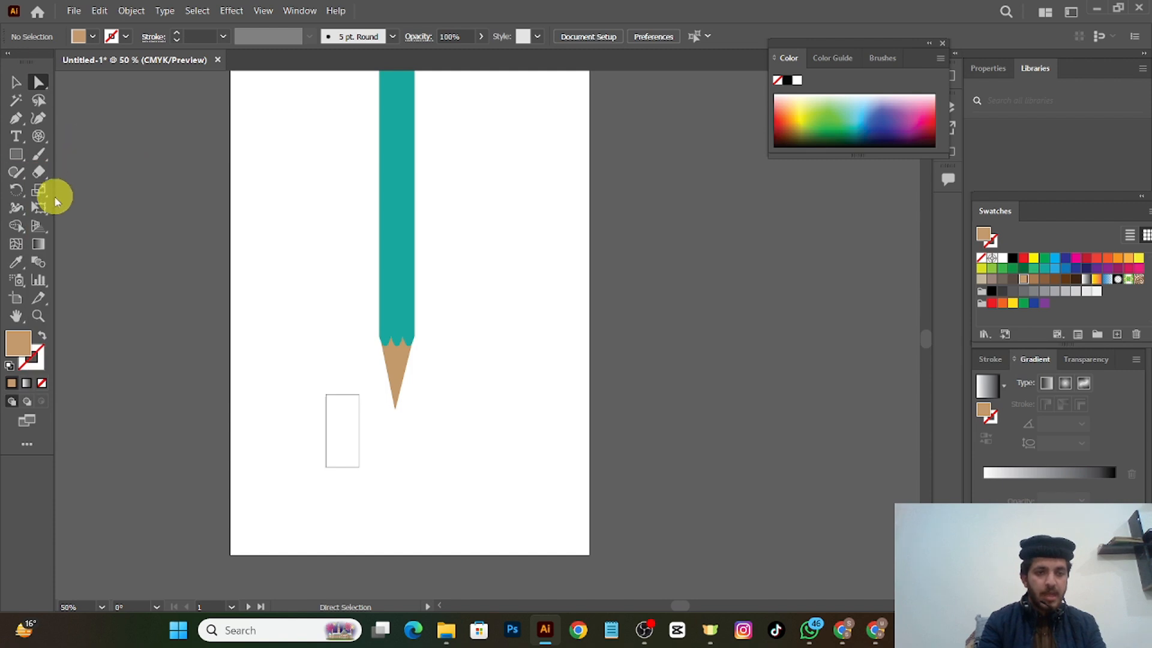
right_click(39, 173)
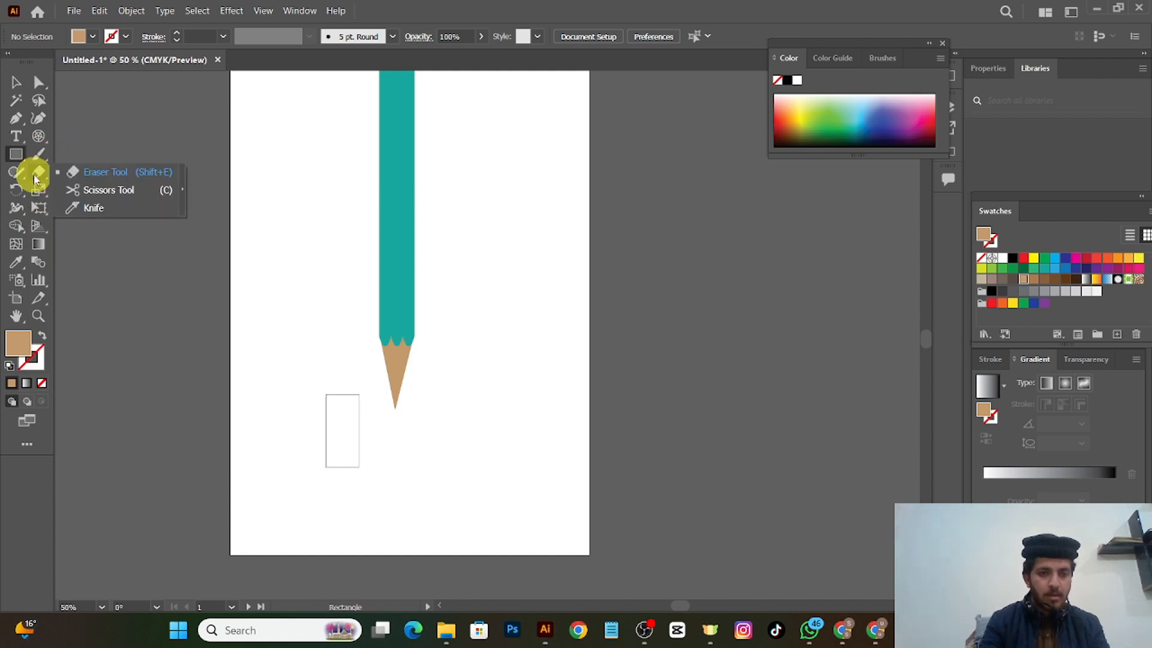
click(90, 209)
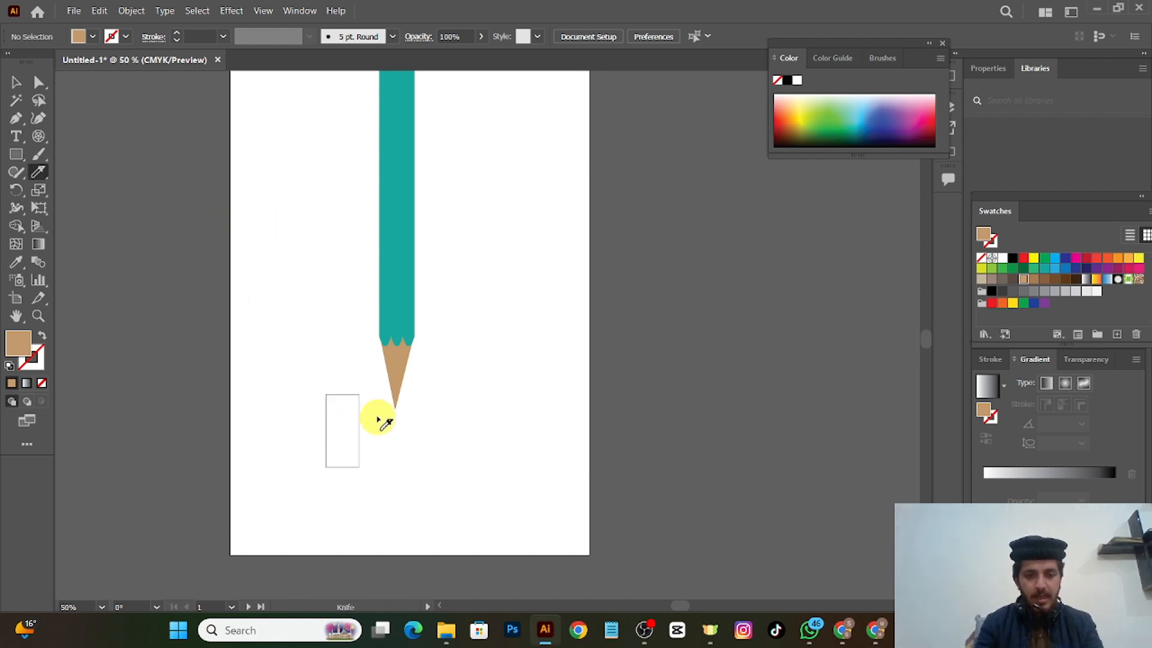
scroll(372, 401, up, 5)
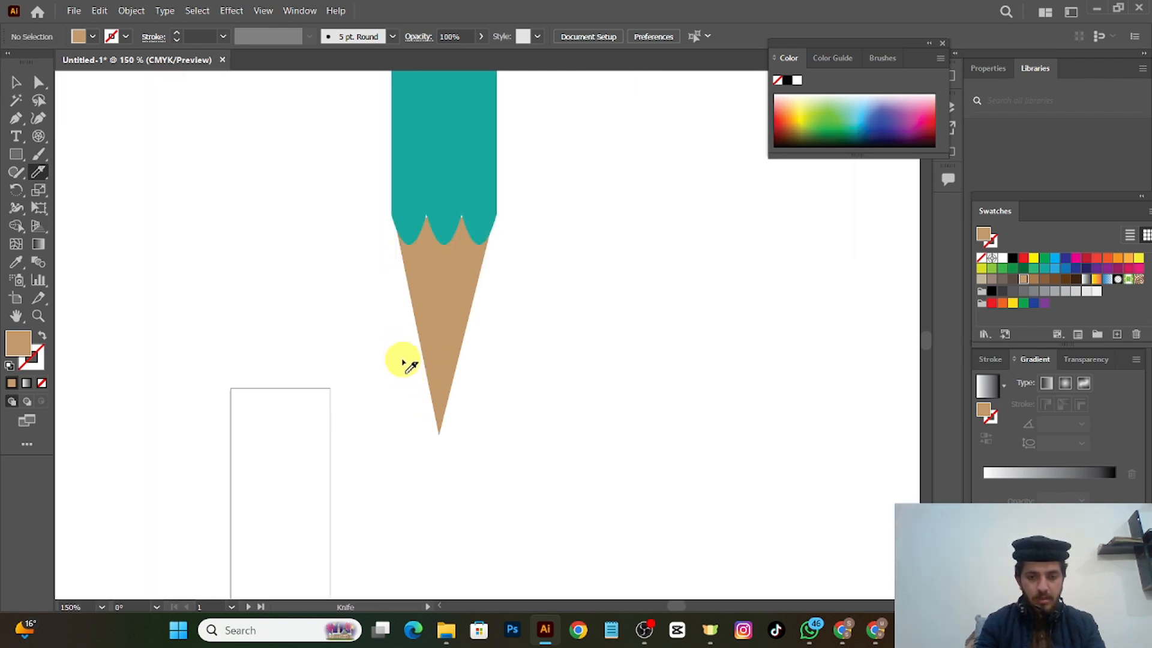
drag(410, 365, 504, 311)
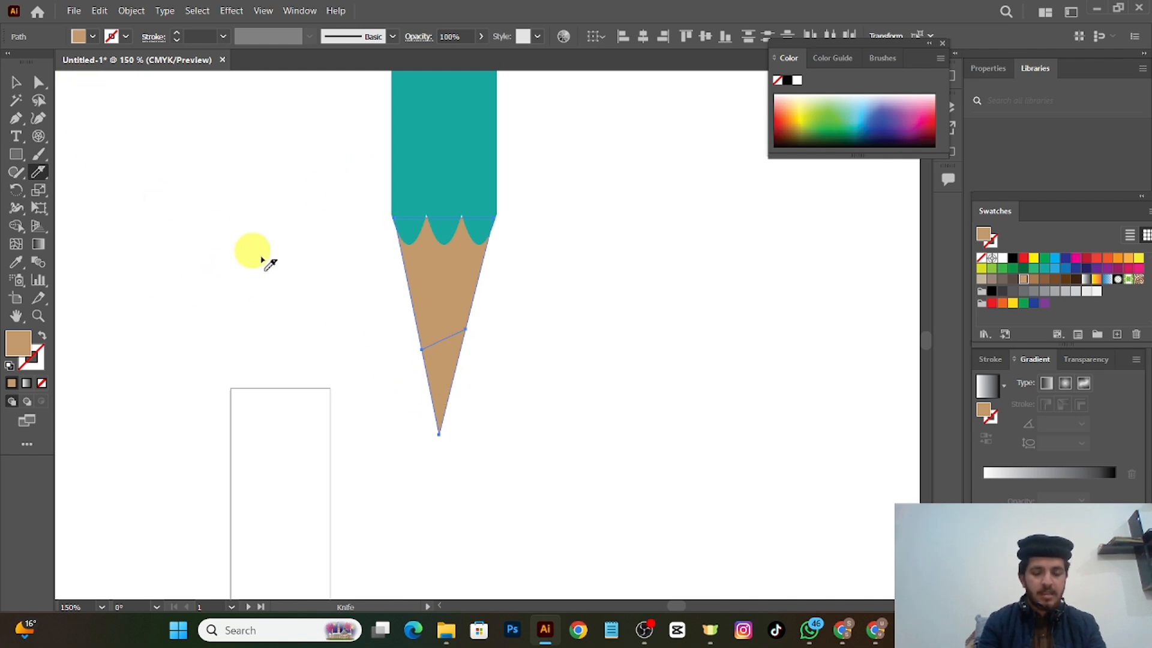
- Try a gradient with black and gray stops on both pieces of the cut point, and restore their tan fill
key(a)
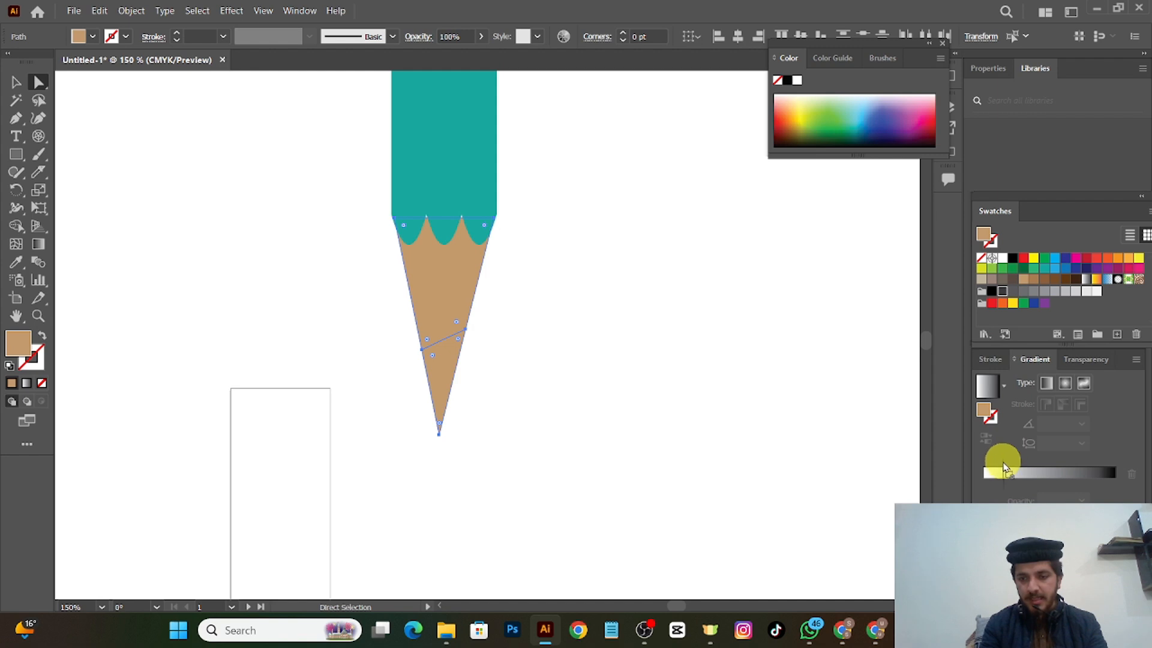
click(991, 479)
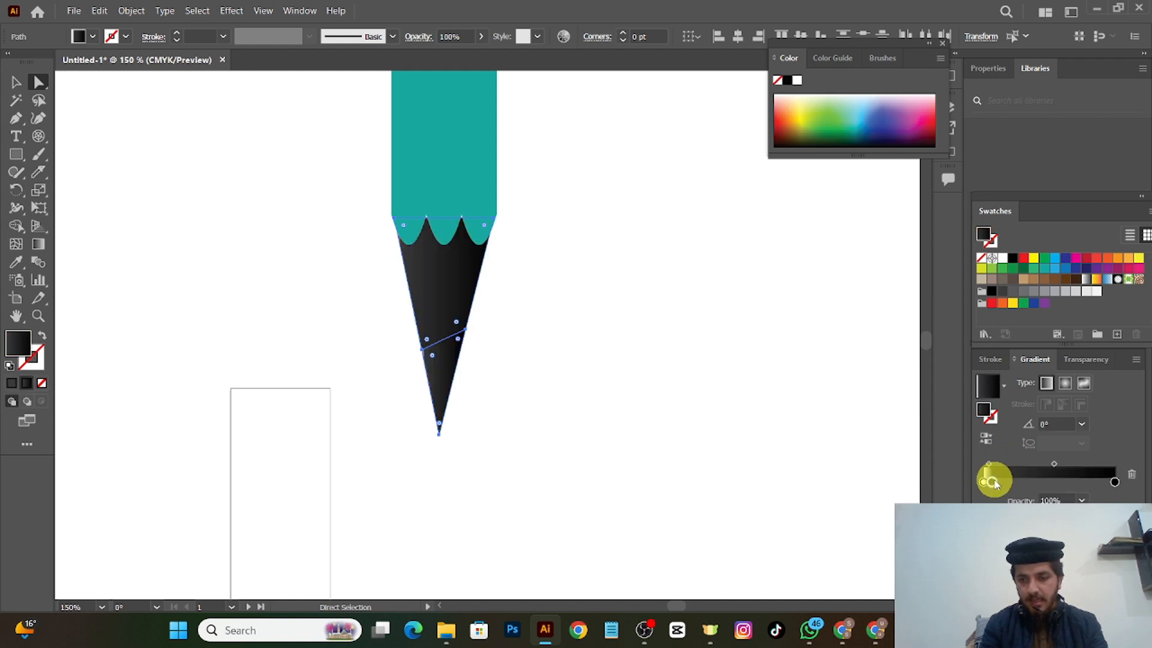
drag(987, 482, 1020, 482)
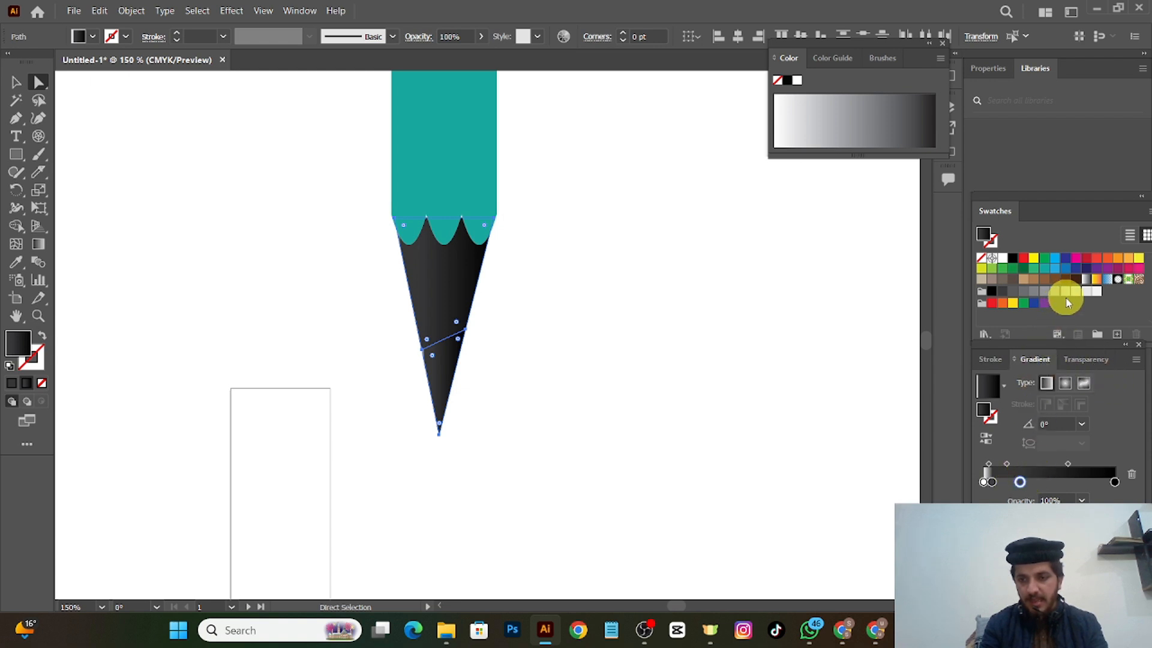
drag(1065, 291, 1057, 465)
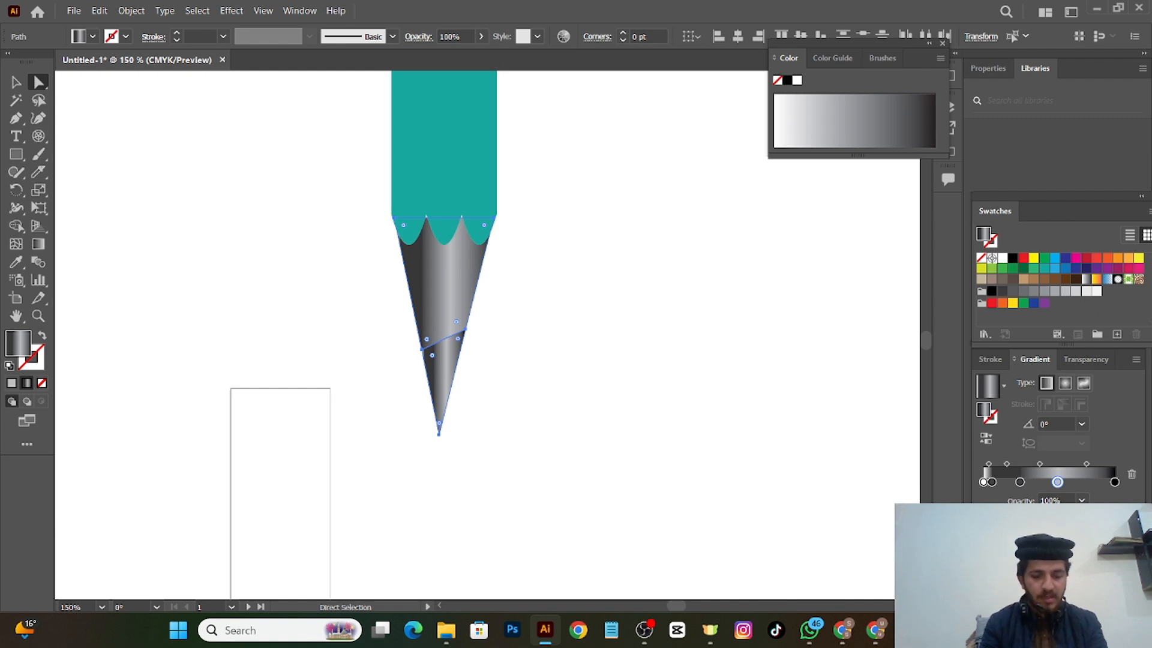
key(Delete)
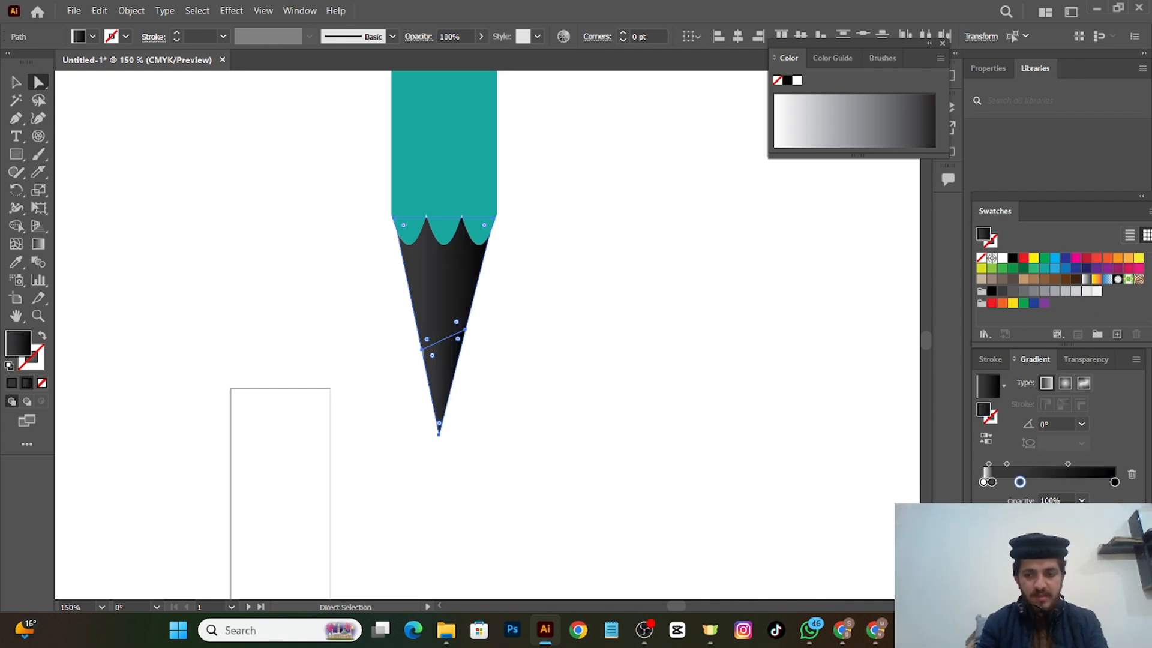
drag(1020, 482, 997, 482)
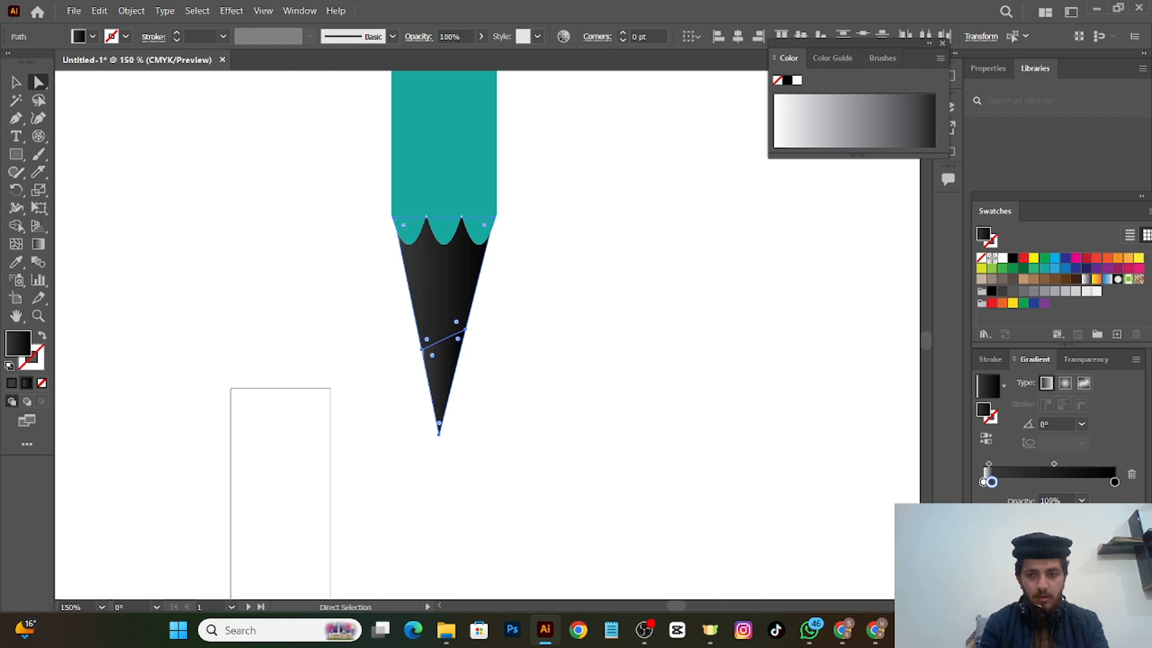
click(1023, 279)
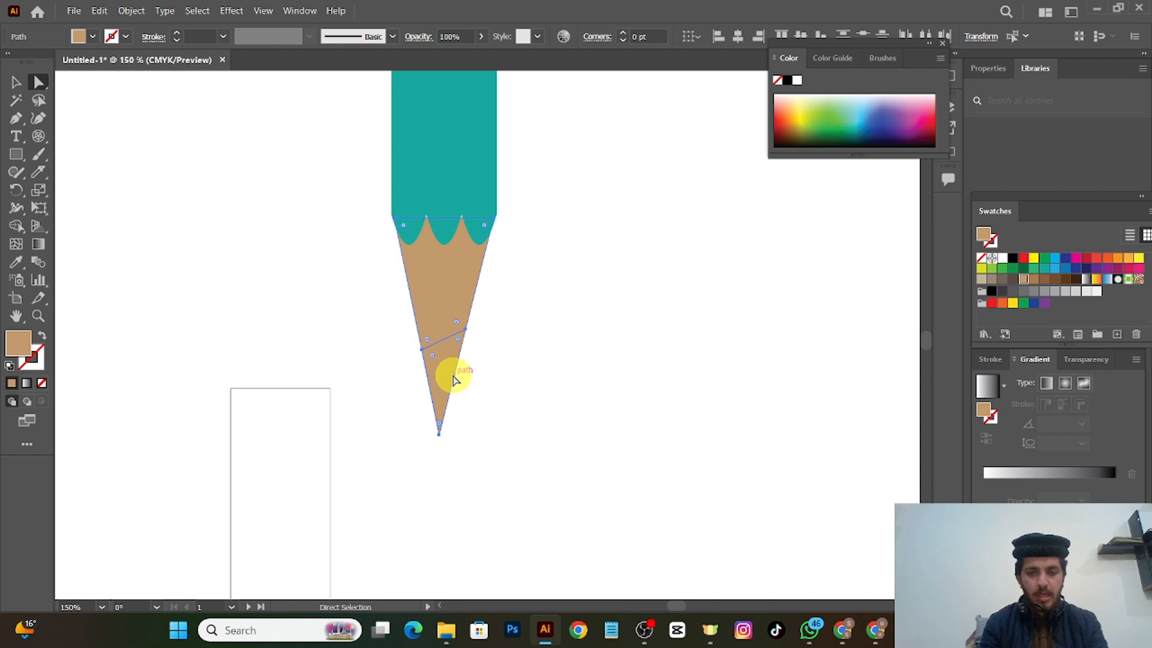
- Nudge both pieces of the tan point slightly upward, and select only the lower piece below the diagonal cut
key(v)
key(a)
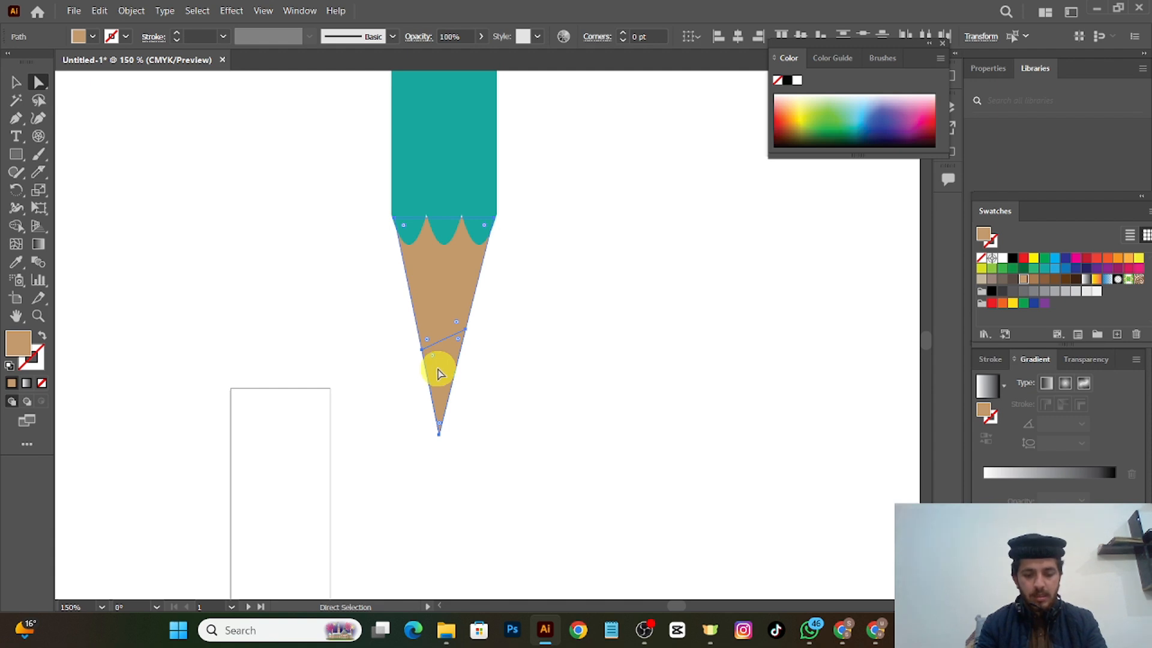
mouse_move(438, 373)
mouse_down()
mouse_move(438, 363)
mouse_move(536, 415)
mouse_move(438, 366)
mouse_up()
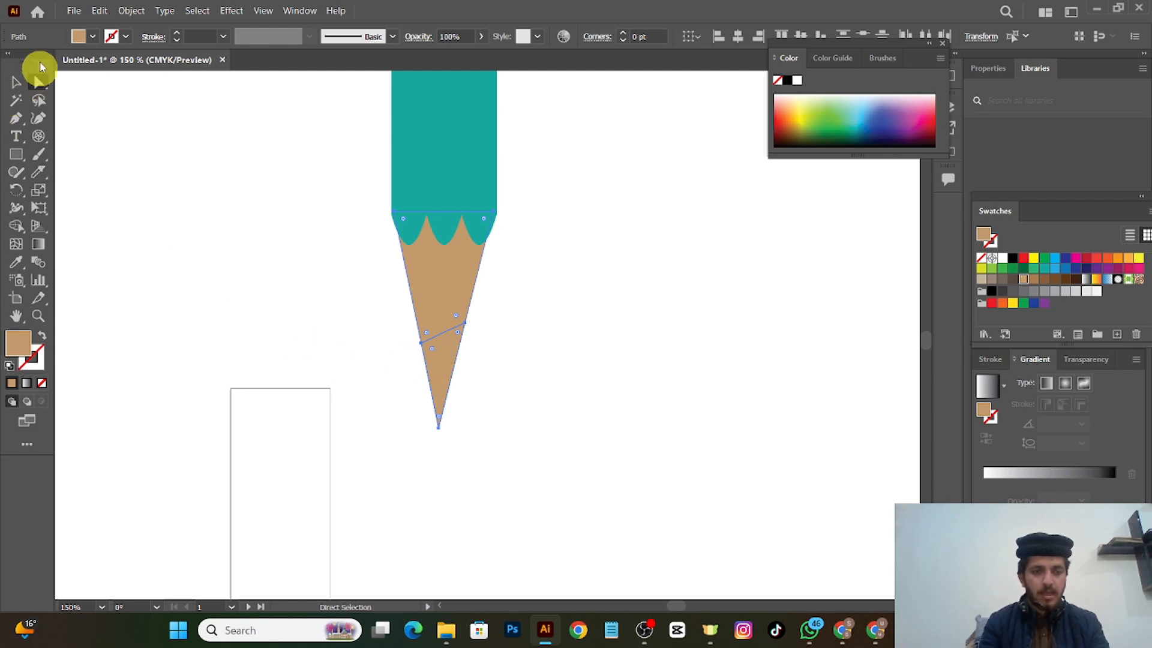
drag(39, 81, 75, 85)
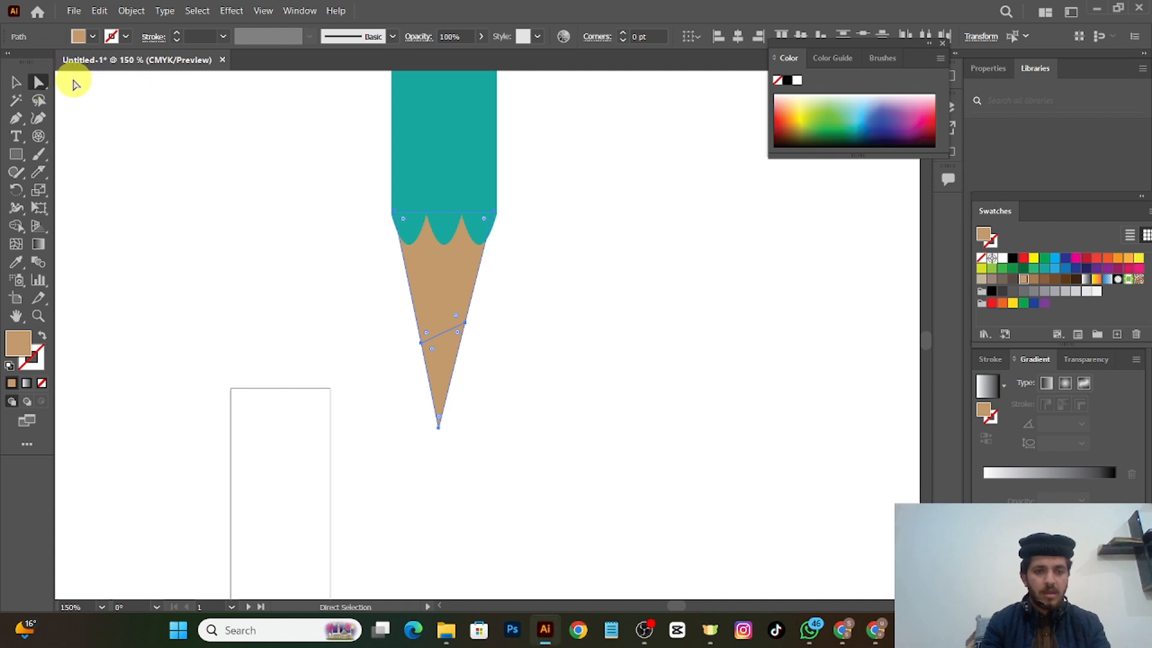
click(646, 460)
ctrl+click(447, 371)
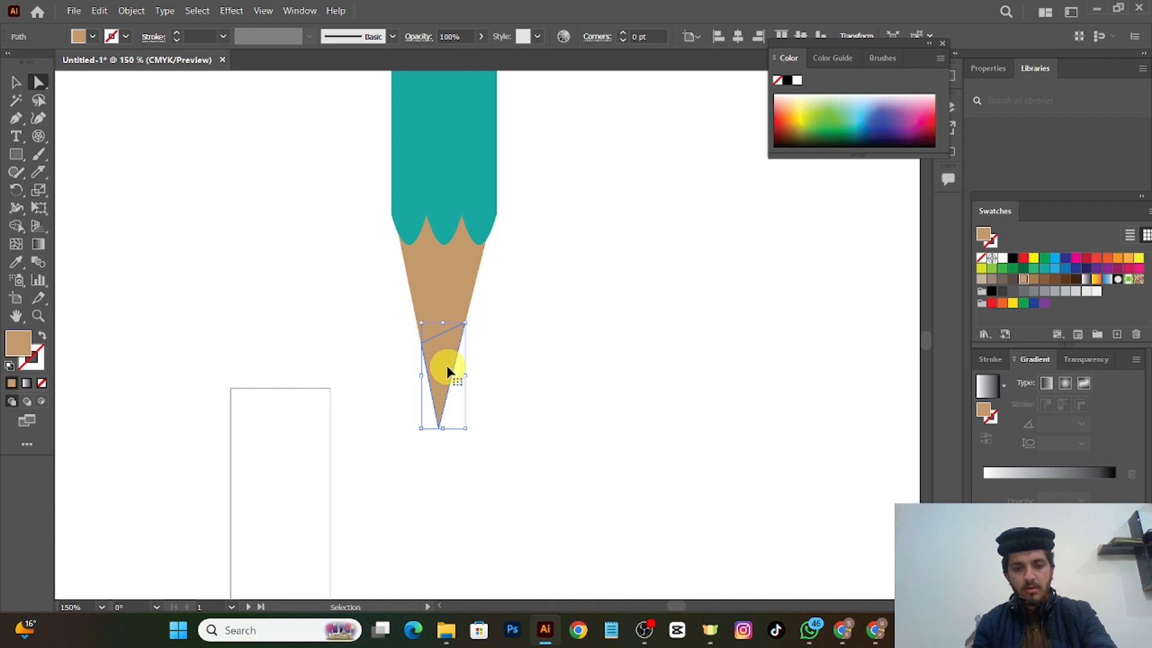
- Fill the lower tip piece with a linear black-white-black gradient, placing the white stop right of centre between two close black stops
key(ctrl+t)
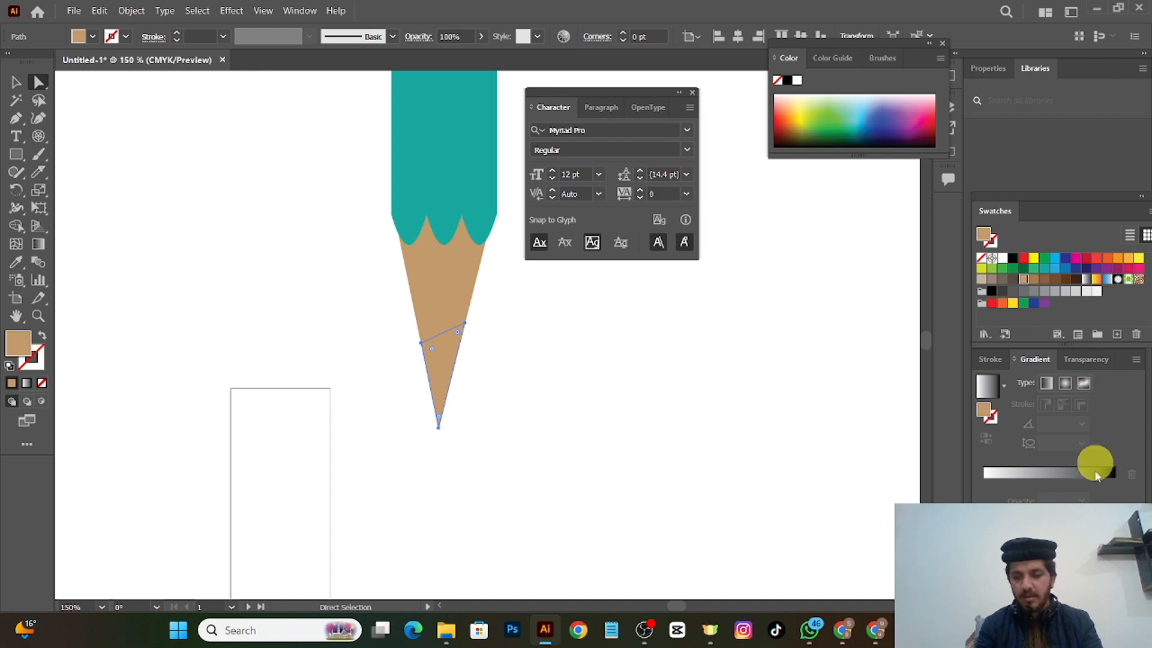
click(1074, 473)
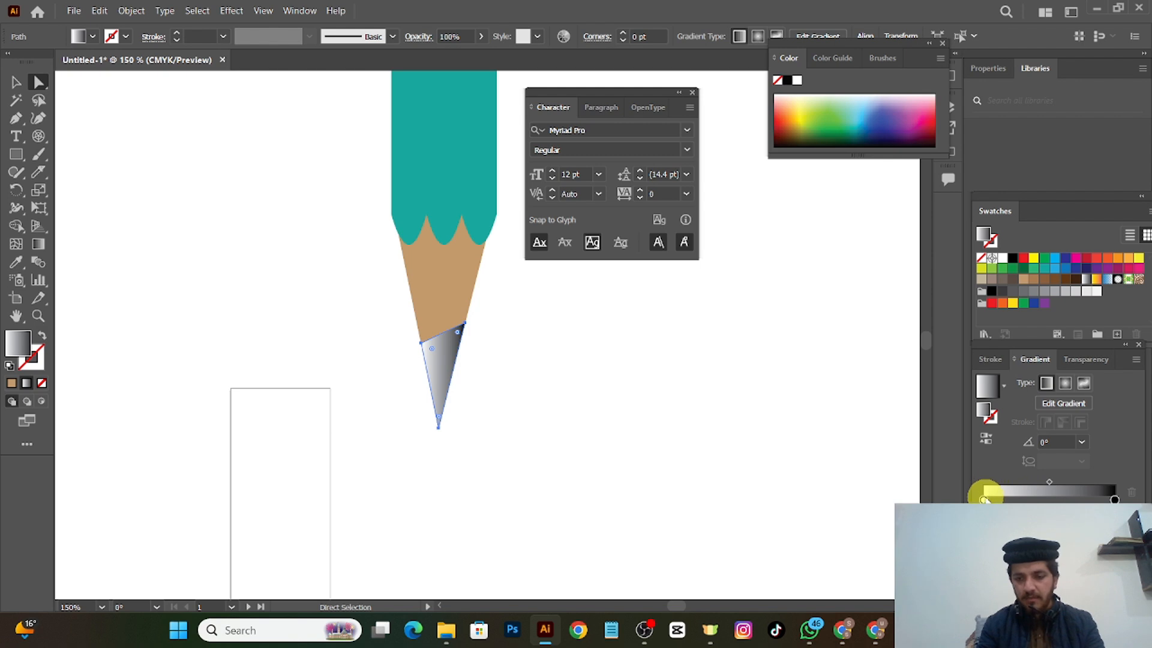
drag(984, 498, 1047, 499)
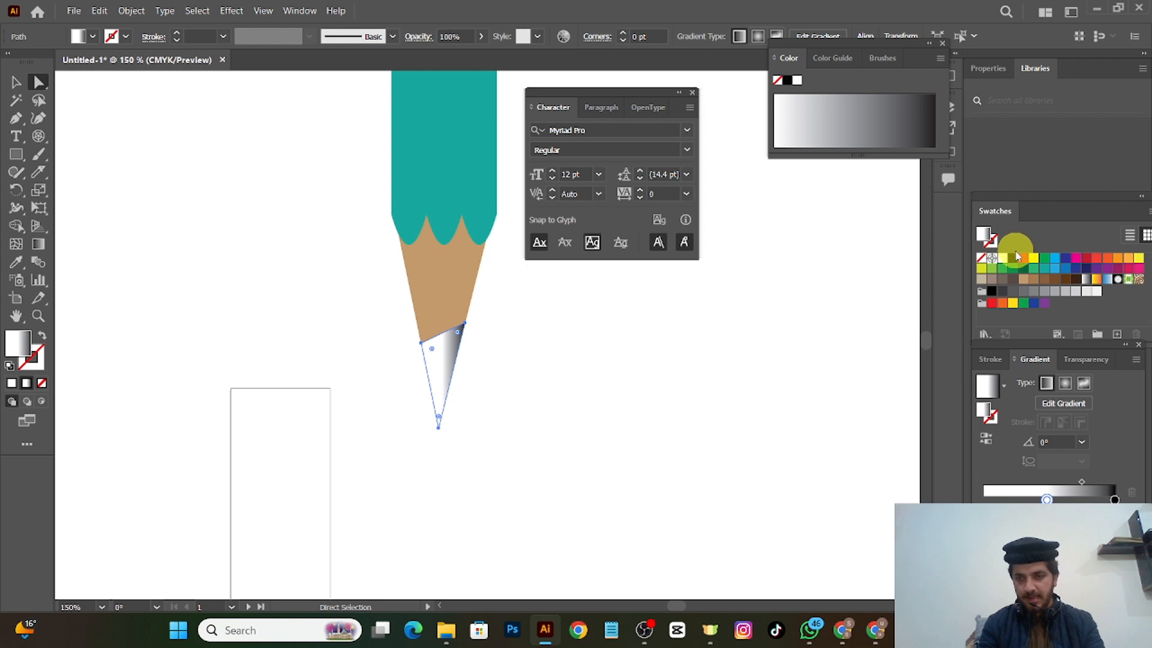
mouse_move(1014, 256)
mouse_down()
mouse_move(990, 414)
mouse_move(1004, 500)
mouse_move(993, 498)
mouse_up()
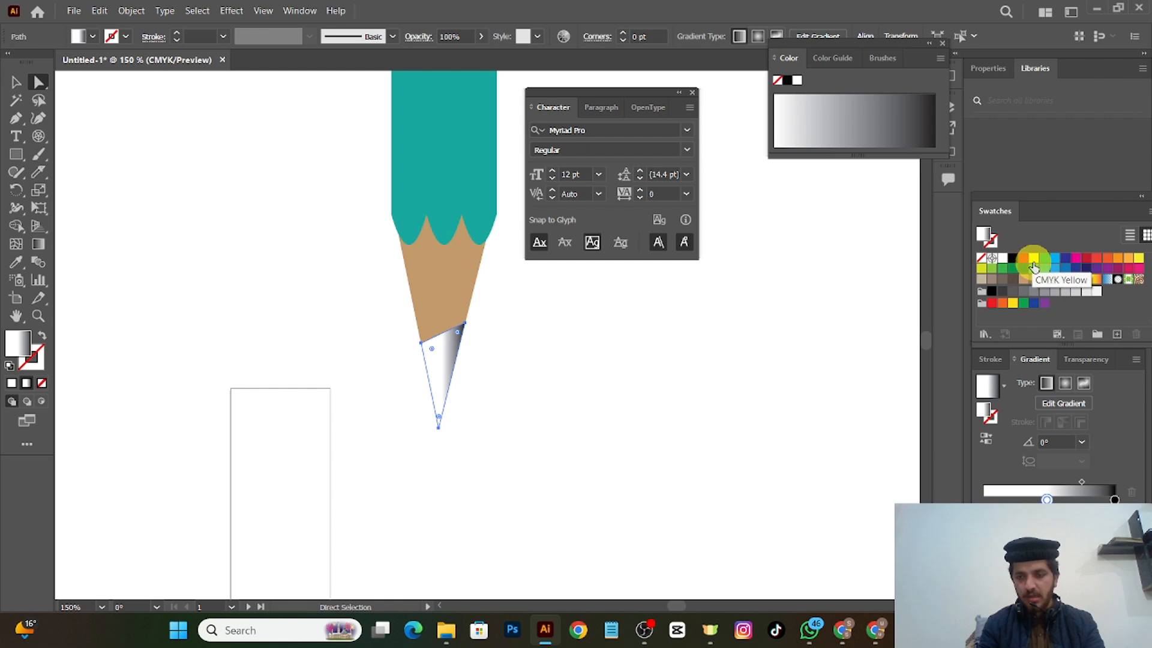
mouse_move(1015, 262)
mouse_down()
mouse_move(1018, 443)
mouse_move(996, 499)
mouse_up()
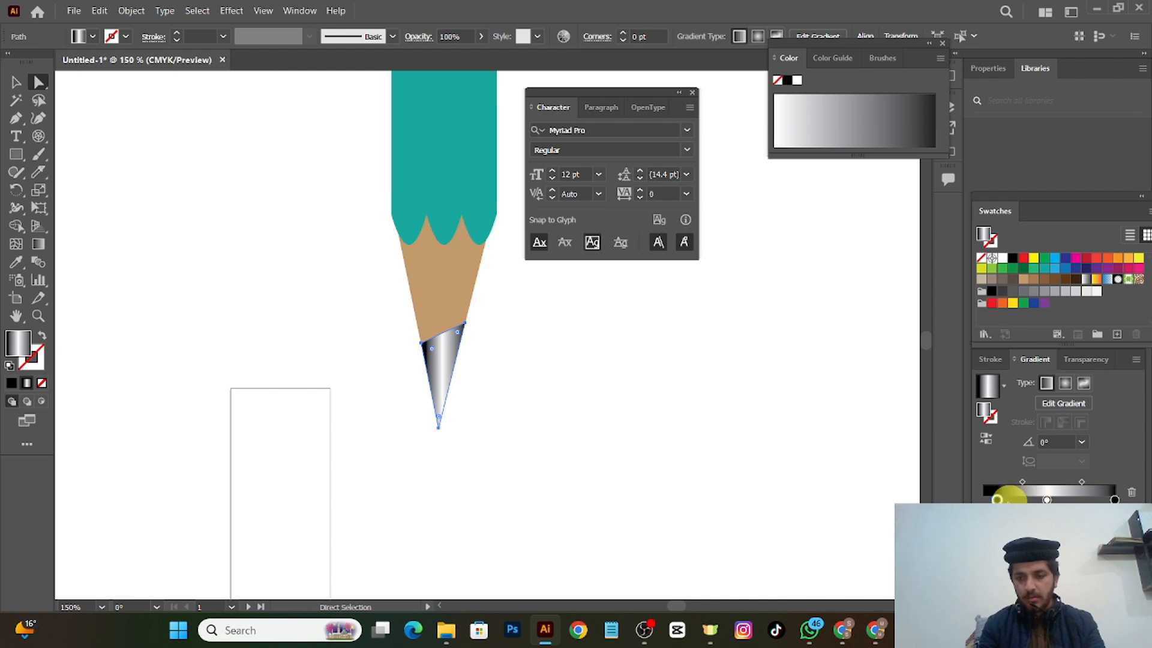
drag(997, 498, 1068, 499)
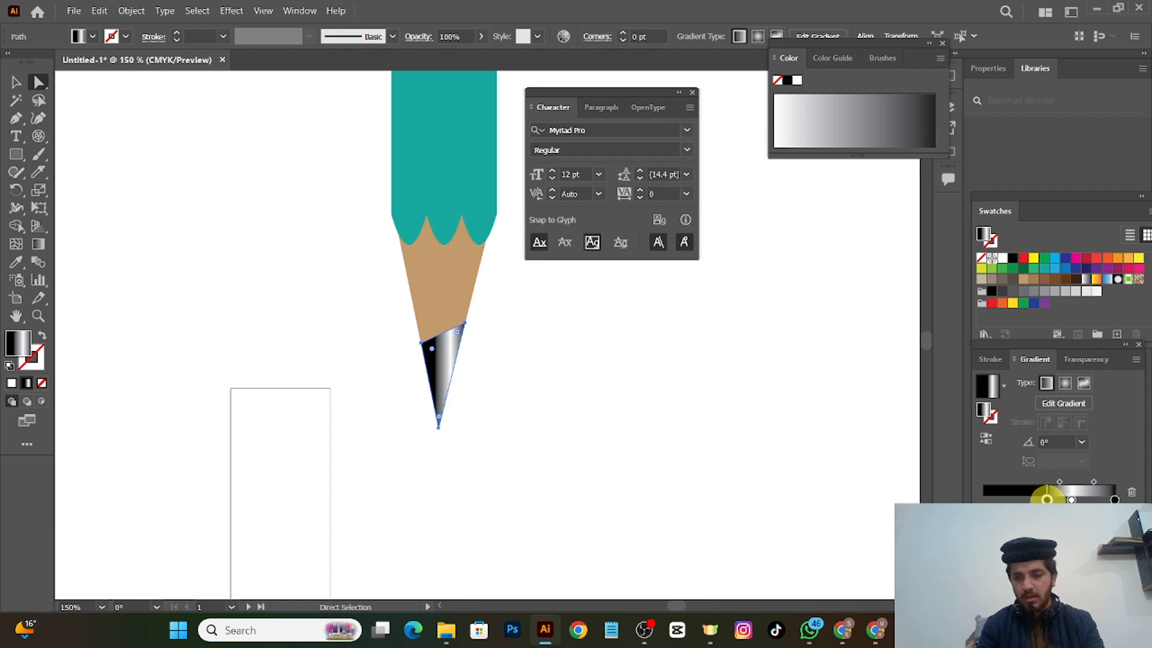
drag(1047, 499, 1046, 500)
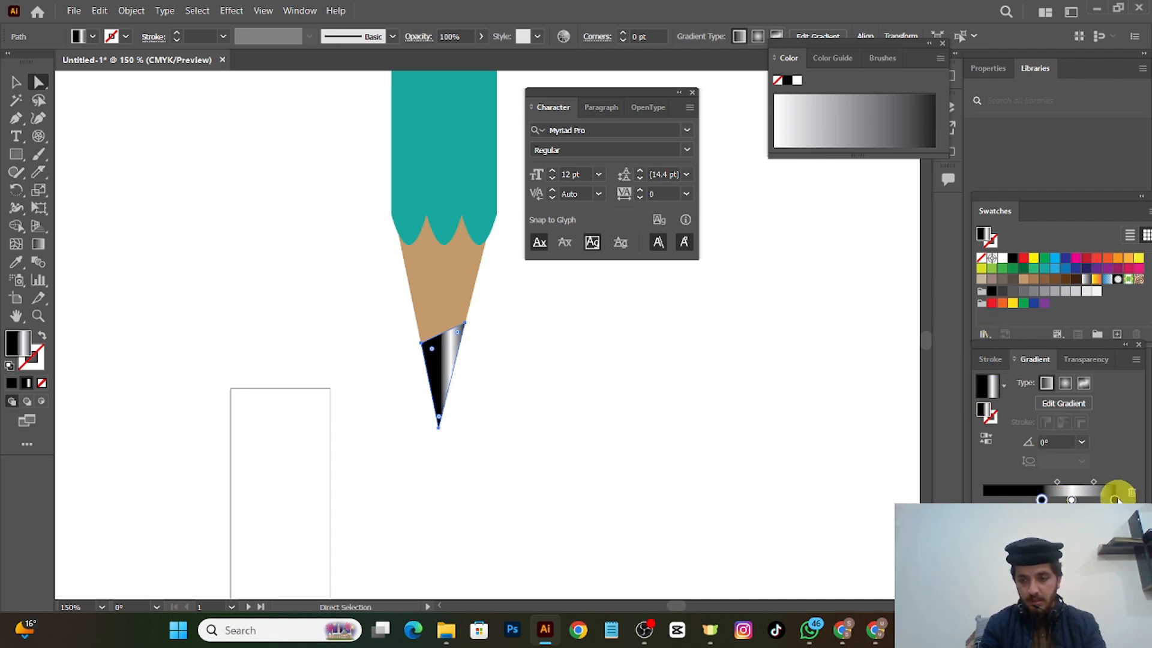
drag(1114, 497, 1097, 497)
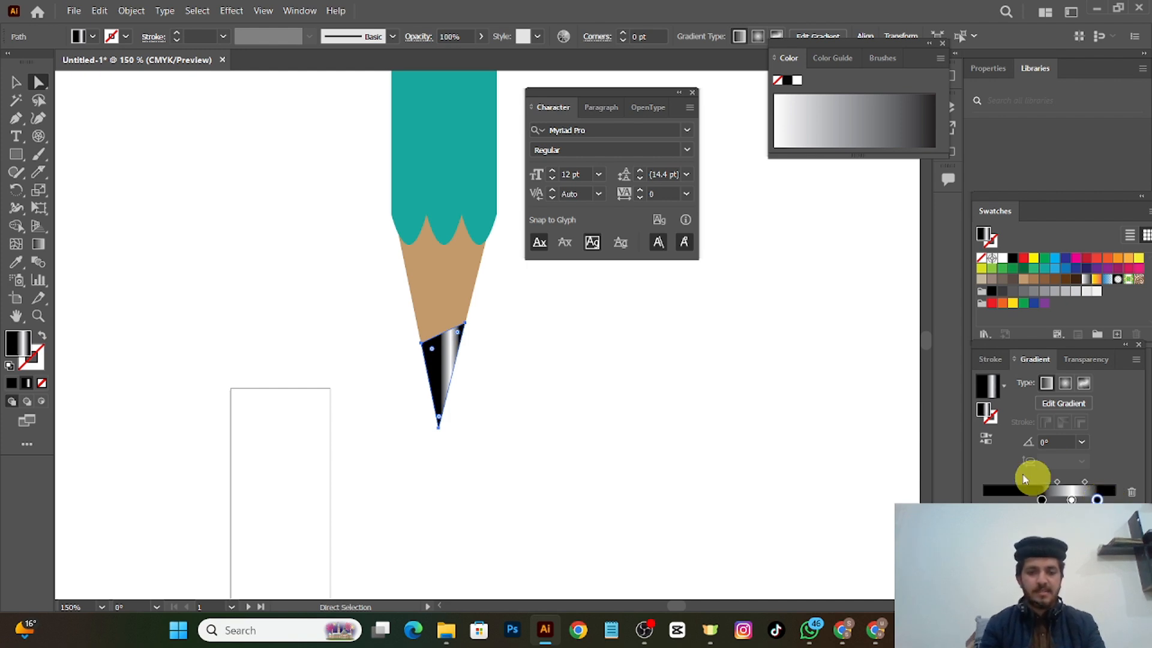
- Close the floating Character and Color panels and deselect the gradient-filled tip
click(691, 92)
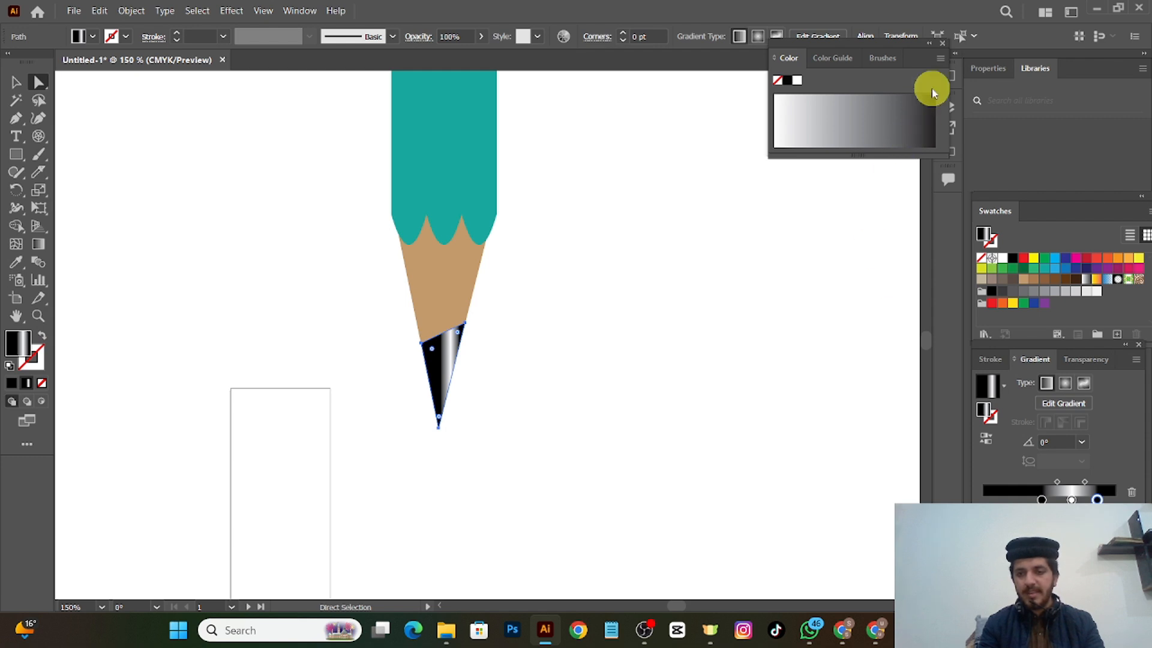
click(943, 44)
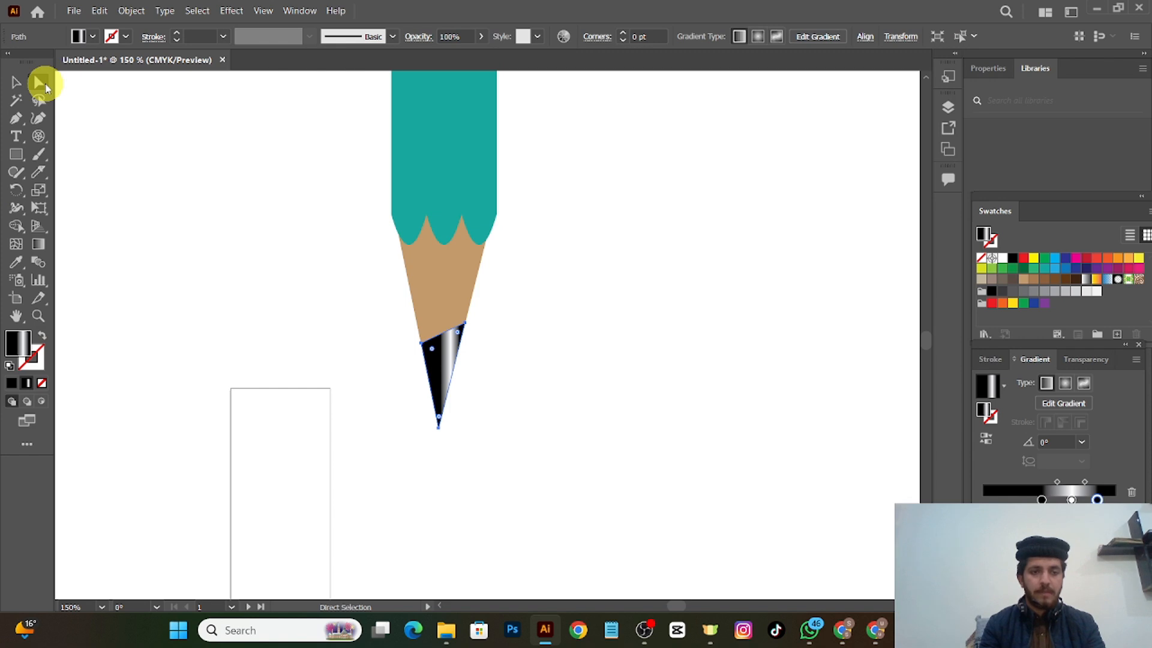
click(271, 168)
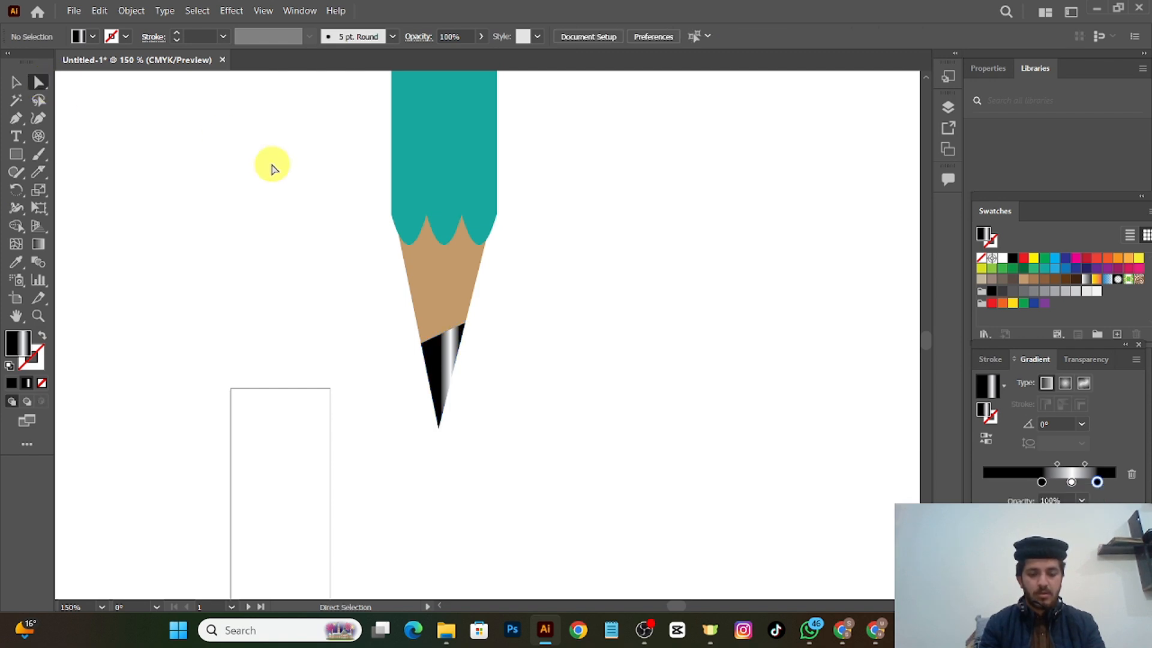
- Try to select or undo the small empty rectangle beside the pencil tip, and leave everything deselected
scroll(271, 169, down, 4)
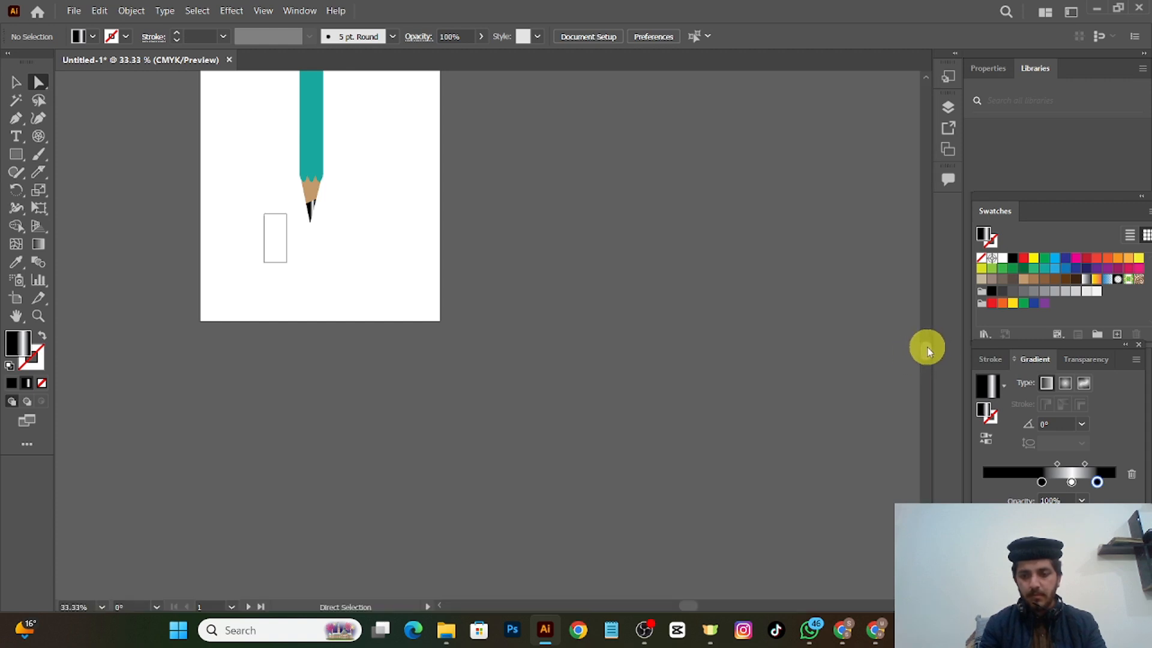
scroll(928, 342, up, 3)
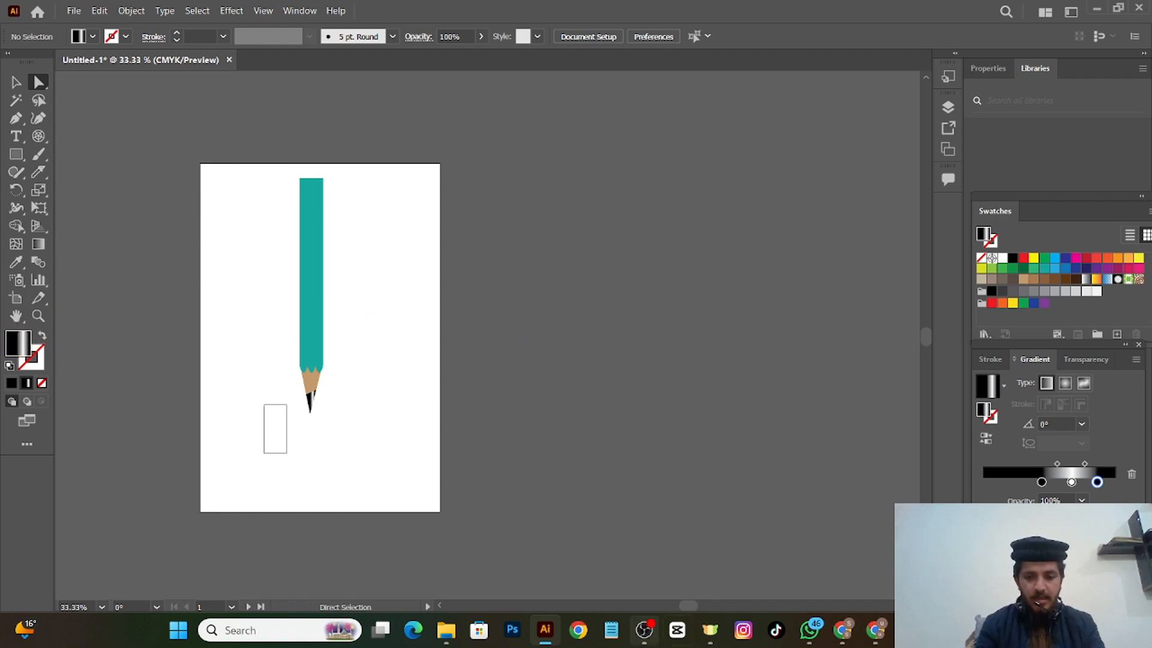
drag(691, 605, 680, 607)
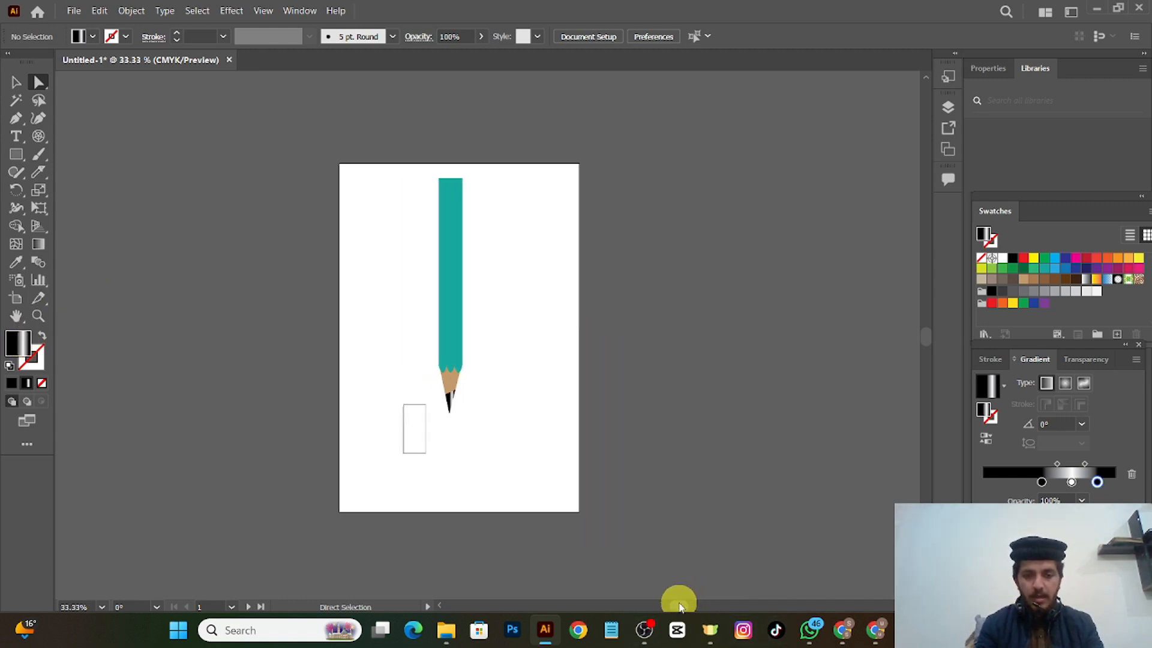
right_click(416, 448)
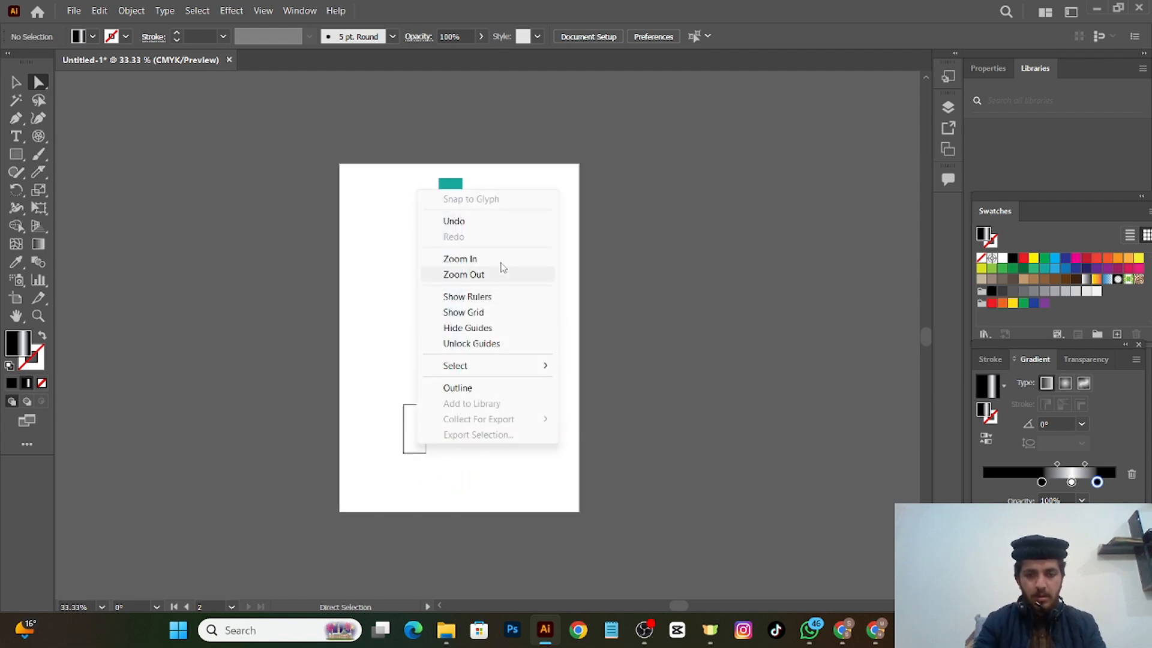
click(479, 228)
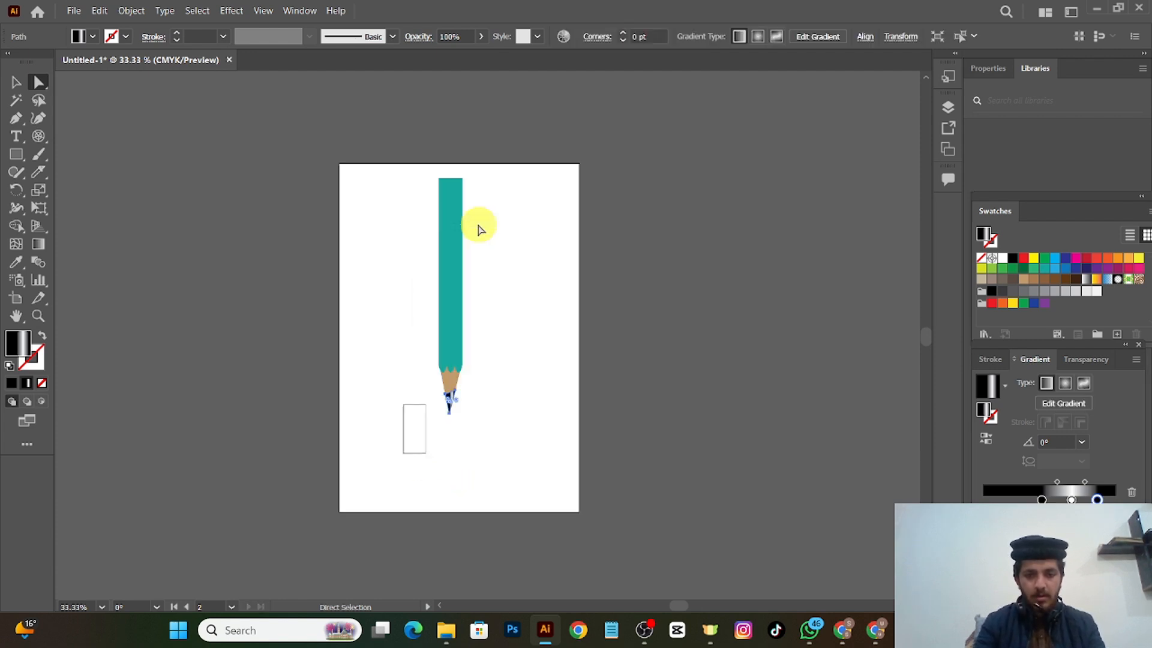
click(493, 404)
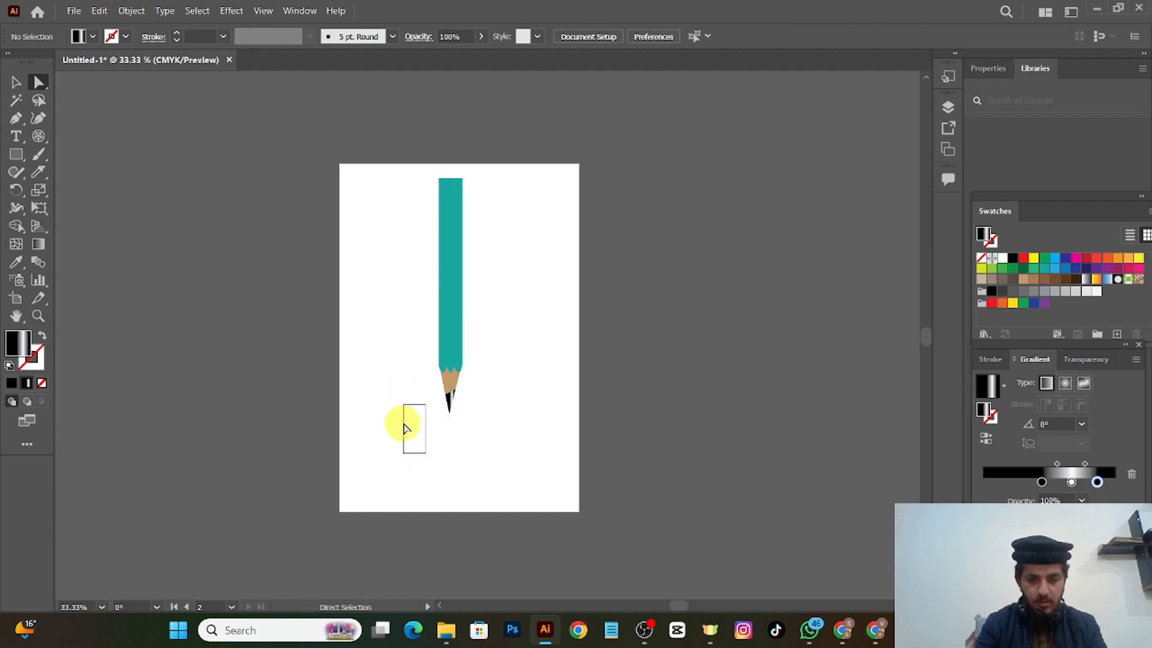
click(428, 435)
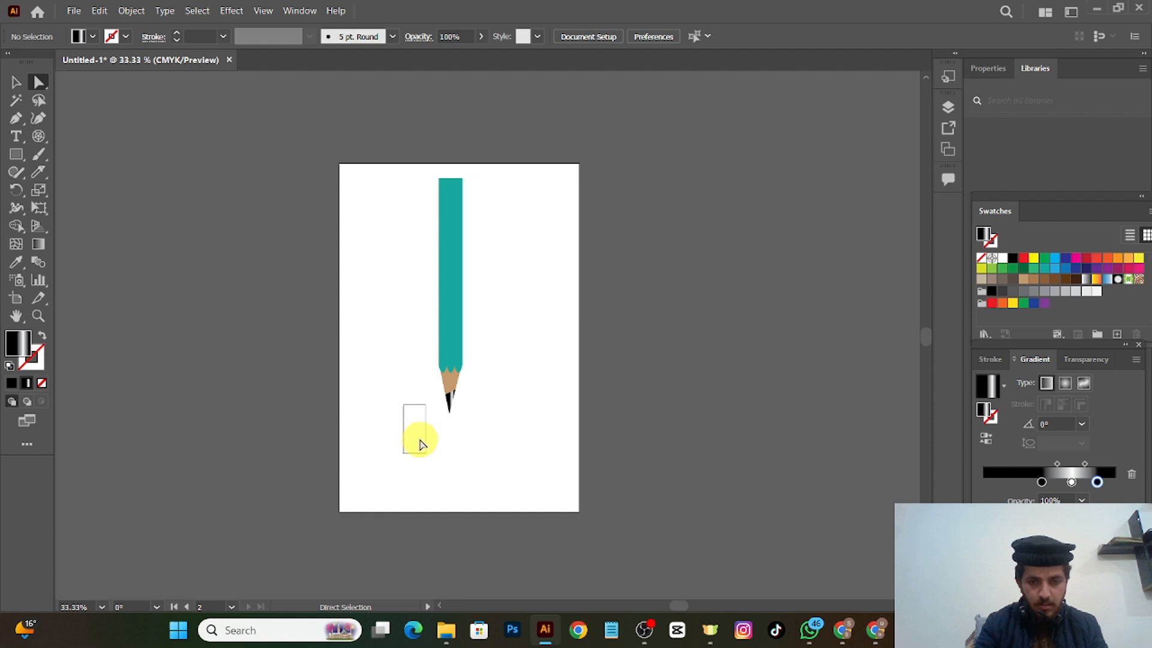
click(419, 443)
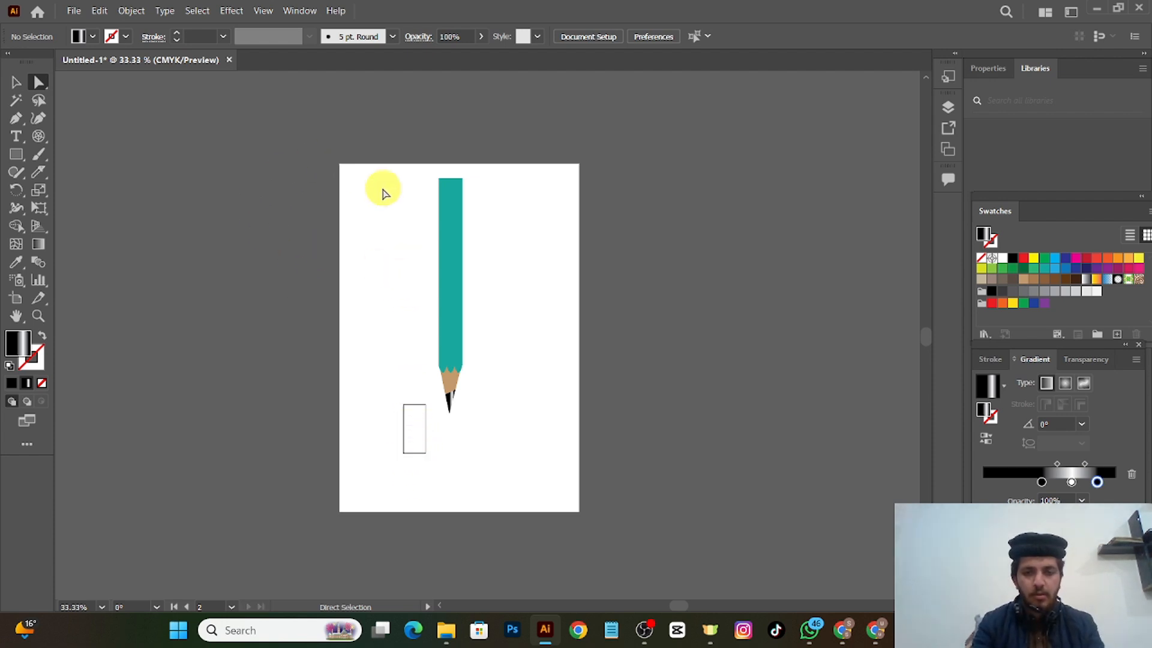
- Group all the pencil's parts and move the pencil down and to the right on the artboard
mouse_move(403, 197)
mouse_down()
mouse_move(442, 208)
mouse_move(488, 278)
mouse_move(536, 318)
mouse_up()
mouse_move(386, 225)
mouse_down()
mouse_move(510, 249)
mouse_move(542, 458)
mouse_move(543, 404)
mouse_up()
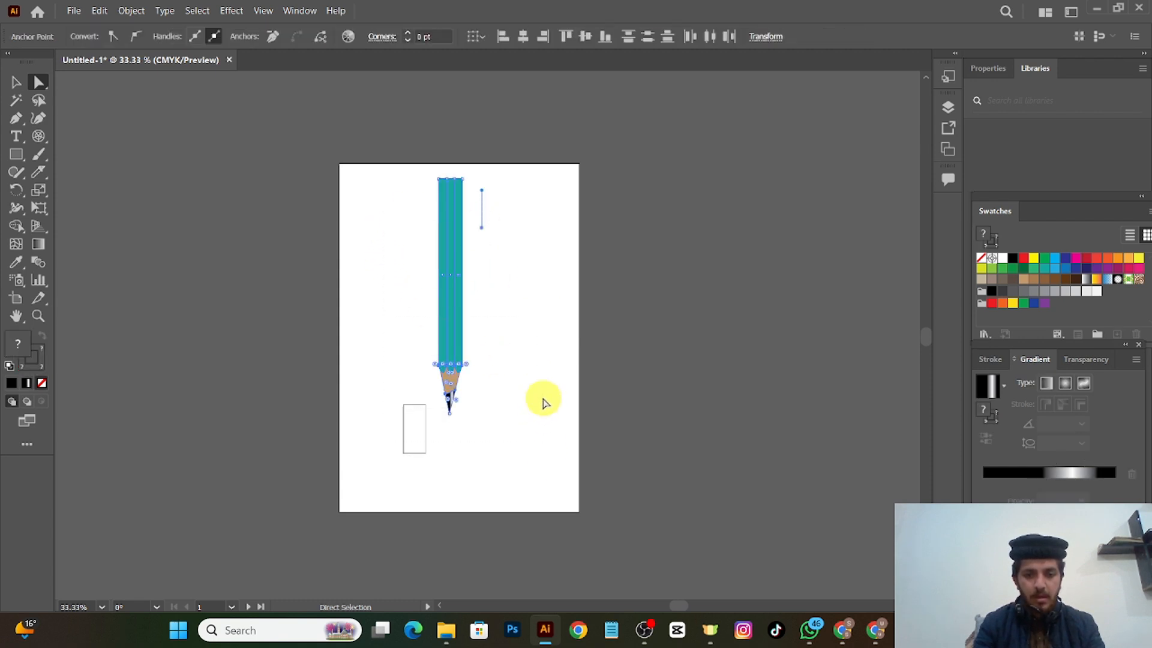
key(ctrl+g)
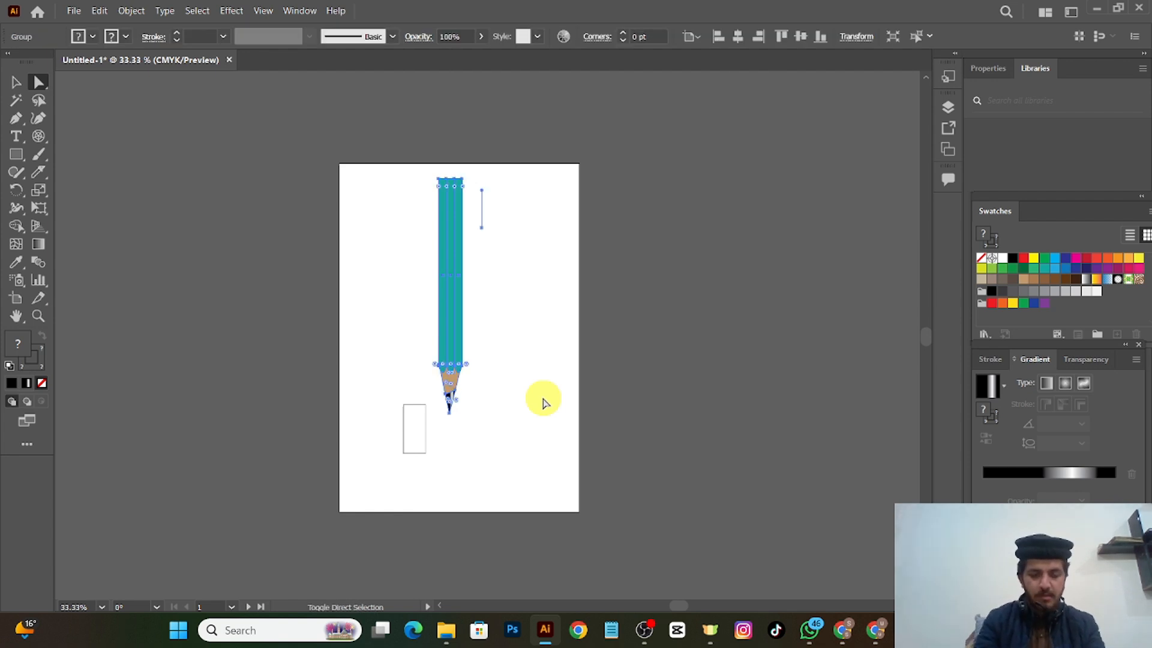
key(shift+t)
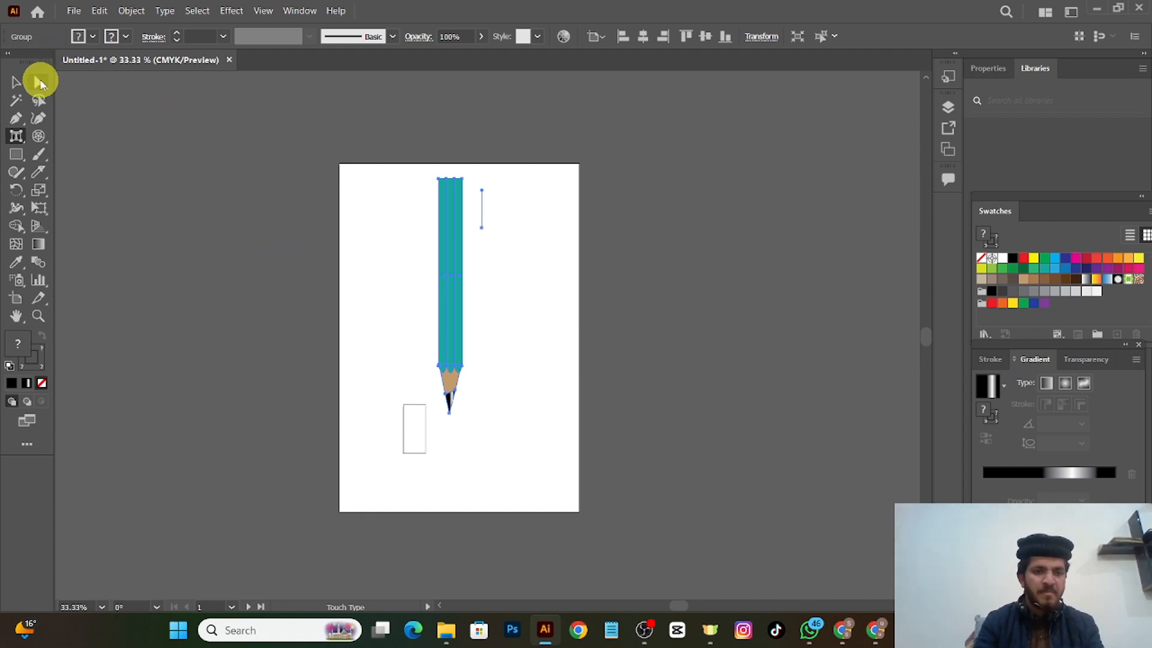
click(39, 83)
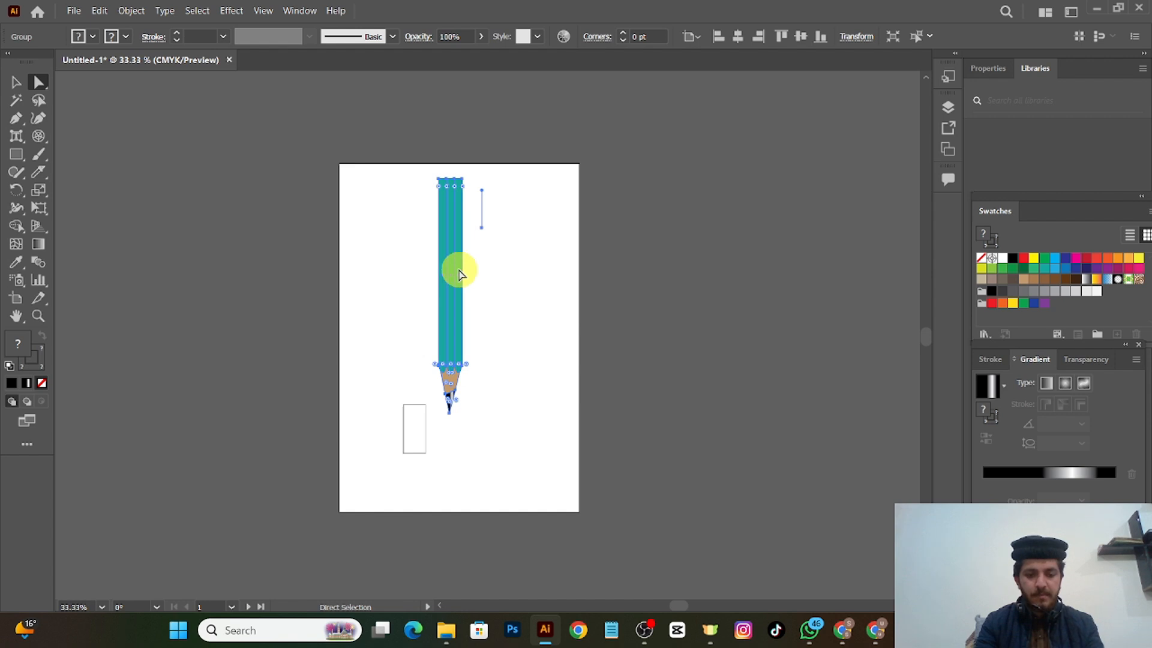
key(ctrl)
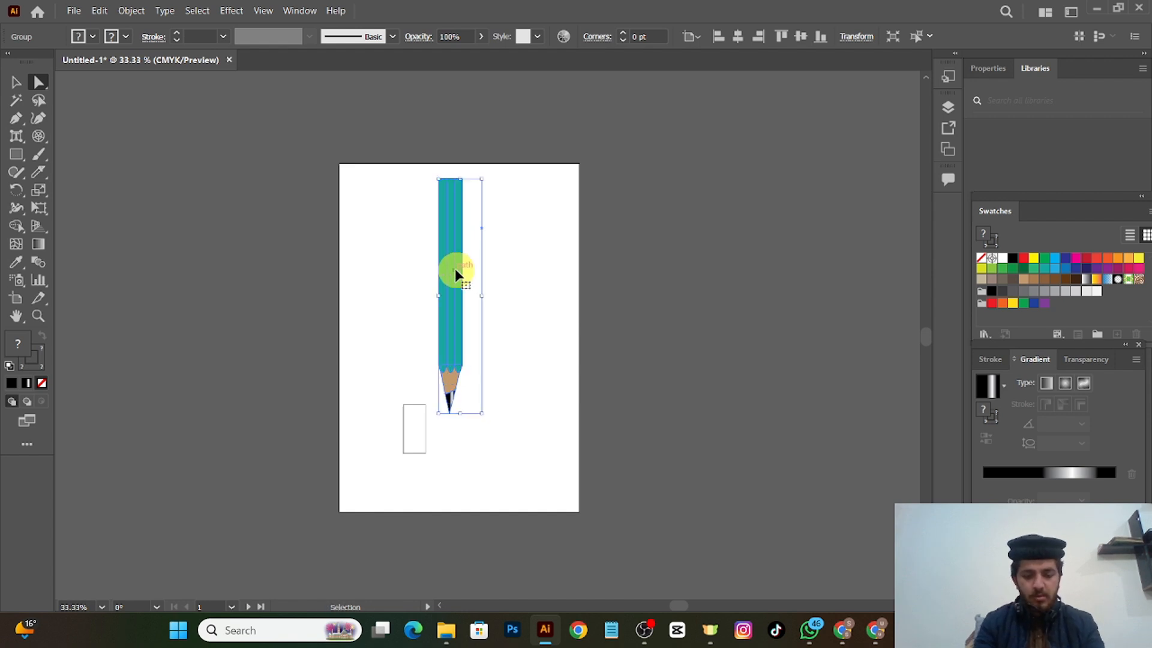
drag(460, 287, 492, 337)
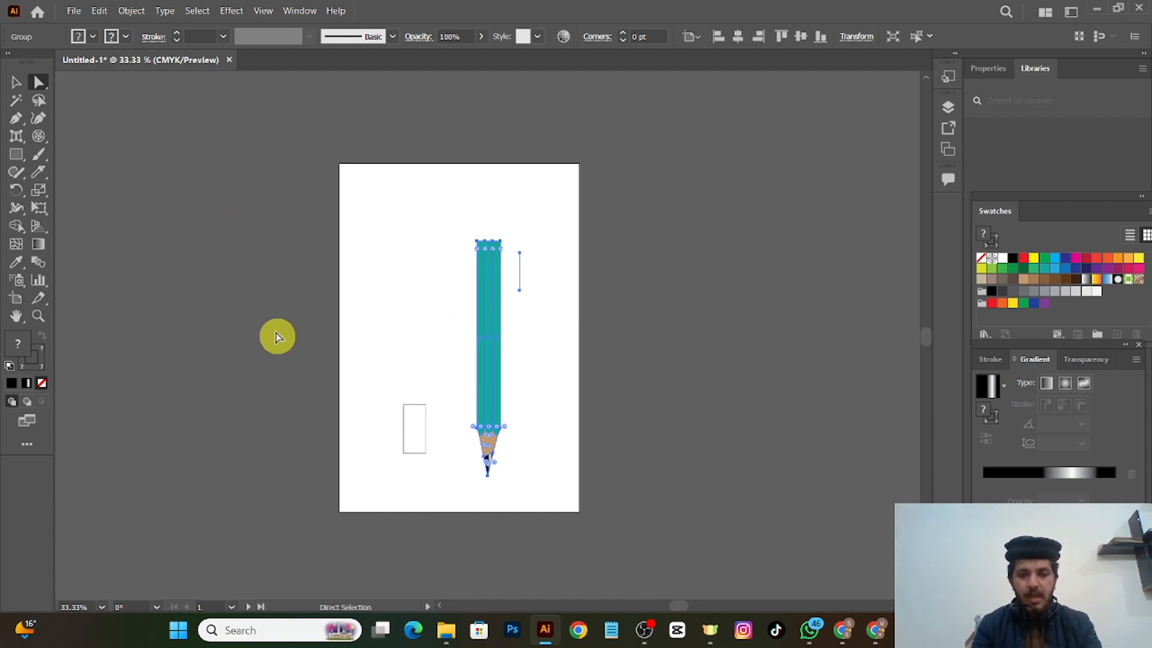
- Draw a rectangle about 60 pt wide directly on top of the teal body, matching the body's width
click(18, 154)
drag(20, 155, 96, 148)
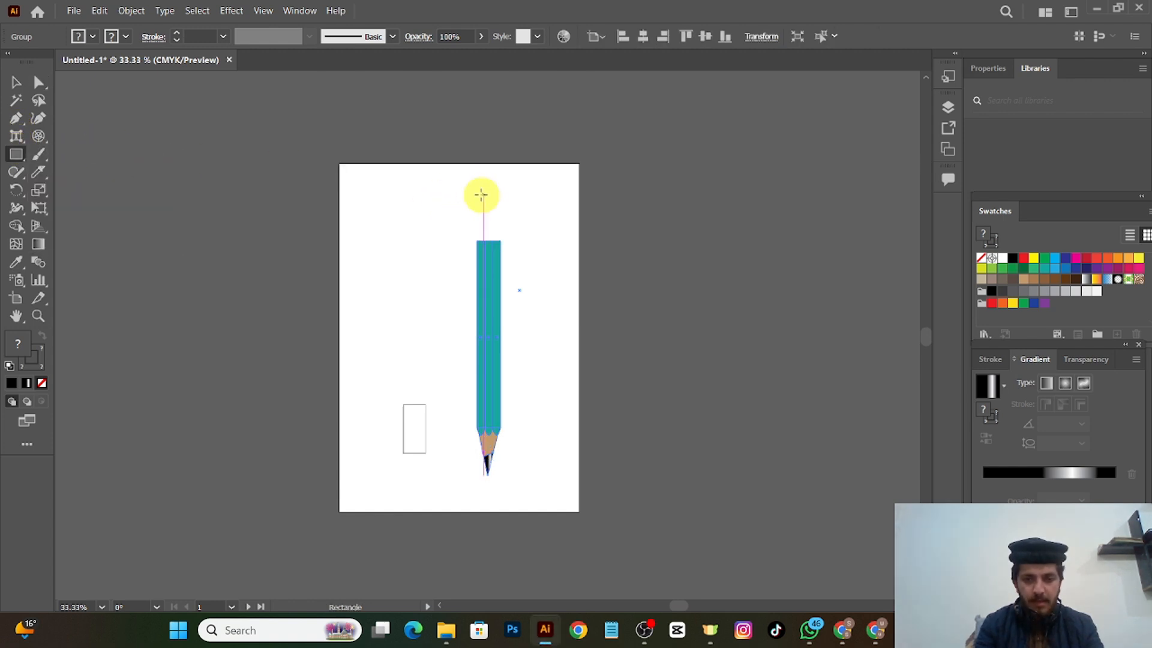
drag(477, 195, 501, 240)
click(569, 234)
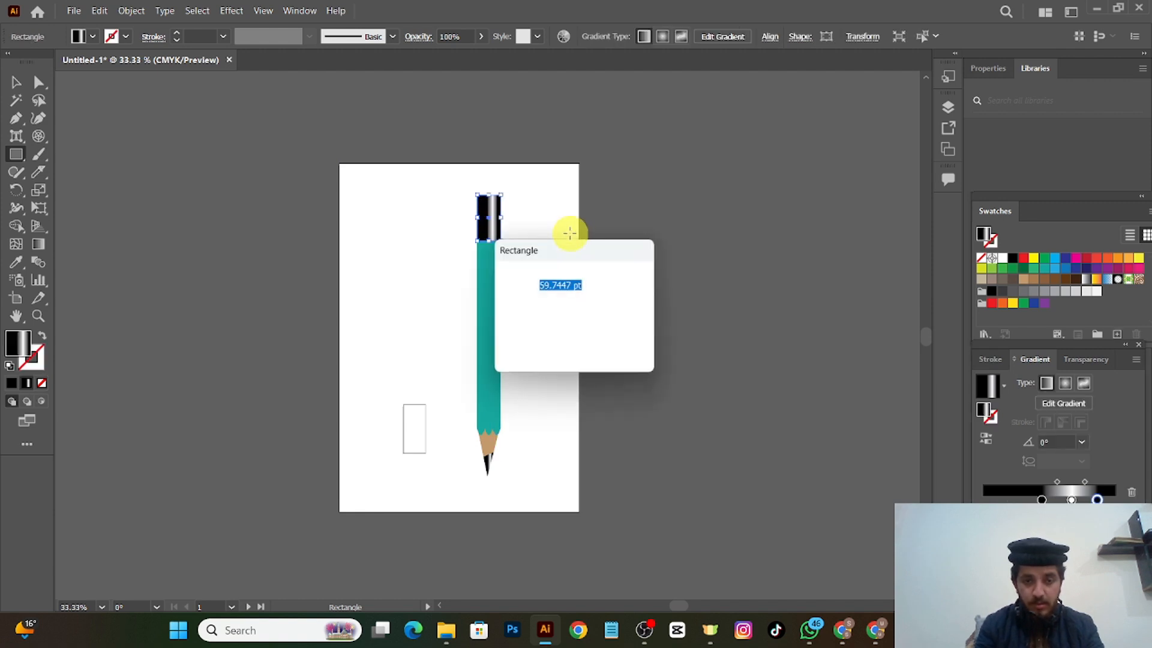
click(624, 341)
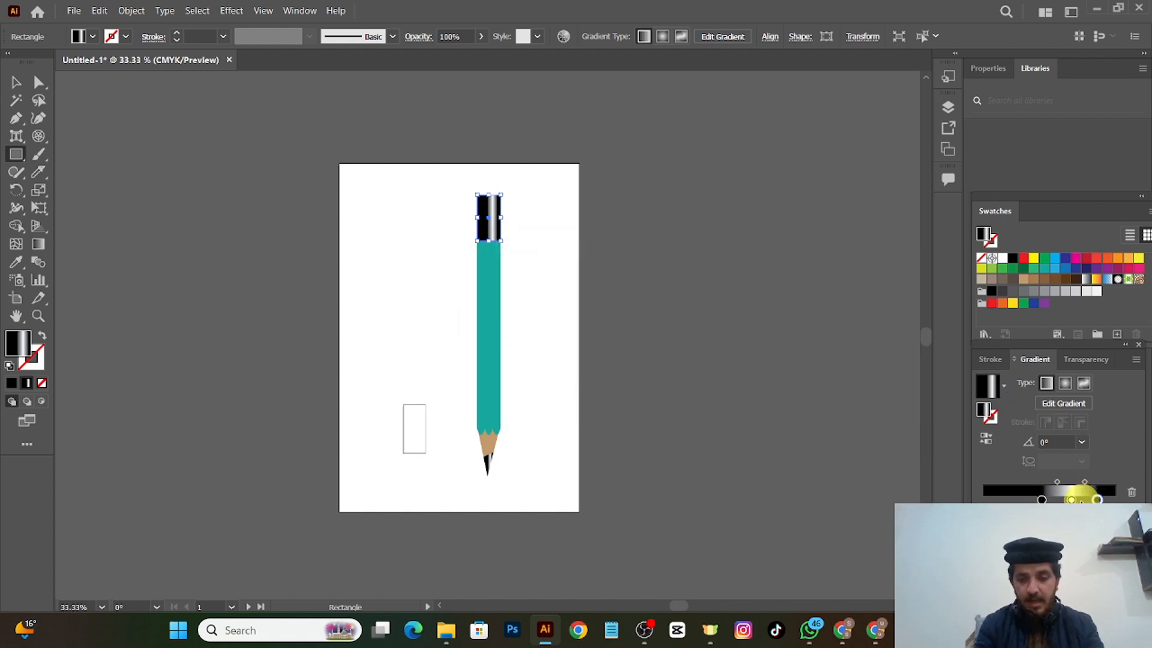
- Add a yellow stop to the new rectangle's gradient and remove both black stops
mouse_move(1032, 258)
mouse_down()
mouse_move(1084, 425)
mouse_move(1069, 492)
mouse_up()
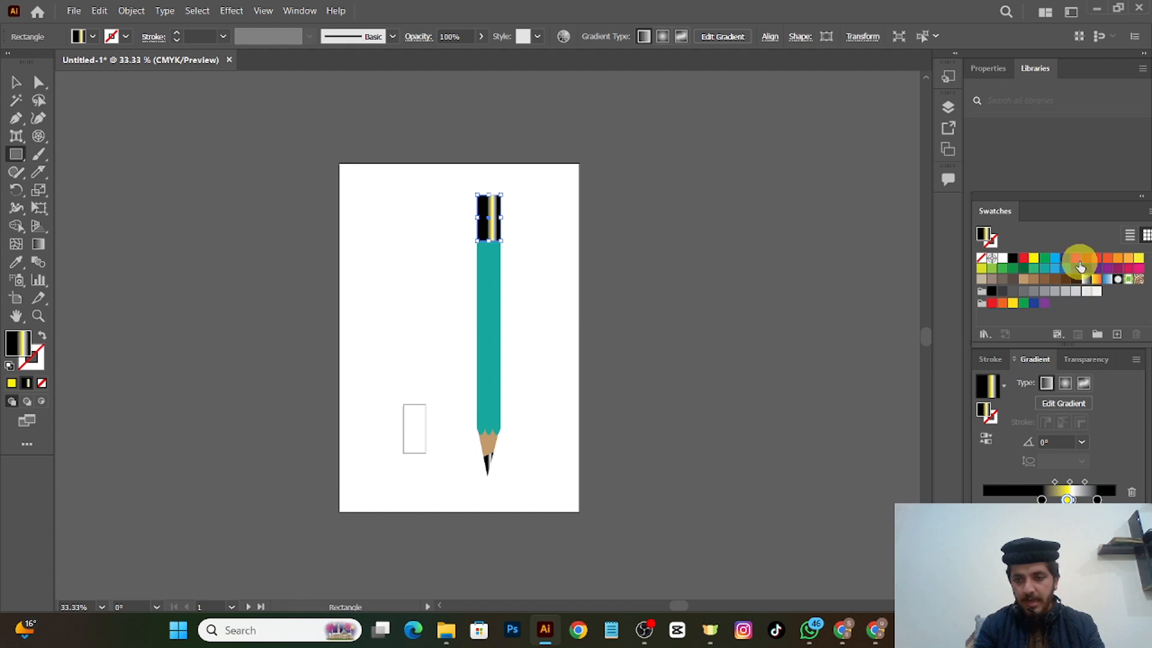
drag(1042, 500, 1043, 552)
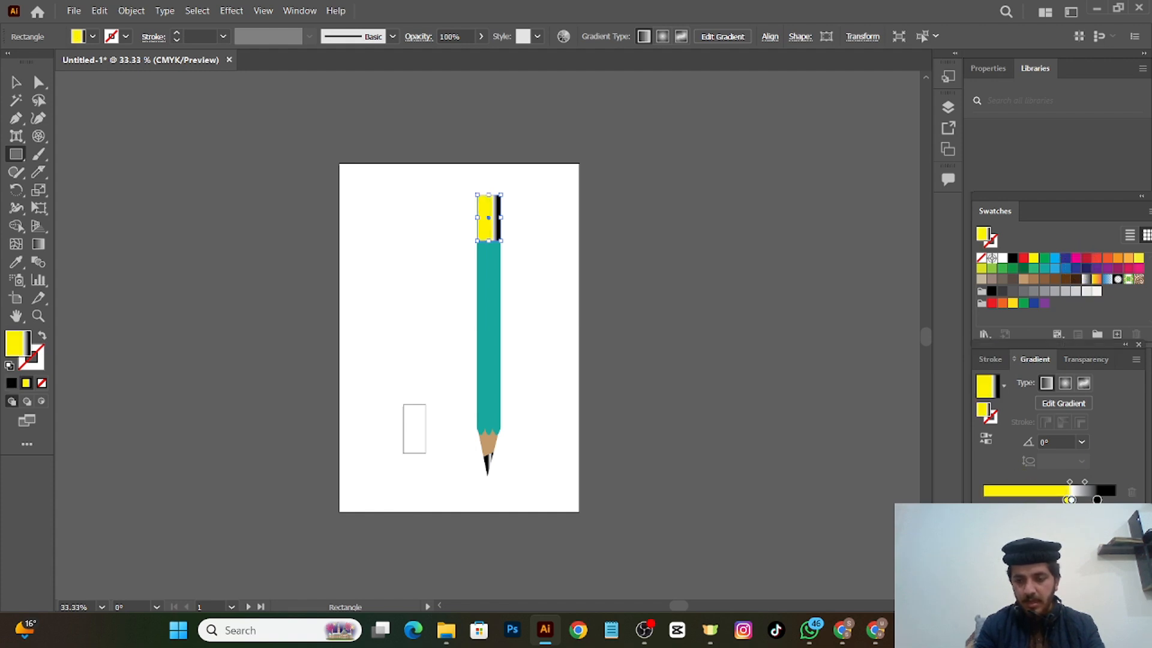
drag(1097, 499, 1098, 546)
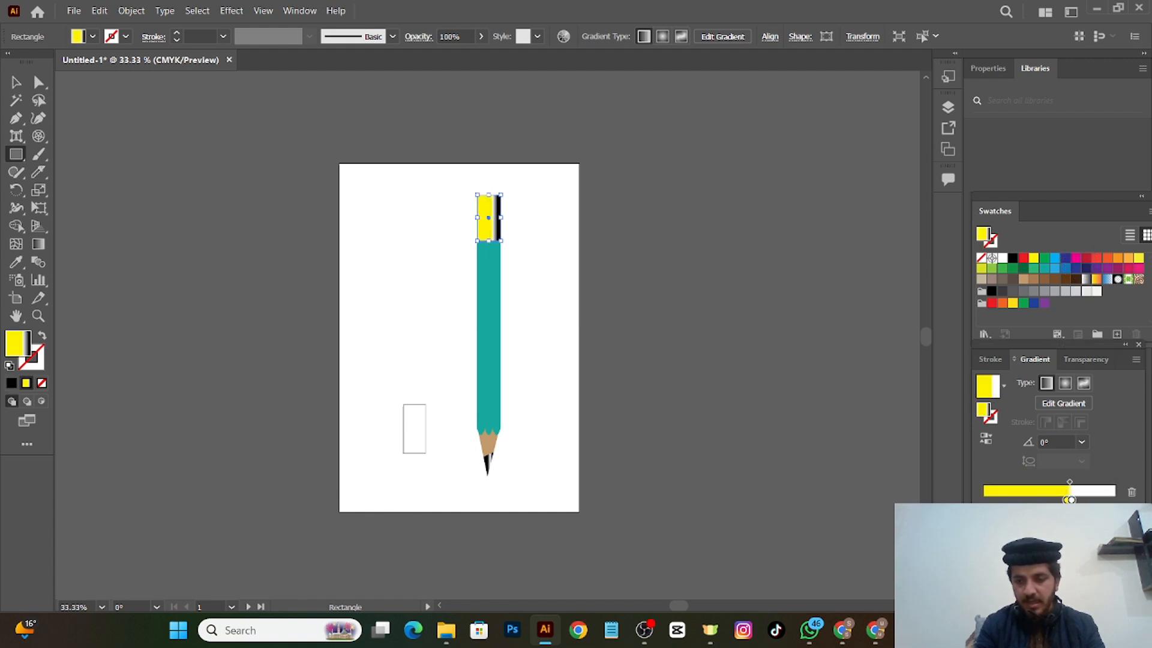
- Shift the remaining gradient stops to the far right end and add an orange stop (C=0 M=50 Y=100 K=0) near the left end
click(1071, 499)
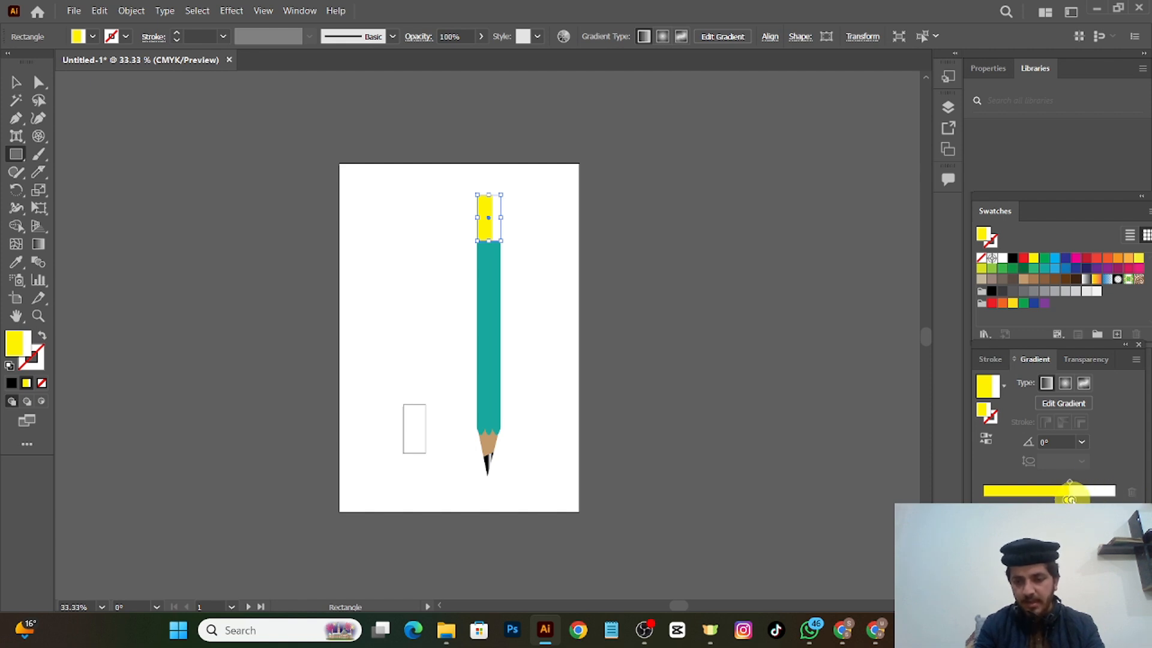
drag(1080, 499, 1134, 499)
click(1078, 495)
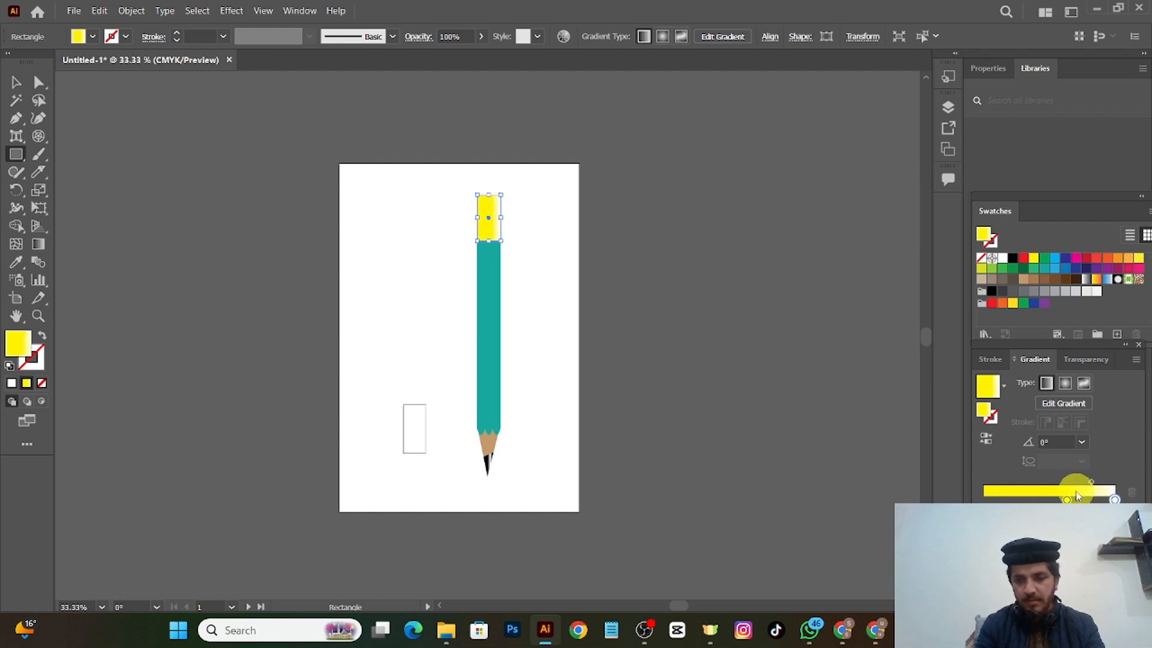
drag(1080, 501, 1128, 500)
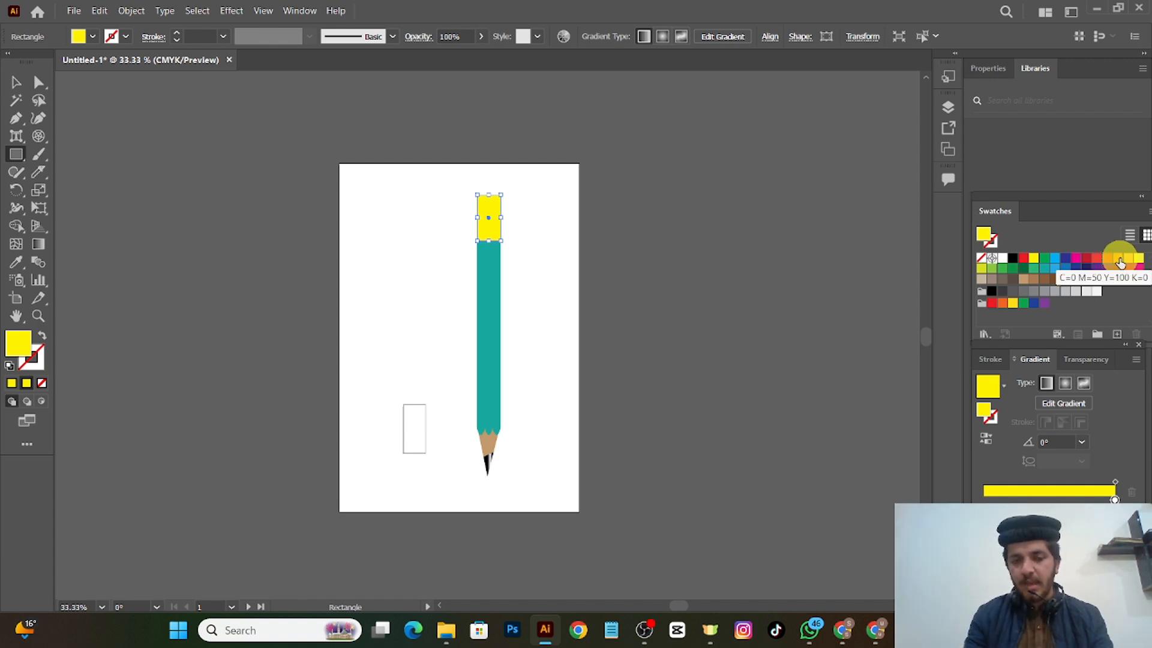
mouse_move(1119, 262)
mouse_down()
mouse_move(1042, 476)
mouse_move(1008, 499)
mouse_up()
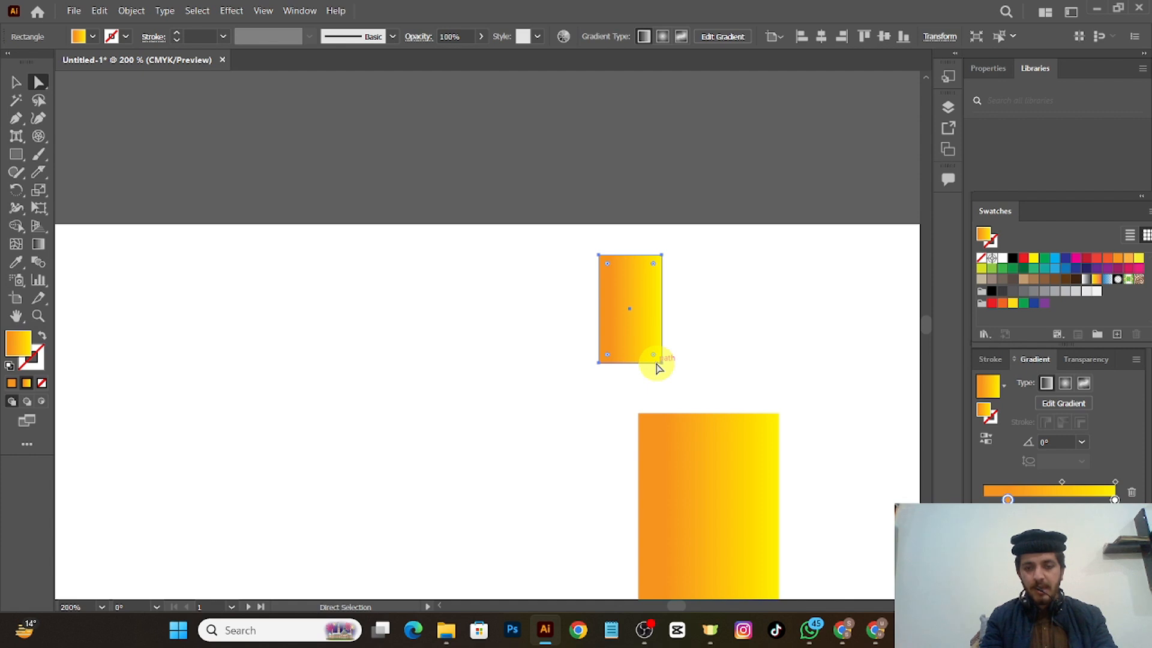
- Enlarge the small gradient rectangle above the pencil to about 39 by 49 pt, and delete it
click(618, 351)
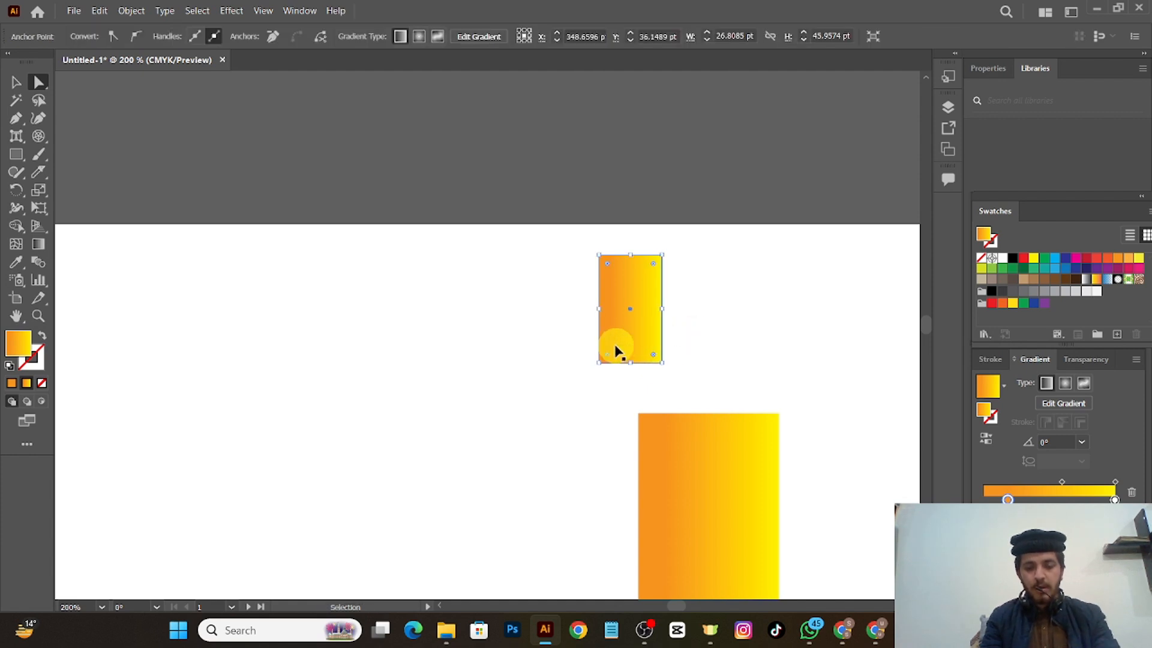
key(ctrl+t)
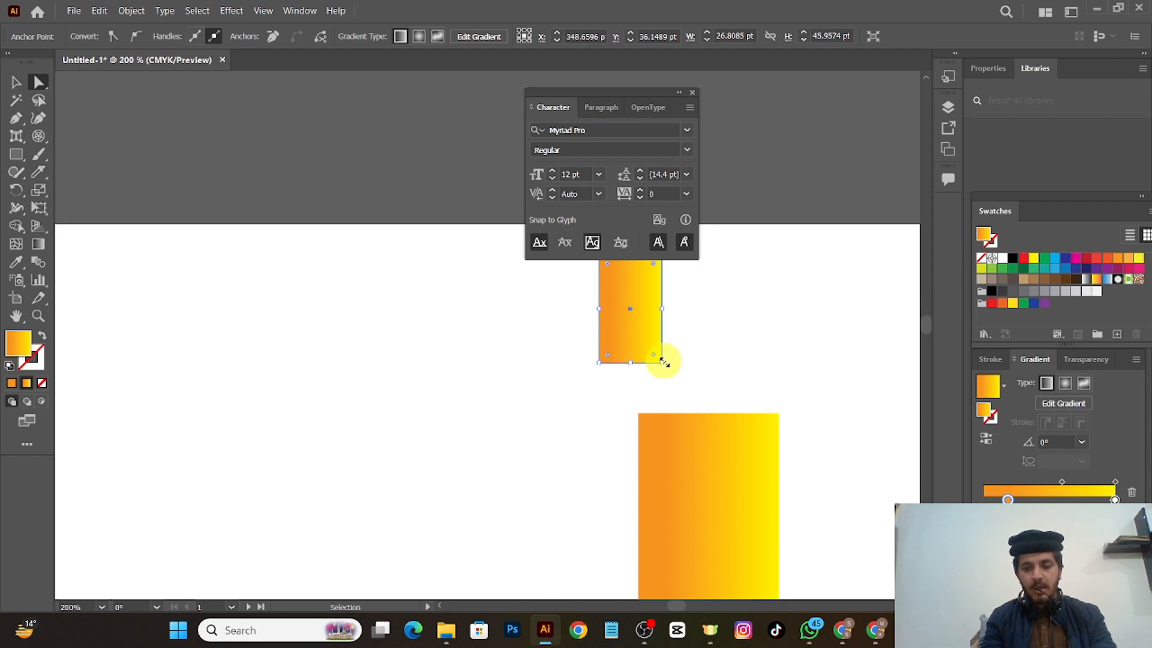
drag(662, 361, 692, 374)
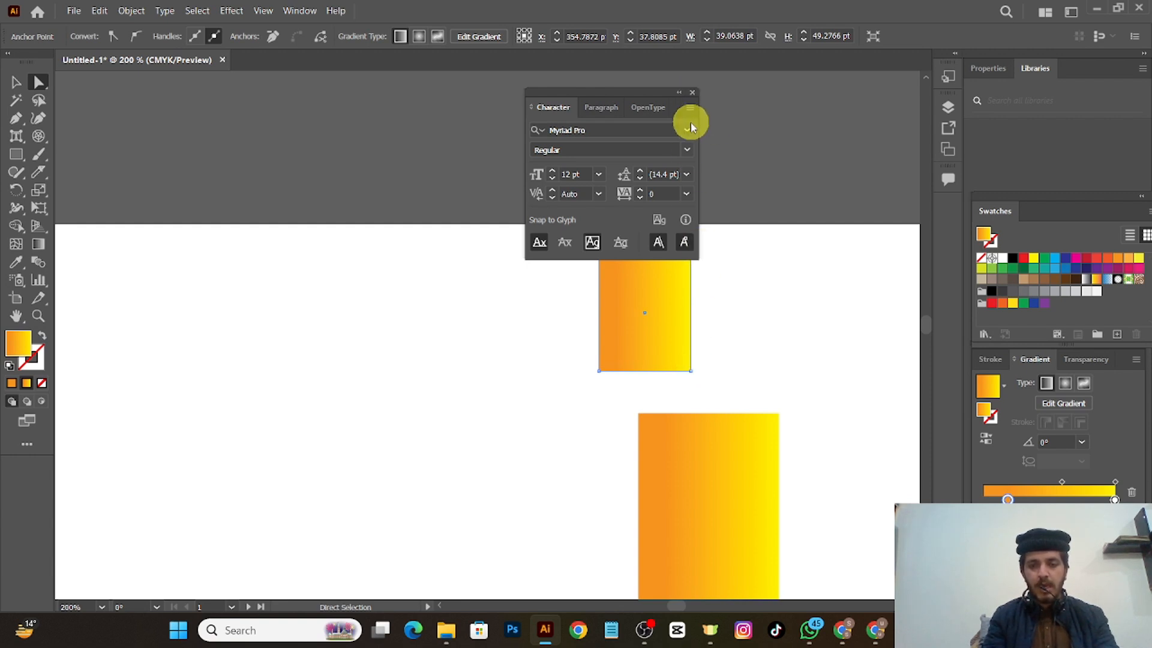
click(693, 92)
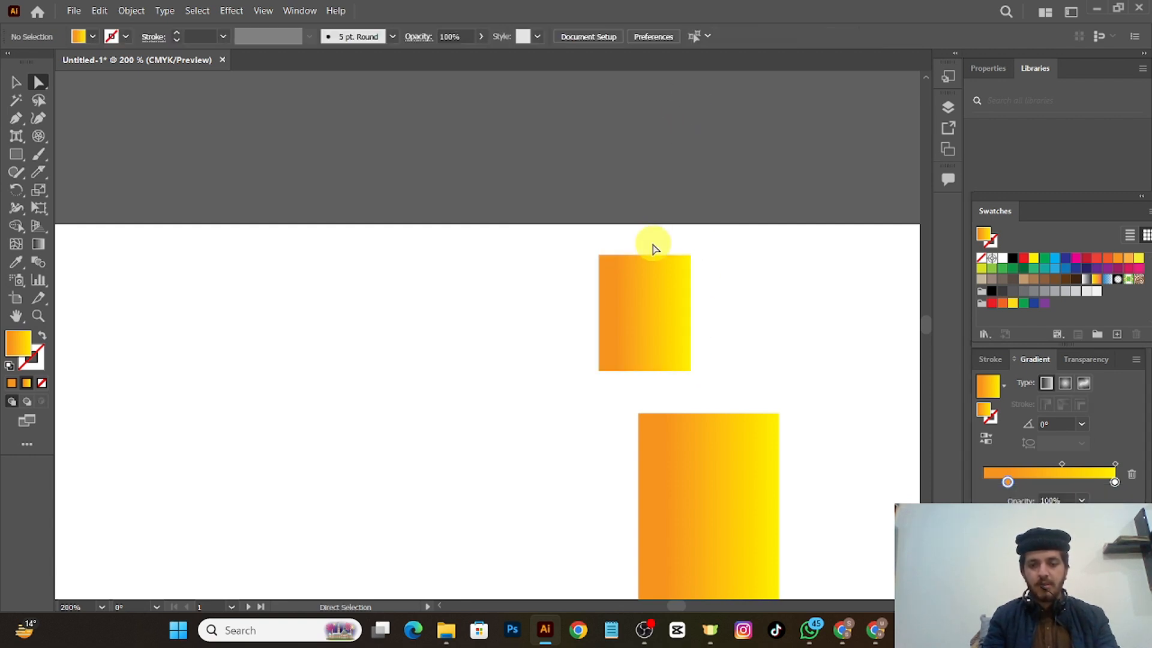
click(658, 278)
key(Delete)
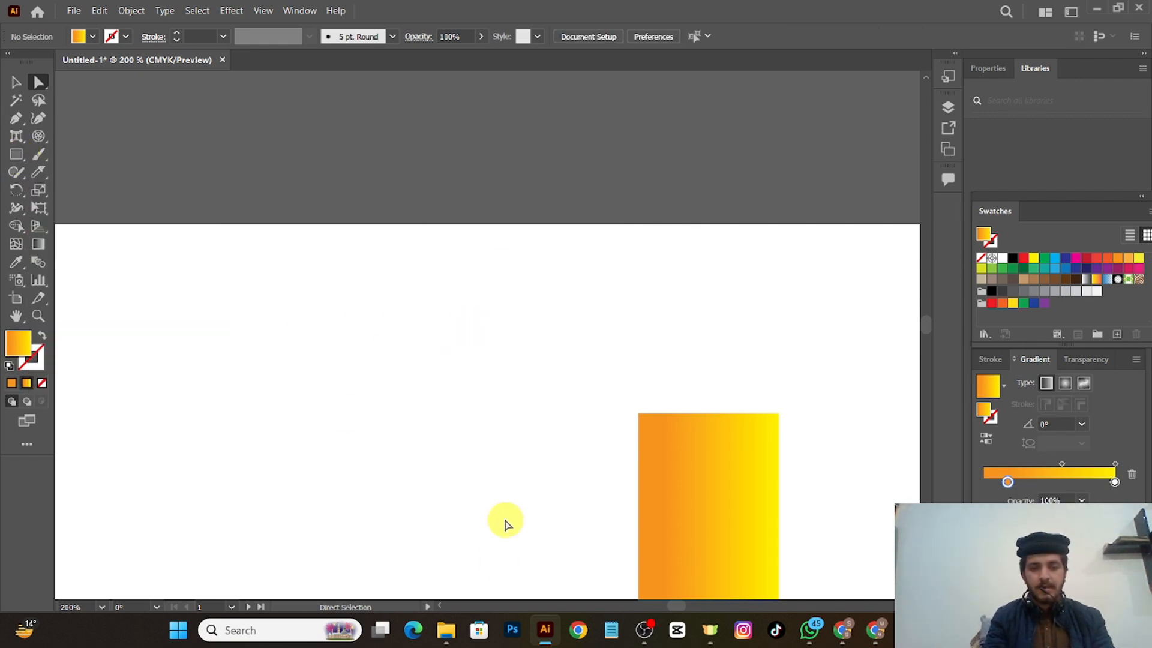
- Draw a short rectangle with the orange-yellow gradient on top of the pencil's end piece, undoing the misaligned first try so both edges match
key(m)
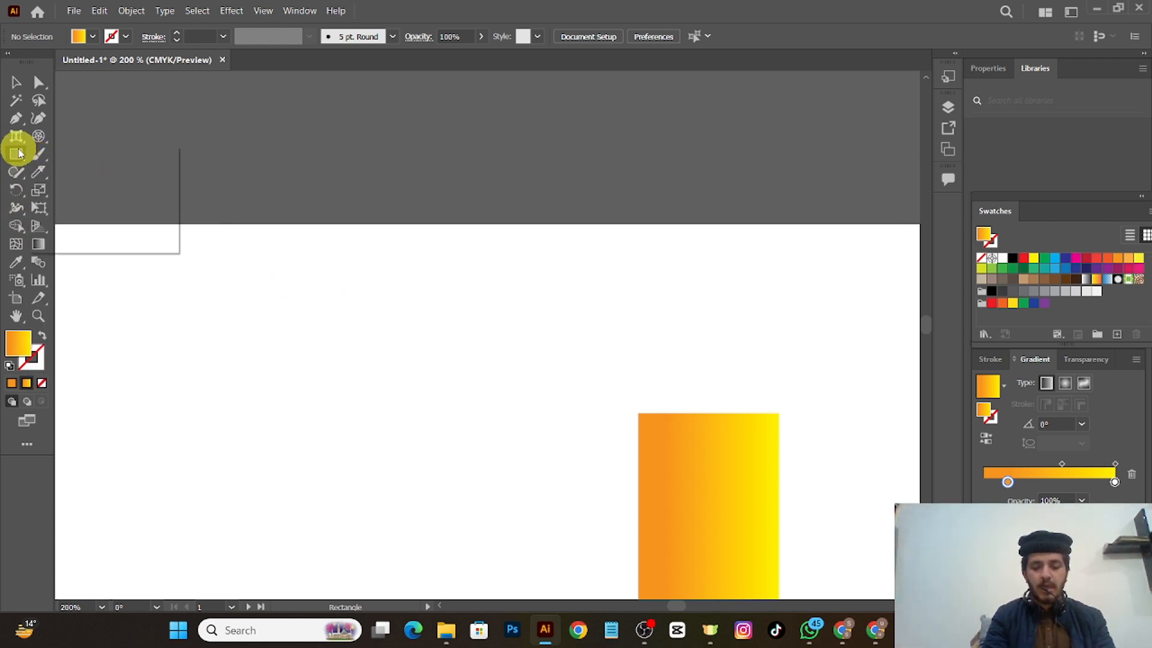
click(18, 153)
click(99, 153)
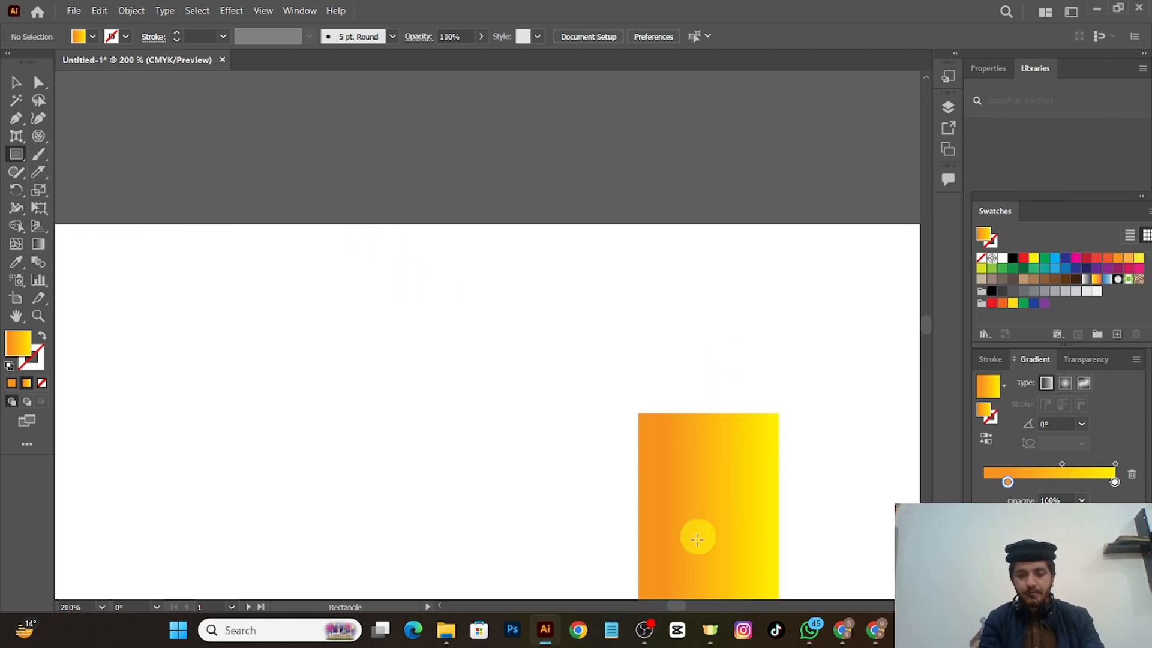
drag(677, 606, 670, 606)
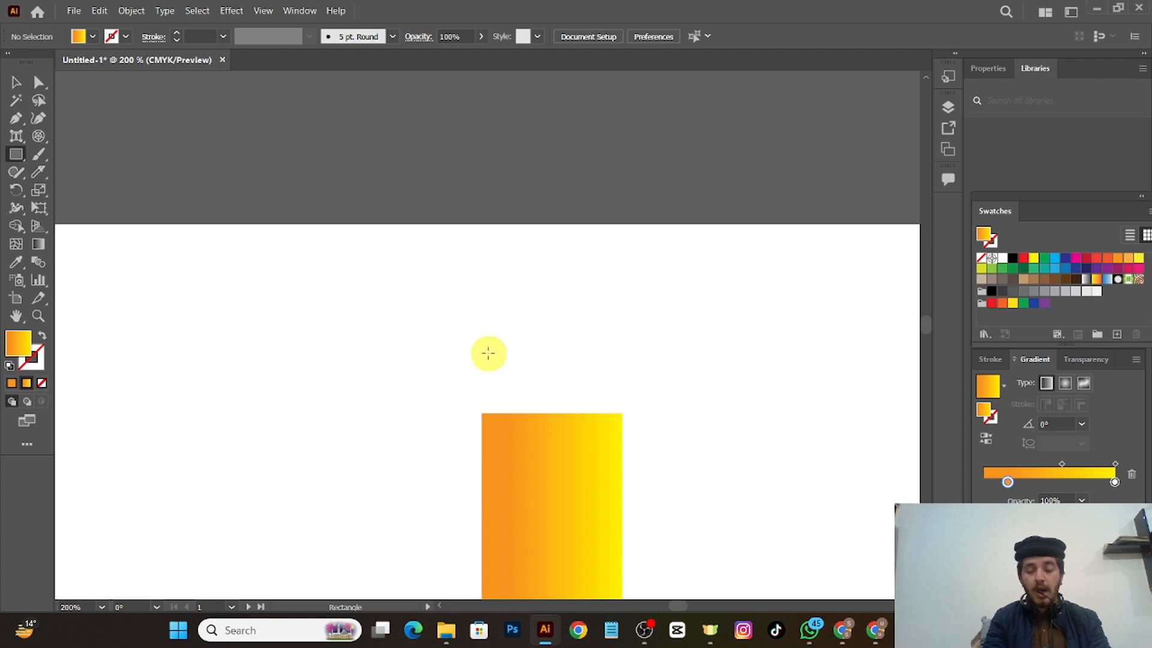
drag(477, 324, 624, 413)
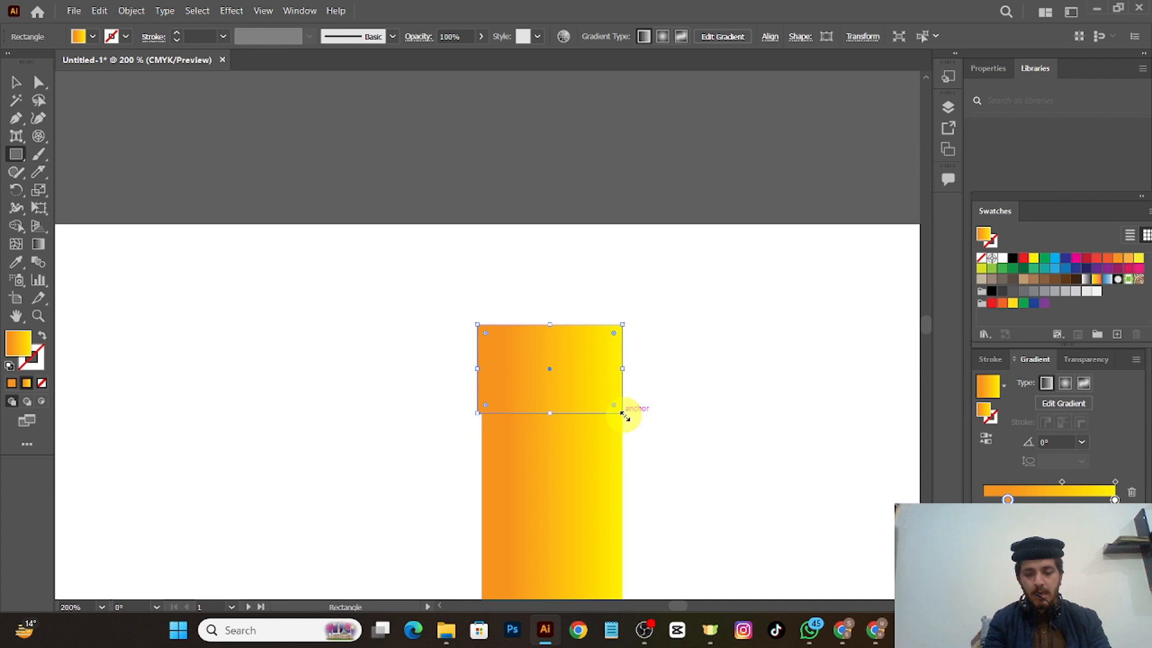
key(ctrl+z)
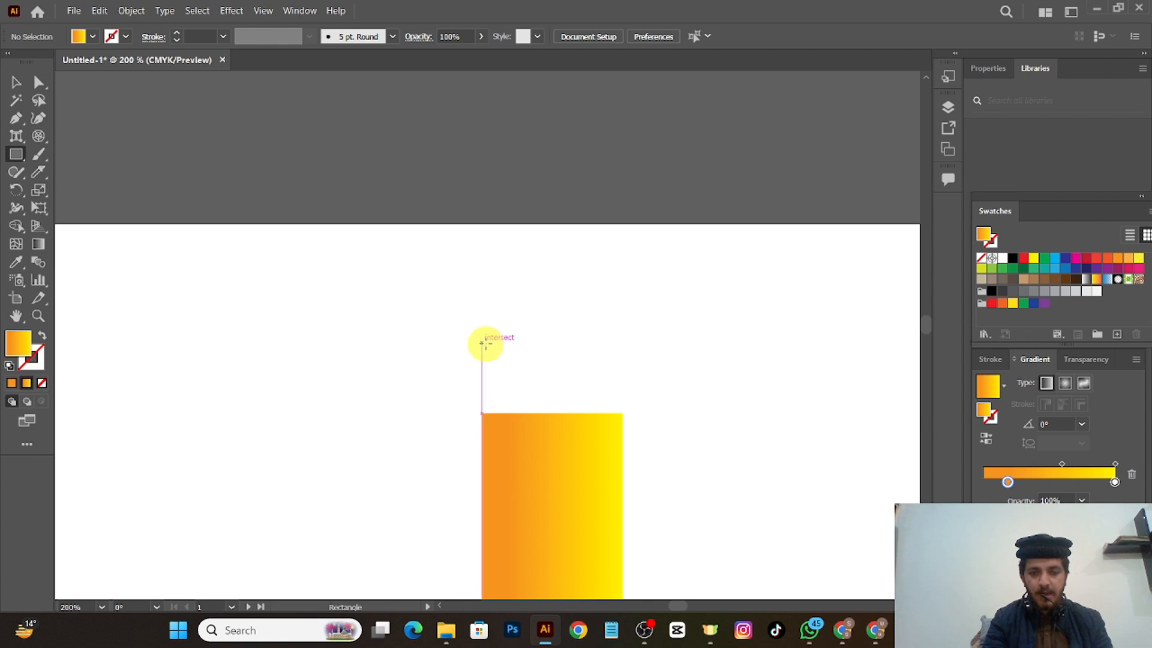
drag(481, 342, 622, 413)
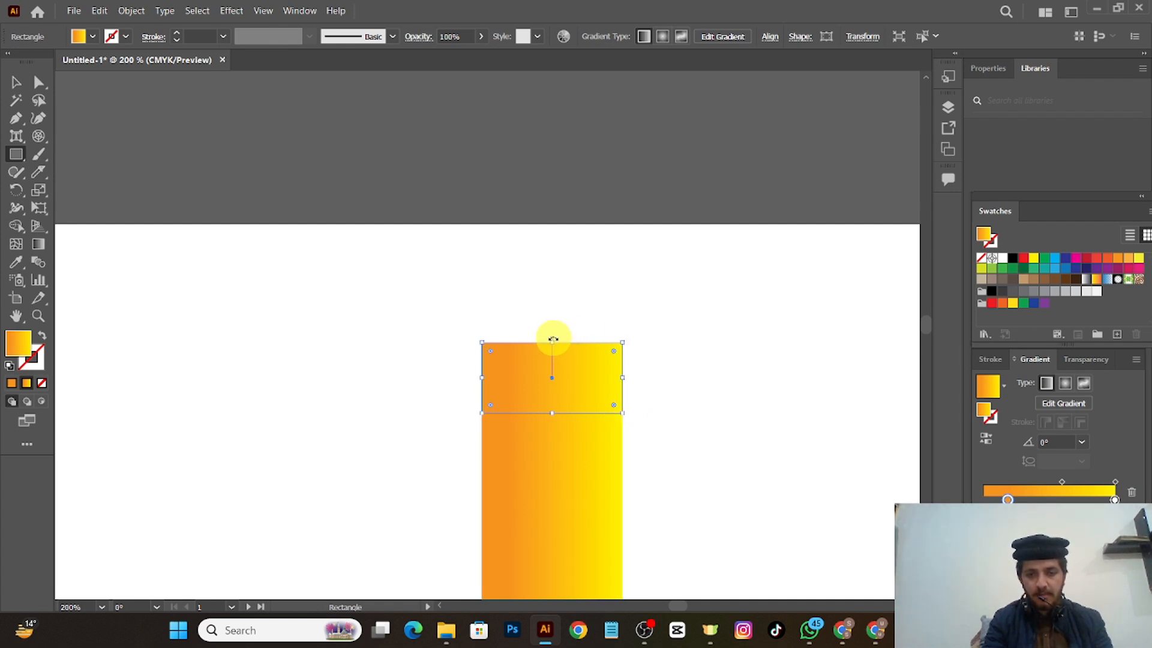
- Extend the short rectangle on the pencil's end piece upward and round its two upper corners to about 10.85 pt
drag(553, 339, 552, 316)
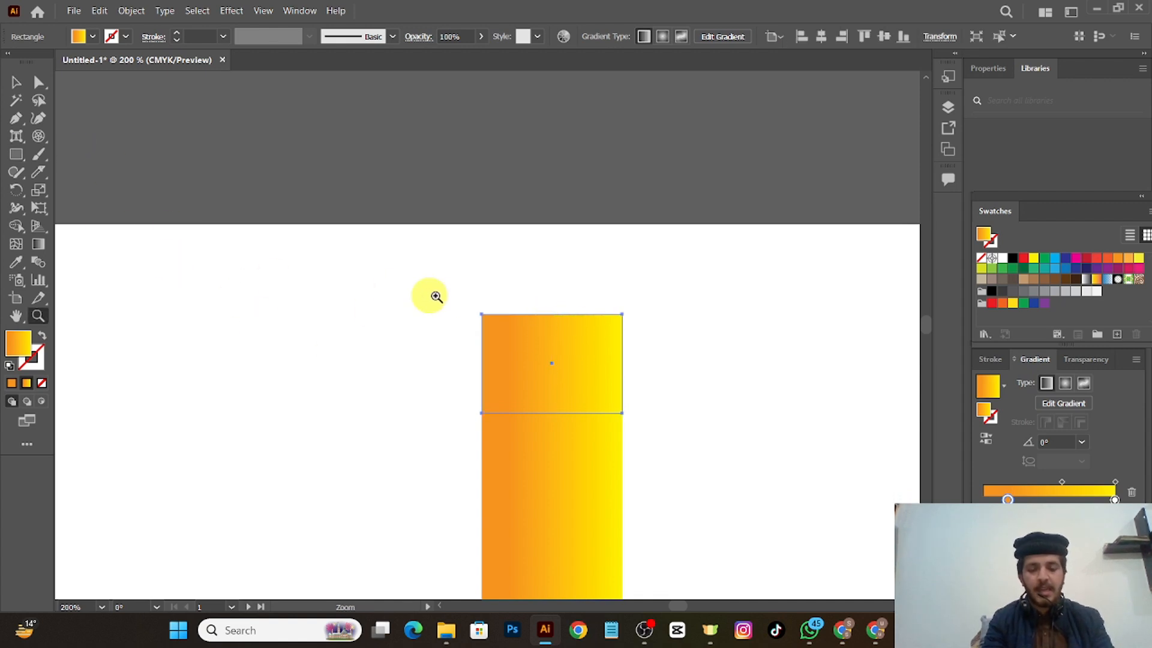
key(a)
drag(465, 291, 508, 332)
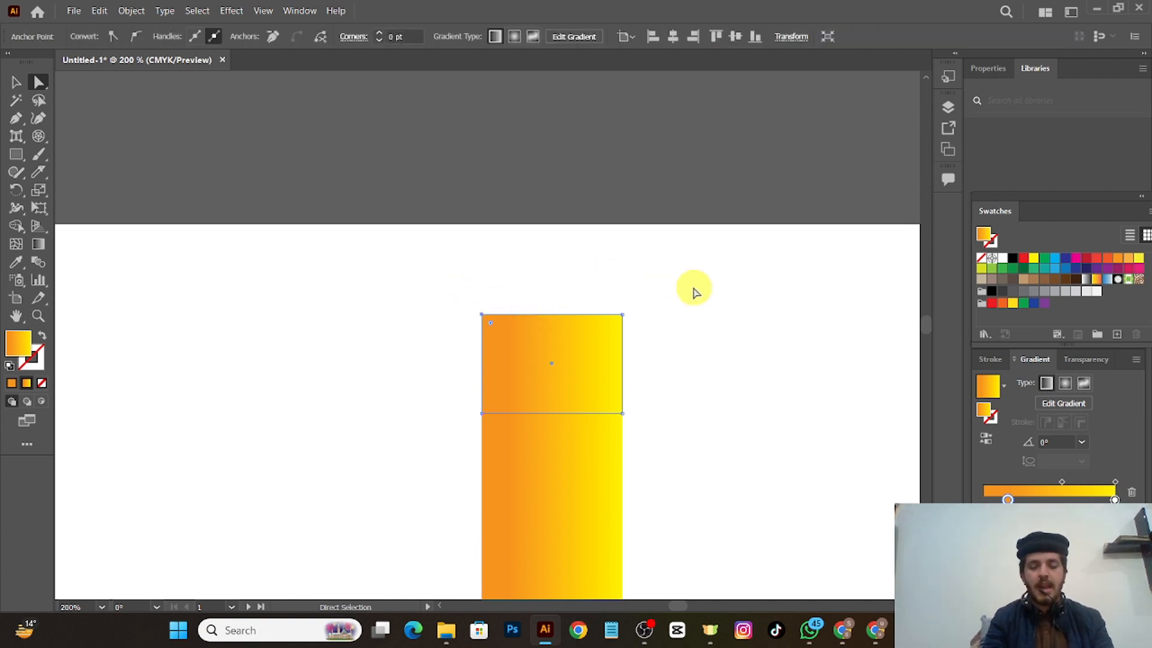
drag(684, 289, 464, 338)
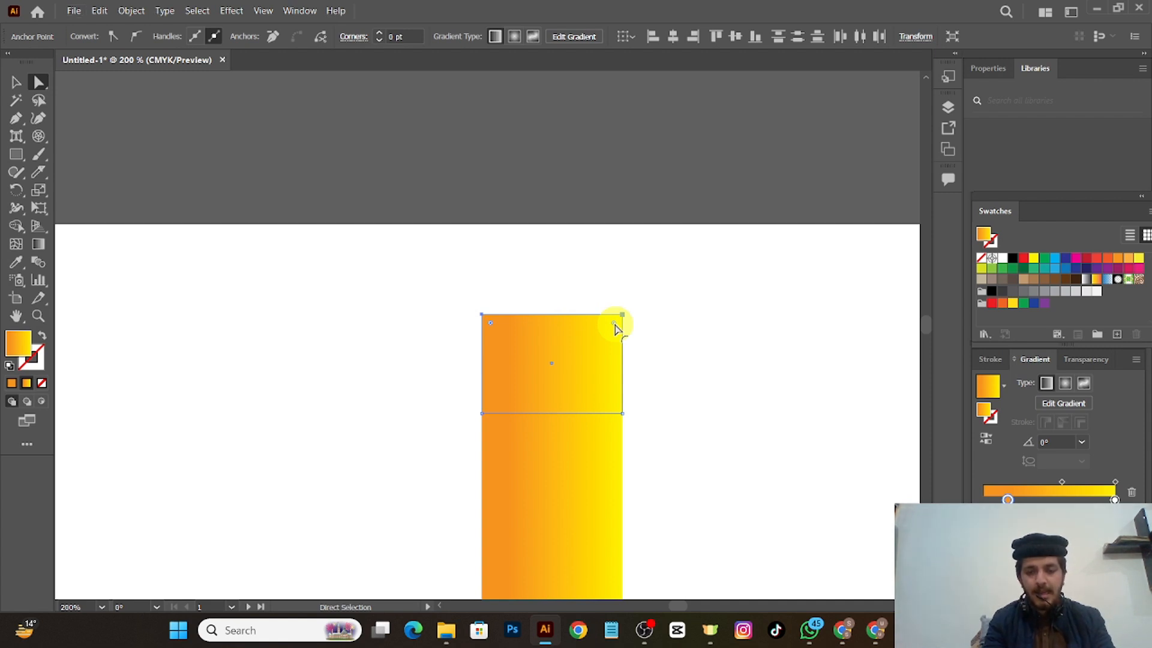
drag(616, 327, 605, 354)
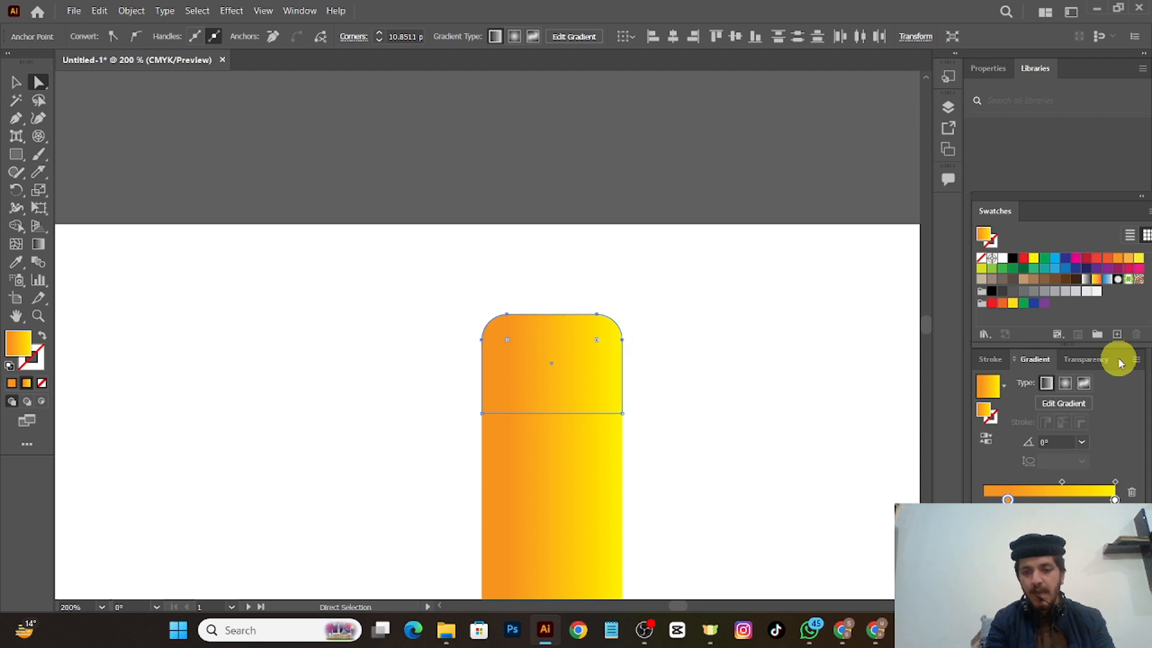
- Try red and orange-red swatches on the rounded eraser piece, settle on the dark magenta swatch as its fill, and deselect it
click(993, 304)
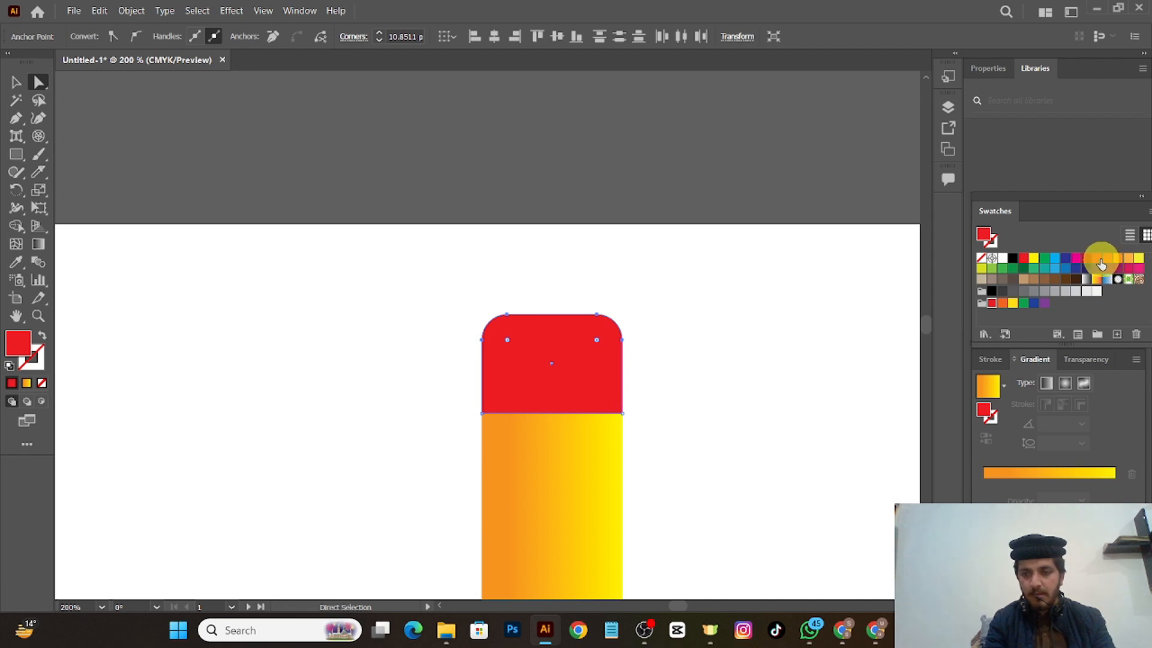
click(1087, 258)
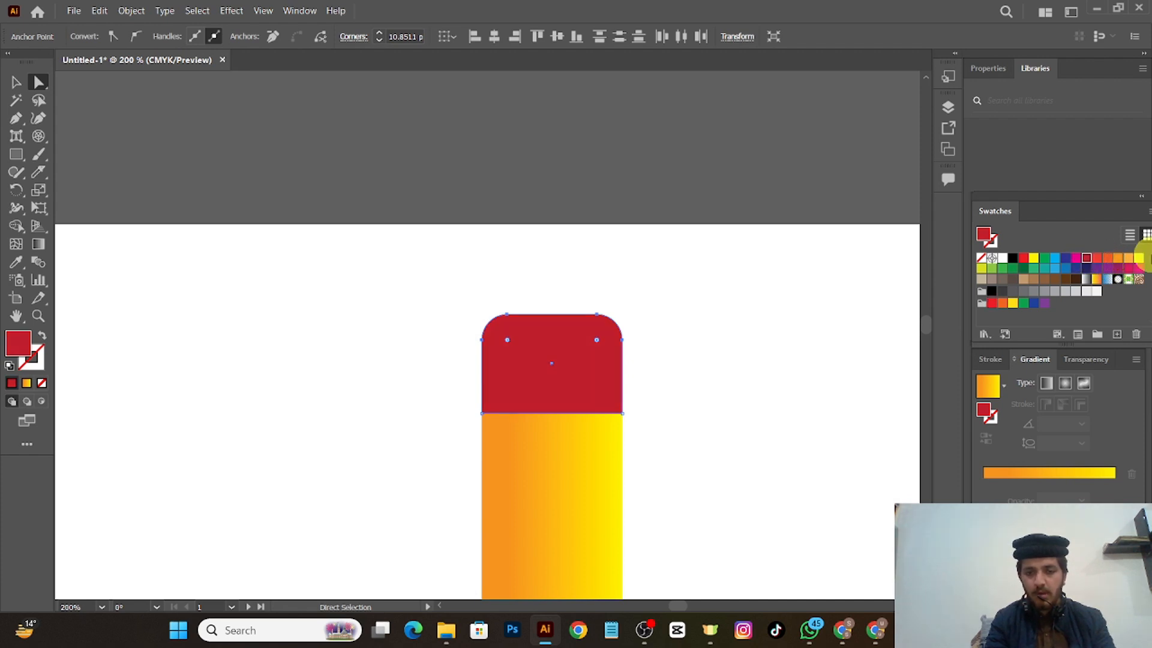
click(1107, 259)
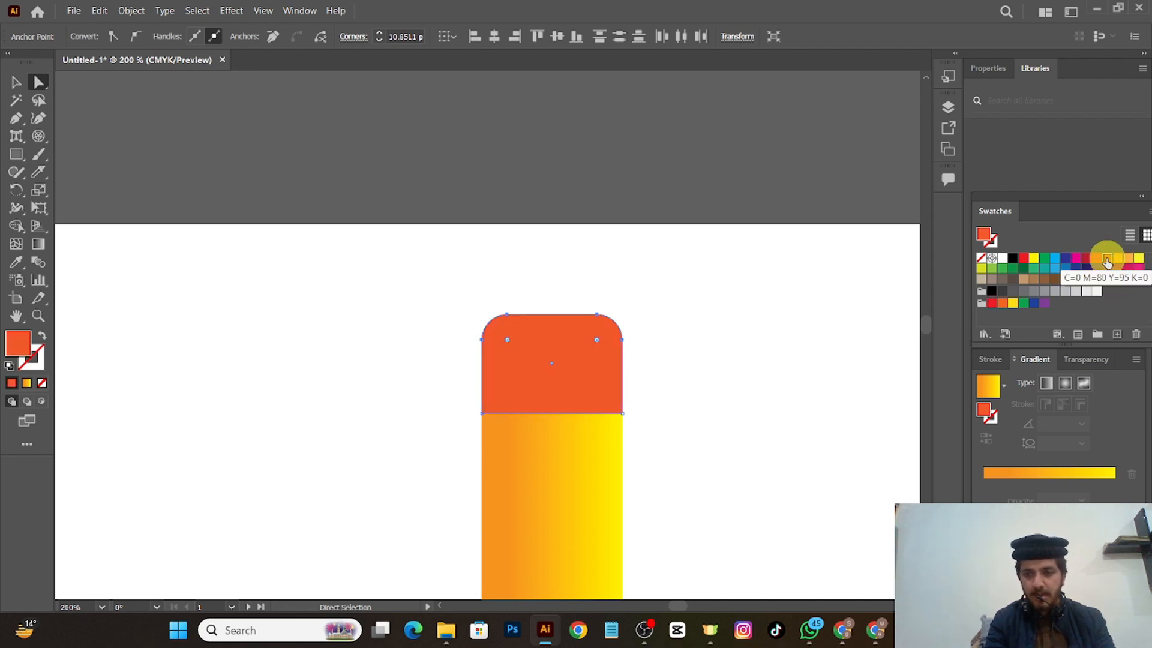
click(1121, 277)
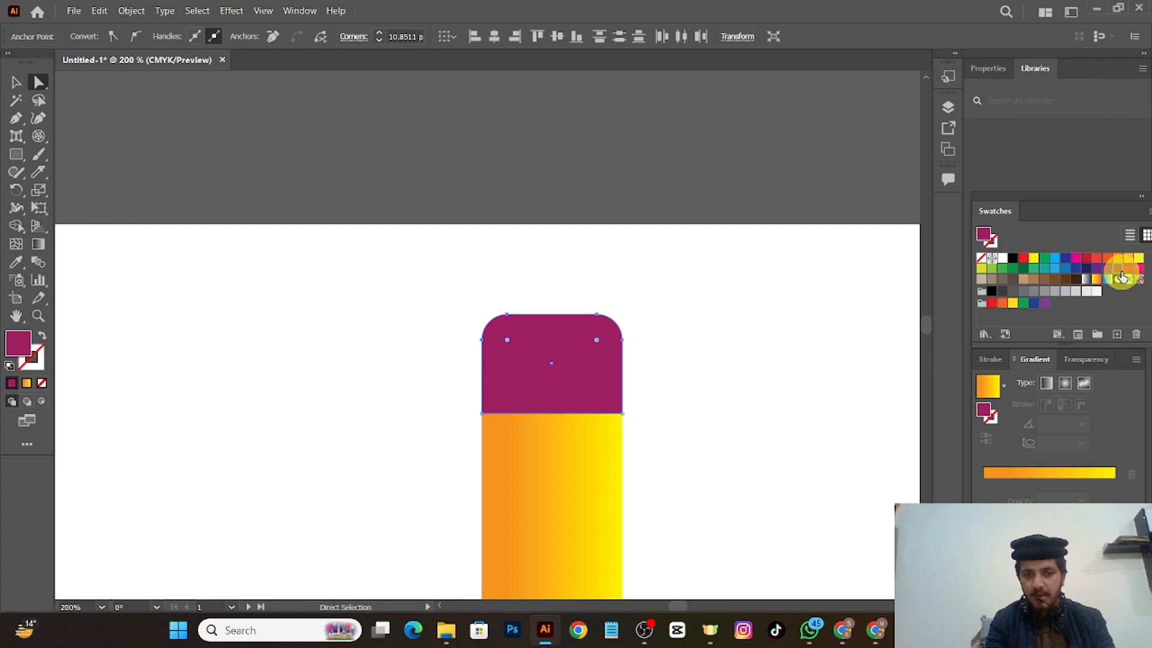
click(874, 322)
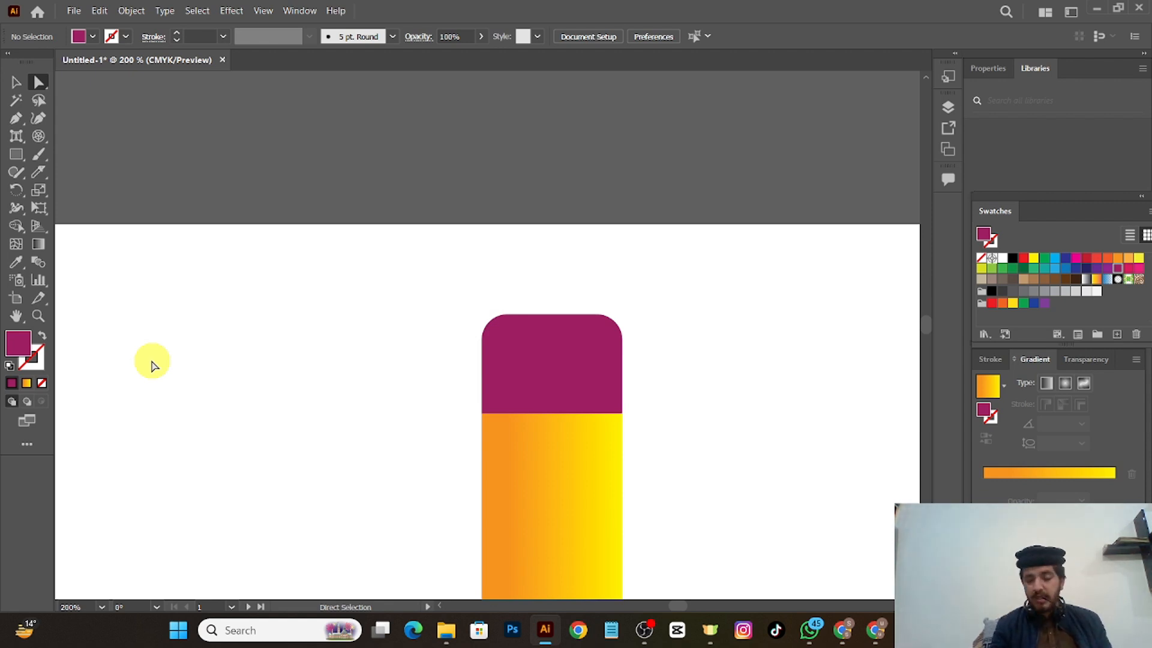
- Review the whole pencil on the artboard, from the magenta eraser down to the lead tip
key(ctrl+minus)
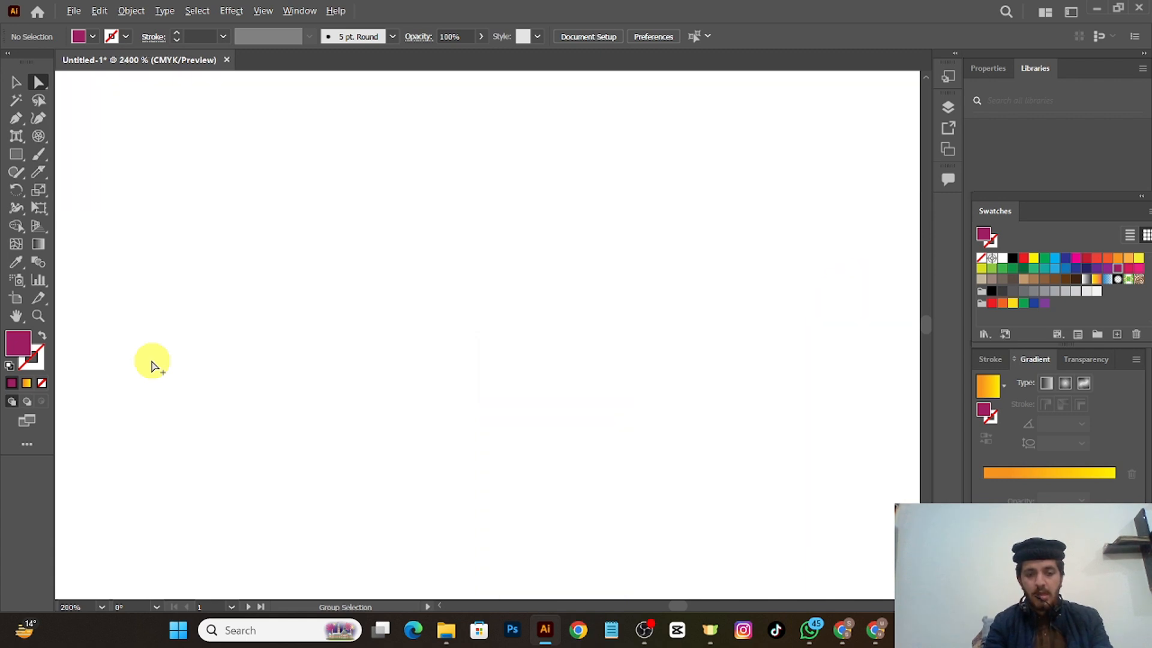
key(ctrl+minus)
key(ctrl+minus)
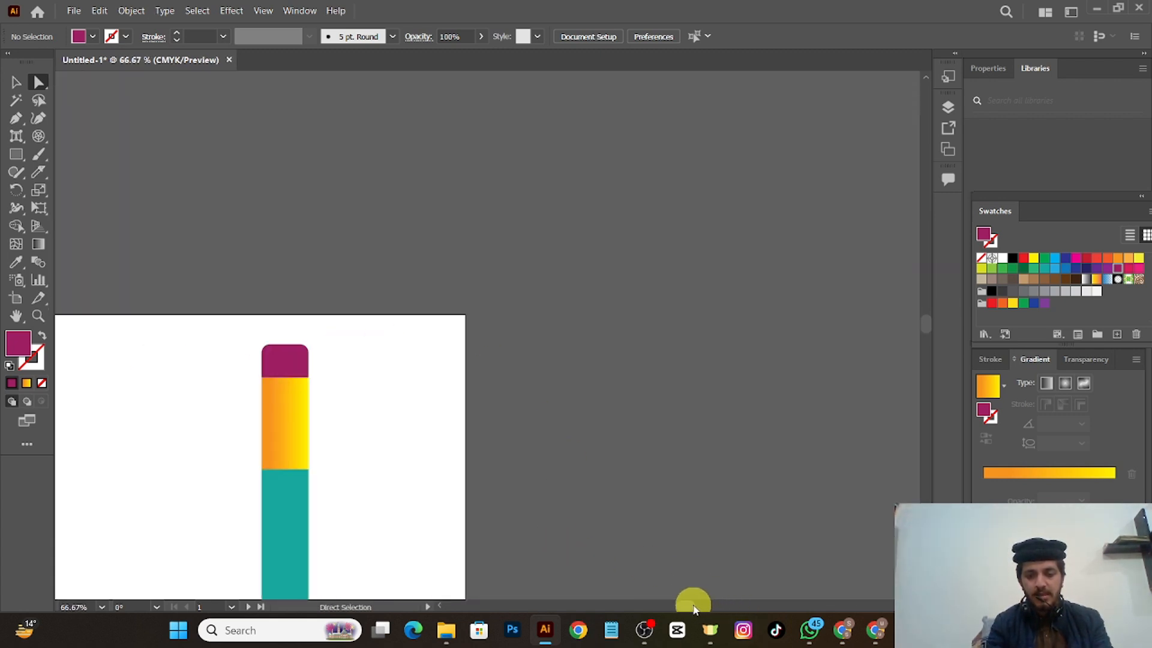
drag(691, 605, 680, 608)
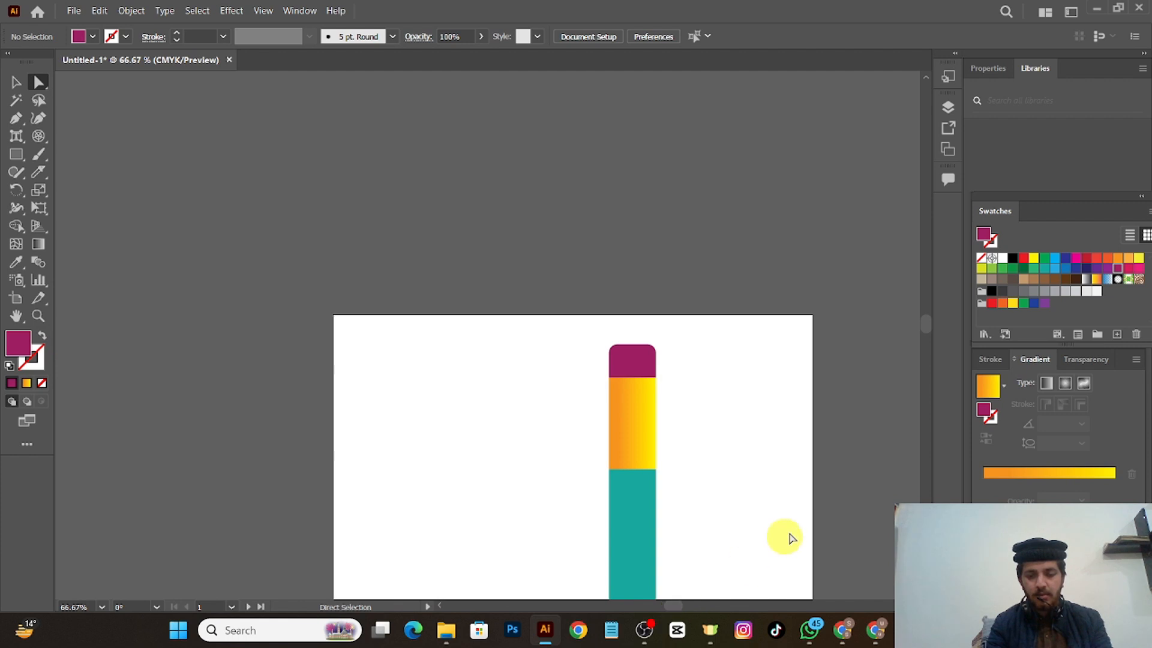
scroll(748, 470, down, 3)
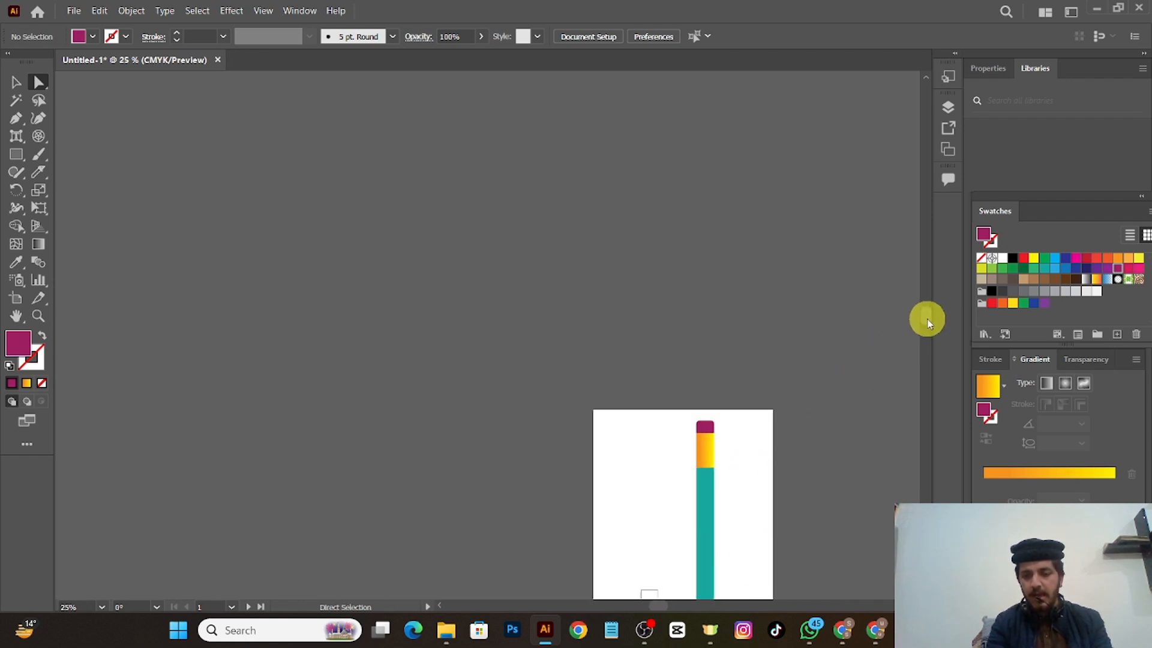
drag(928, 320, 930, 328)
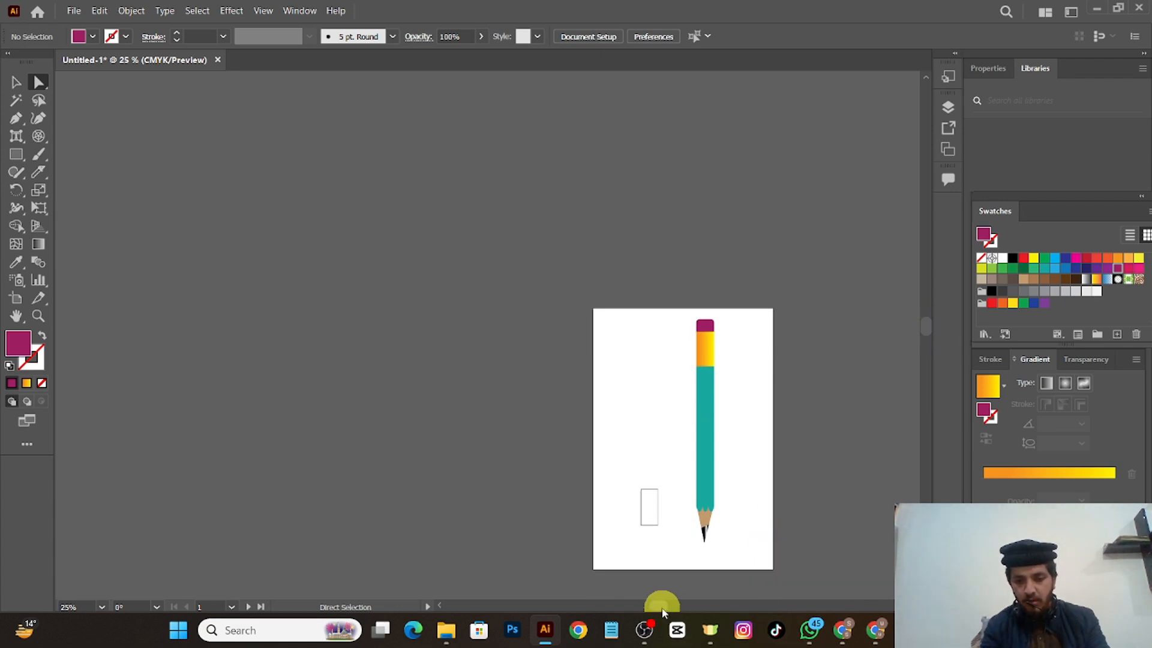
drag(660, 607, 669, 610)
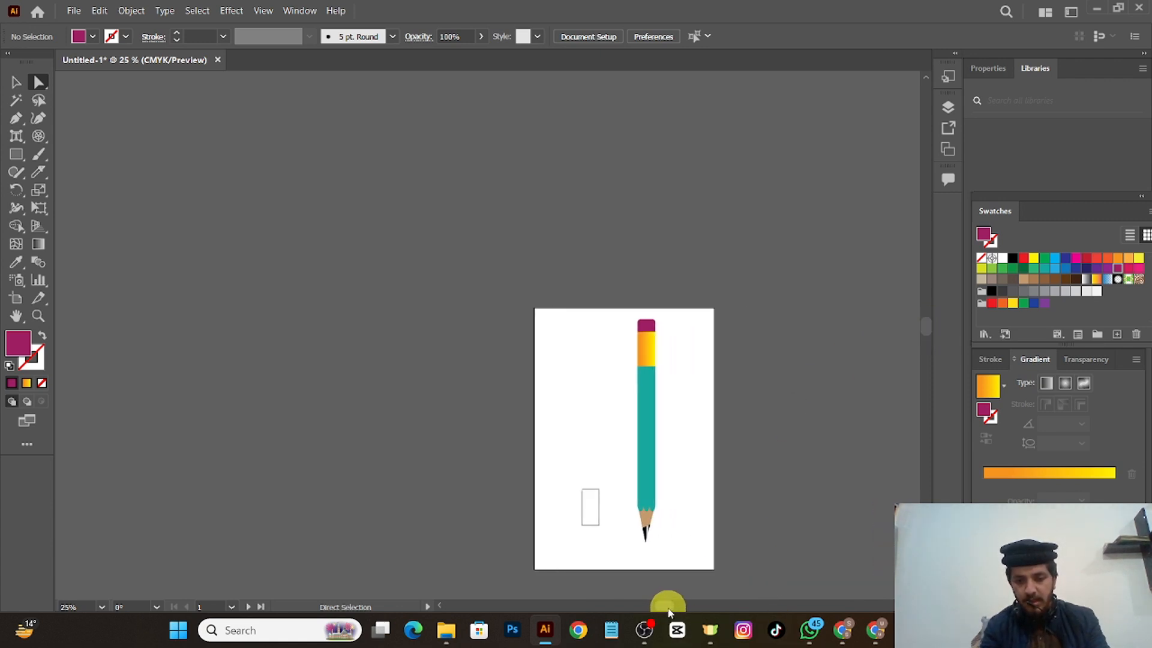
click(650, 462)
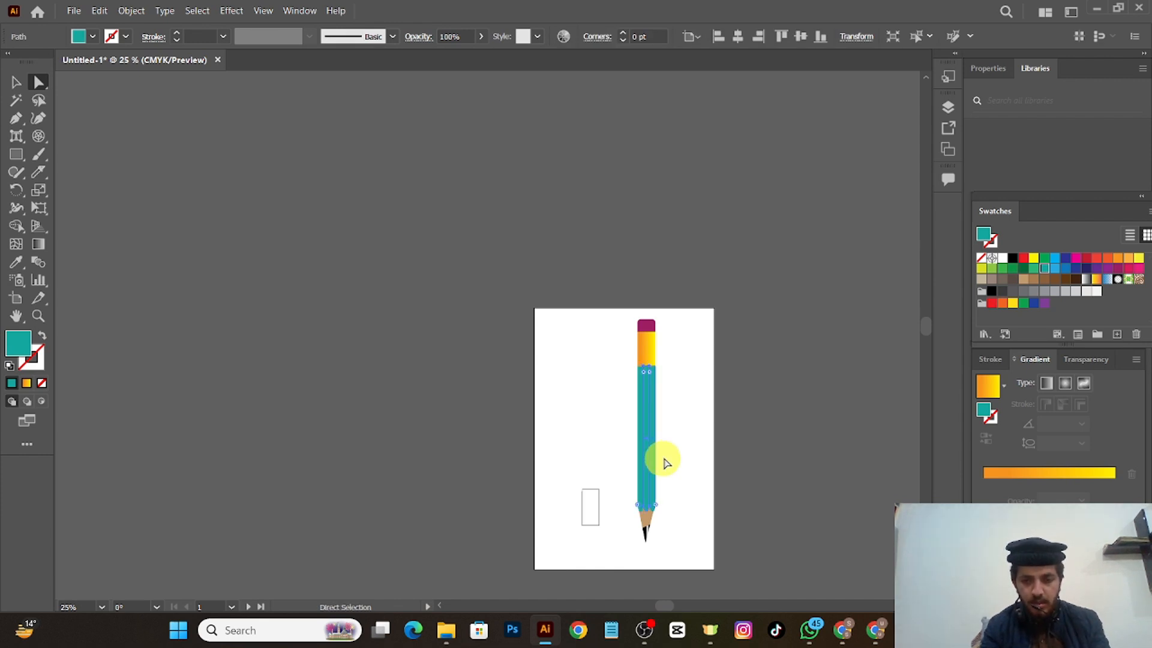
click(676, 456)
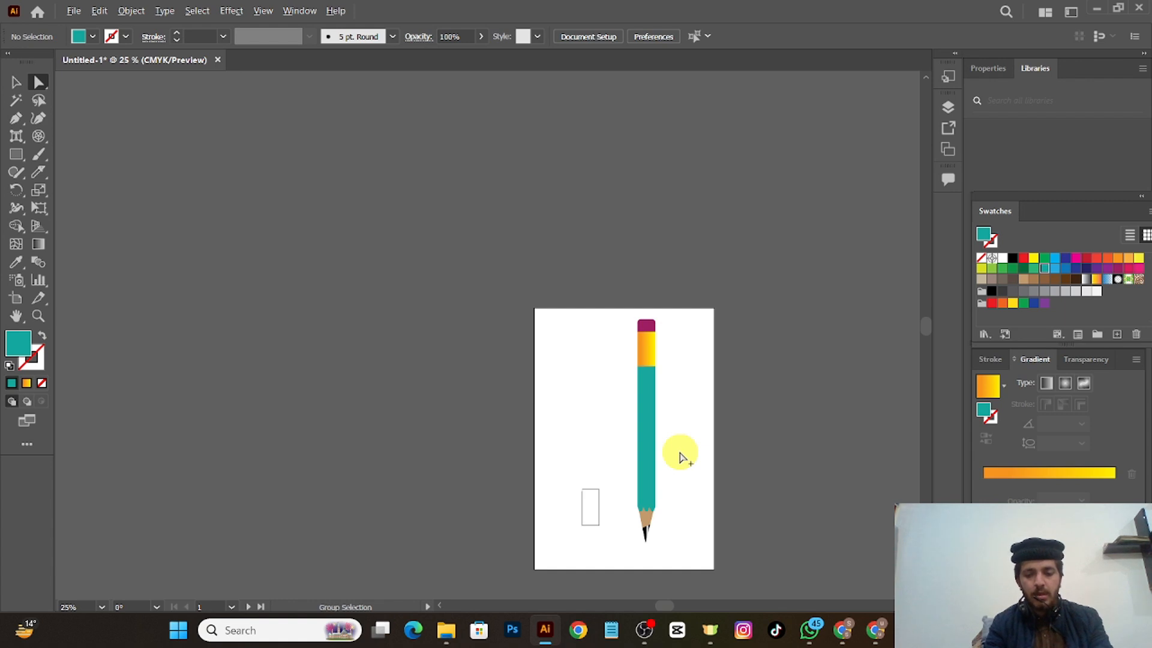
key(ctrl+equal)
key(ctrl+minus)
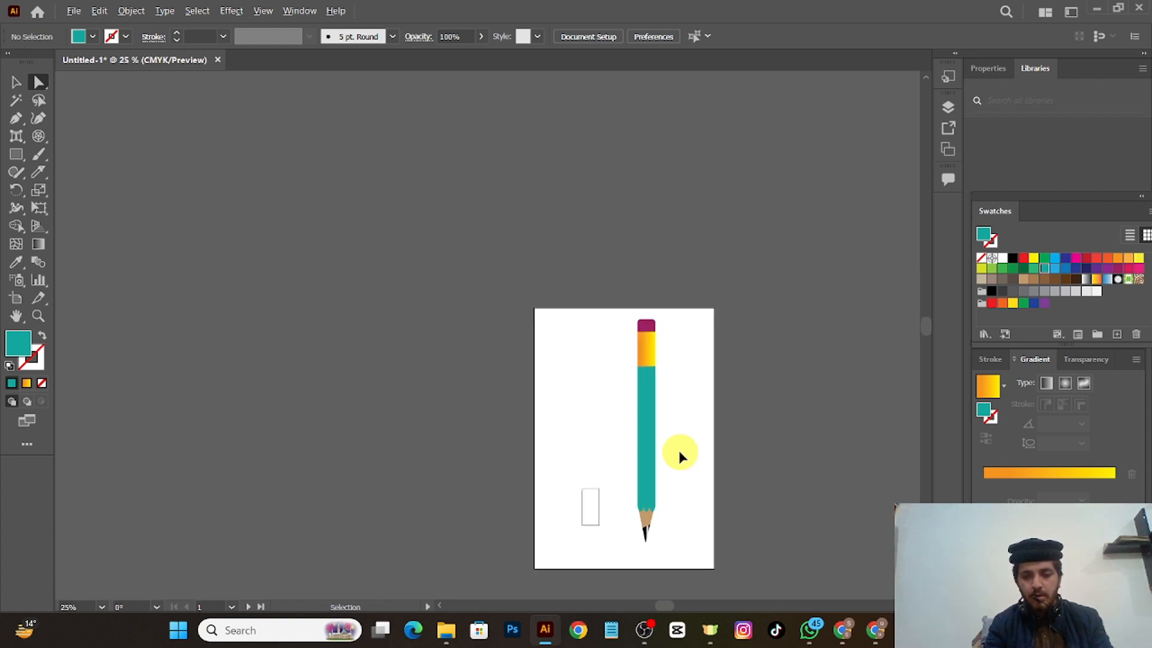
key(ctrl+equal)
key(ctrl+equal)
key(ctrl+equal)
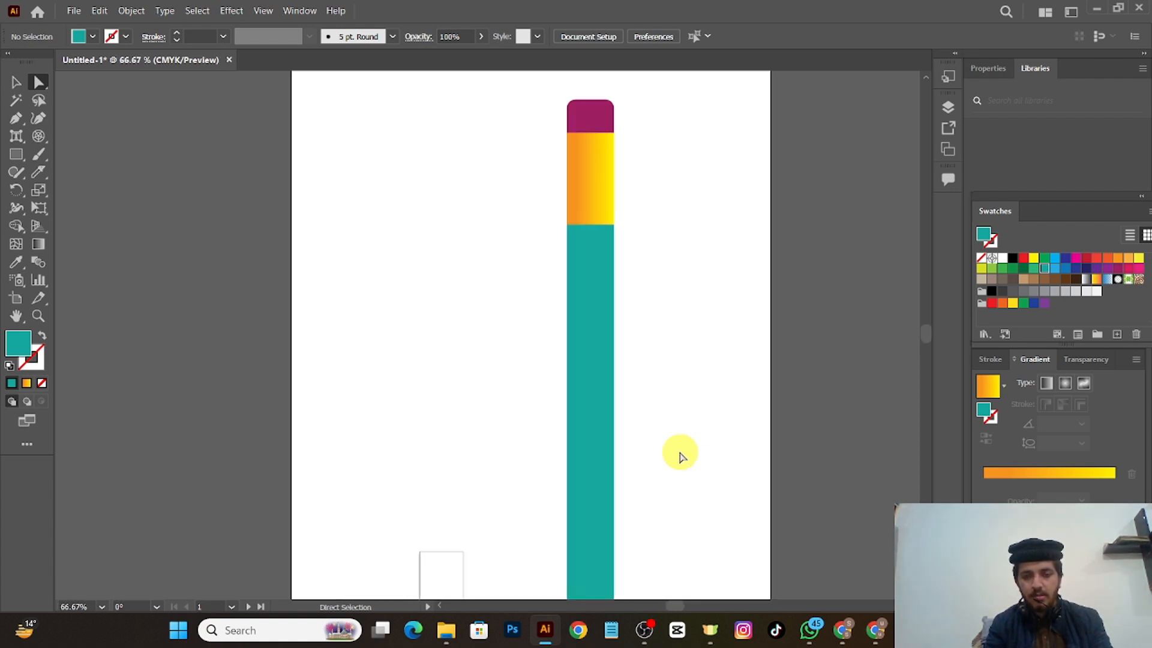
key(alt)
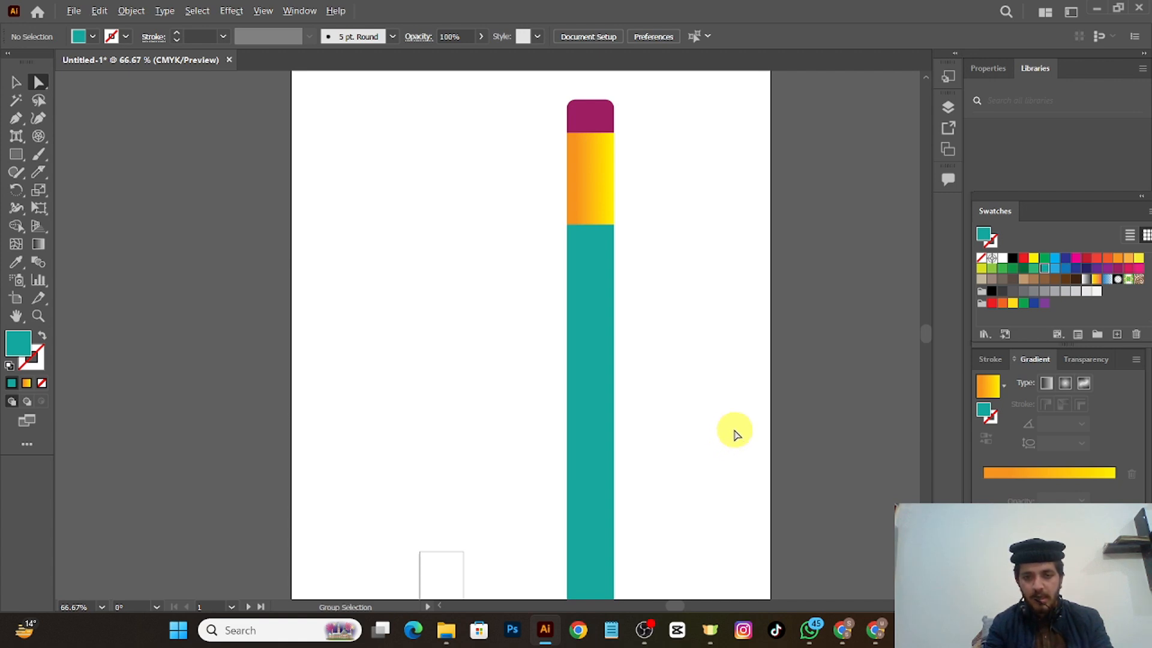
scroll(734, 432, down, 2)
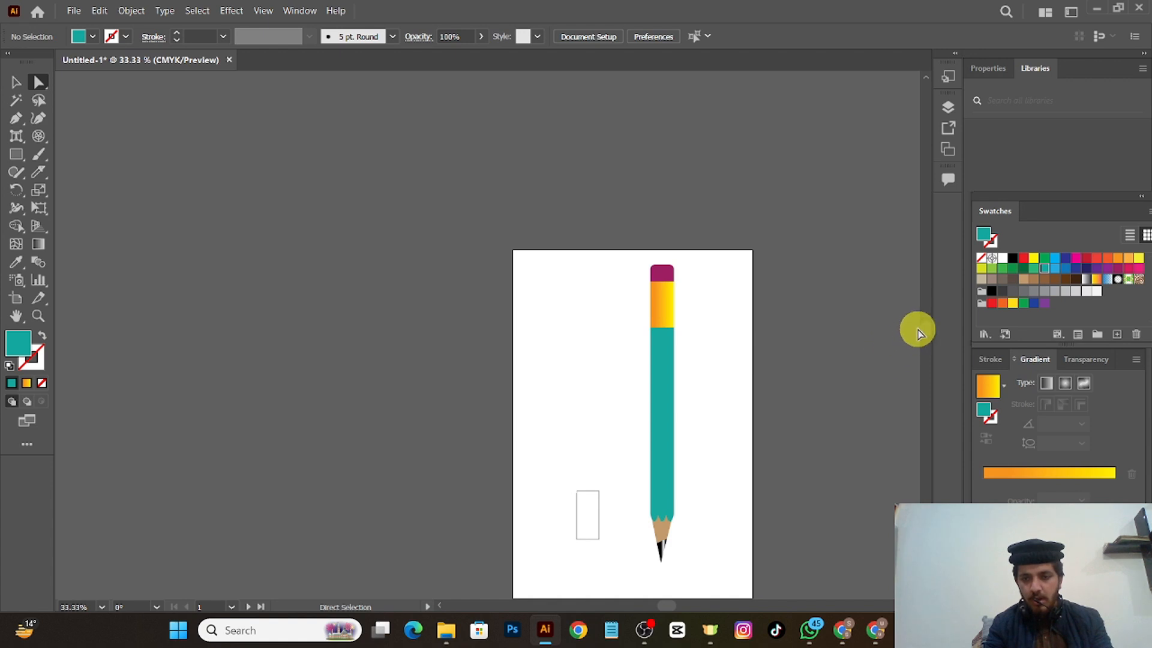
key(alt)
scroll(930, 326, down, 3)
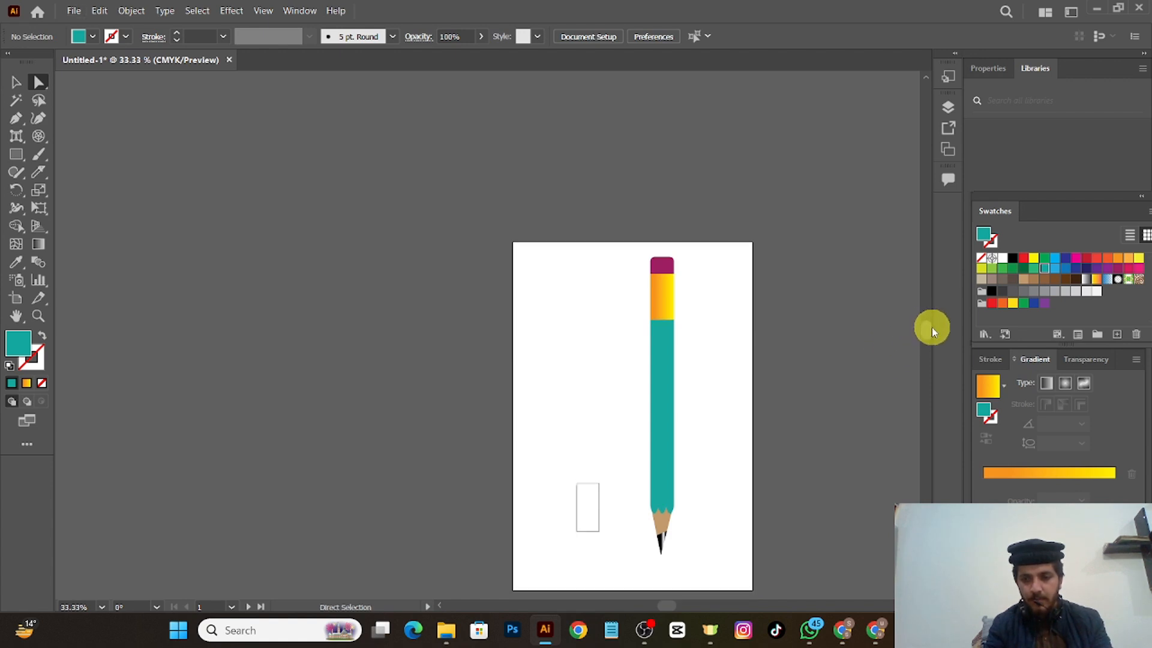
scroll(931, 327, up, 1)
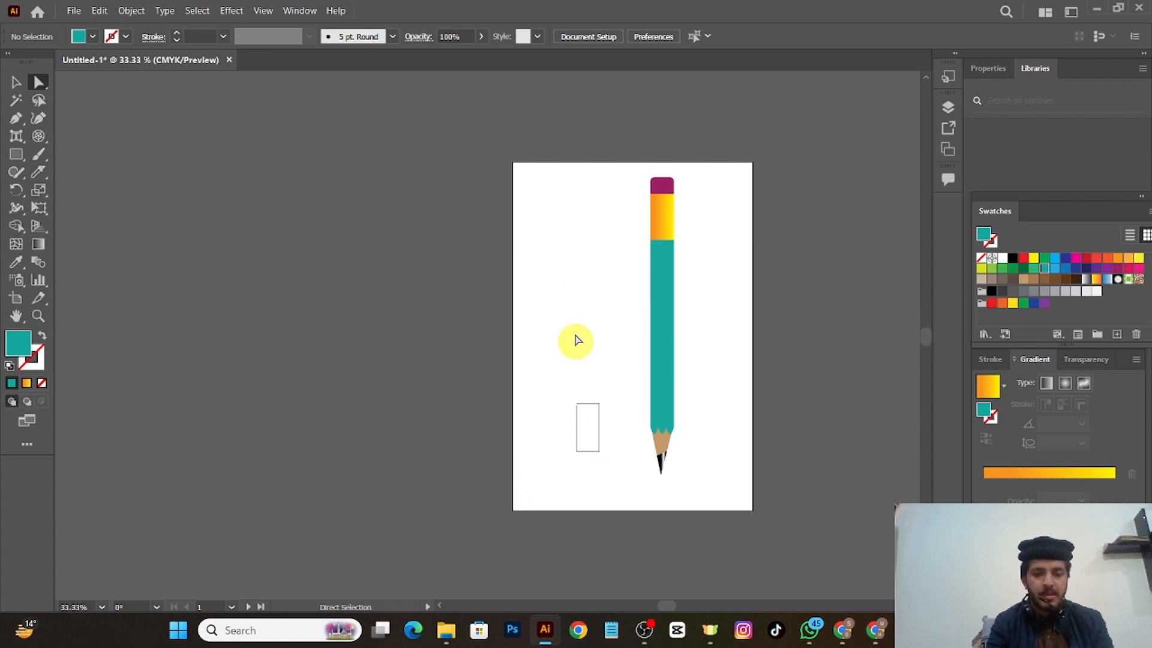
scroll(597, 420, right, 3)
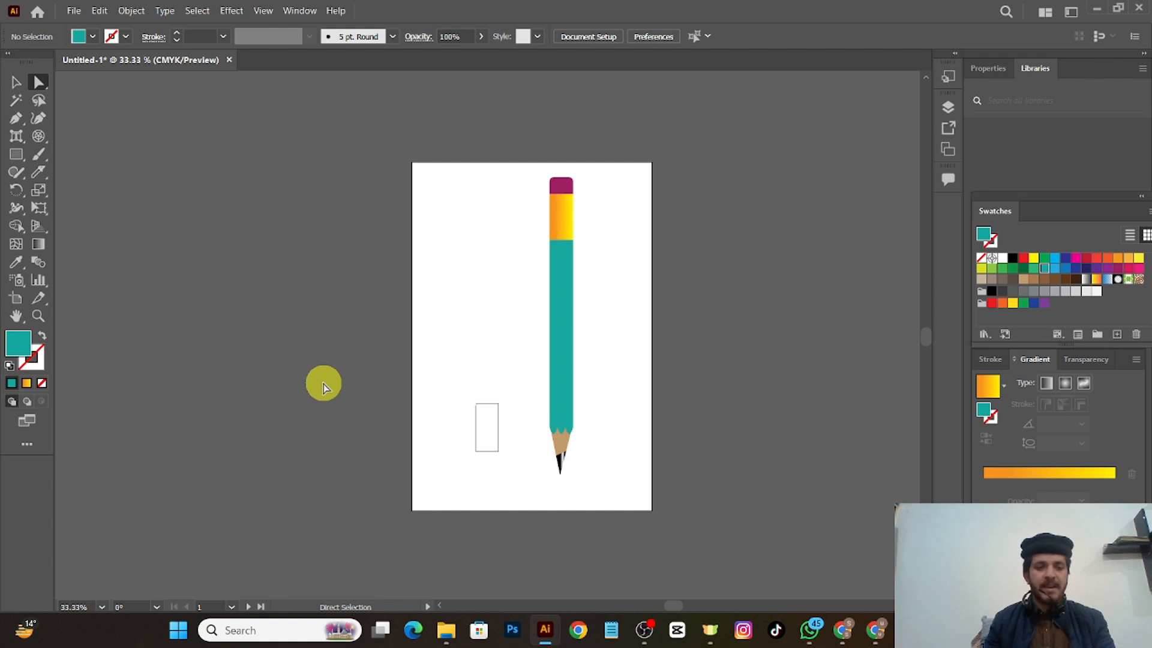
scroll(147, 344, left, 2)
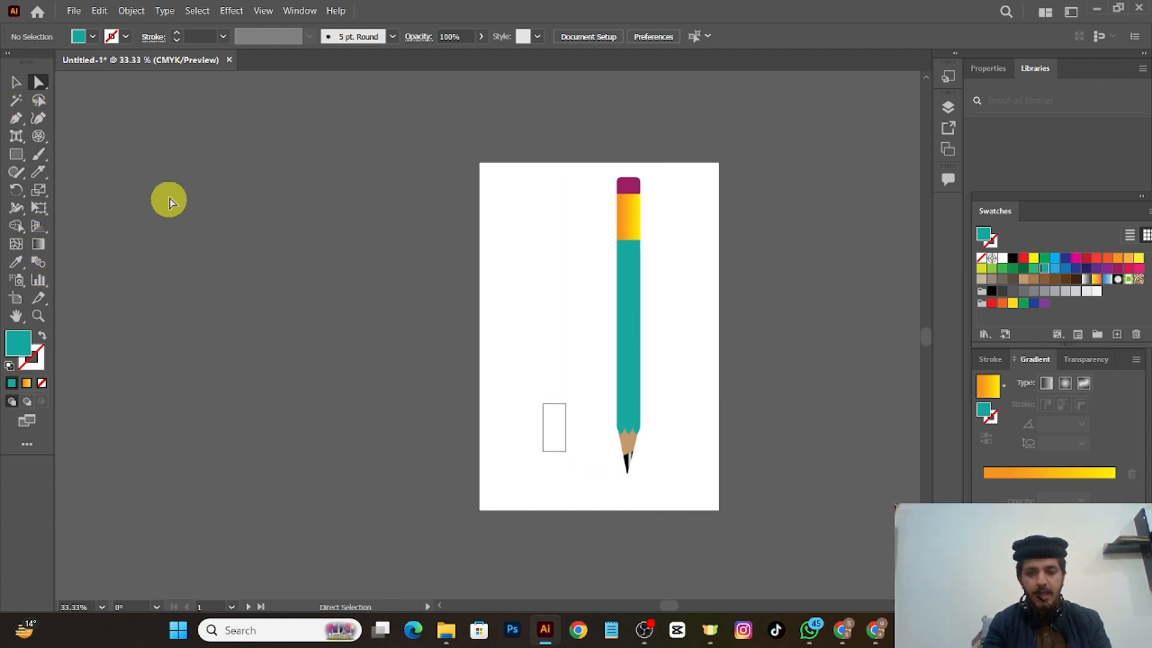
- Draw a tiny narrow upright rectangle on the empty artboard area beside the pencil's upper end and fill it with the orange-yellow gradient
click(15, 155)
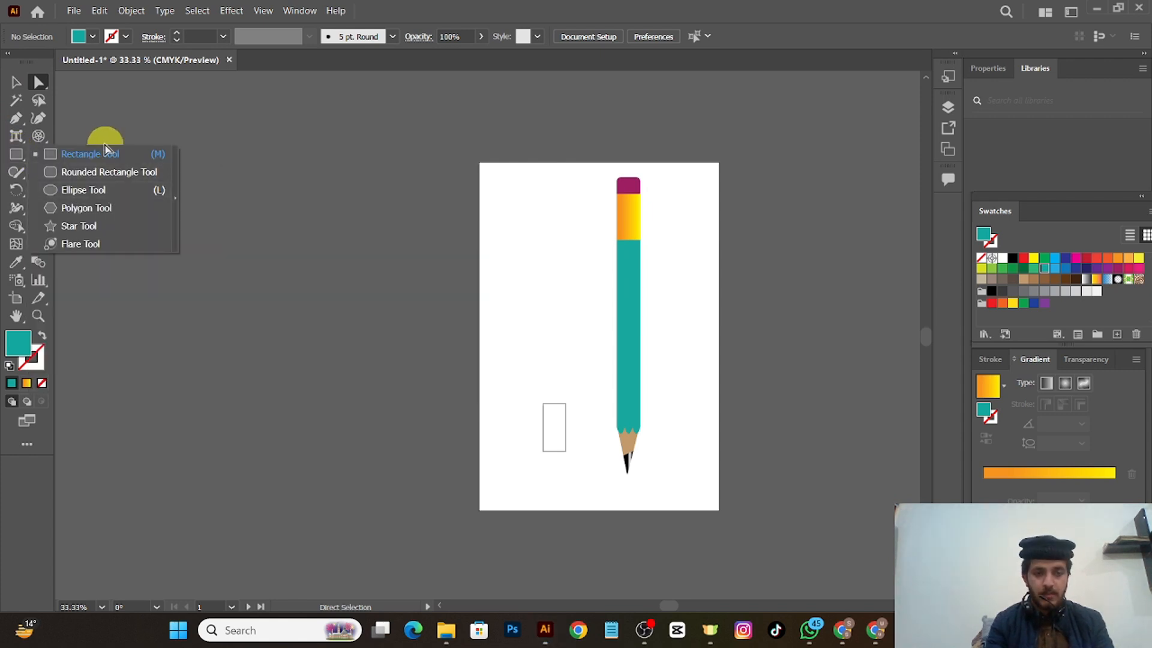
click(106, 154)
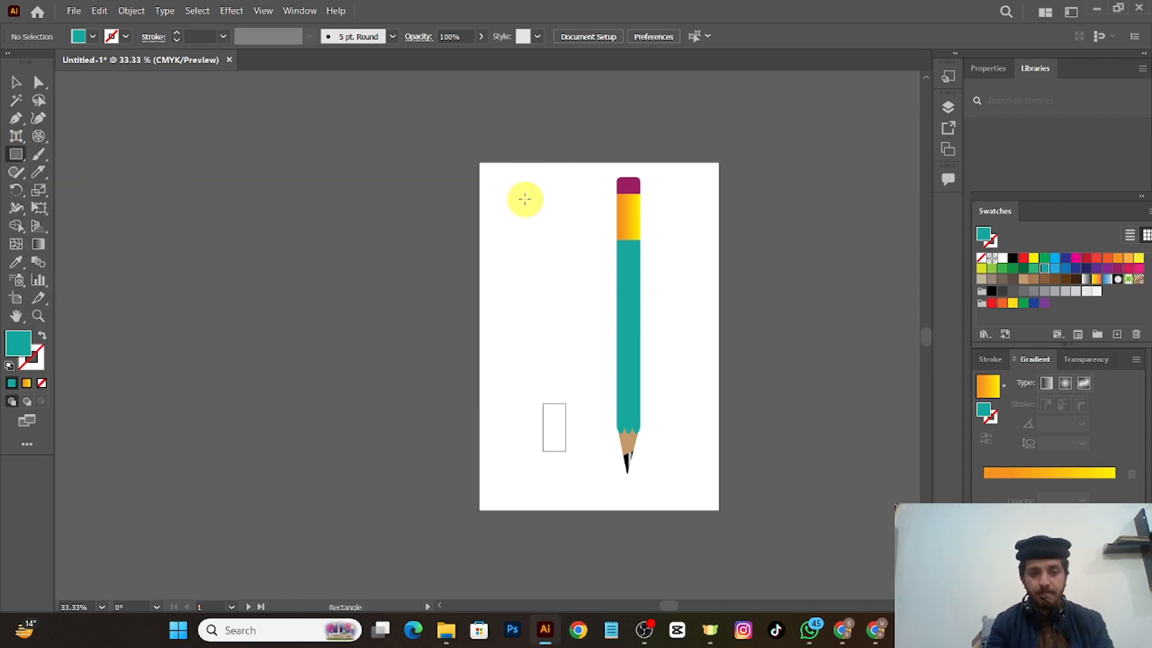
mouse_move(512, 197)
mouse_down()
mouse_move(514, 239)
mouse_move(520, 215)
mouse_up()
key(ctrl+z)
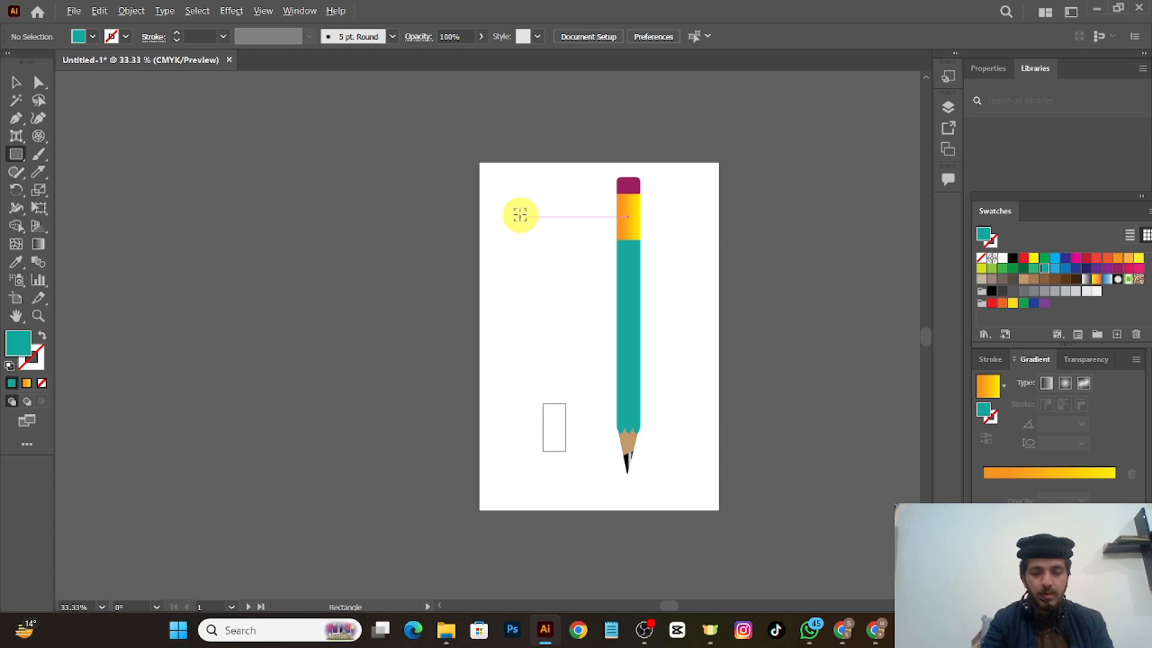
scroll(520, 218, up, 5)
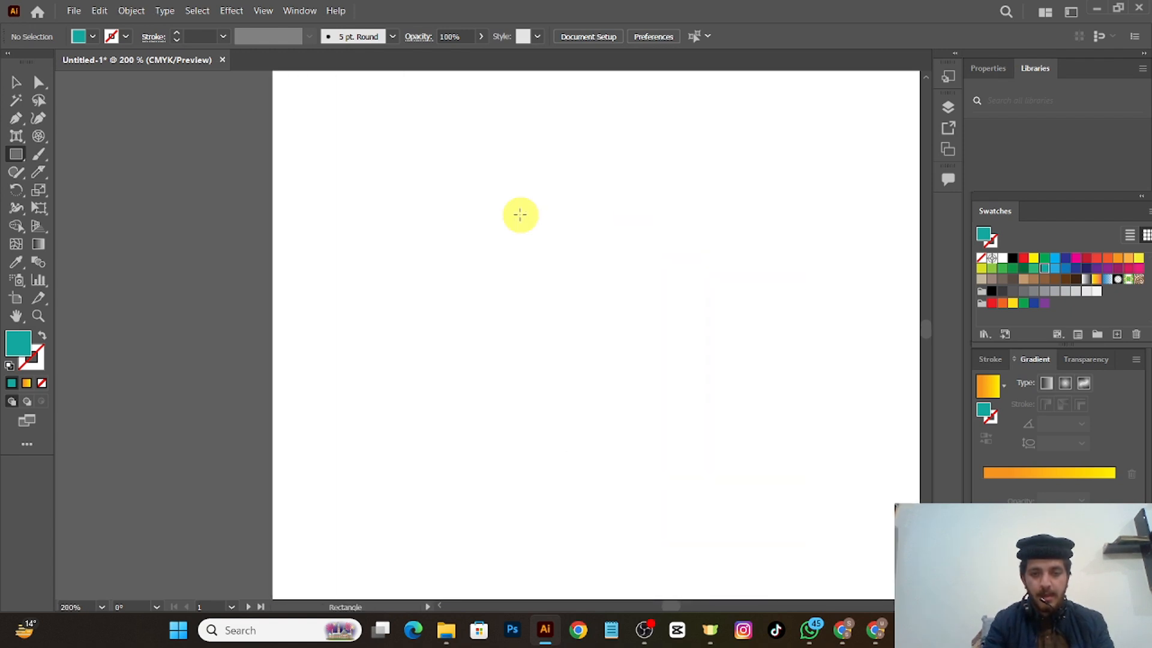
click(467, 151)
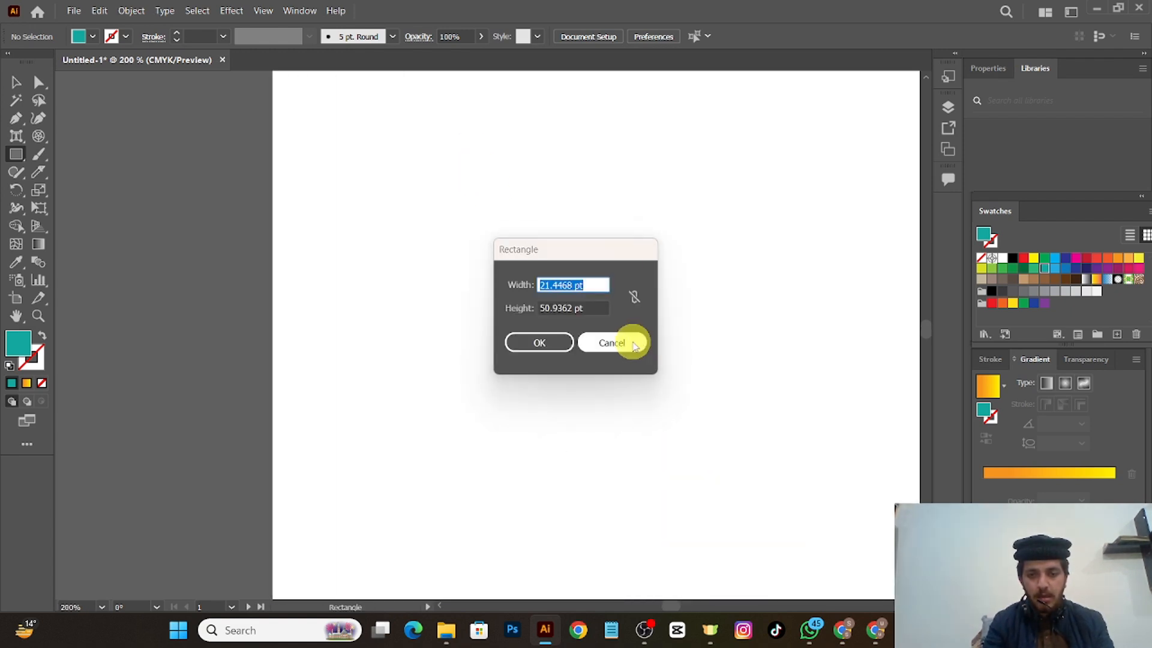
click(630, 340)
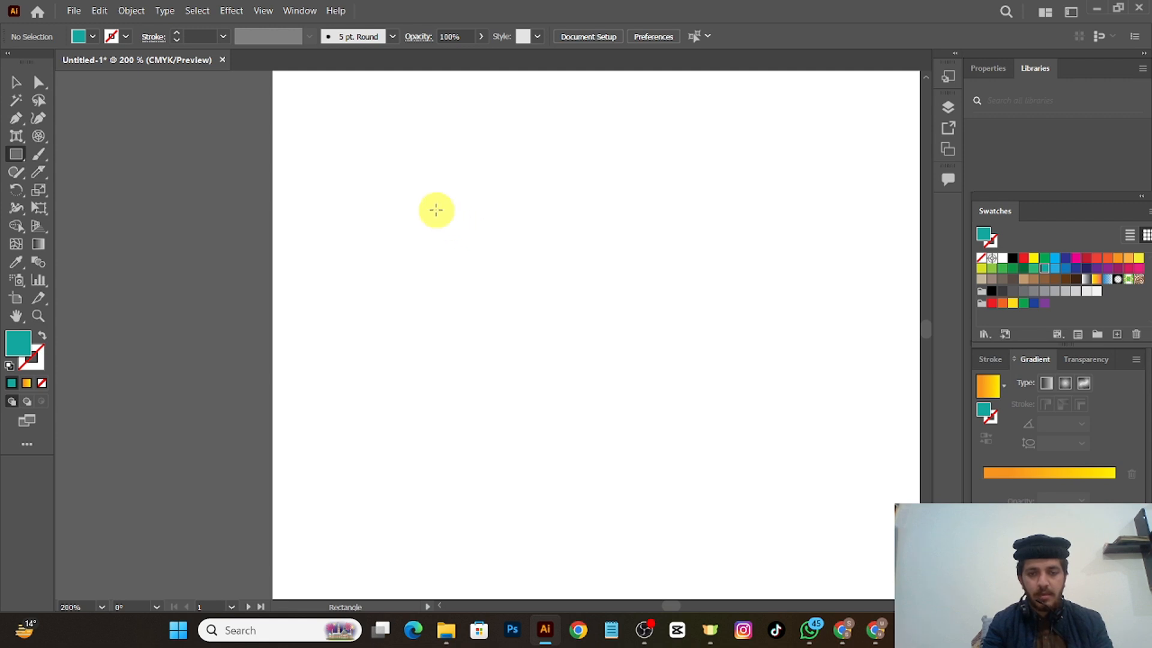
drag(436, 210, 443, 246)
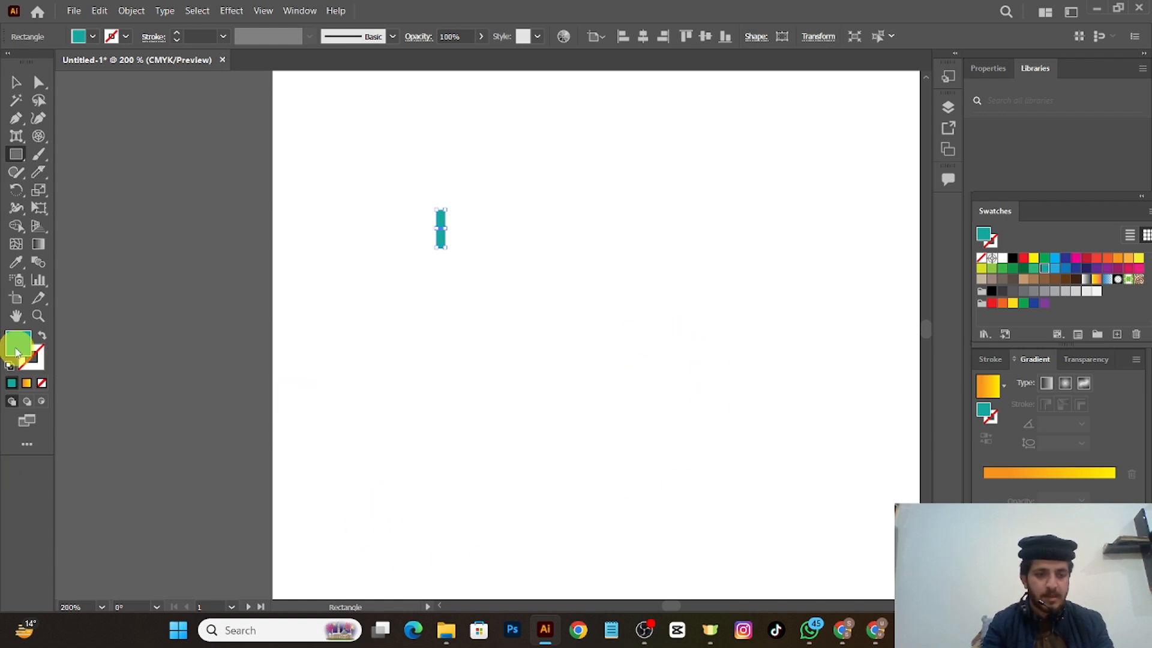
click(15, 346)
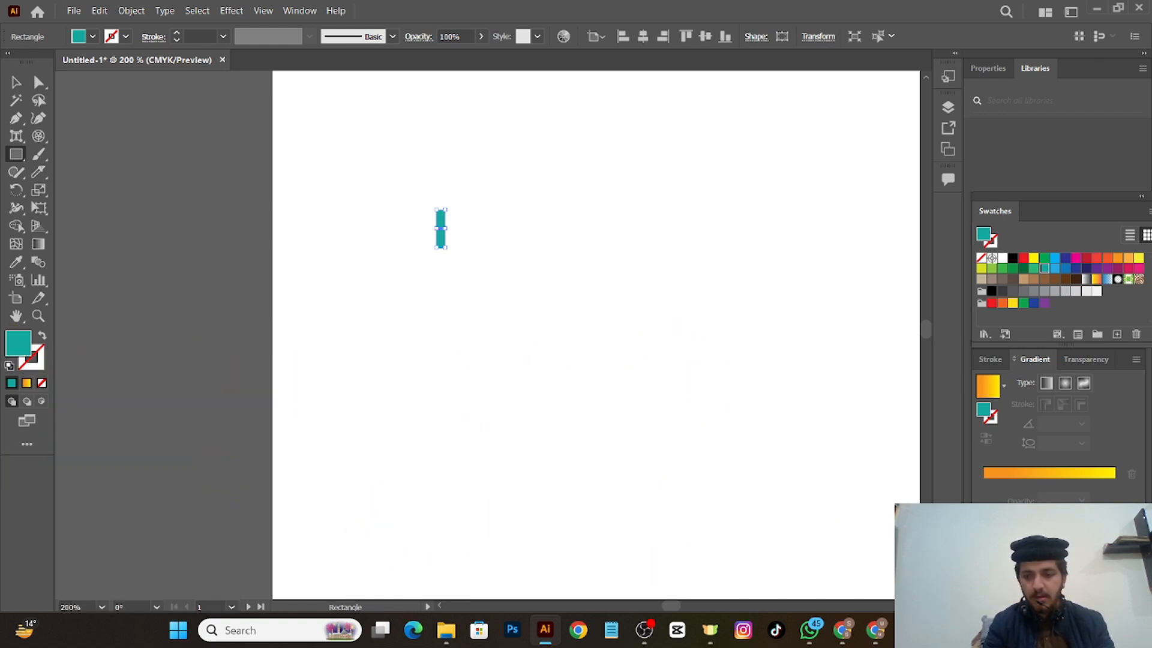
click(988, 393)
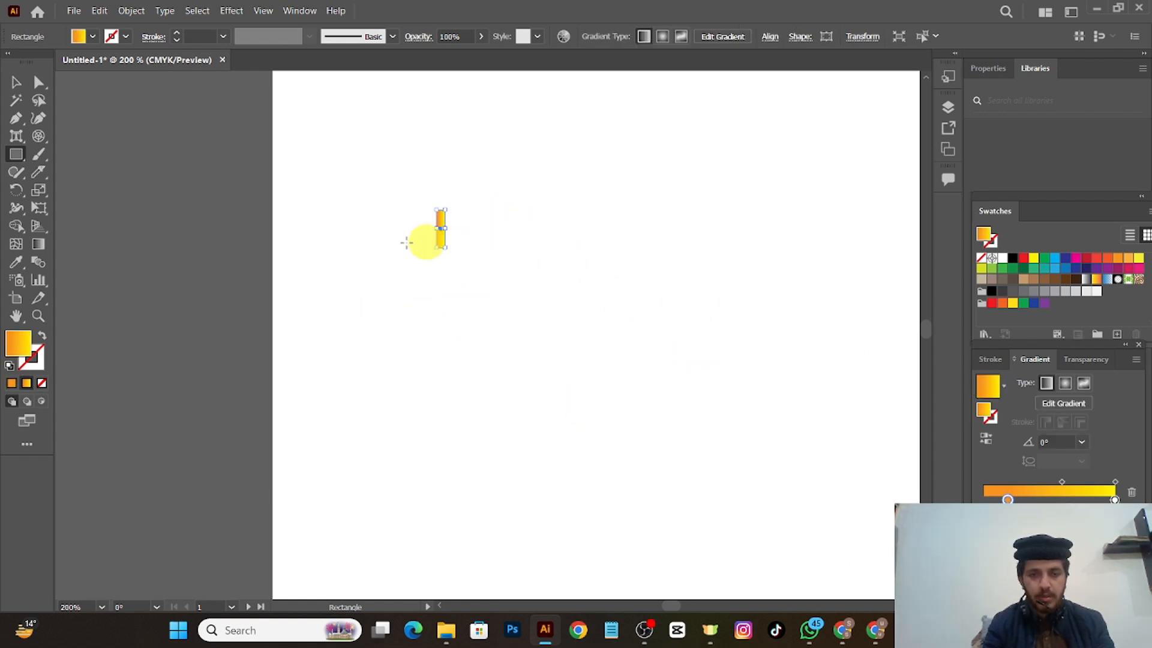
key(a)
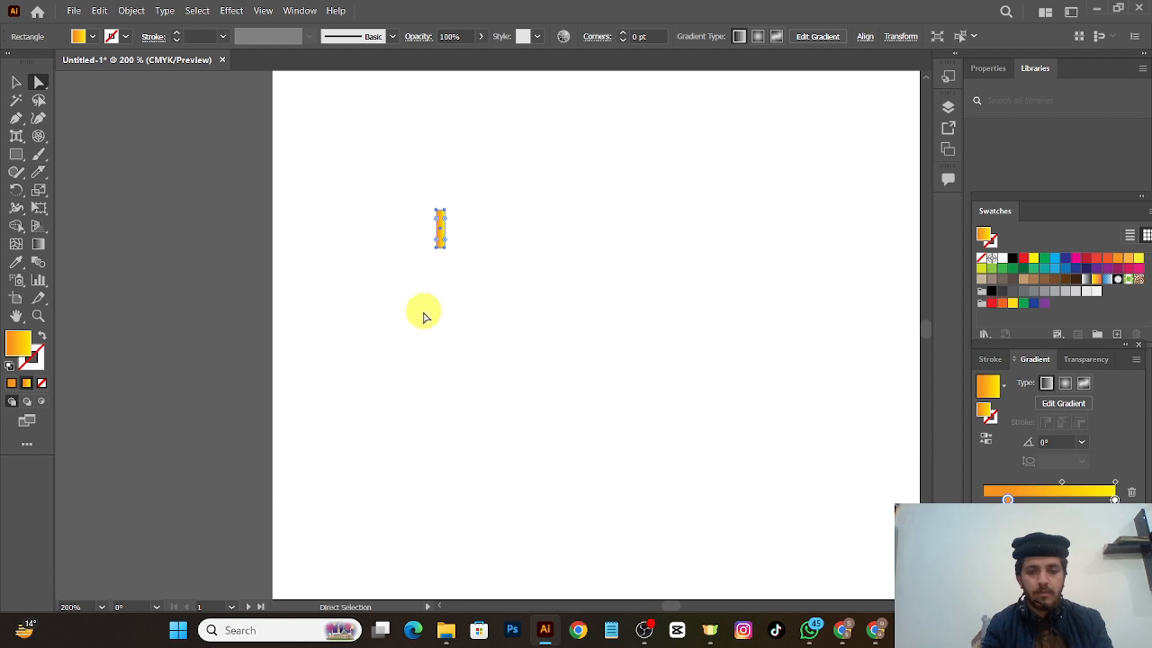
- Make a brown-filled copy of the gradient rectangle flush against its right edge and group the two
drag(440, 232, 445, 227)
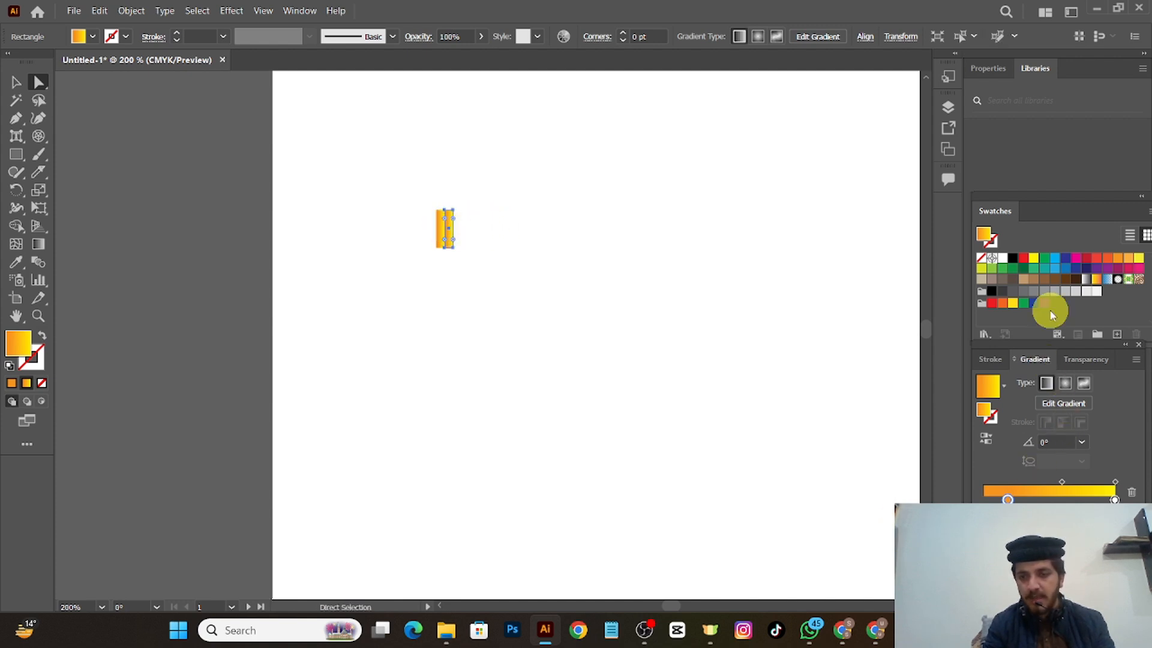
click(1033, 281)
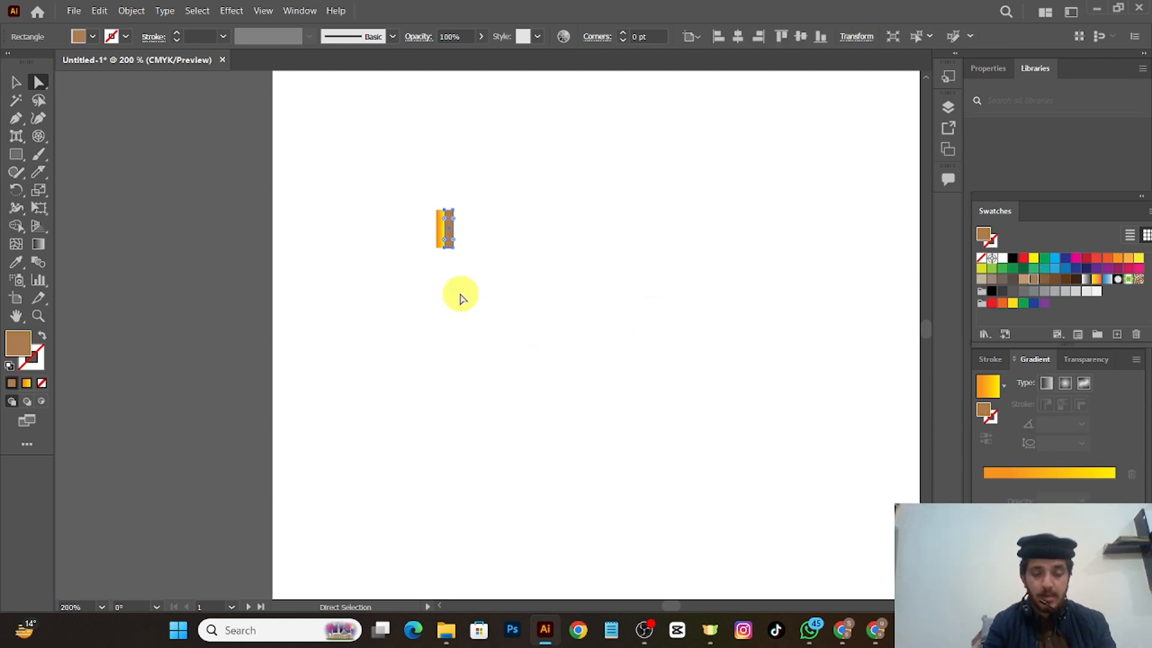
drag(432, 179, 466, 268)
key(ctrl+g)
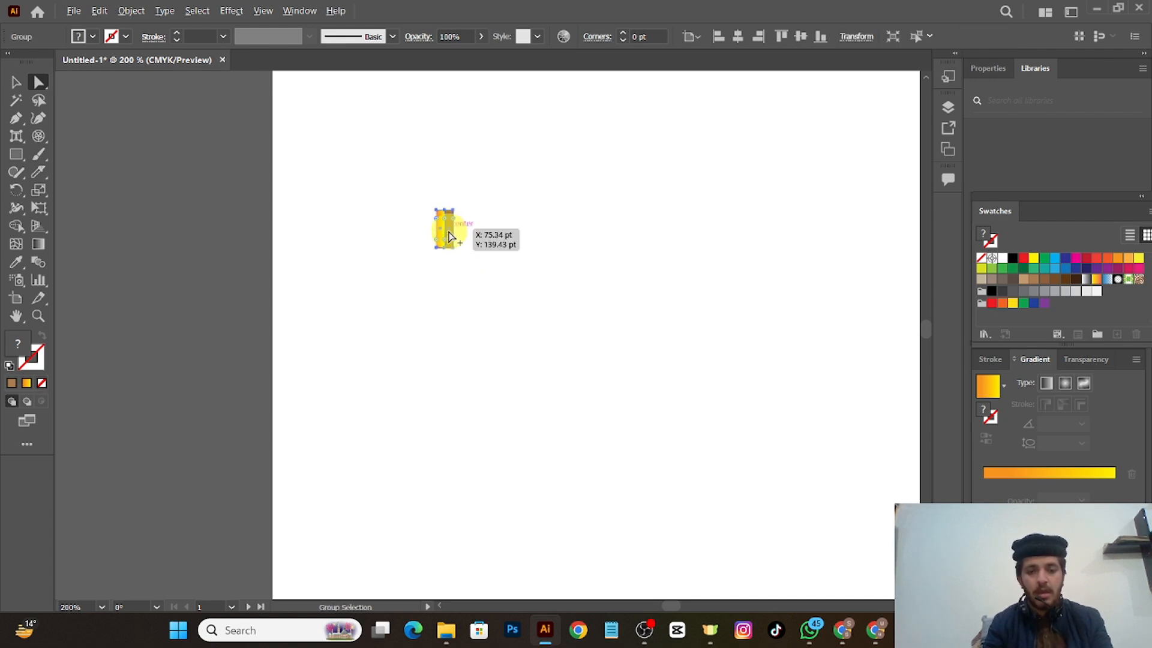
- Shift the striped pair slightly to the right and place a duplicate flush against its right side
drag(453, 235, 467, 236)
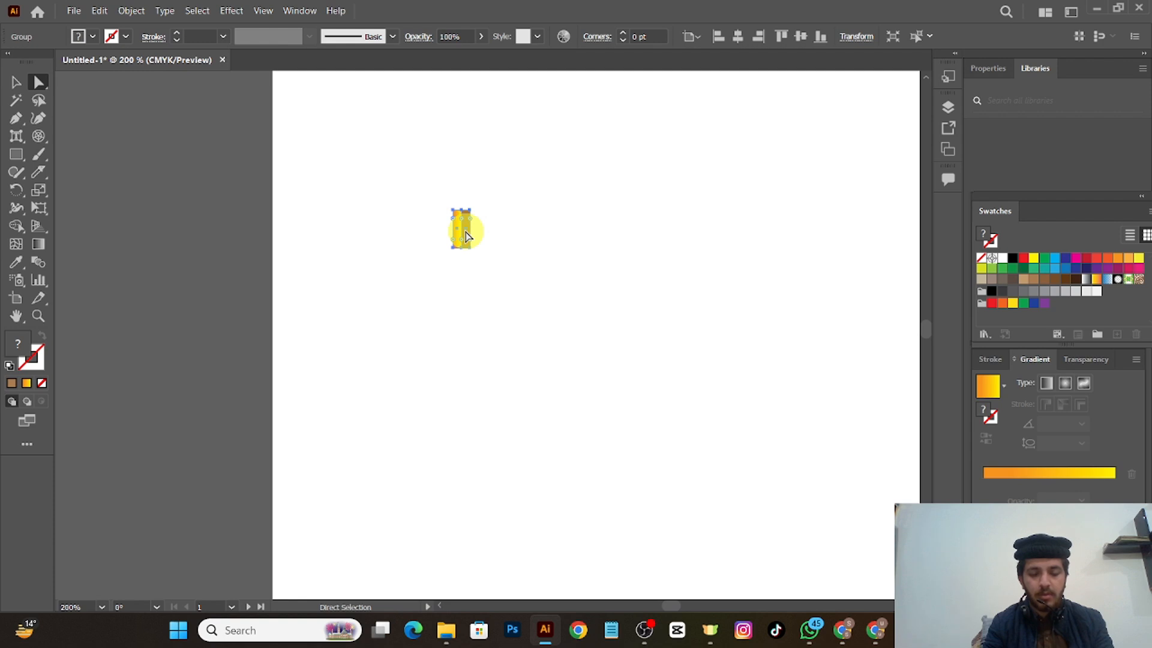
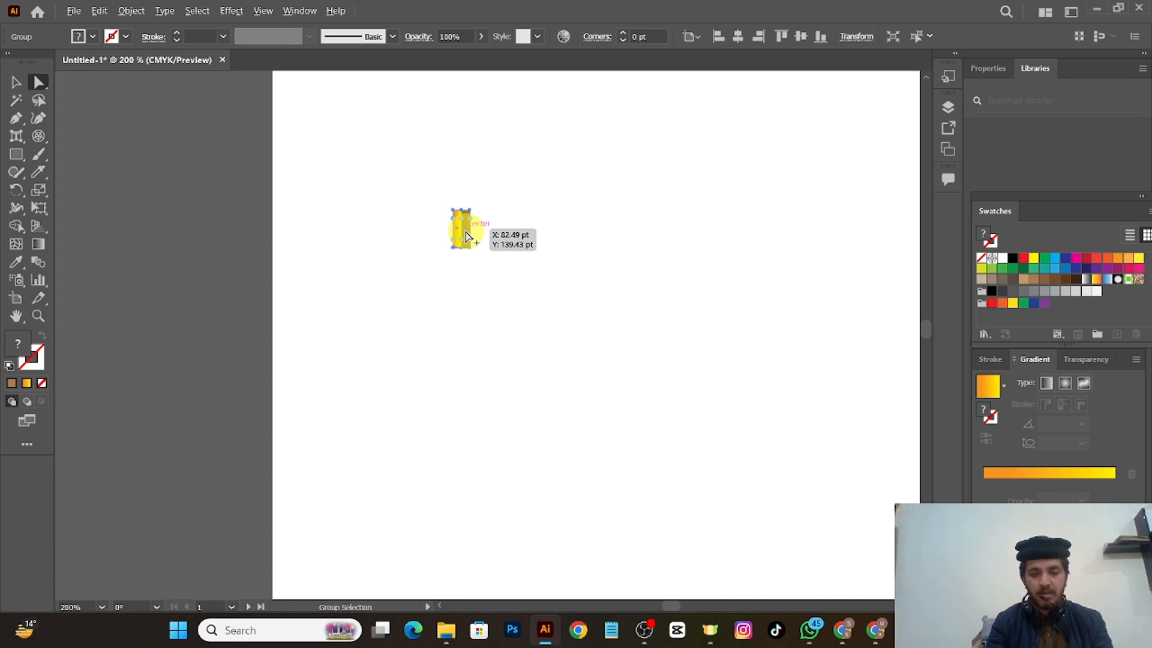
drag(467, 236, 483, 233)
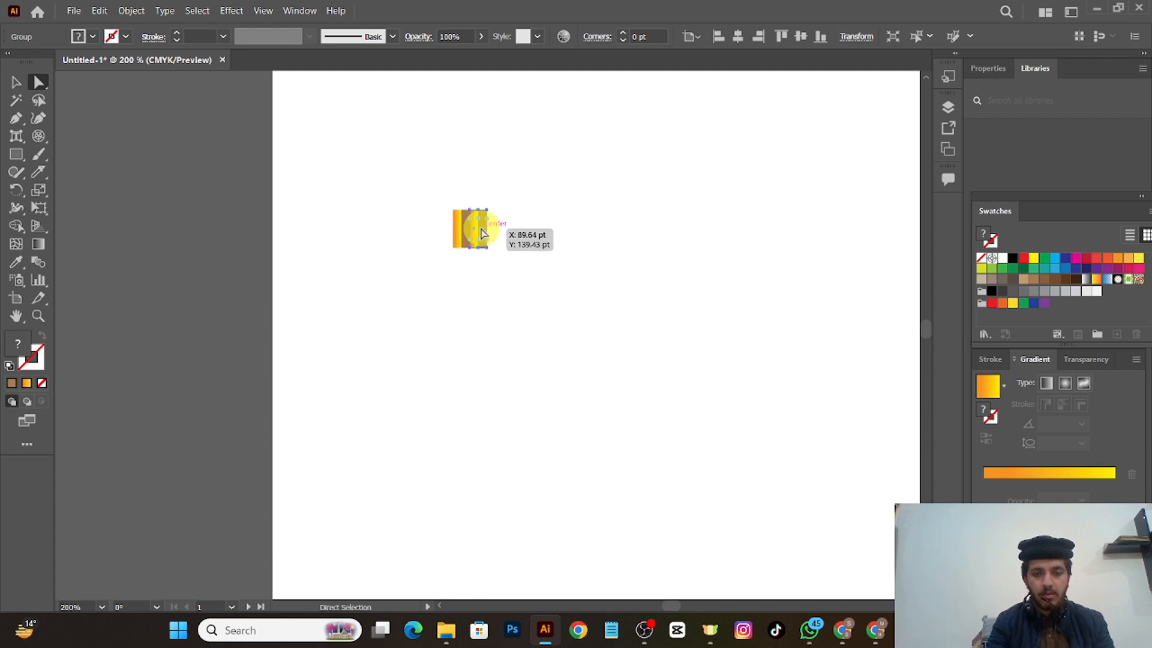
key(ctrl+shift+a)
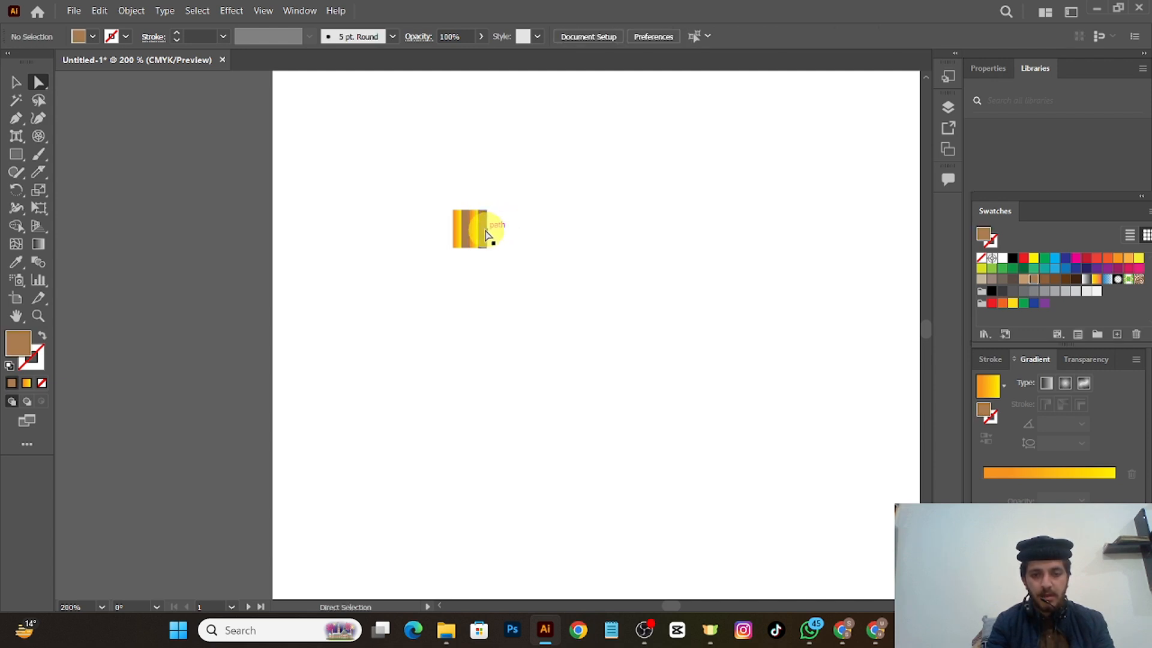
- Try to repeat the duplication of the second striped pair with Transform Again, and undo the stray thin lines
click(483, 234)
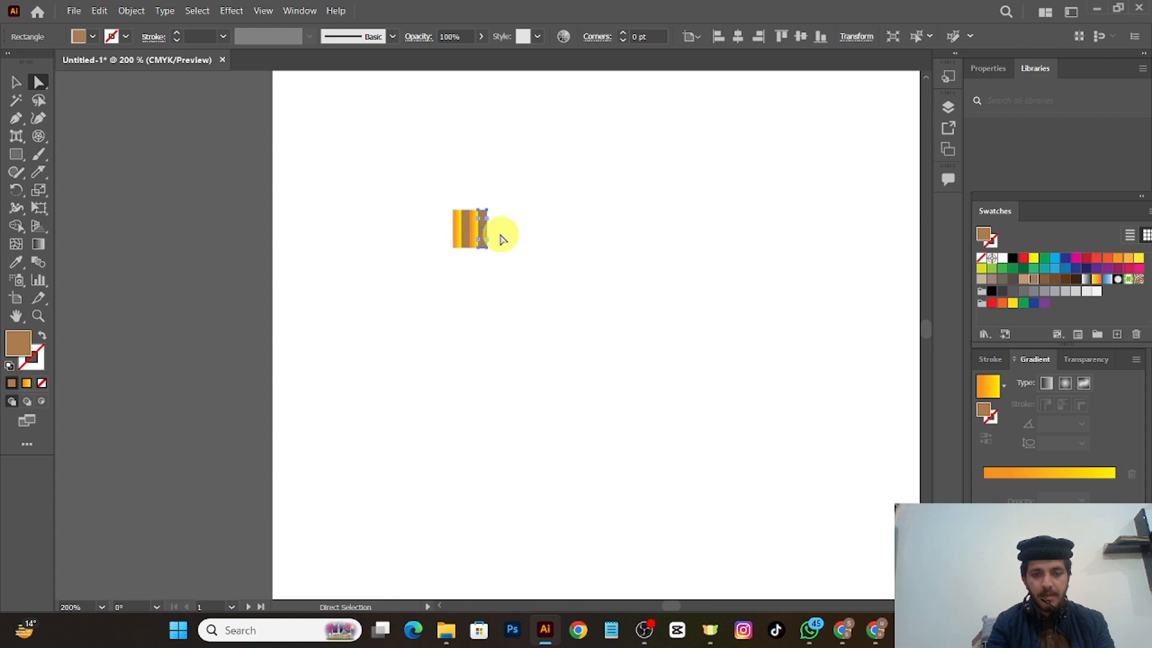
click(503, 239)
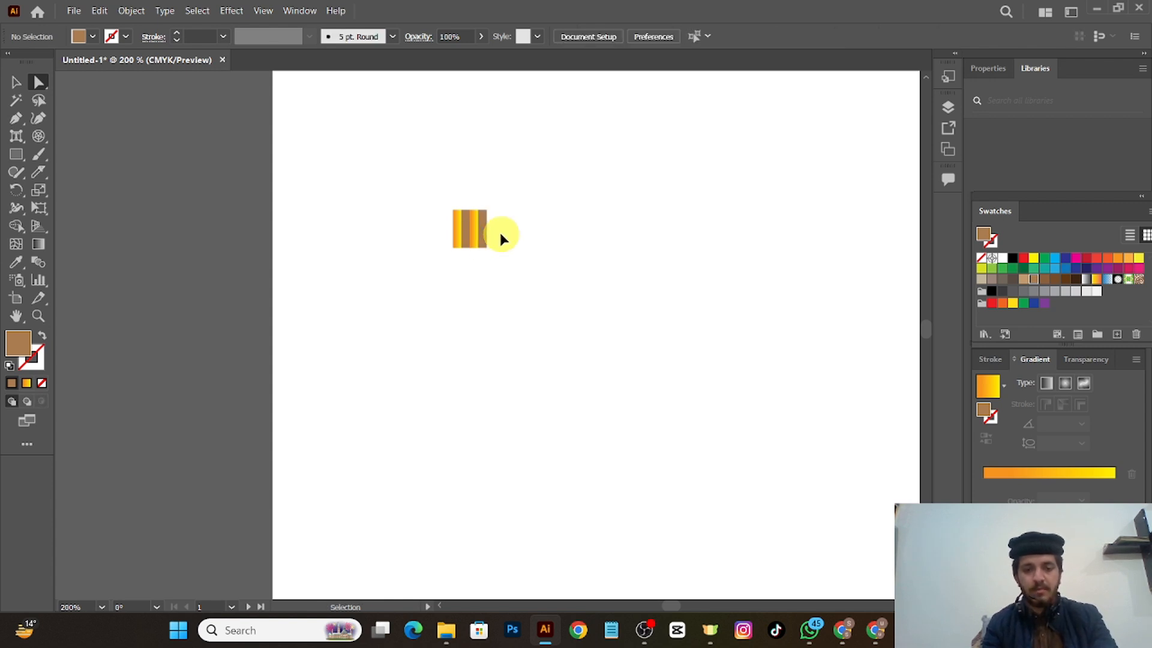
click(479, 234)
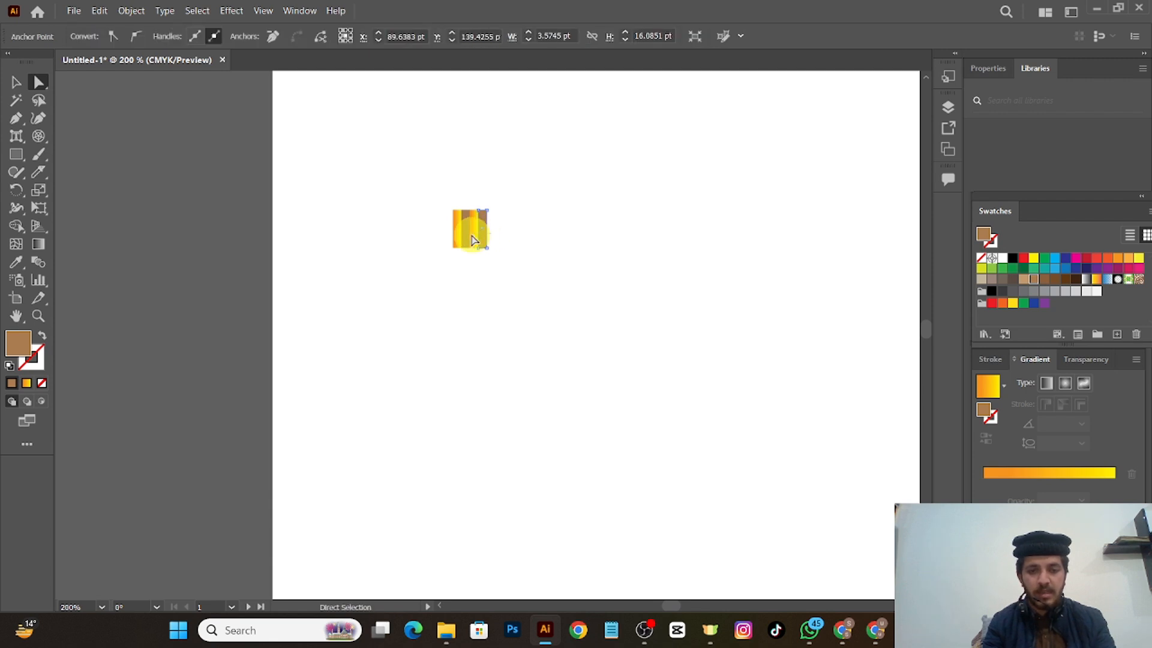
shift+click(490, 239)
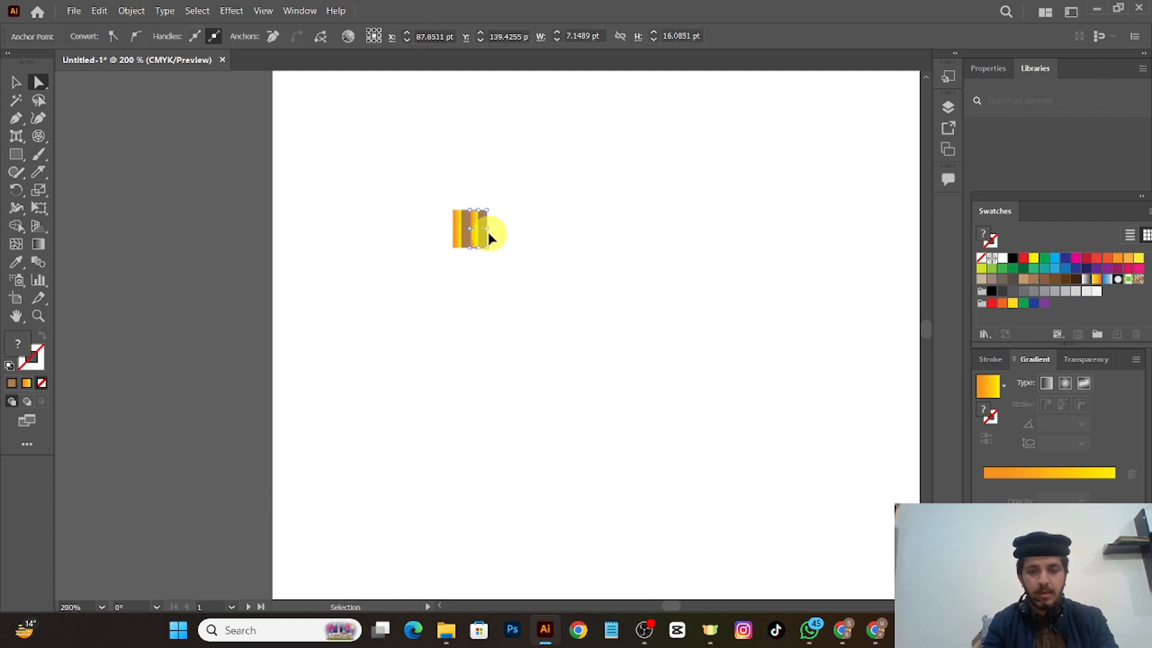
key(ctrl+d)
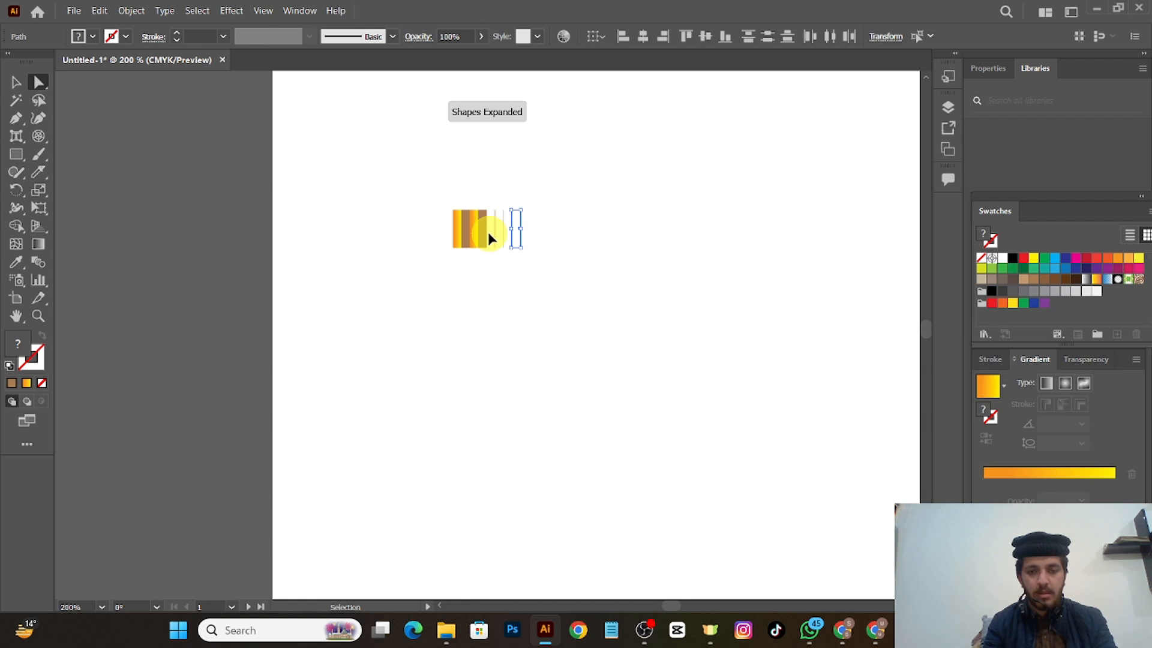
key(ctrl+d)
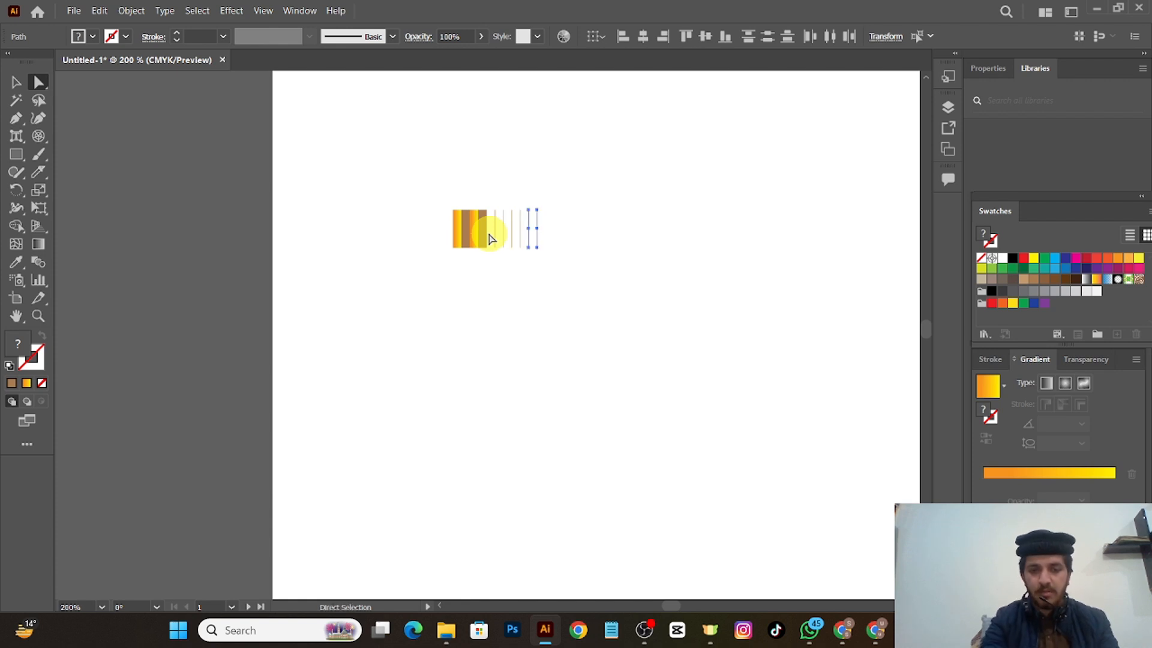
key(Delete)
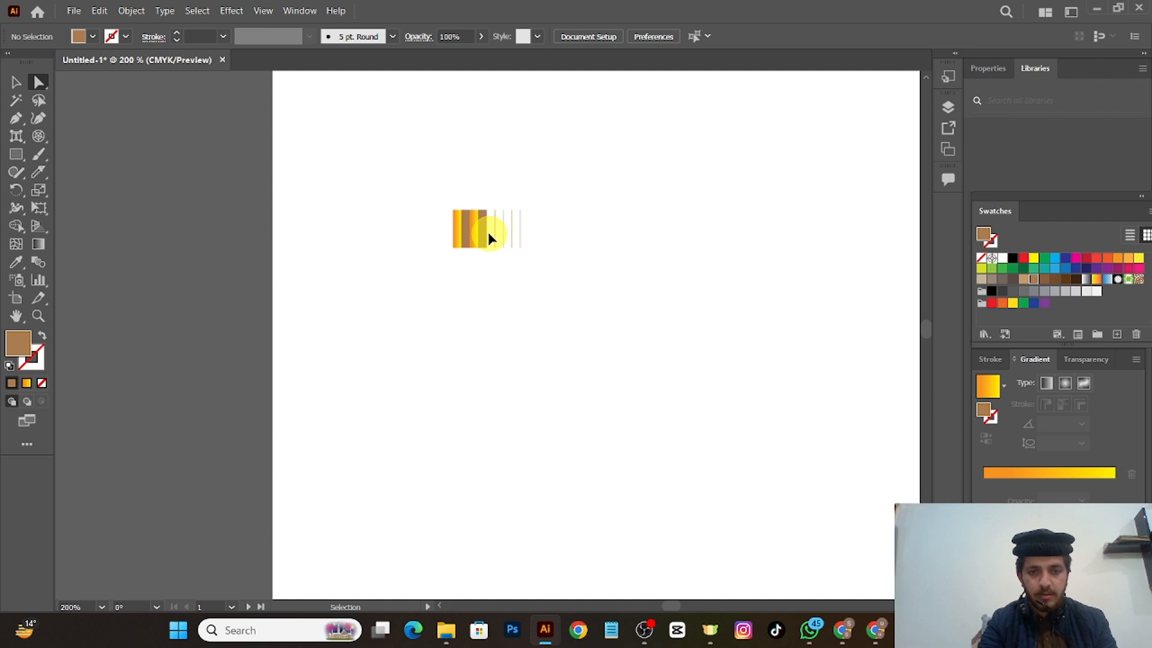
key(ctrl+z)
key(ctrl+z)
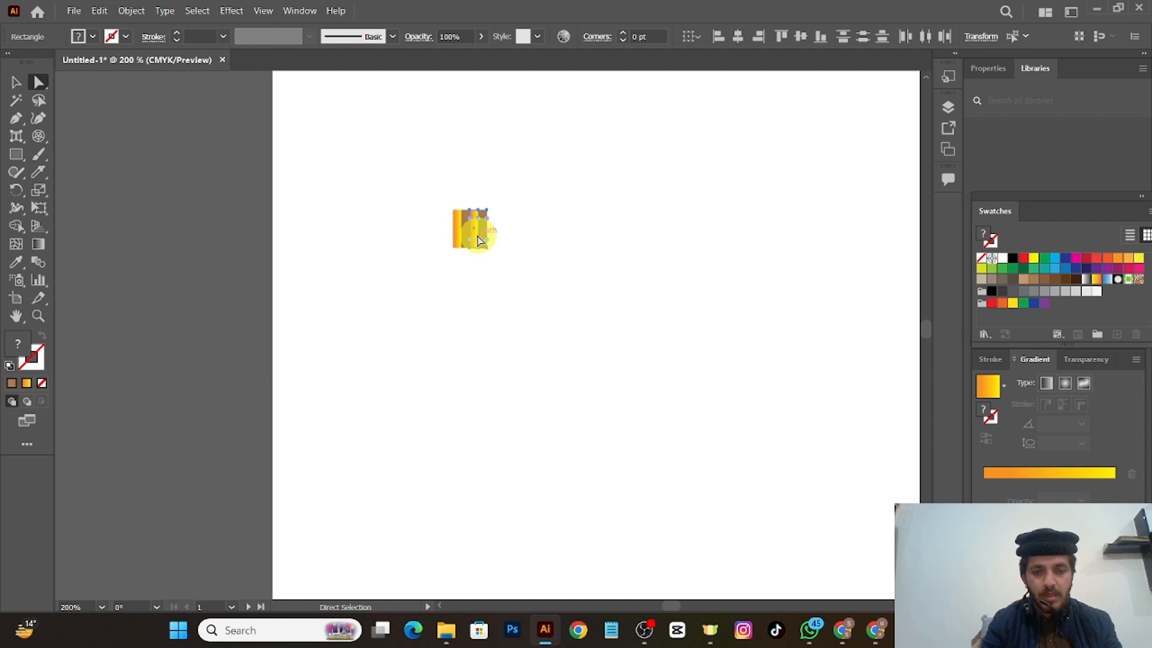
key(alt)
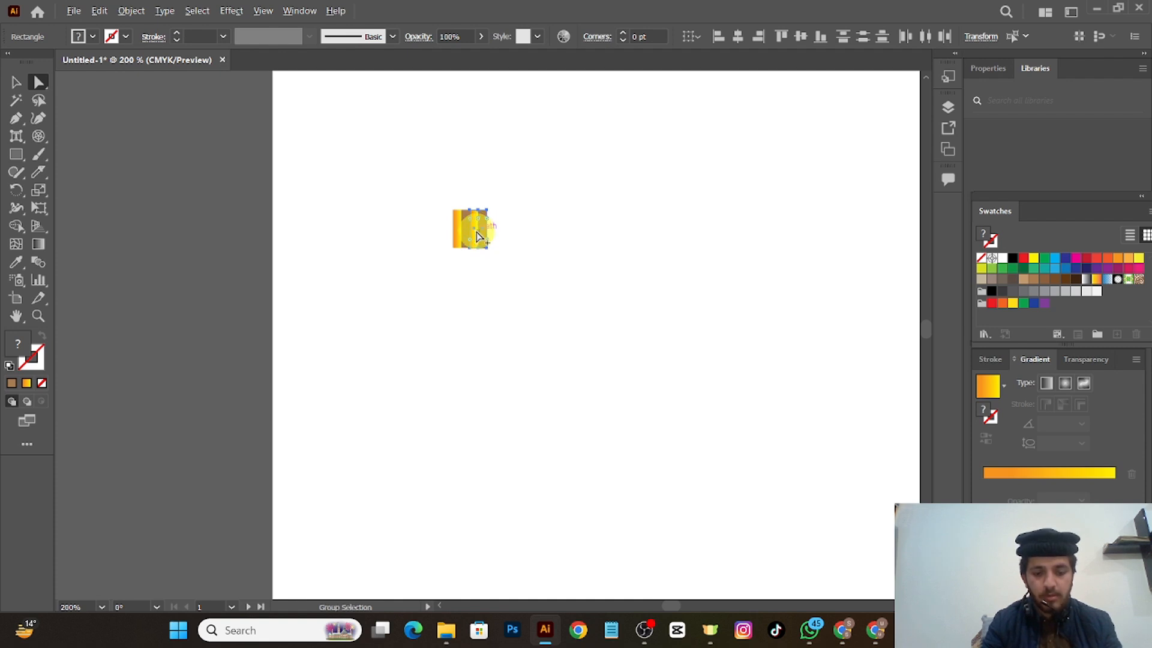
drag(479, 235, 495, 237)
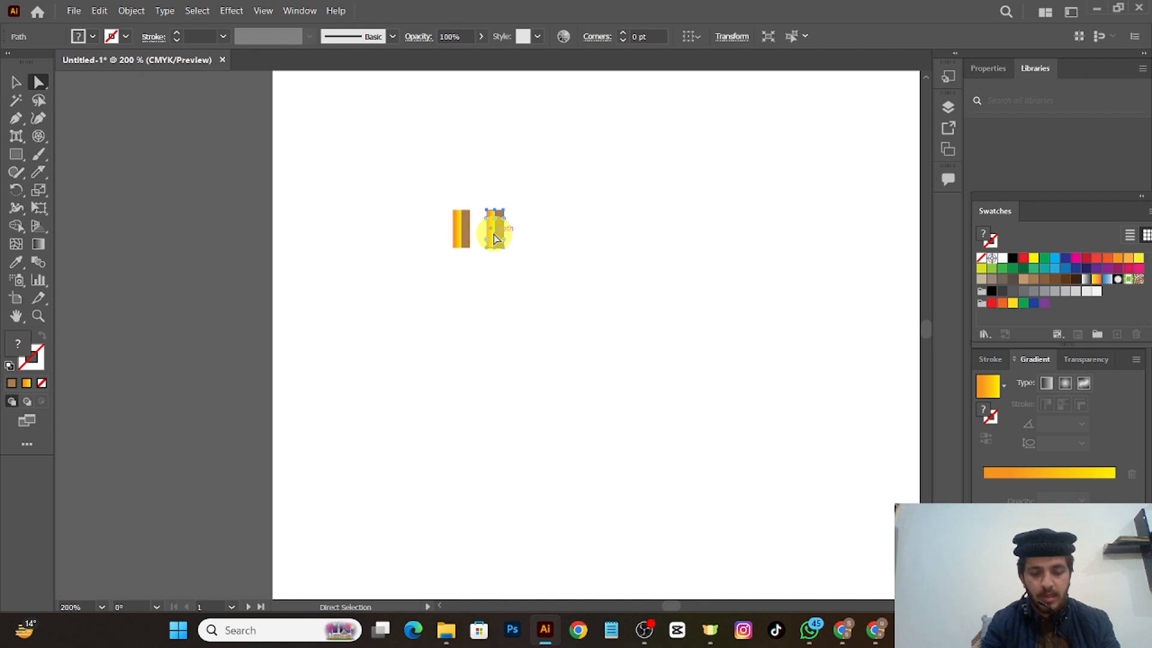
key(ctrl)
key(ctrl+d)
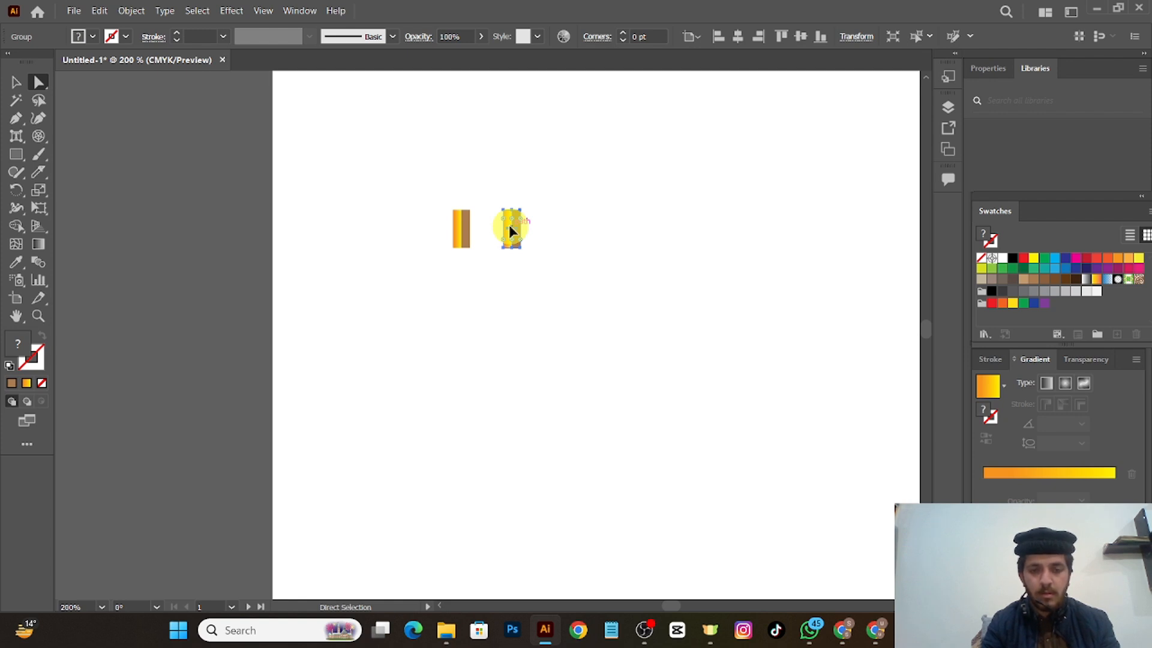
drag(508, 226, 476, 223)
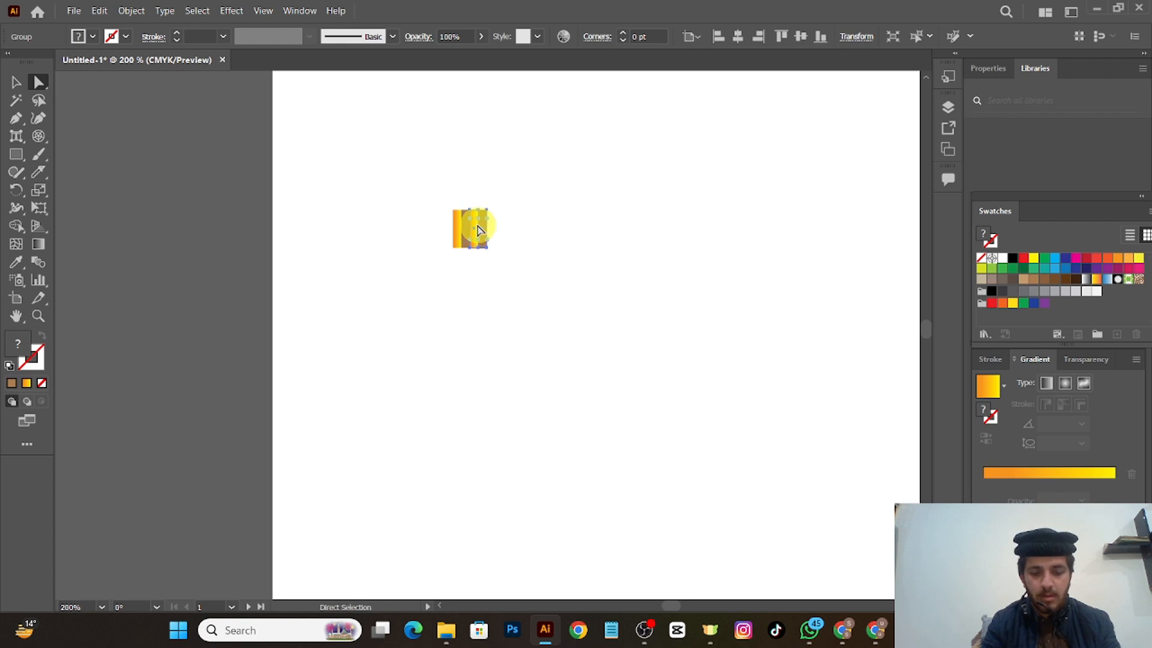
- Duplicate the second striped pair rightward, repeating the copy to form a continuous row of eight pairs, with the surplus pair deleted
key(alt)
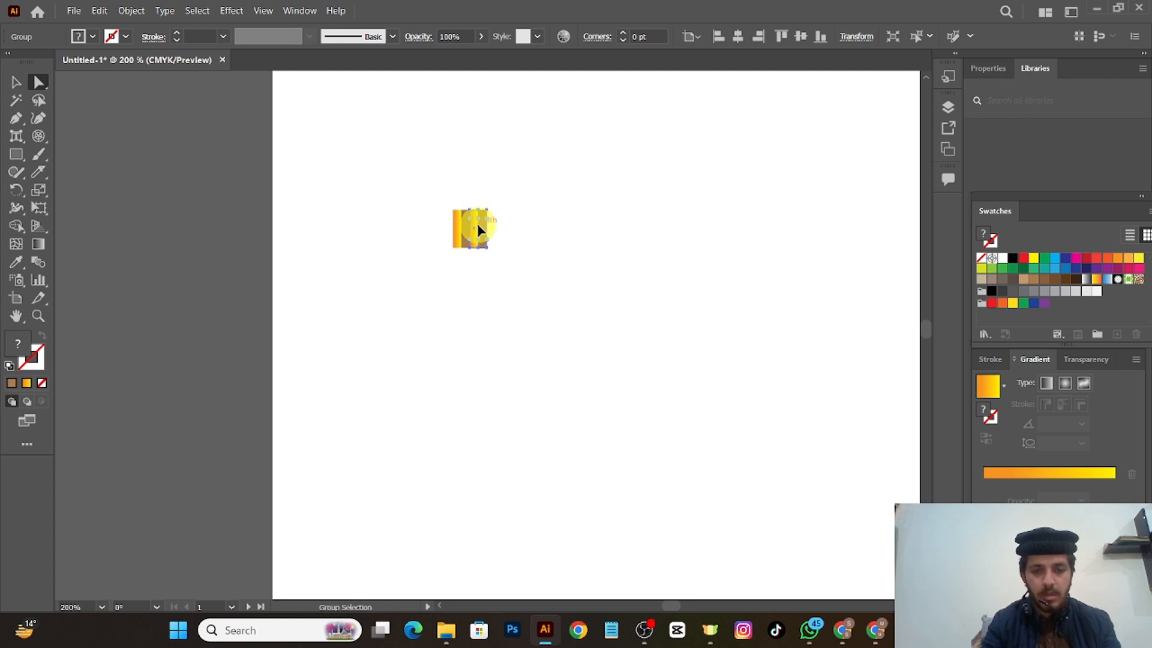
drag(478, 229, 496, 228)
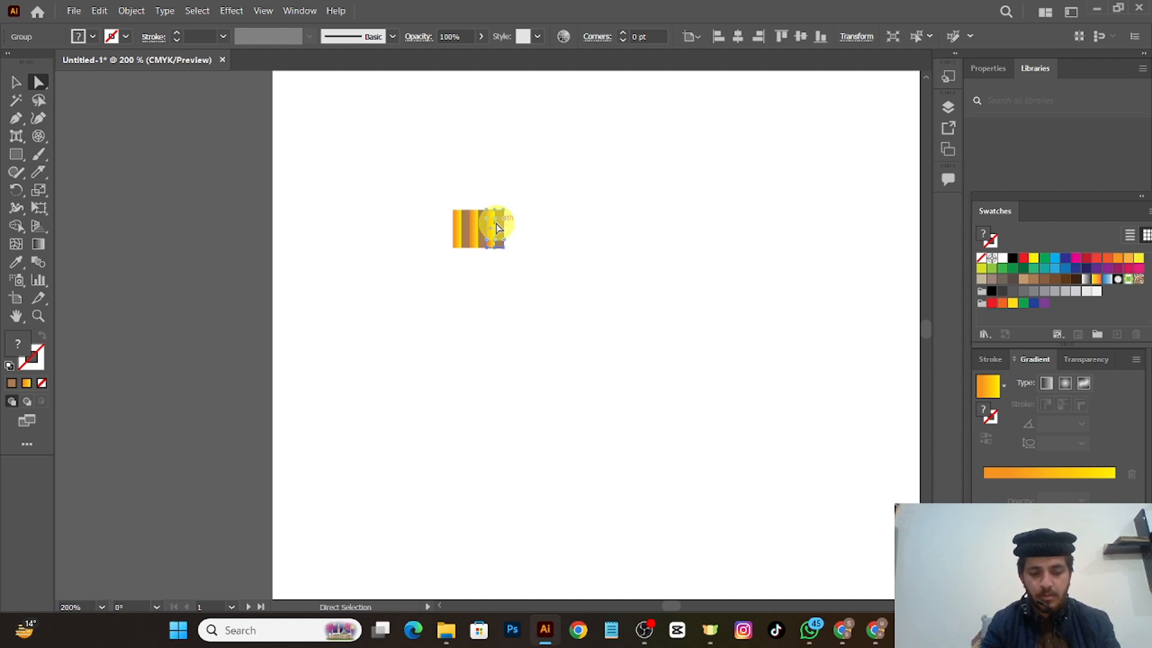
key(ctrl)
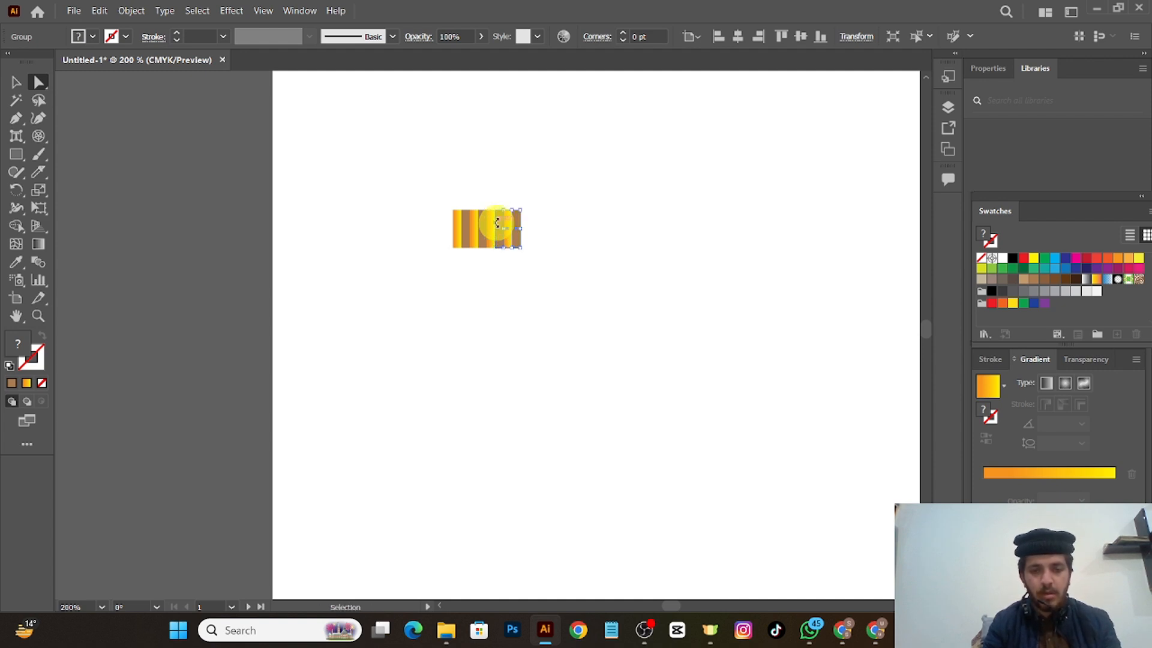
key(ctrl+d)
key(ctrl+d)
key(ctrl+d)
key(ctrl+d)
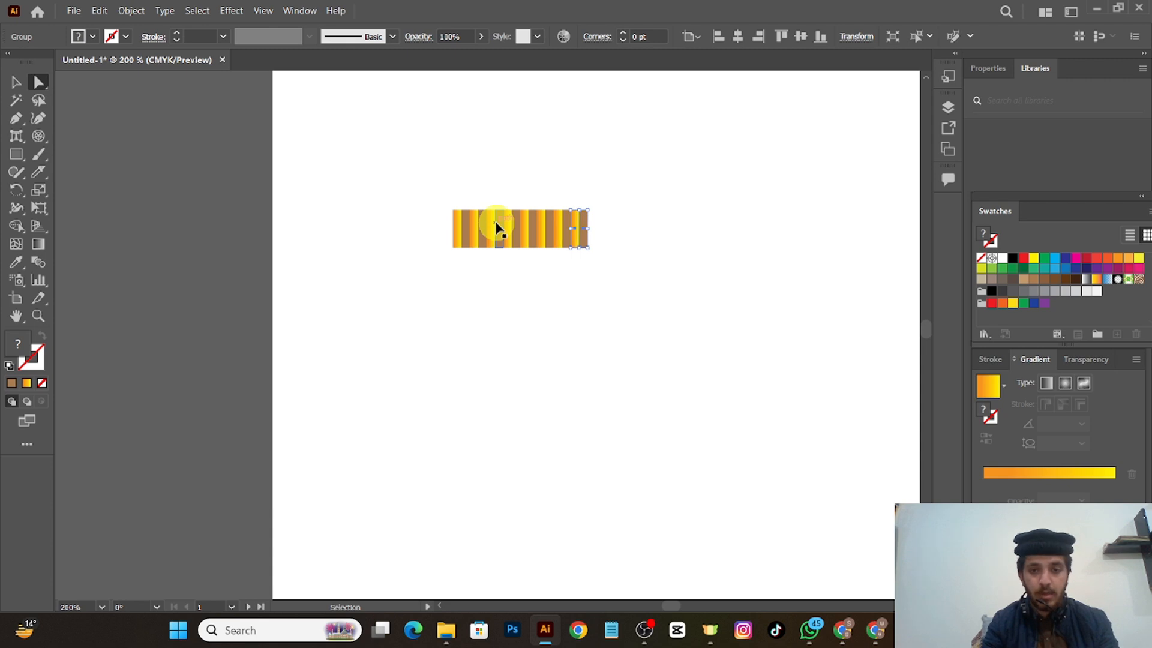
key(ctrl+d)
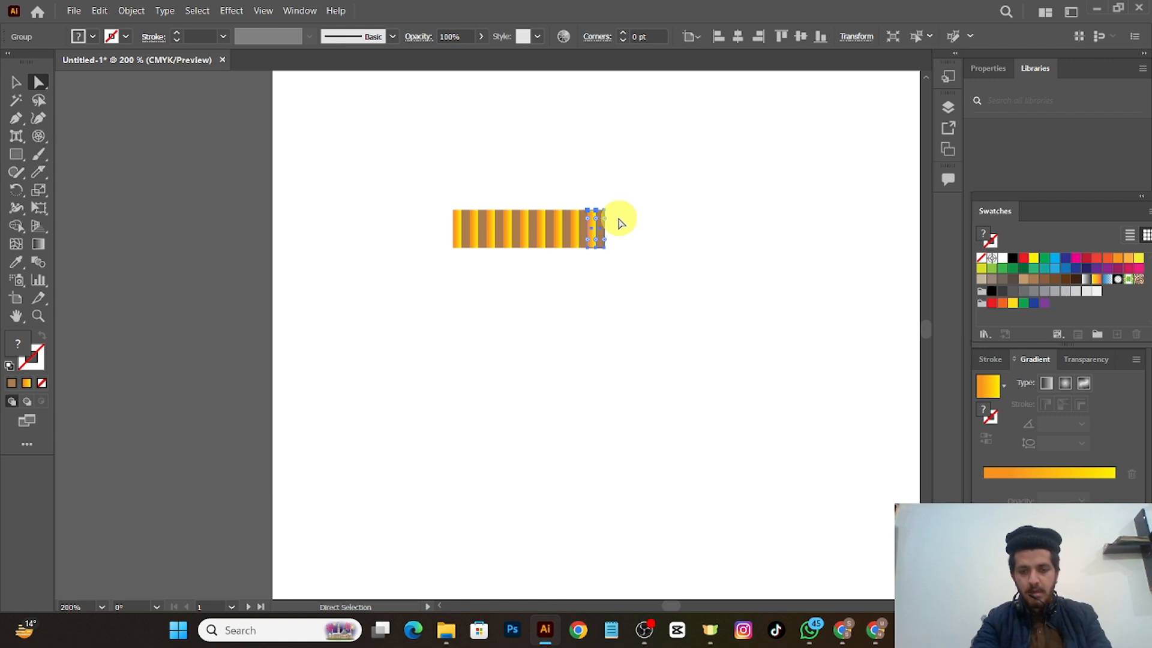
key(Delete)
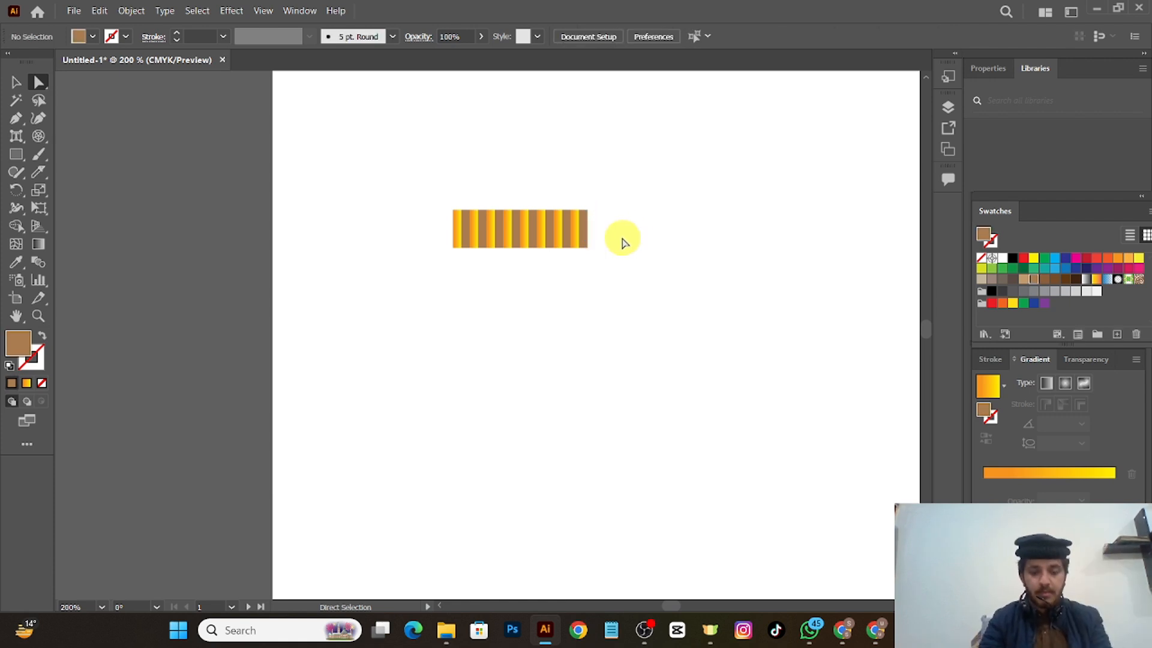
drag(620, 237, 427, 225)
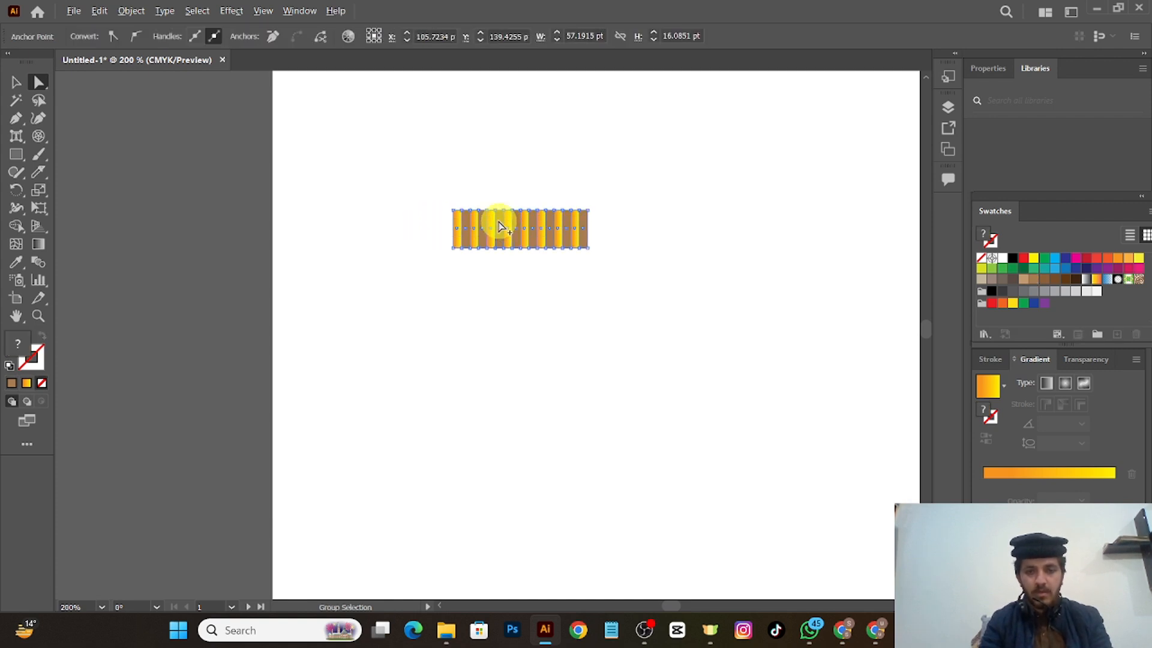
mouse_move(502, 230)
mouse_down()
mouse_move(507, 240)
mouse_move(496, 226)
mouse_up()
click(694, 202)
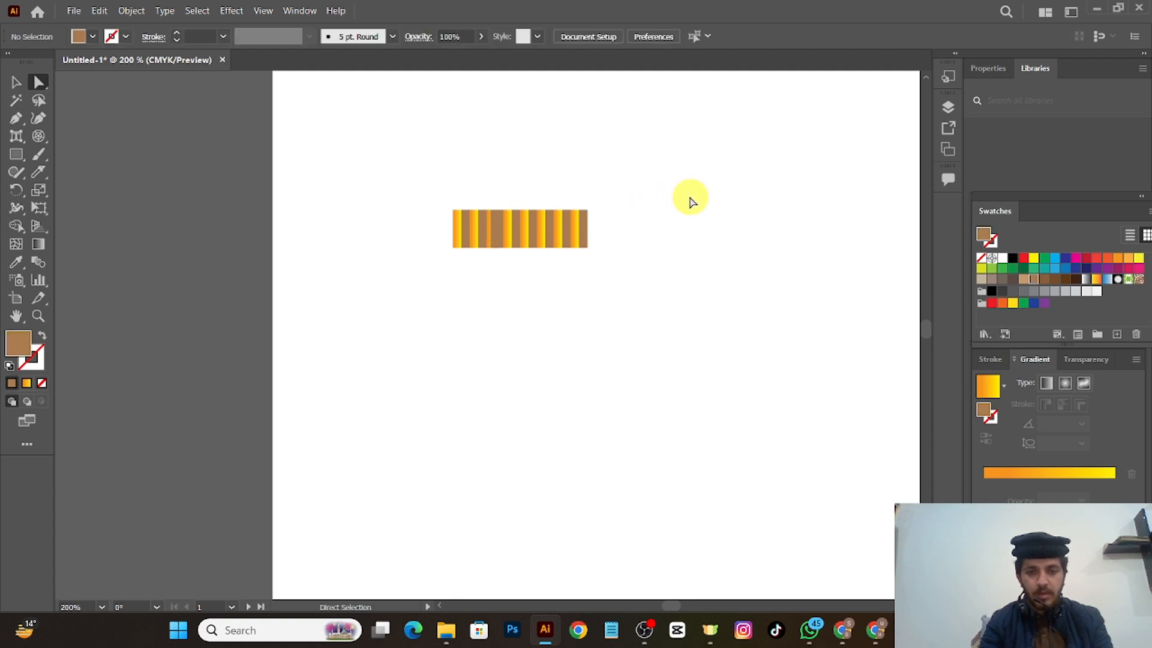
click(528, 234)
click(645, 222)
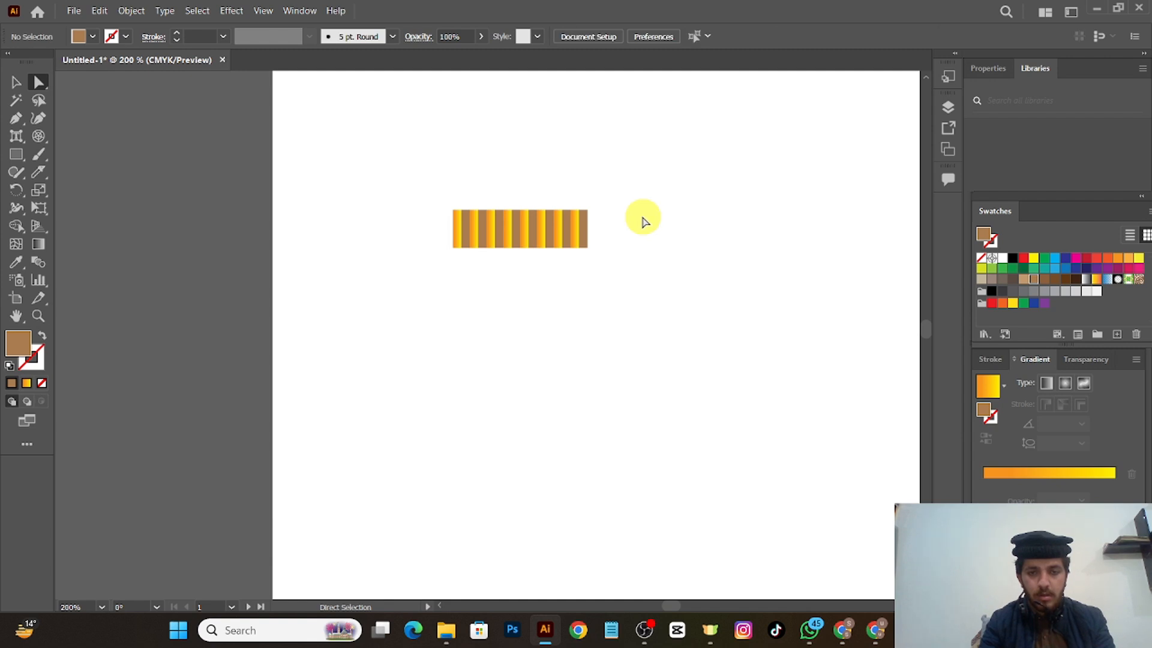
- Group the whole striped row and place a copy across the pencil's orange-yellow section, just below the magenta eraser
drag(642, 222, 423, 234)
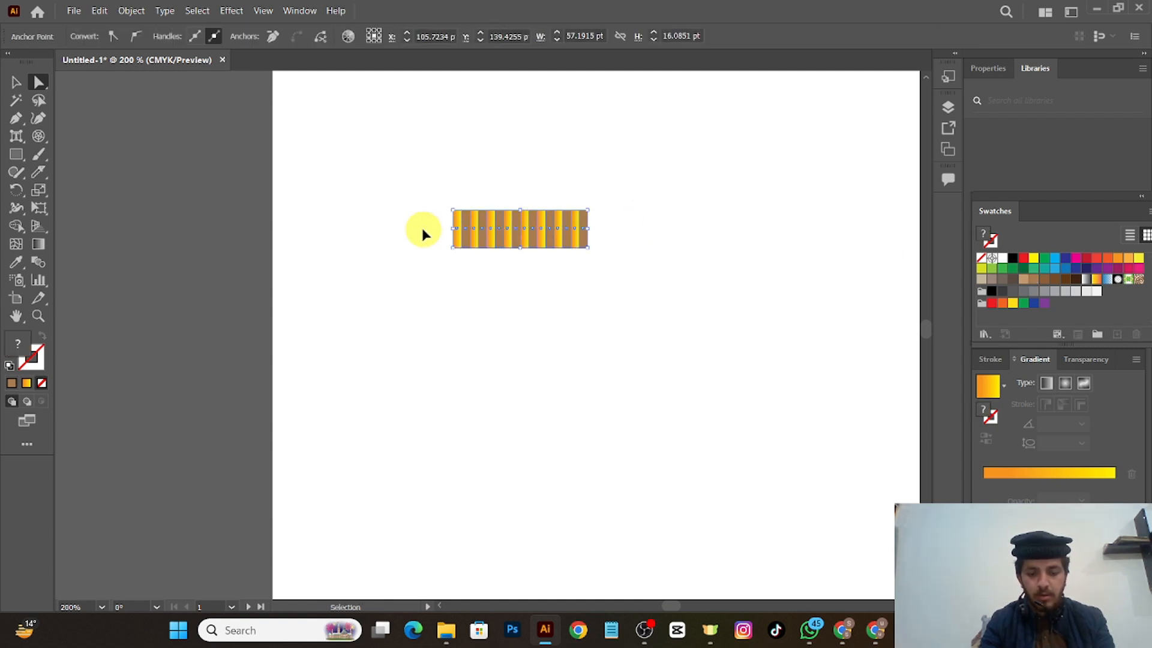
key(ctrl+g)
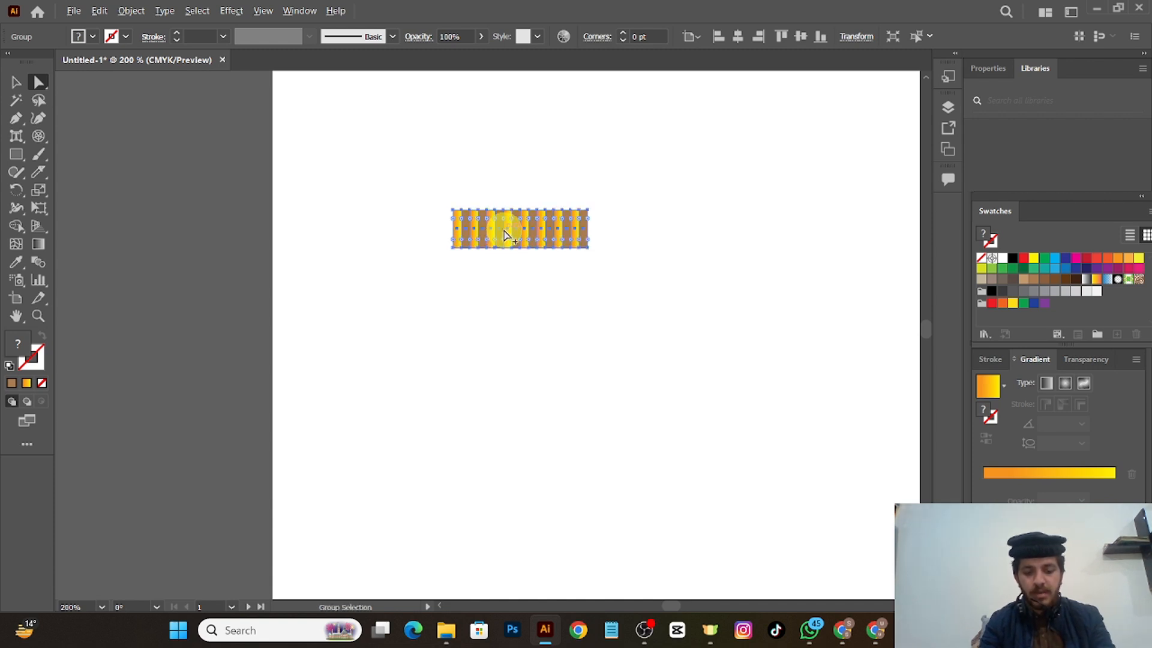
drag(504, 234, 501, 275)
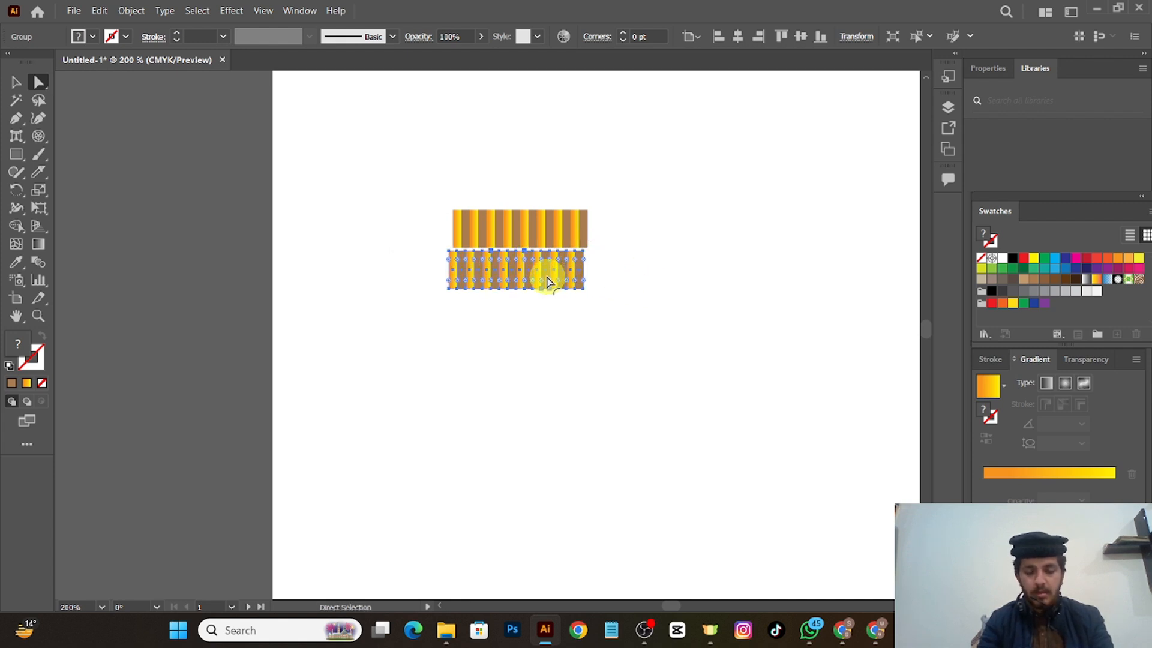
scroll(547, 280, down, 1)
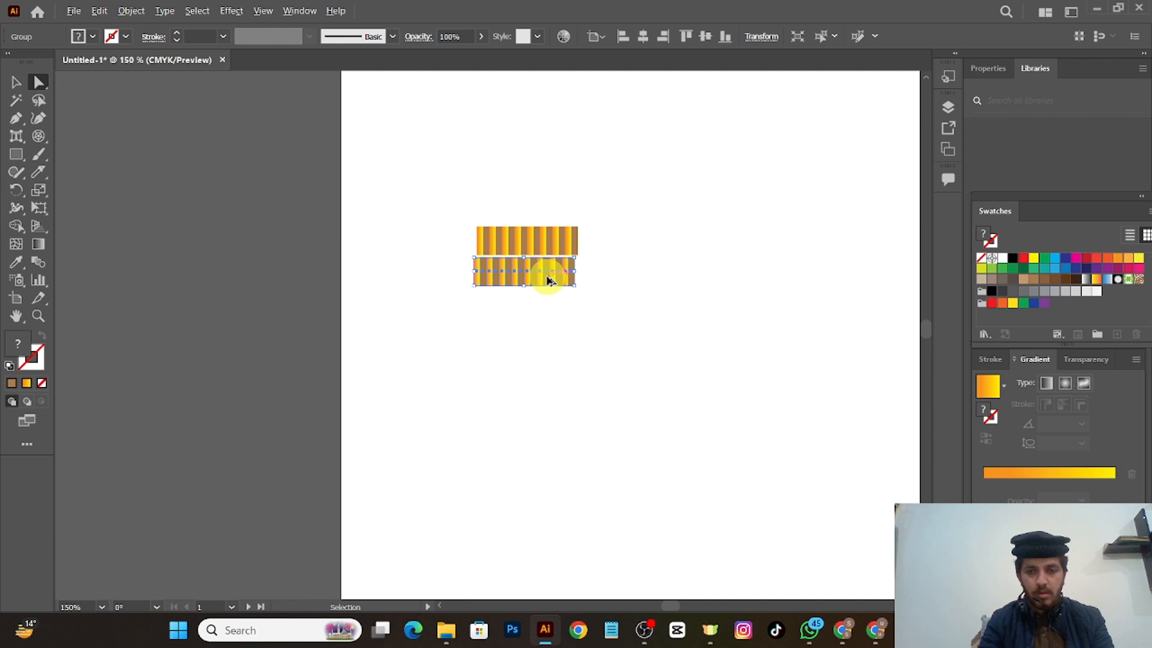
scroll(547, 281, down, 2)
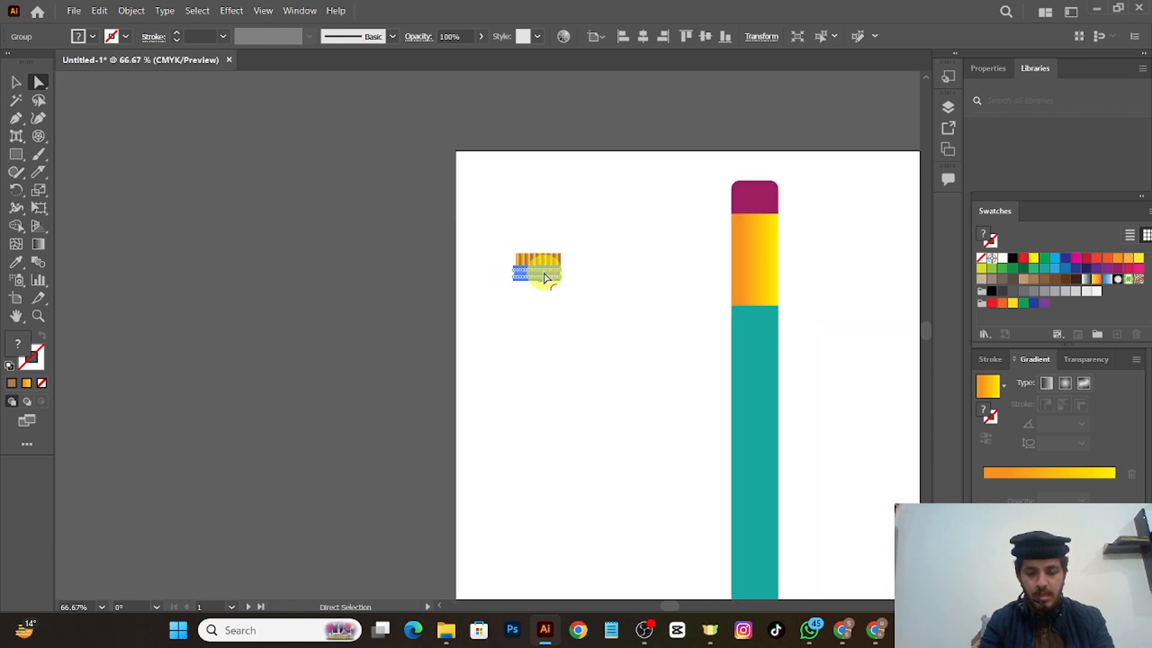
mouse_move(549, 275)
mouse_down()
mouse_move(618, 264)
mouse_move(536, 276)
mouse_move(751, 229)
mouse_up()
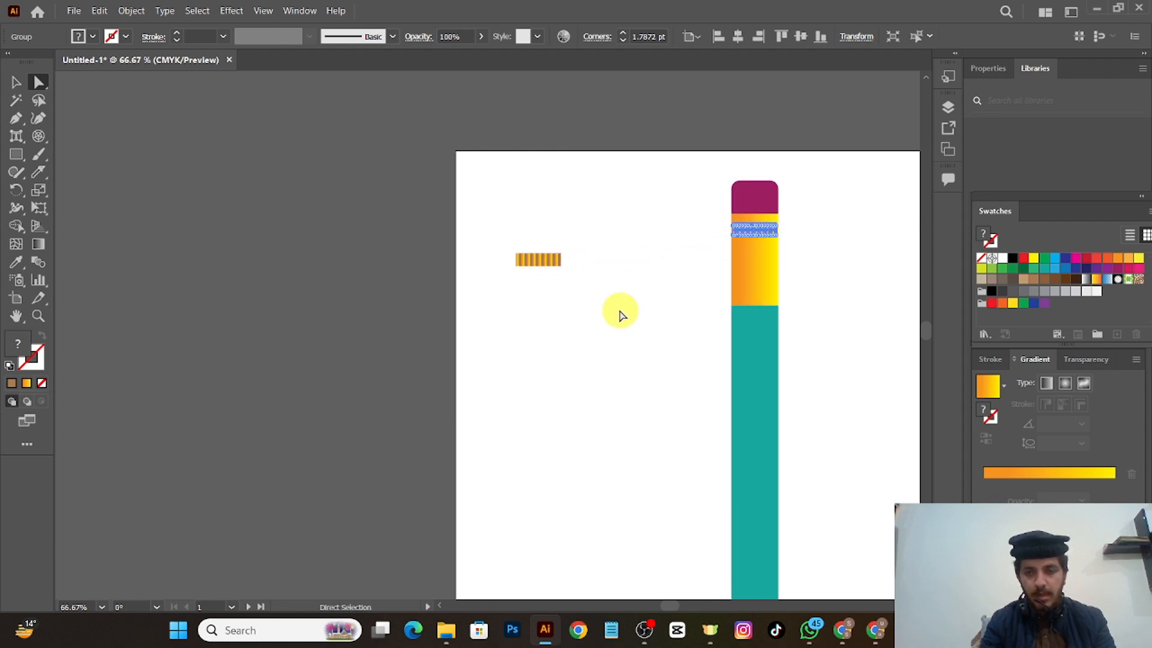
- Select the loose grouped striped row beside the pencil and place a duplicate just below it
click(538, 260)
drag(659, 237, 509, 271)
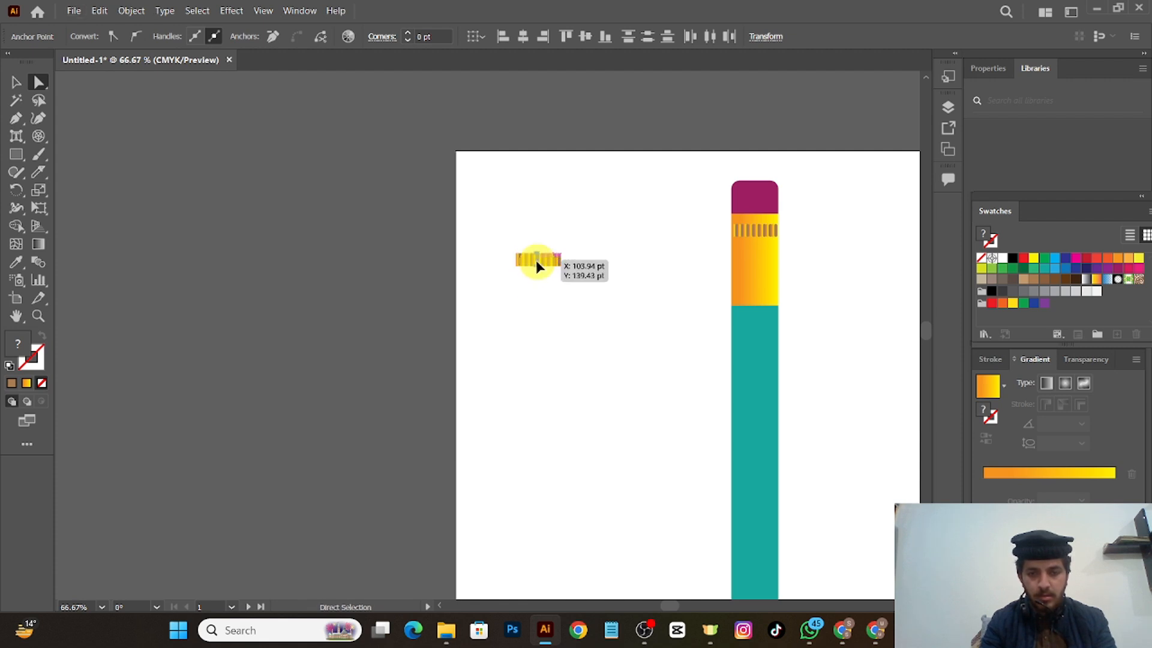
click(536, 260)
drag(621, 244, 489, 268)
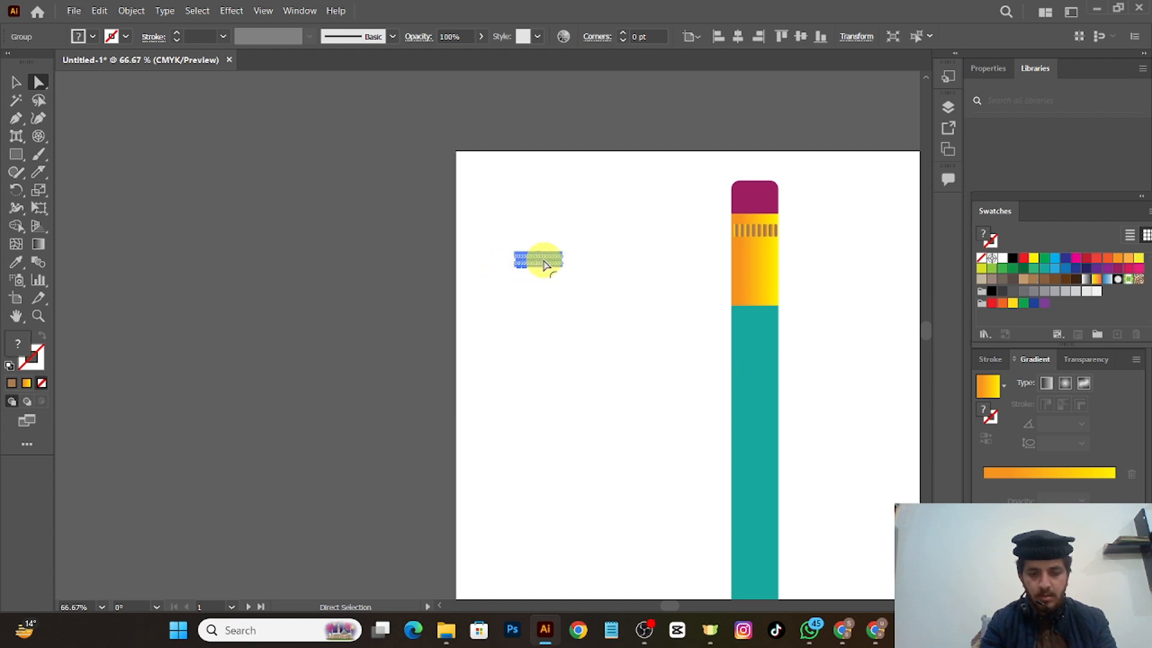
key(ctrl)
key(ctrl)
key(ctrl)
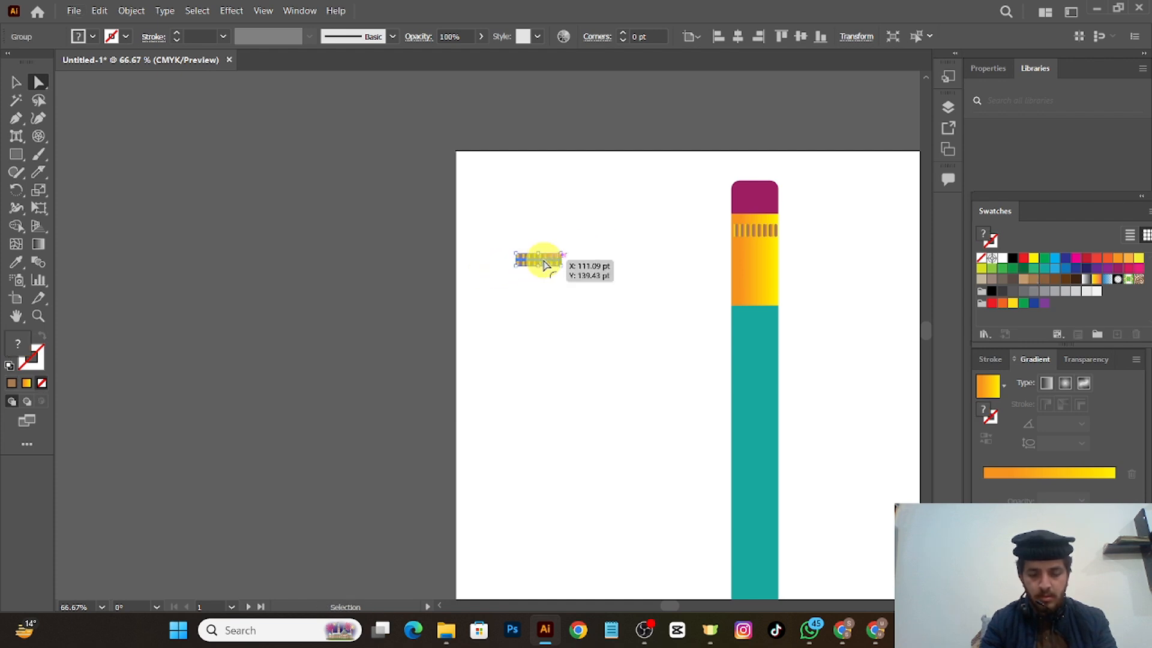
drag(544, 264, 498, 290)
key(ctrl+z)
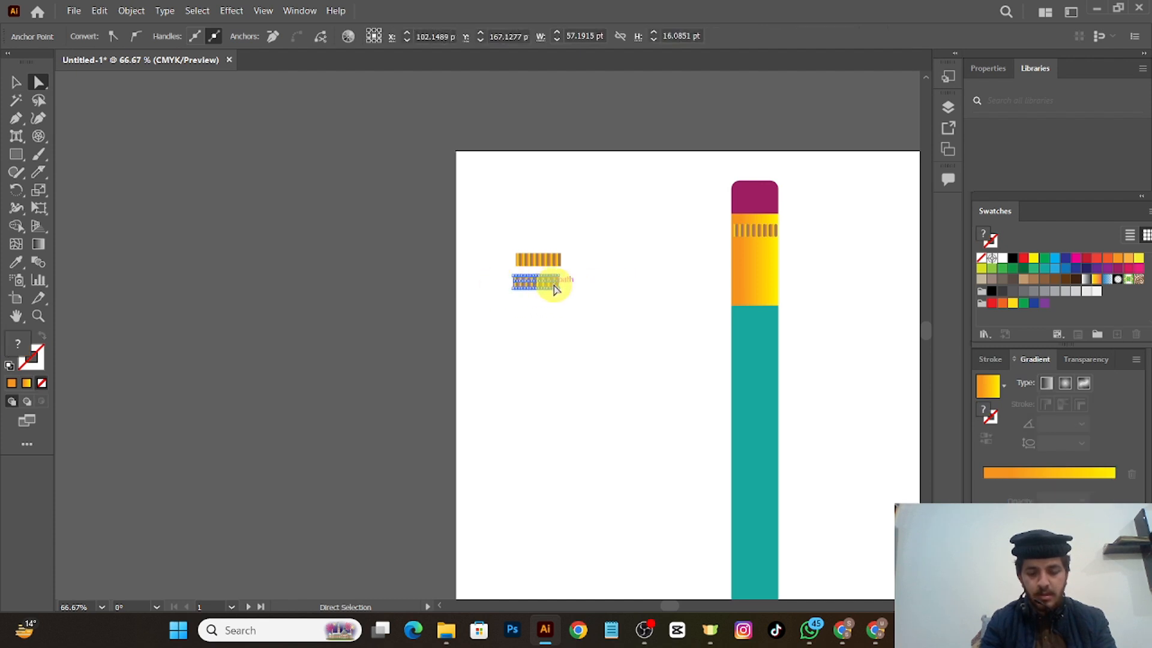
alt+click(554, 290)
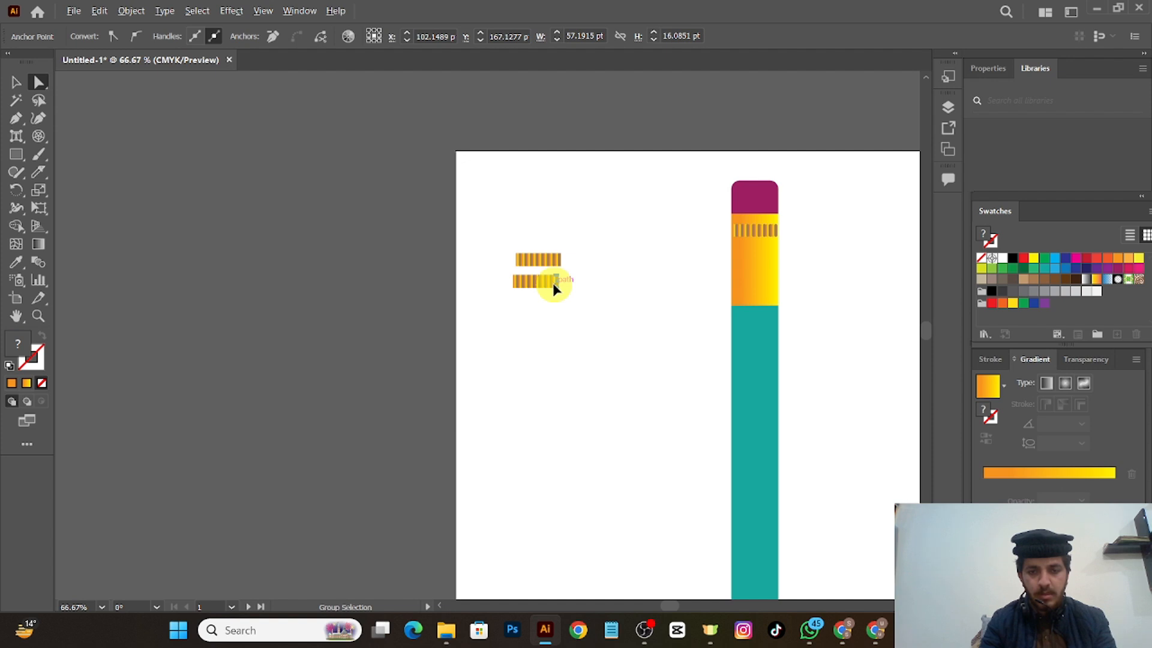
click(552, 282)
click(532, 283)
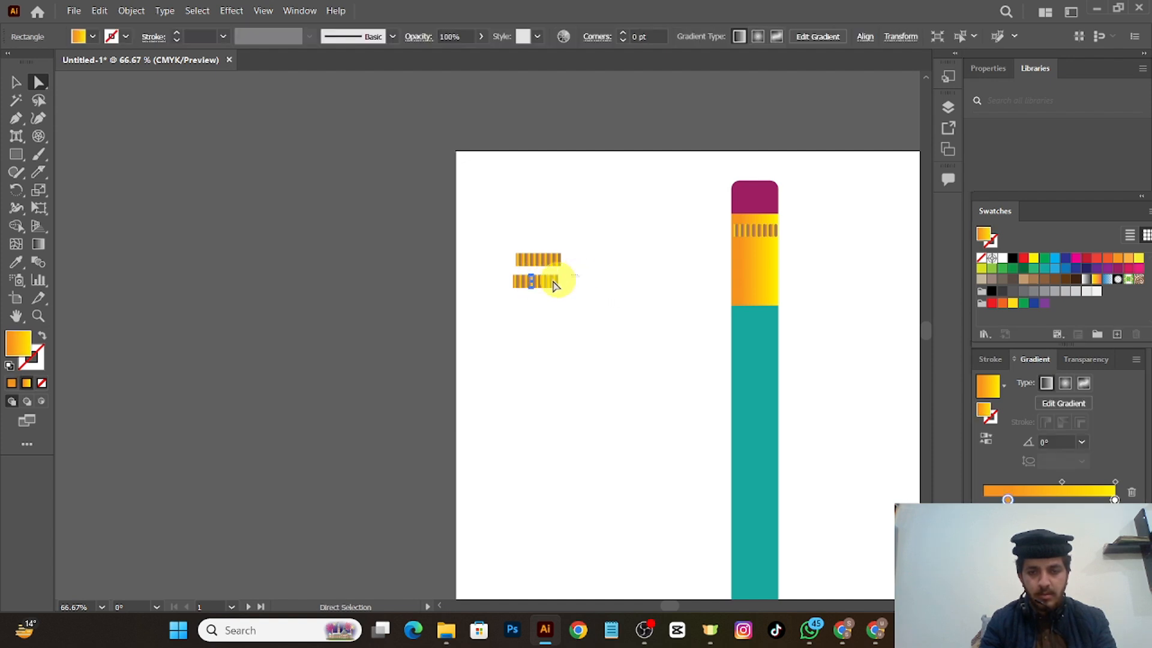
mouse_move(532, 284)
mouse_down()
mouse_move(591, 277)
mouse_move(532, 281)
mouse_up()
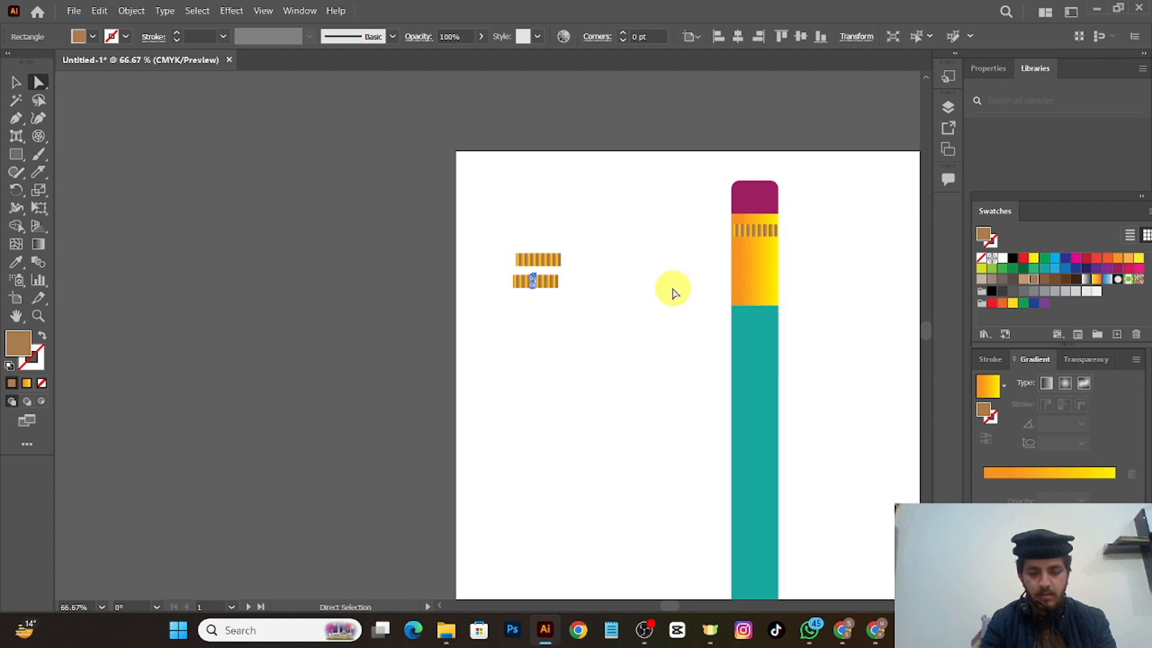
key(super+z)
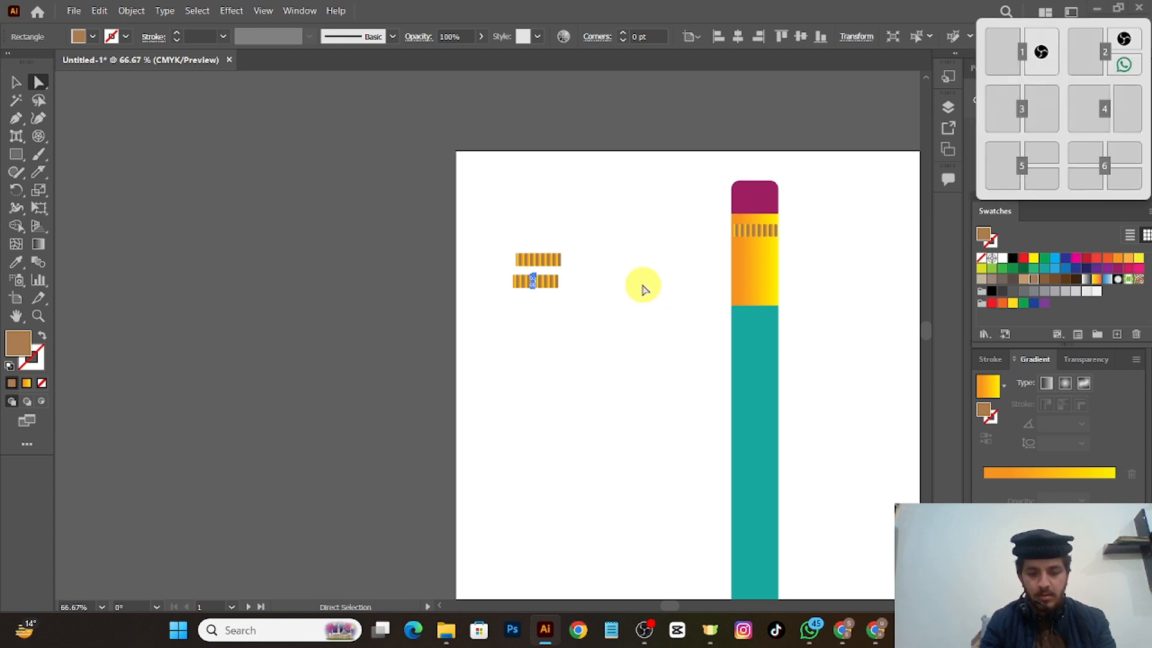
click(612, 291)
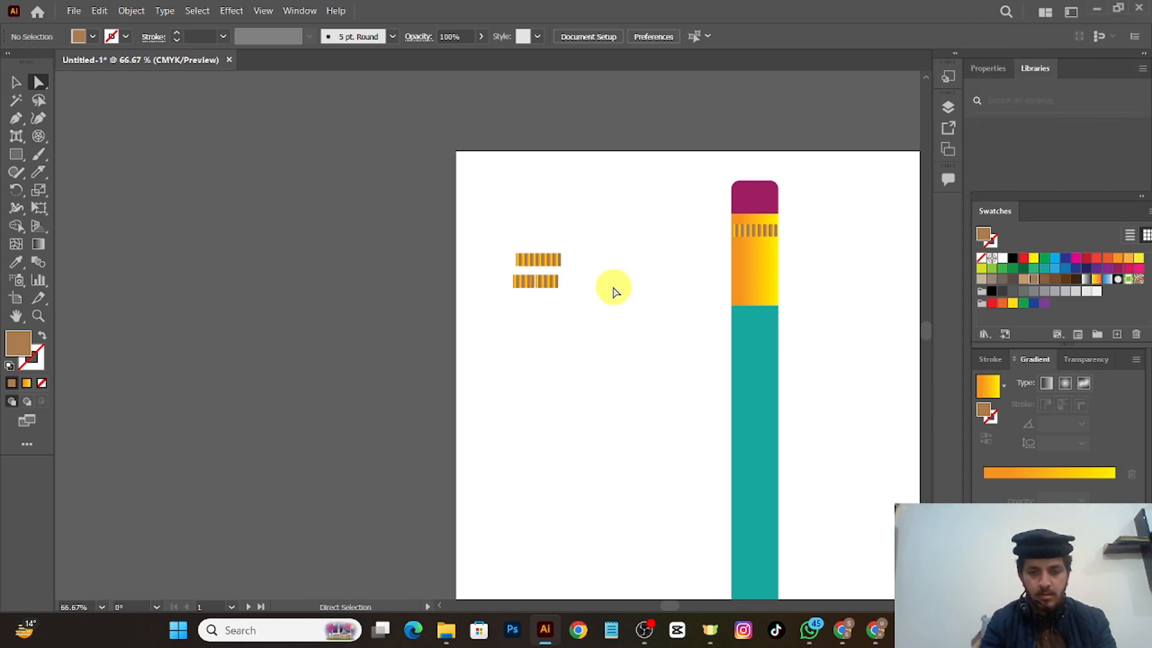
key(ctrl+z)
click(604, 286)
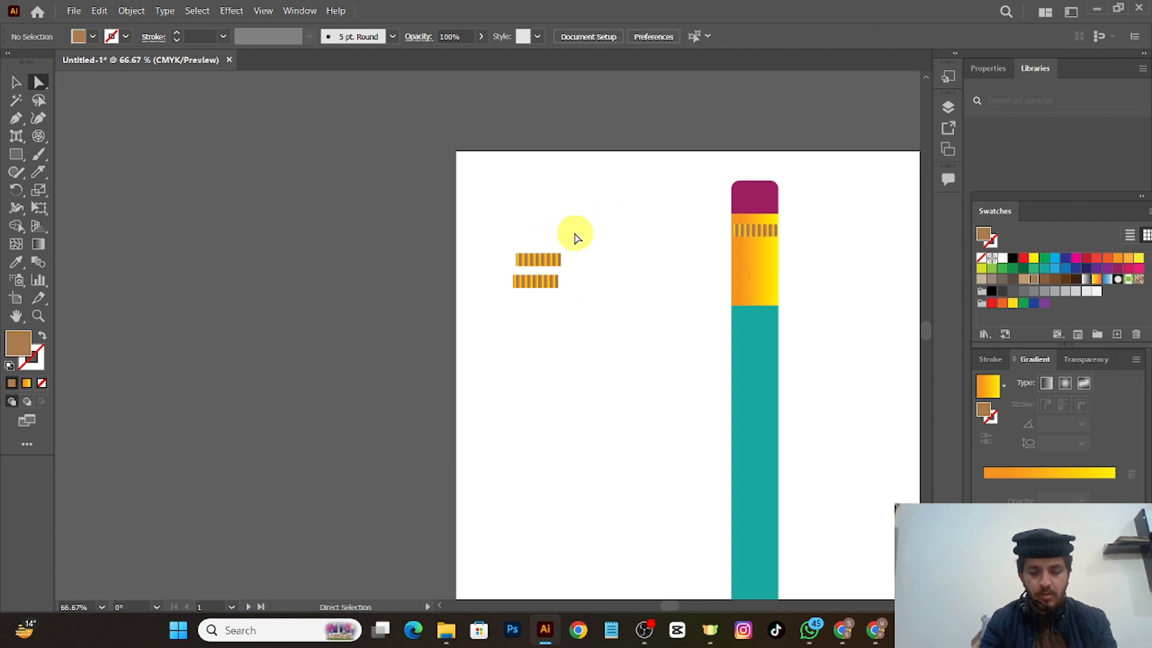
- Move the upper loose striped row onto the pencil's orange-yellow section, just below the first striped band
drag(575, 231, 558, 259)
drag(593, 223, 514, 266)
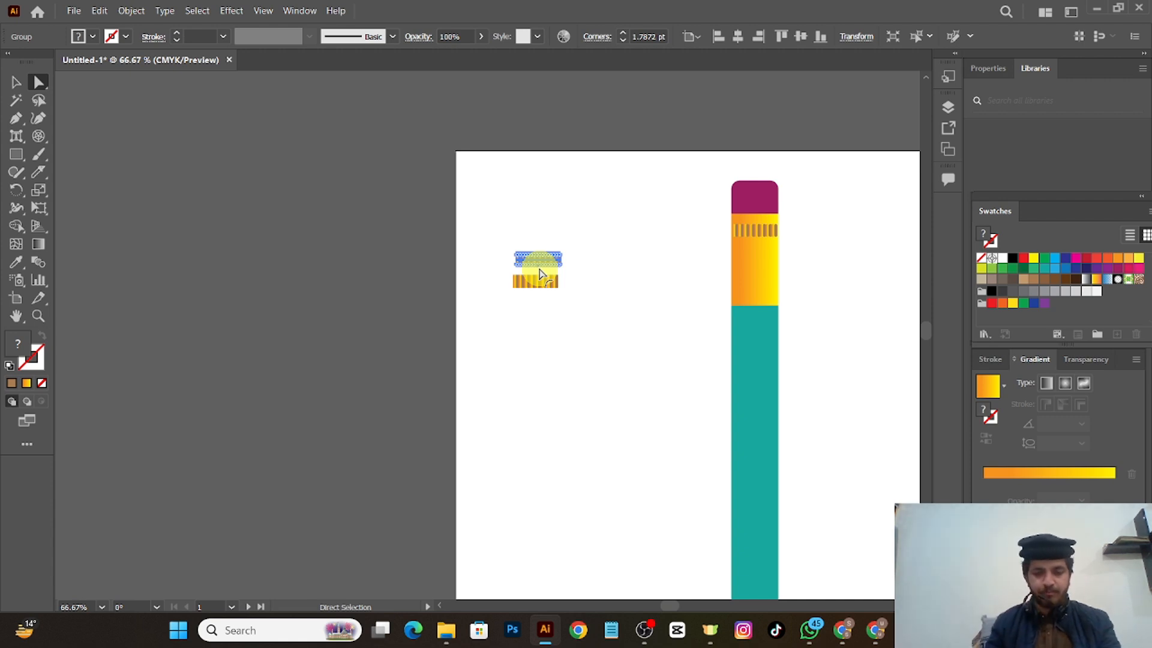
mouse_move(540, 274)
mouse_down()
mouse_move(542, 259)
mouse_move(558, 259)
mouse_move(546, 264)
mouse_up()
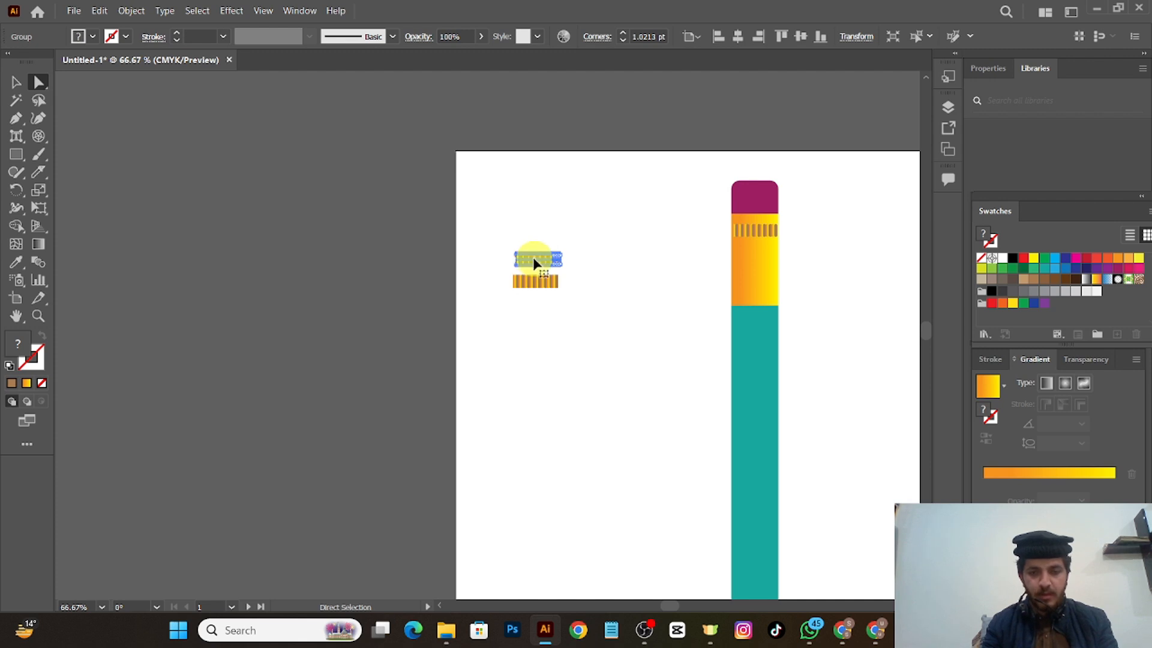
ctrl+click(533, 257)
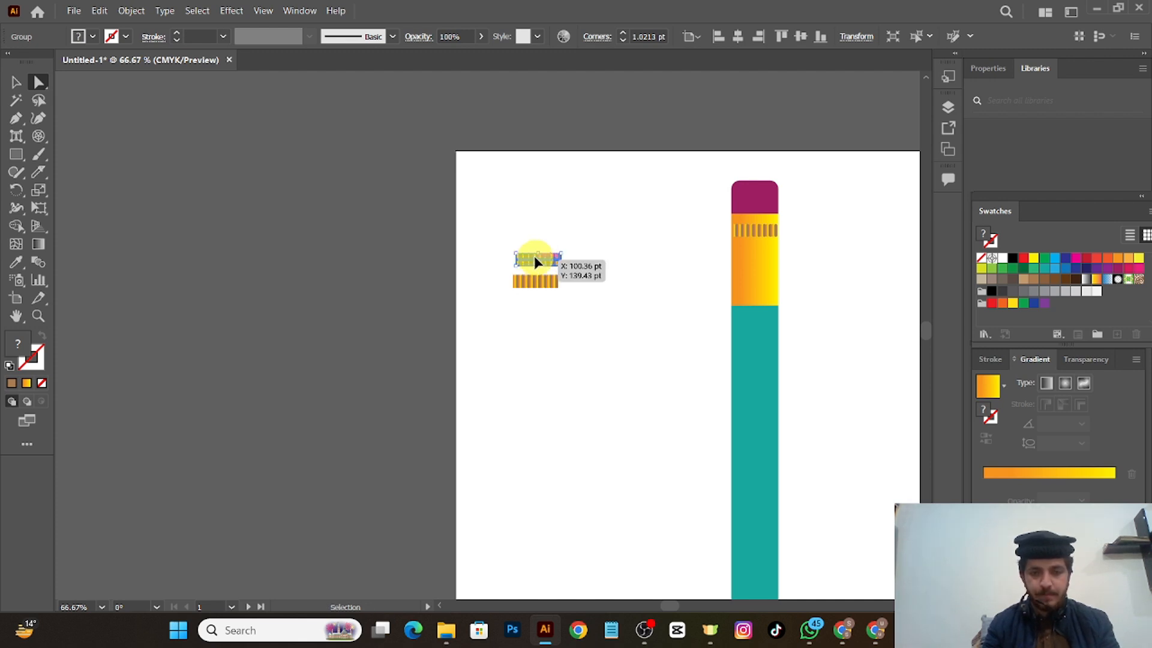
drag(535, 255, 747, 252)
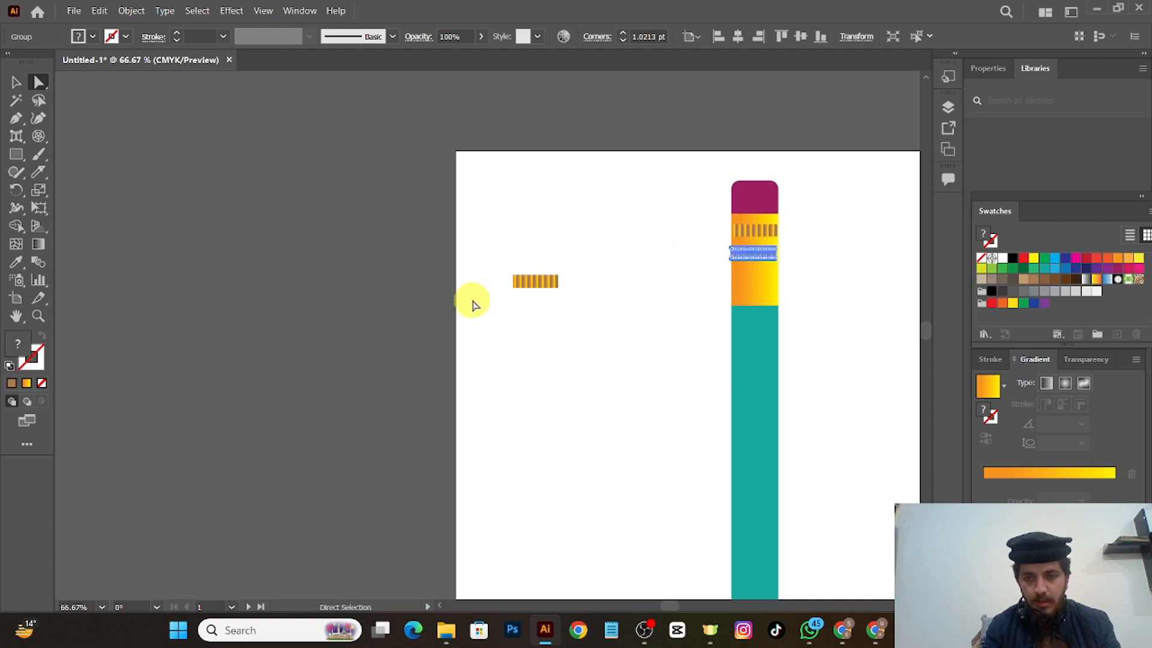
- Move the remaining loose striped row onto the lower end of the orange-yellow section, just above the teal body
drag(640, 268, 494, 296)
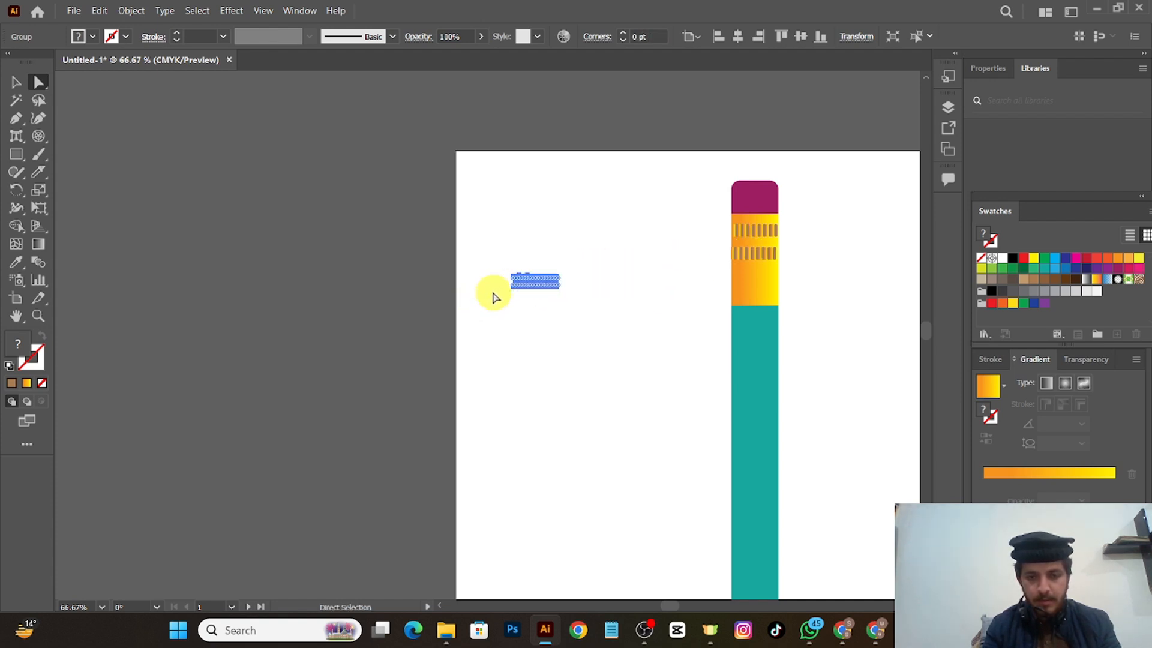
key(a)
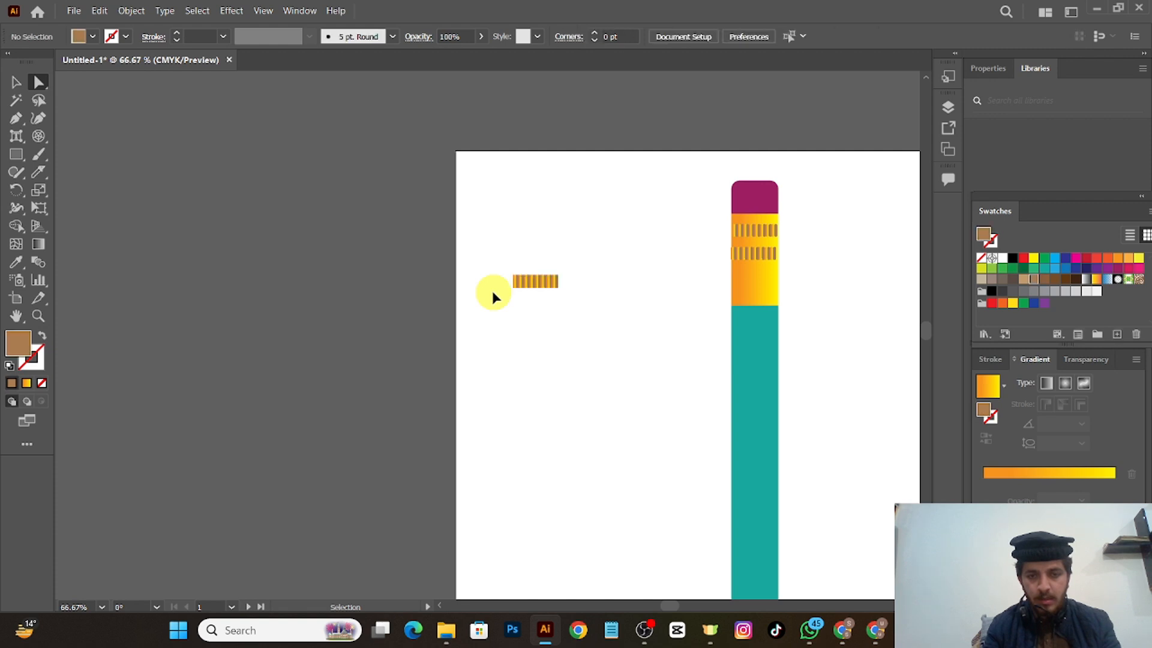
drag(609, 265, 477, 295)
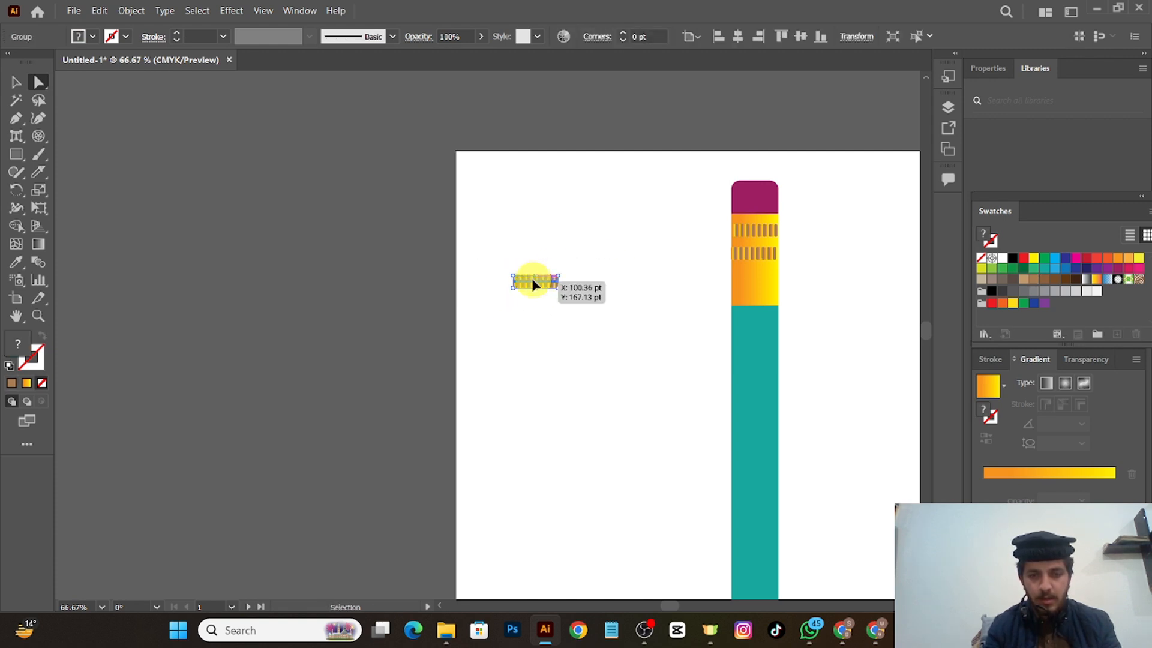
mouse_move(534, 284)
mouse_down()
mouse_move(767, 289)
mouse_move(757, 294)
mouse_move(748, 290)
mouse_move(768, 251)
mouse_move(736, 253)
mouse_move(762, 252)
mouse_up()
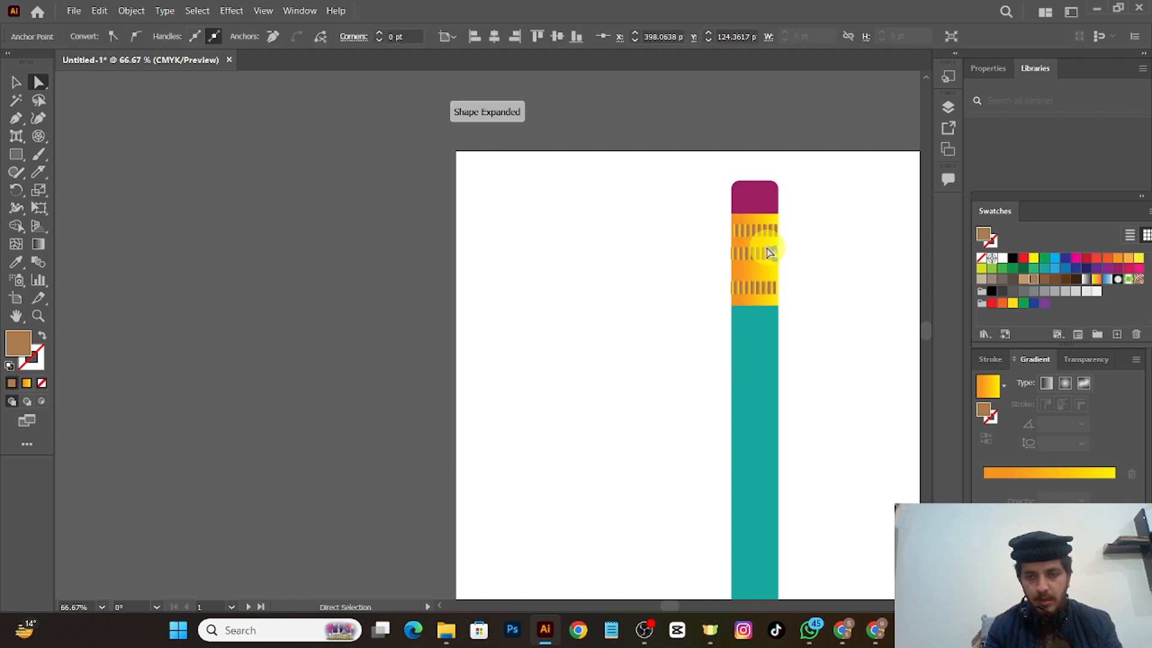
click(822, 249)
key(ctrl+z)
key(ctrl+z)
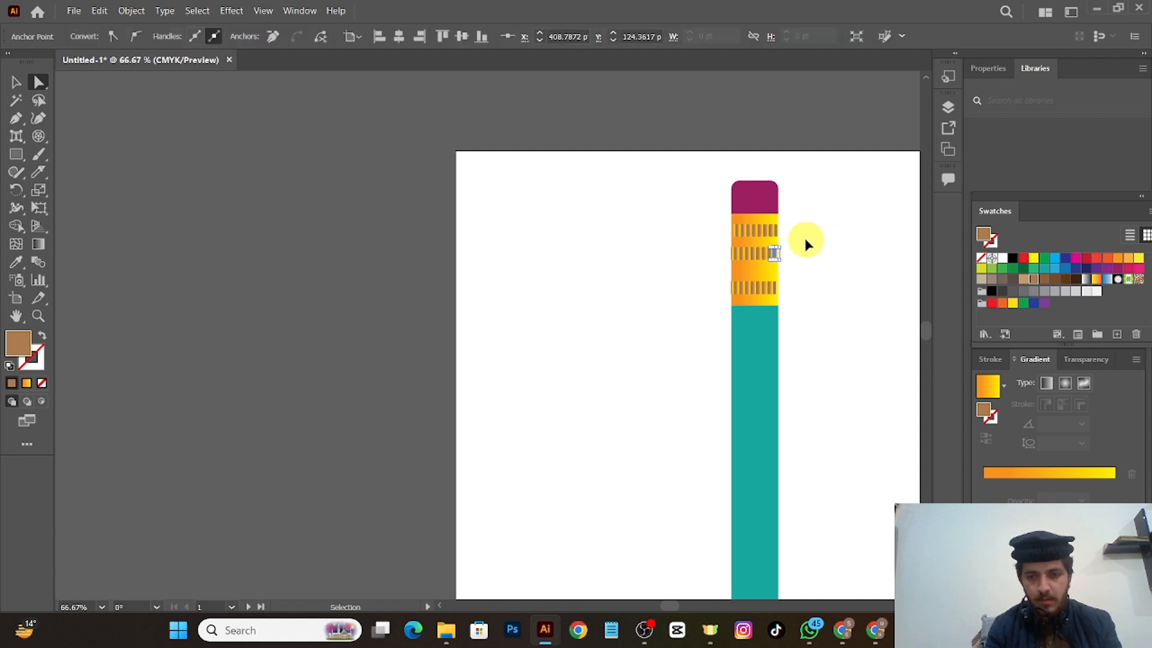
click(798, 246)
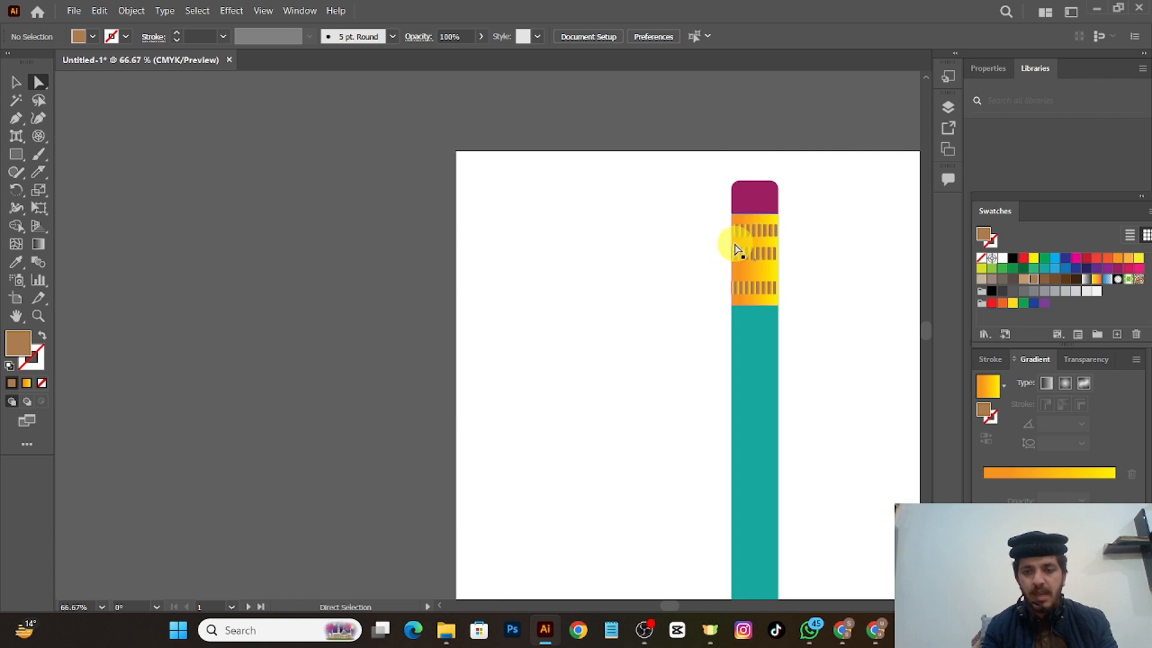
drag(740, 247, 738, 243)
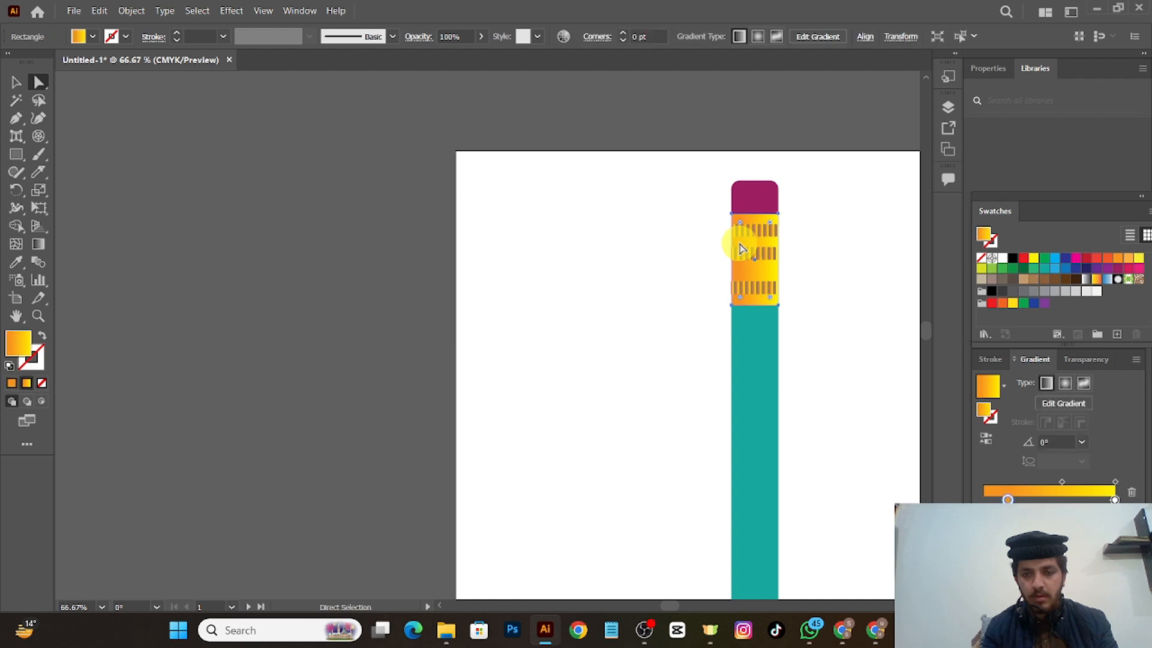
click(802, 262)
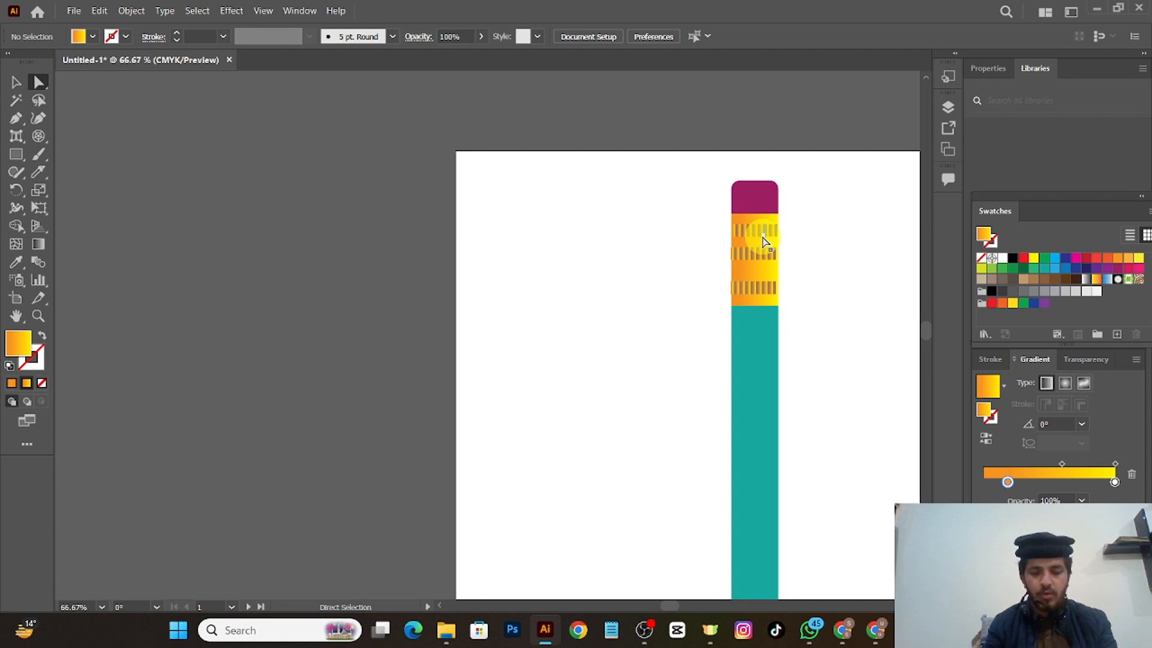
- Group the magenta eraser with the orange-yellow gradient section
scroll(701, 270, up, 2)
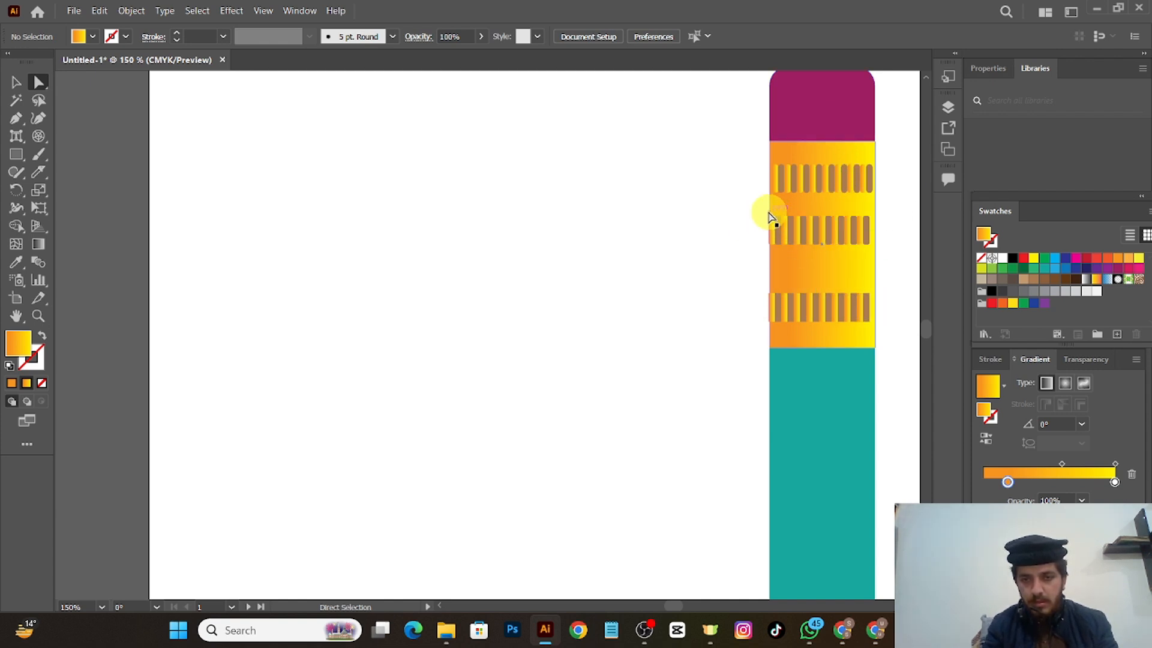
mouse_move(771, 214)
mouse_down()
mouse_move(808, 222)
mouse_move(771, 210)
mouse_up()
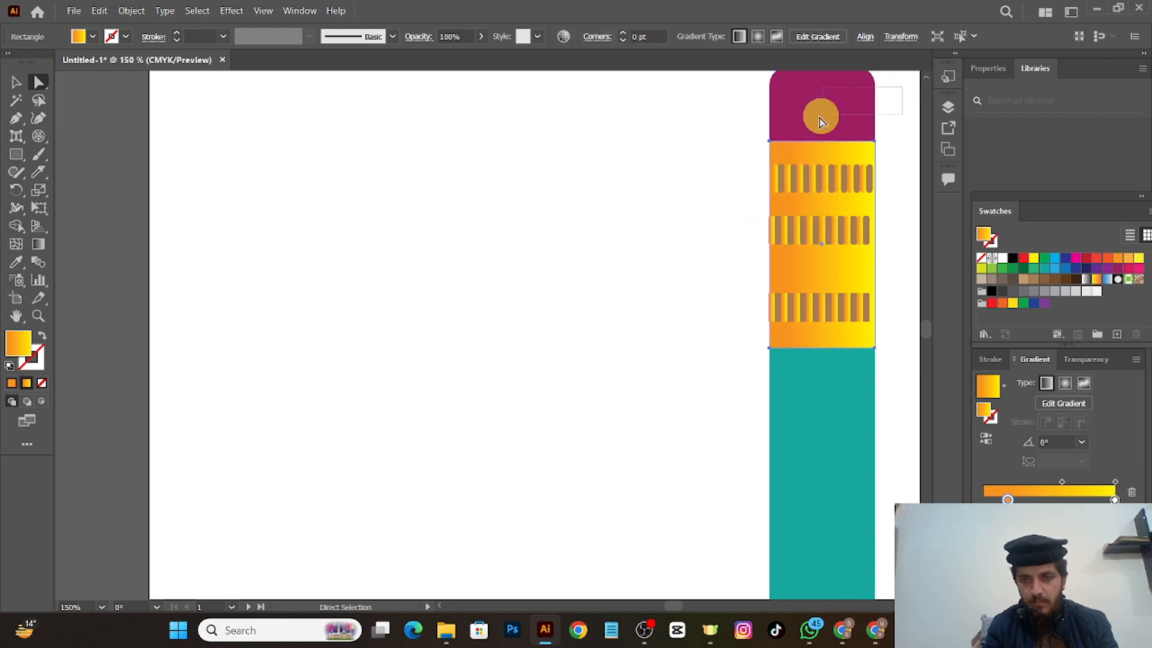
click(860, 104)
mouse_move(859, 103)
mouse_down()
mouse_move(840, 123)
mouse_move(860, 123)
mouse_up()
key(ctrl+z)
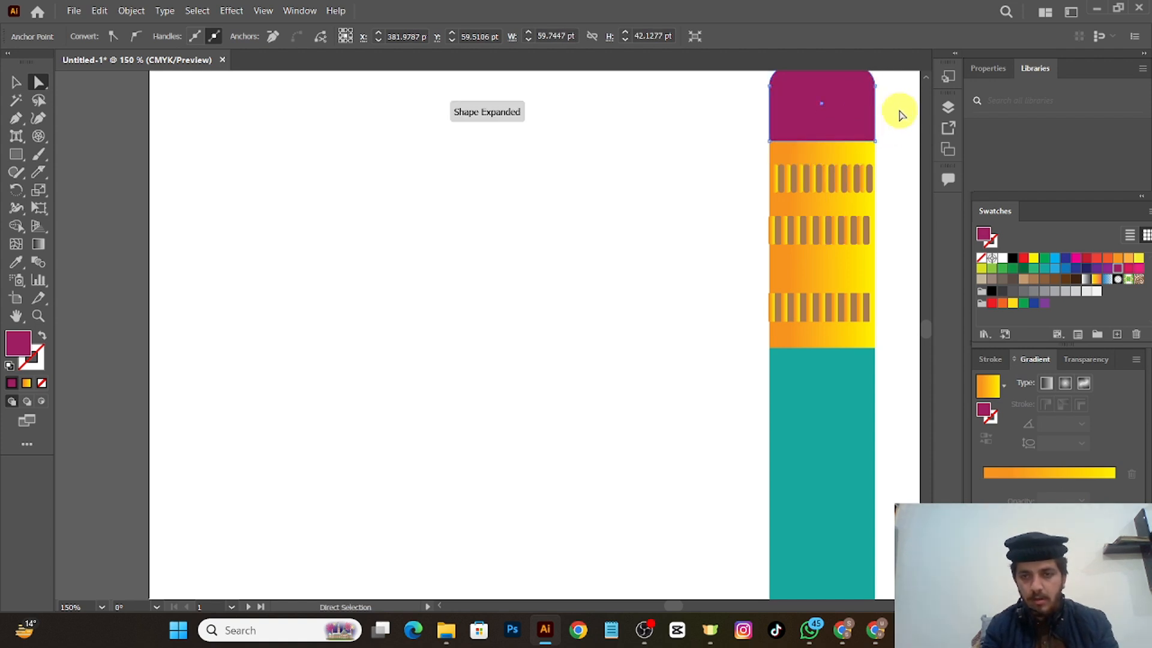
shift+click(827, 153)
key(ctrl)
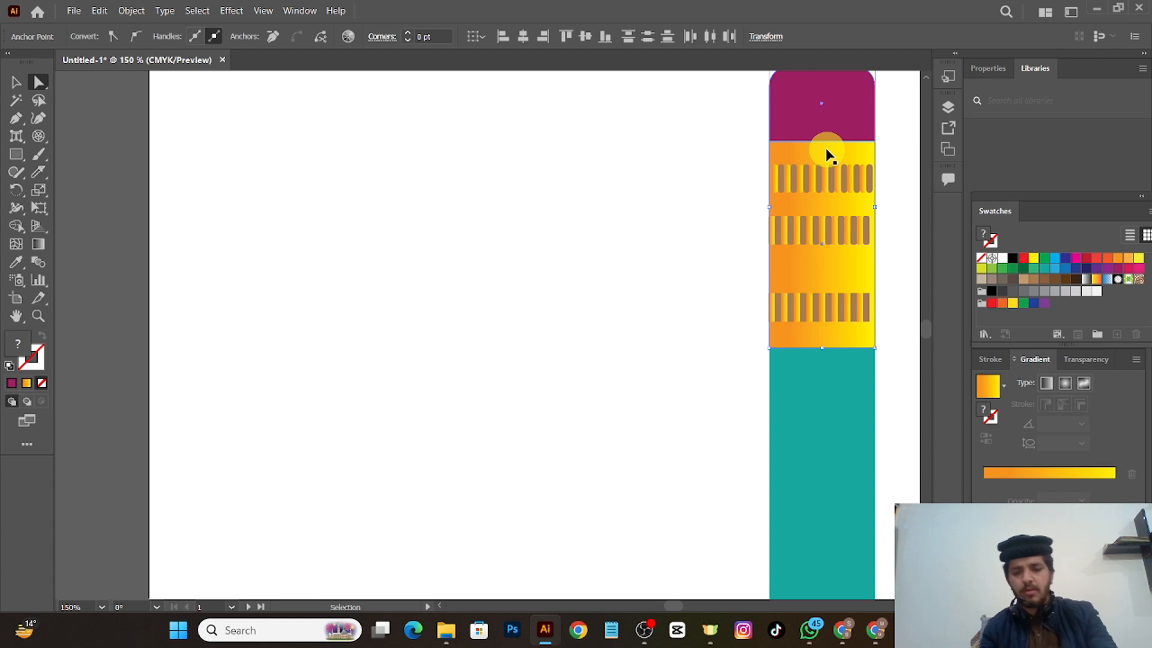
ctrl+click(827, 153)
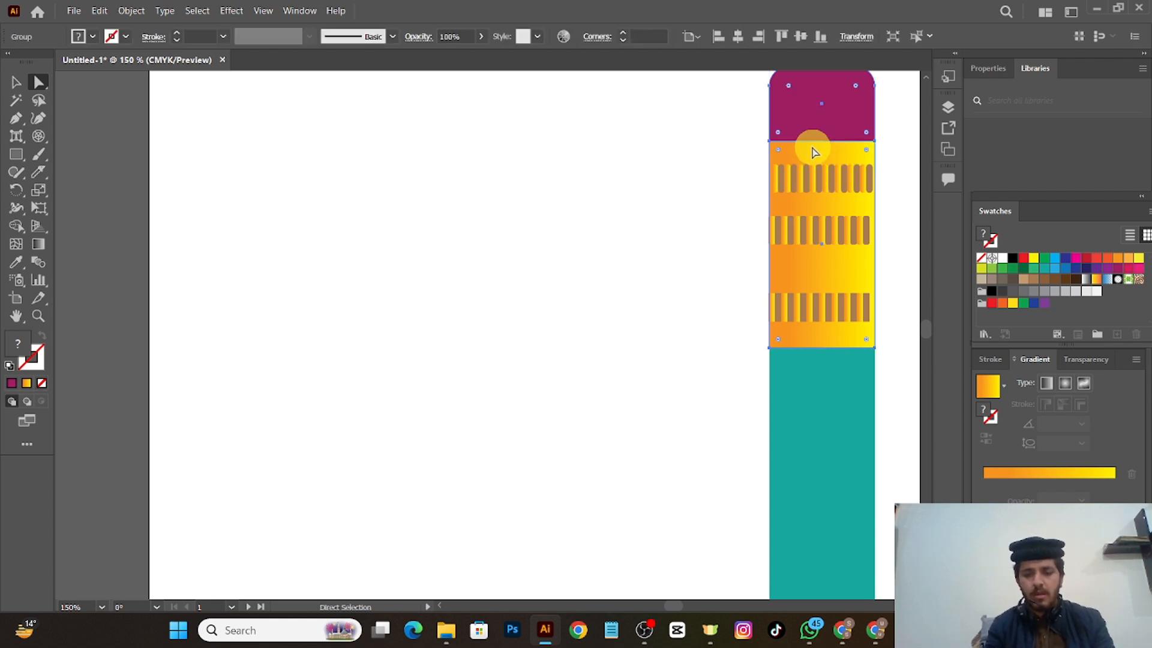
- Select the whole top striped band and shift it slightly down on the orange-yellow section
drag(730, 163, 860, 204)
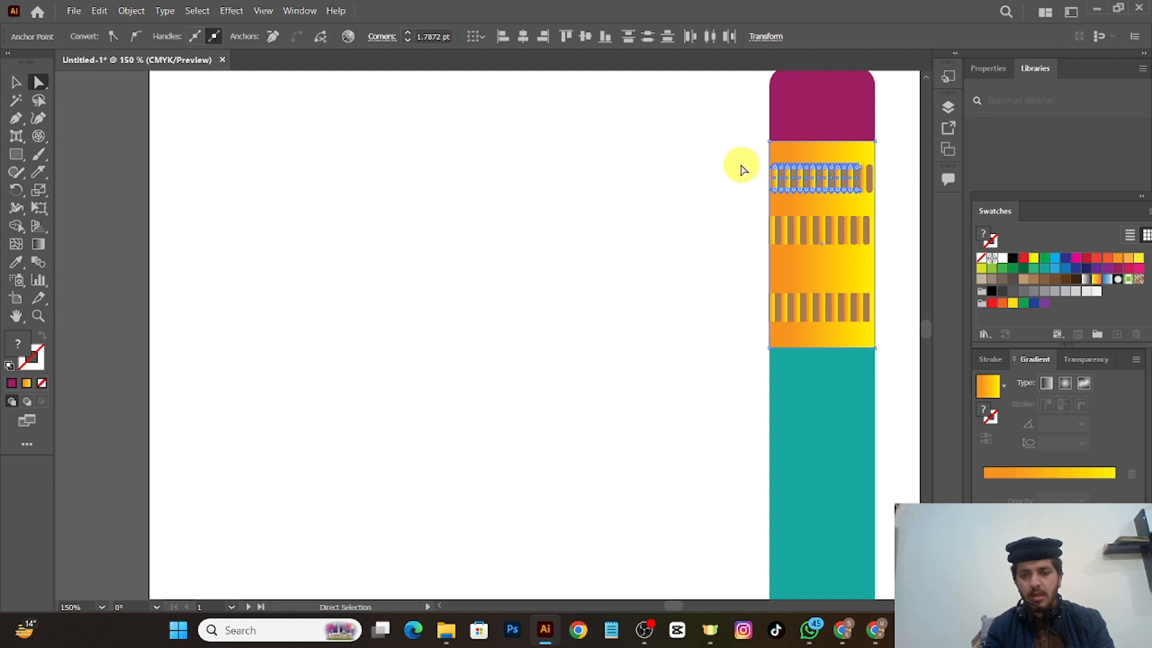
drag(741, 170, 878, 189)
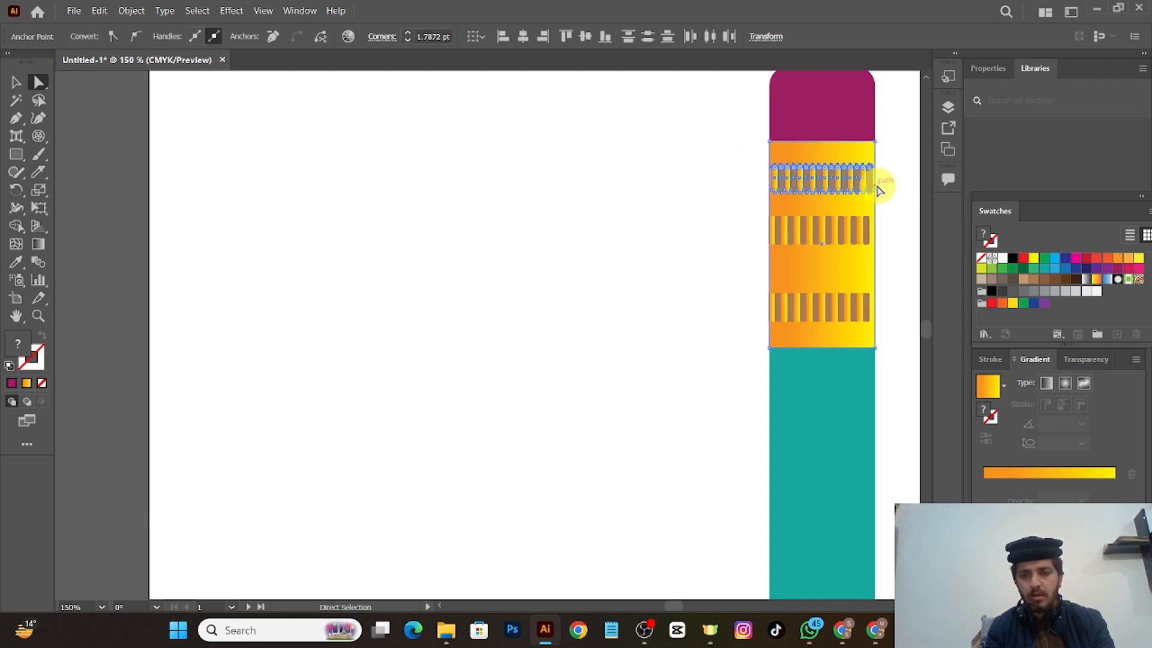
key(ctrl)
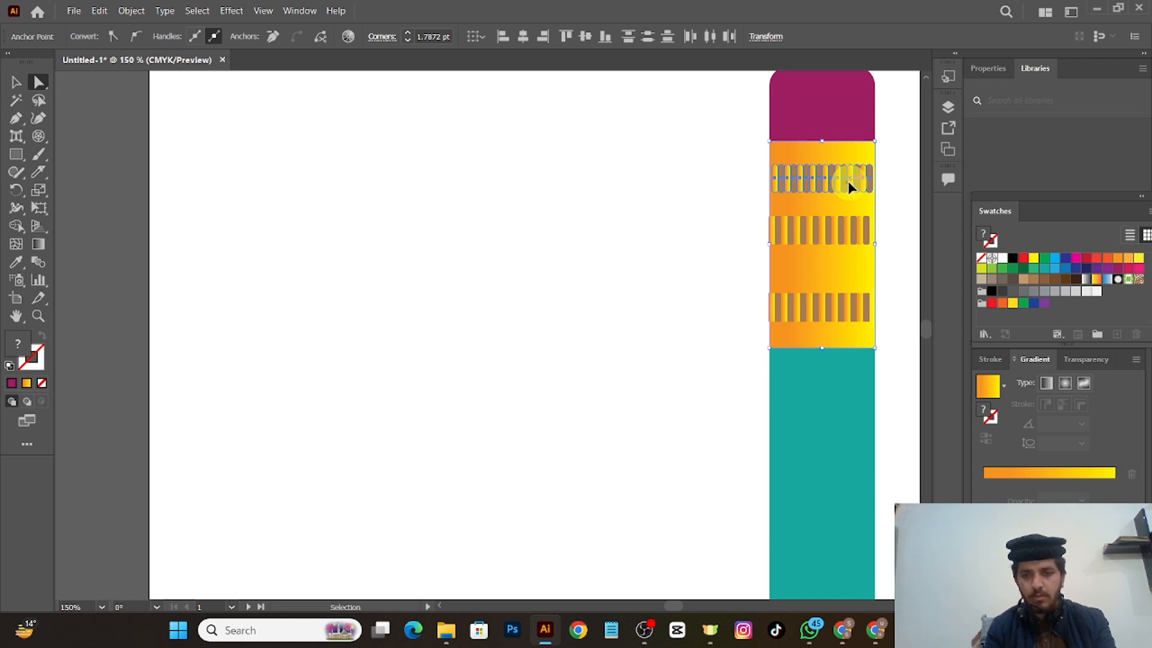
drag(848, 182, 847, 191)
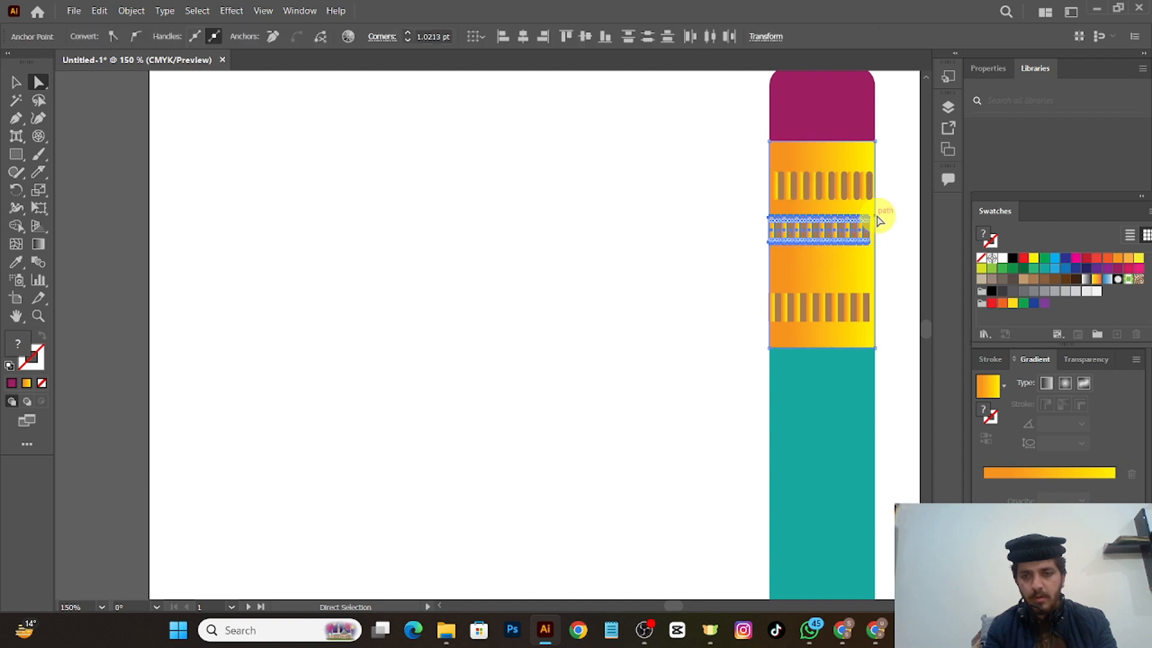
- Try to select the middle striped band and nudge it slightly down on the orange-yellow section
click(868, 224)
ctrl+click(826, 238)
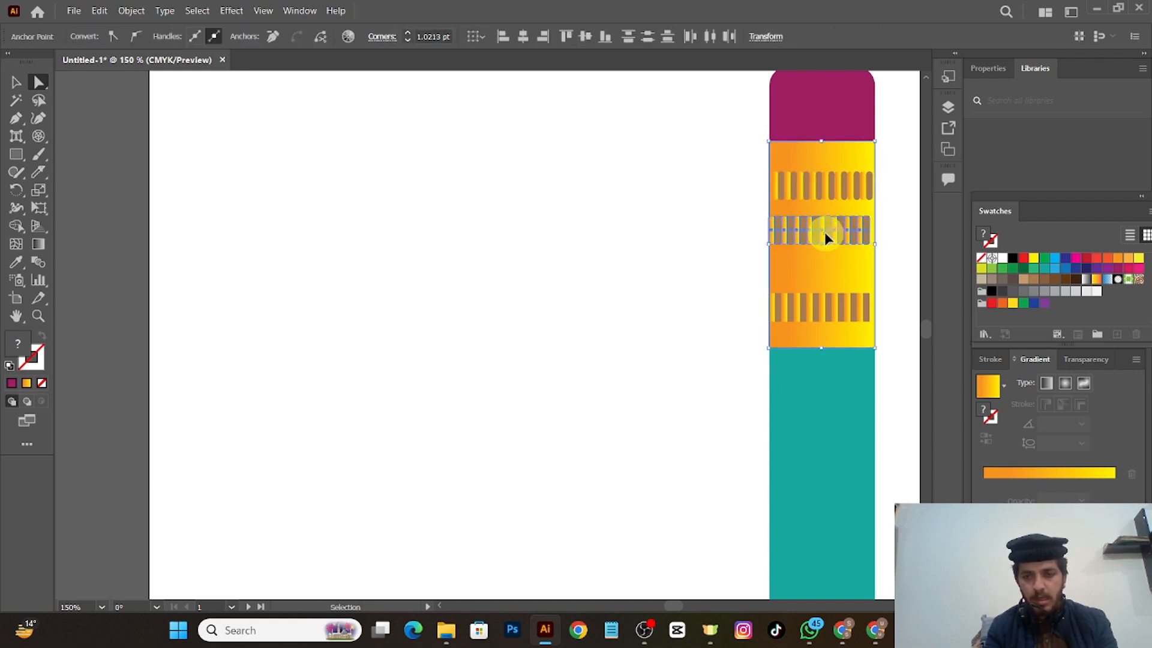
drag(825, 232, 826, 238)
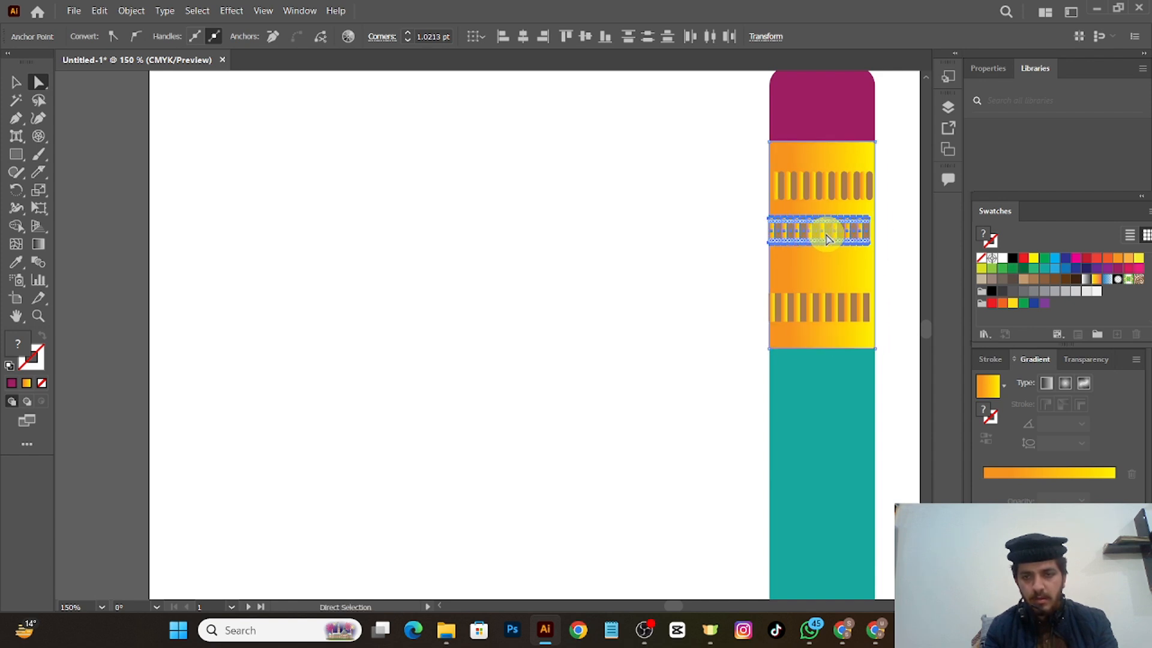
click(825, 250)
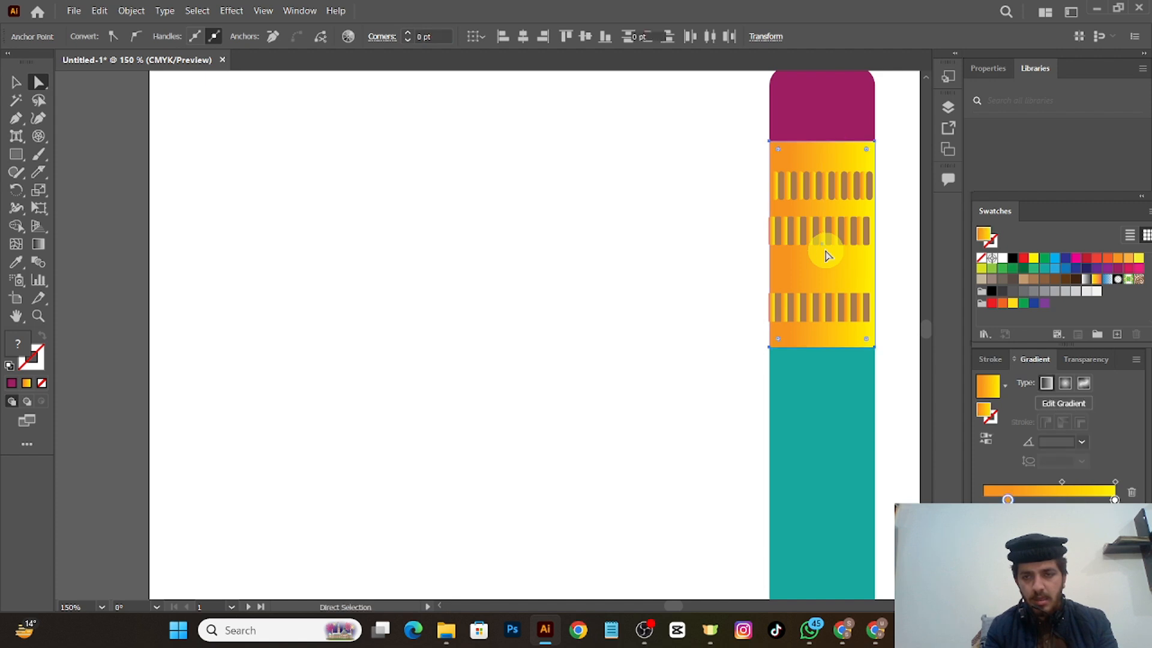
mouse_move(672, 235)
mouse_down()
mouse_move(818, 215)
mouse_move(903, 176)
mouse_up()
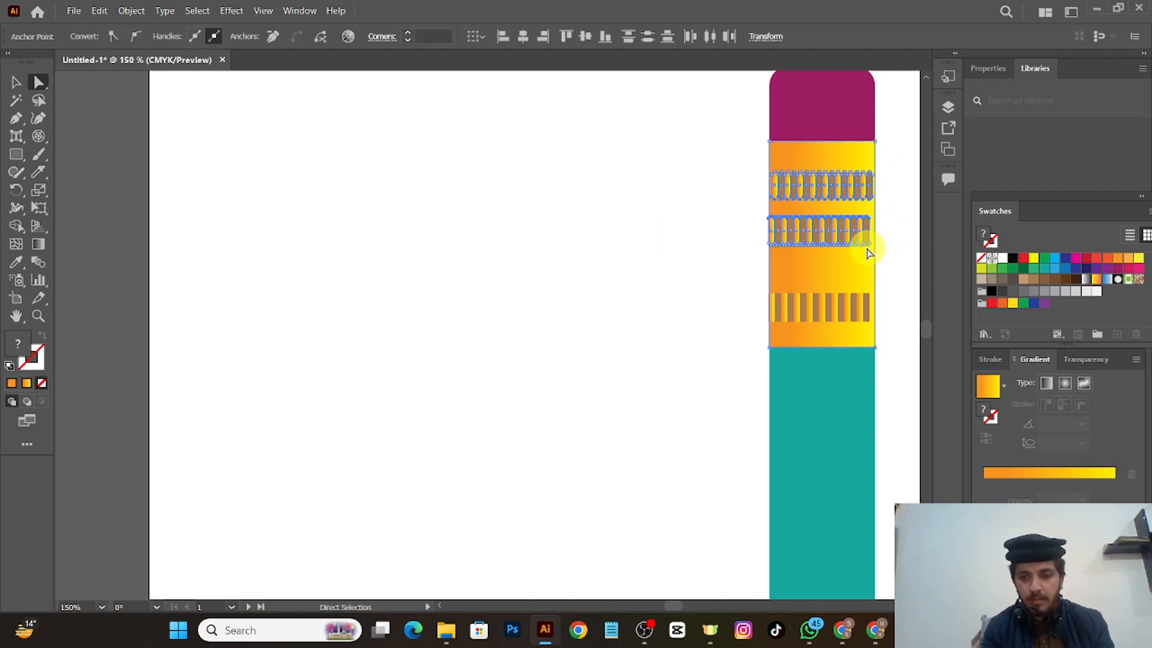
scroll(870, 243, up, 1)
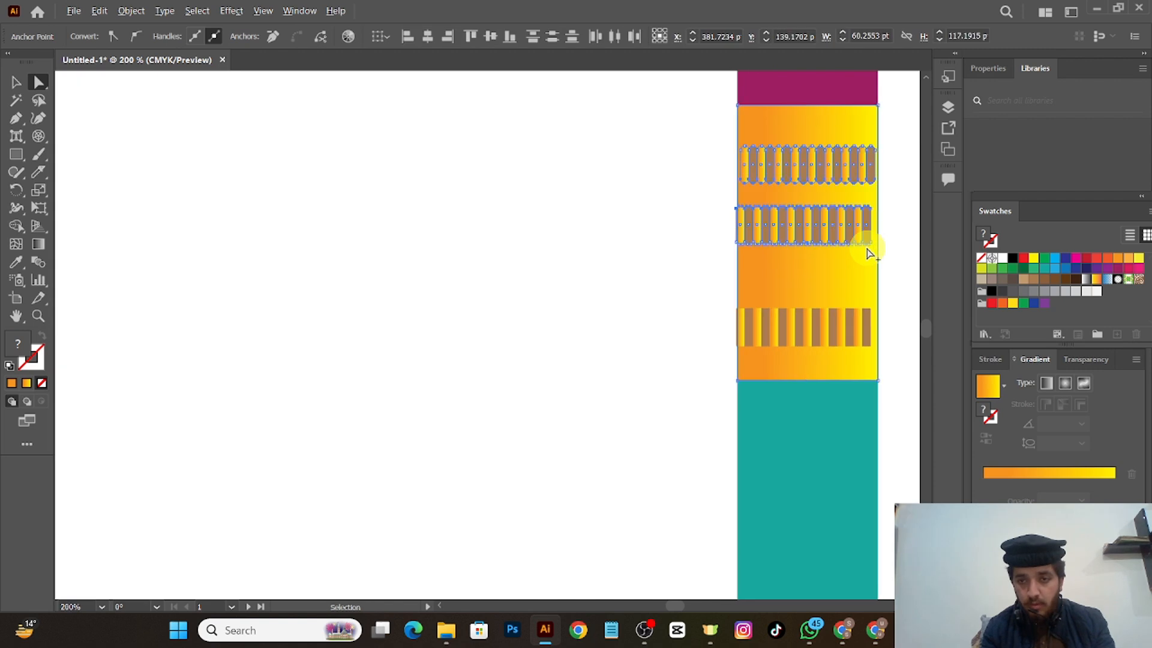
scroll(870, 237, up, 2)
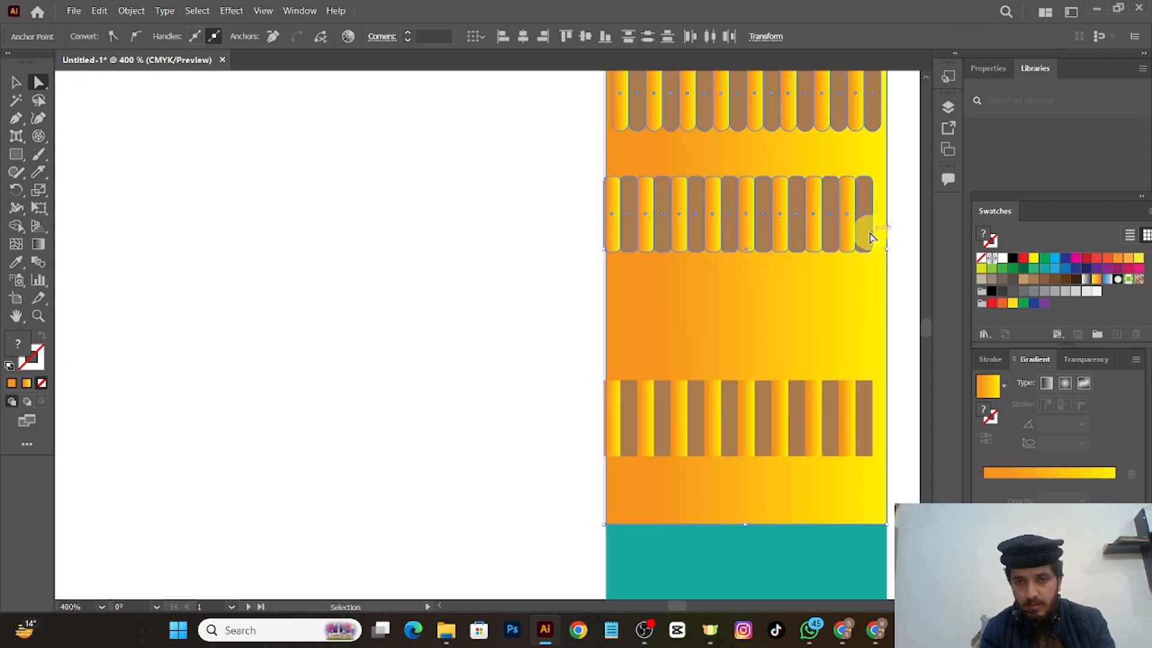
key(ctrl)
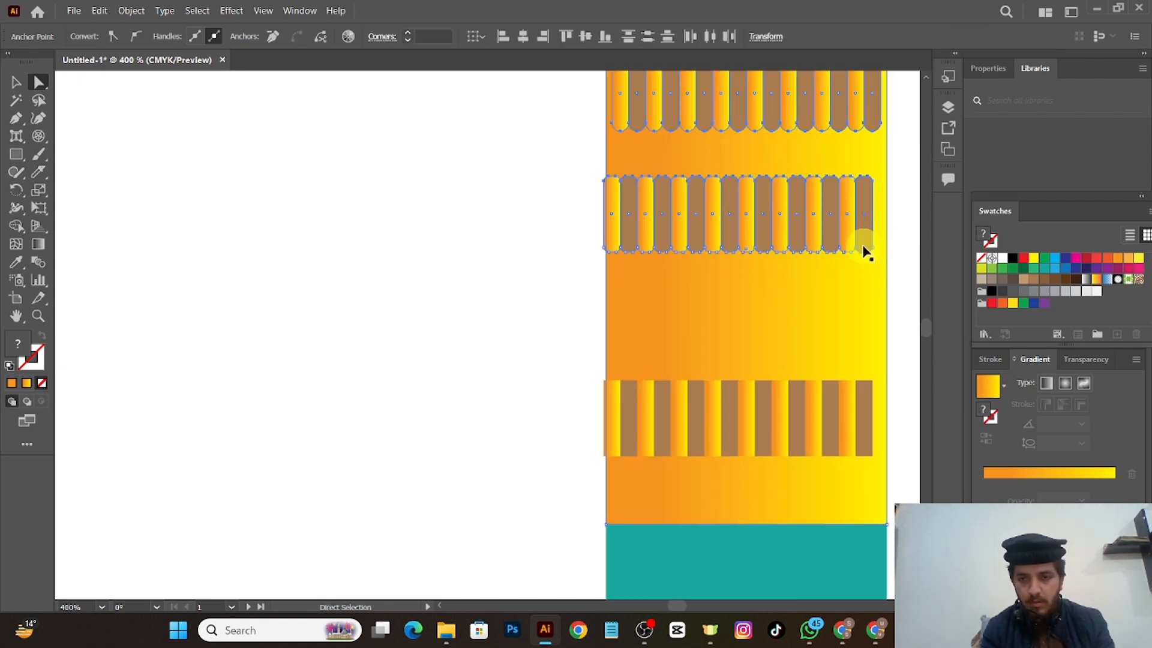
key(ctrl)
key(ctrl+t)
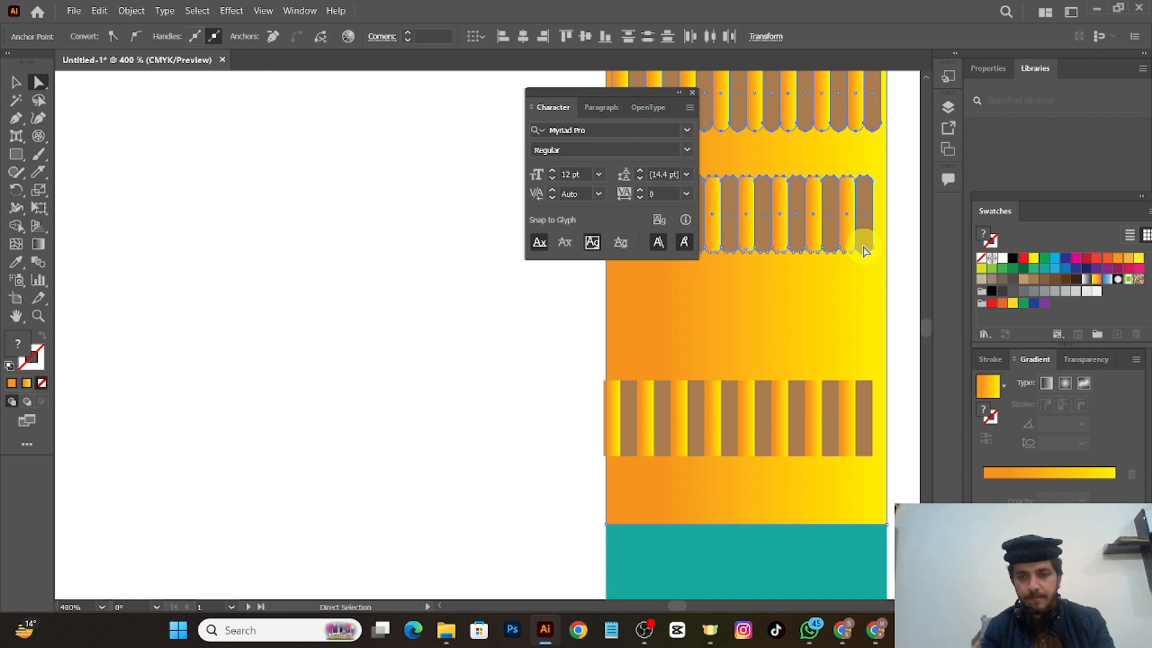
click(864, 247)
double_click(864, 247)
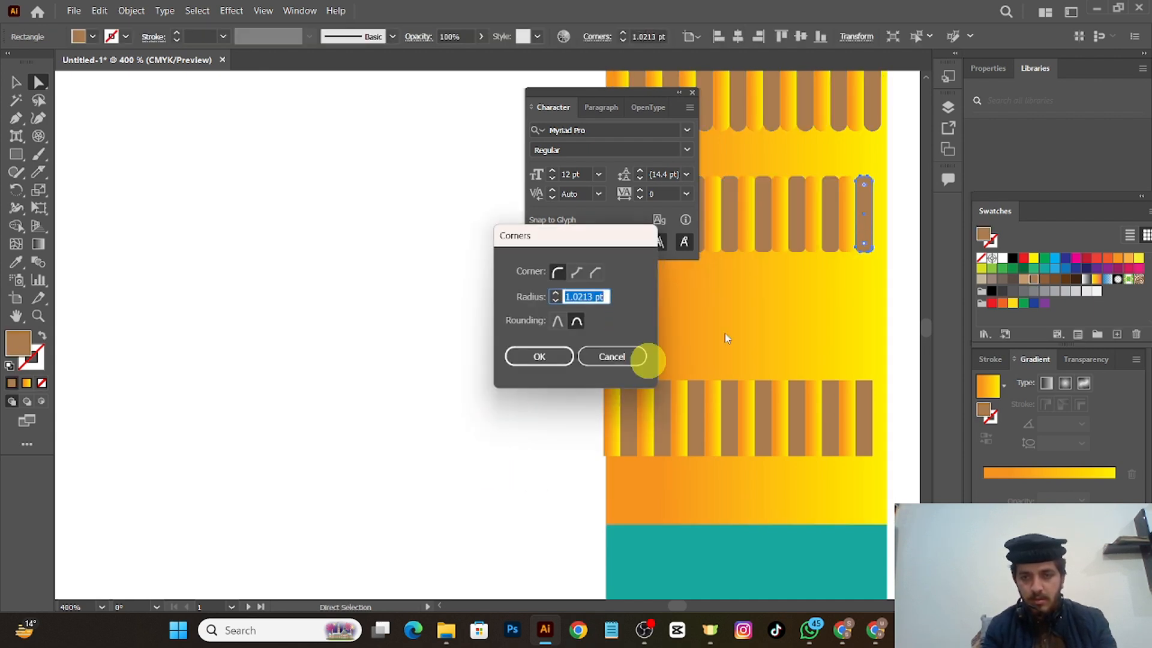
click(622, 355)
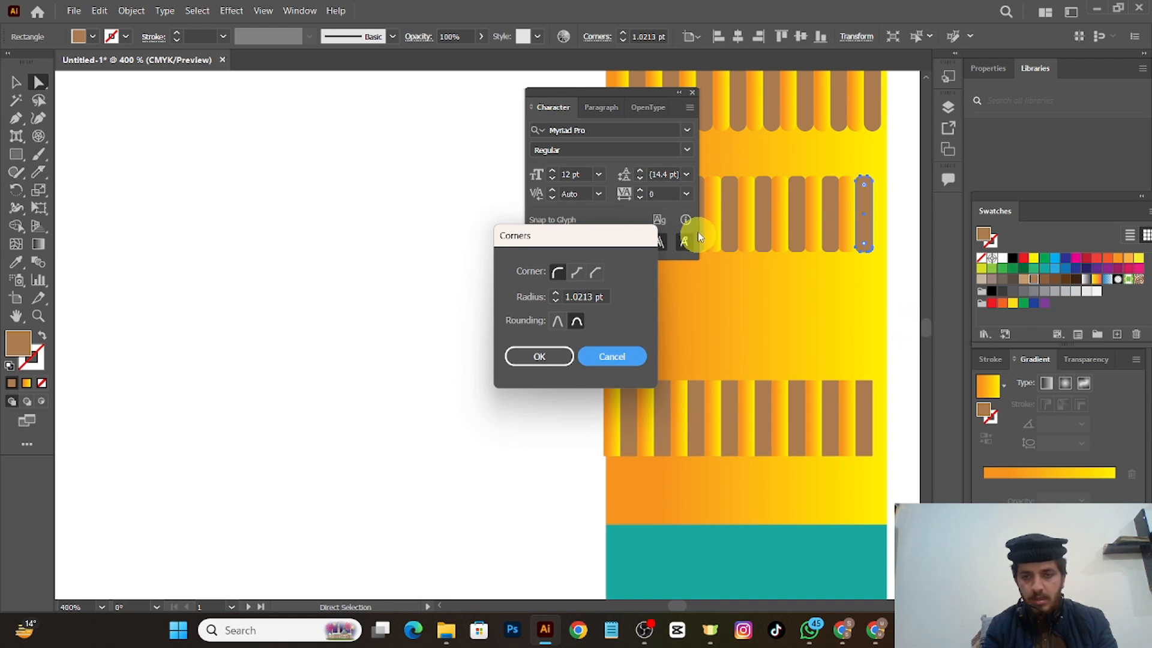
click(613, 364)
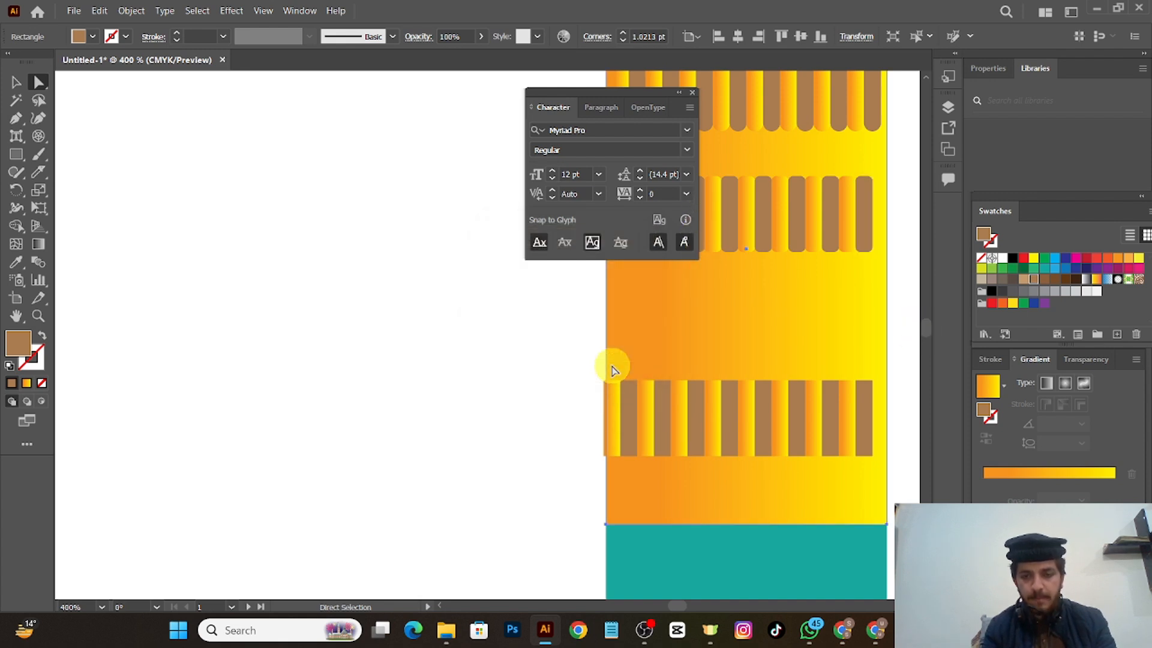
click(613, 368)
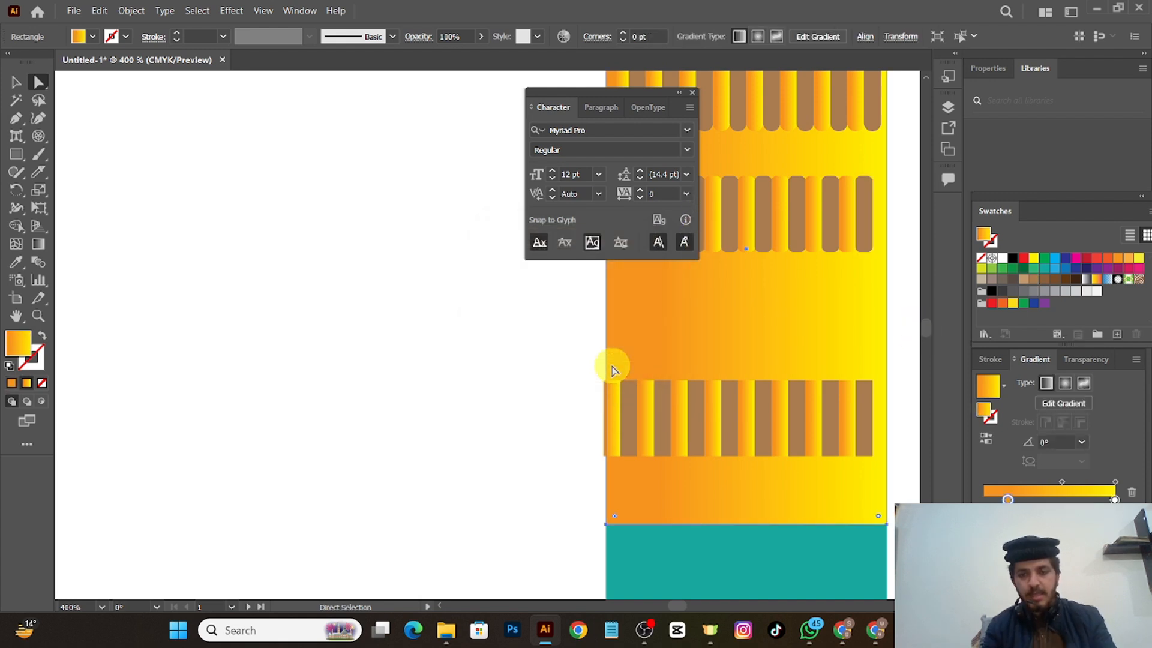
click(691, 94)
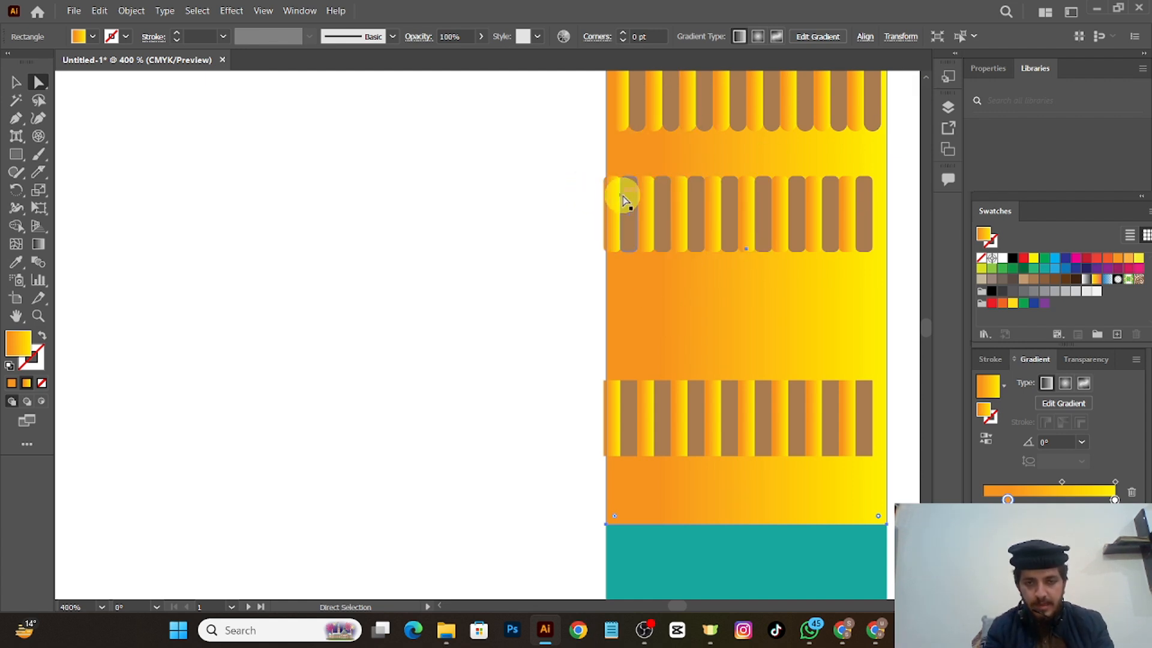
- Select the whole middle striped band and move it slightly down and to the right, inside the orange-yellow section's edges
drag(558, 171, 886, 229)
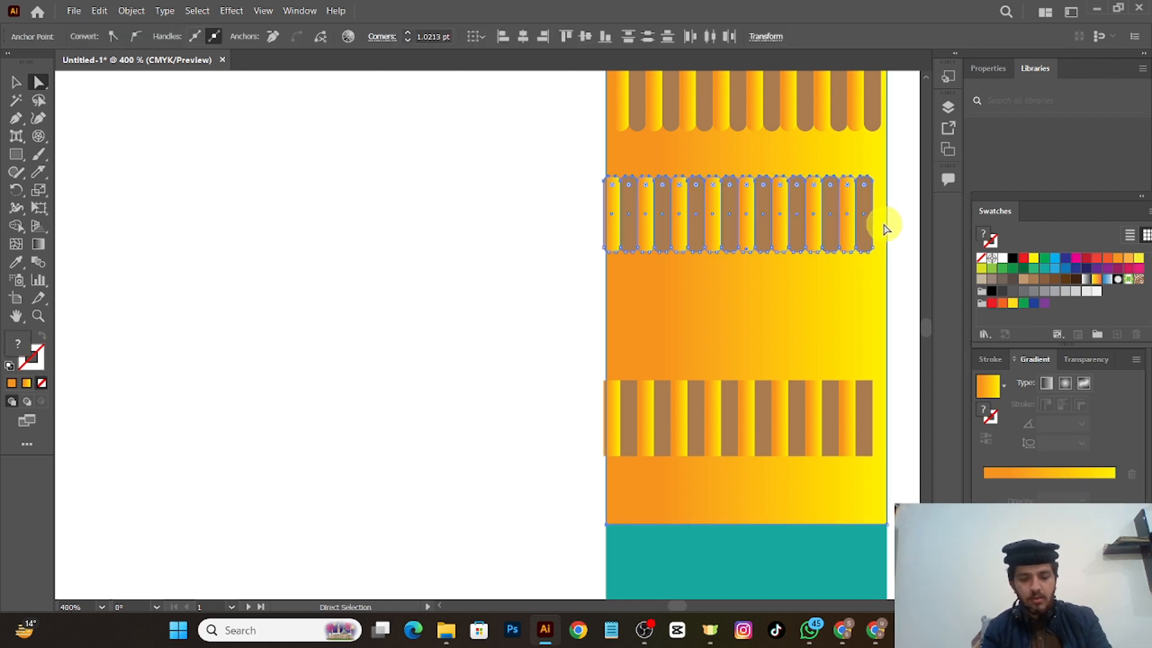
click(829, 228)
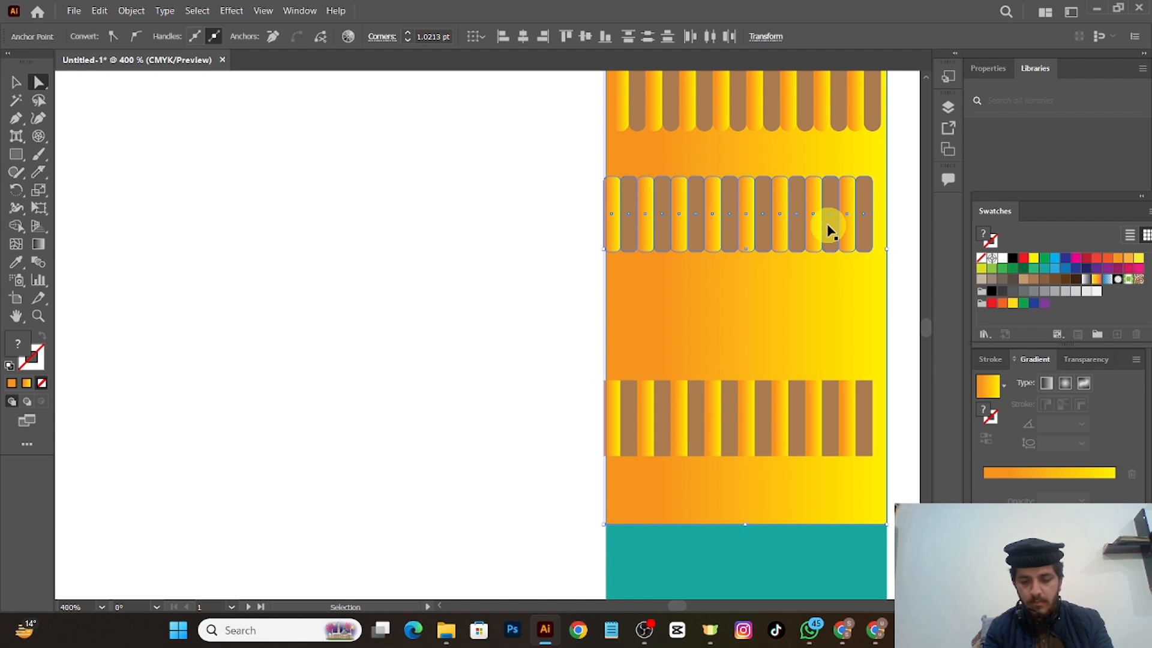
drag(828, 225, 836, 249)
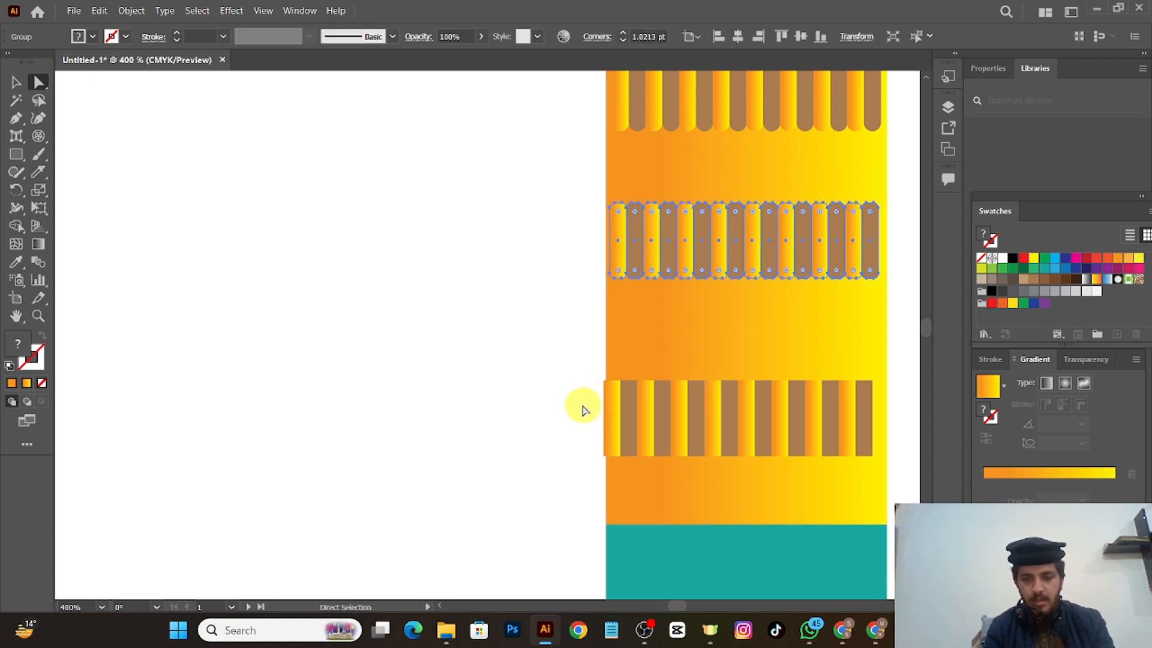
- Select the whole bottom striped band and shift it slightly right and down, inside the orange-yellow section's edges
click(740, 417)
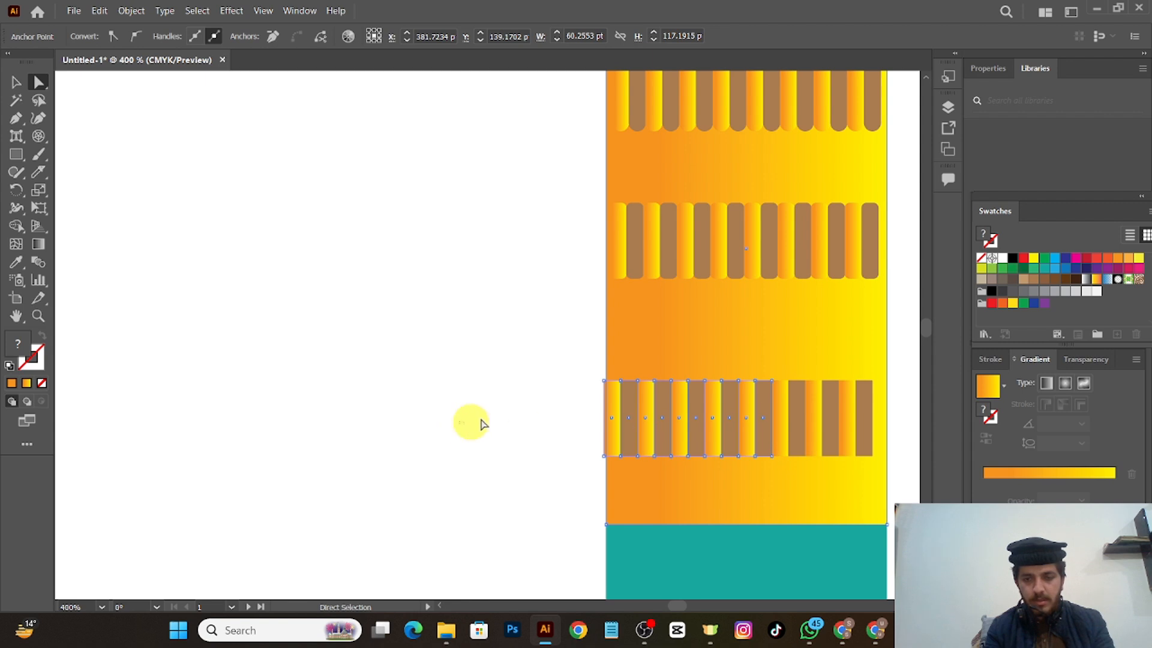
drag(786, 429, 890, 396)
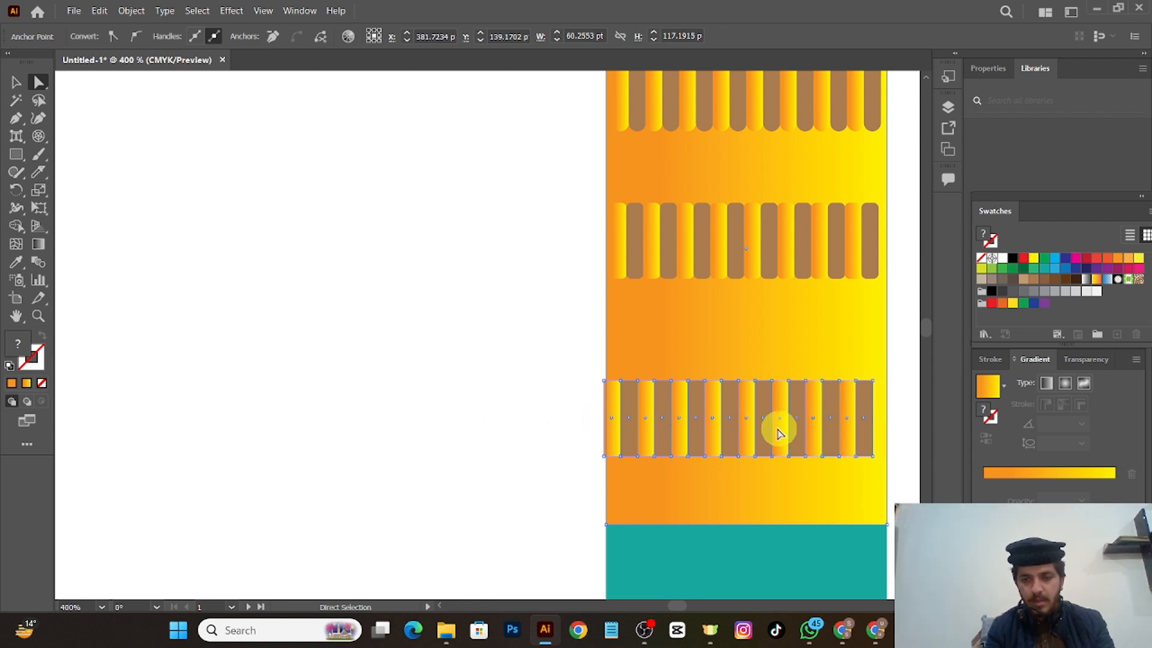
key(ctrl)
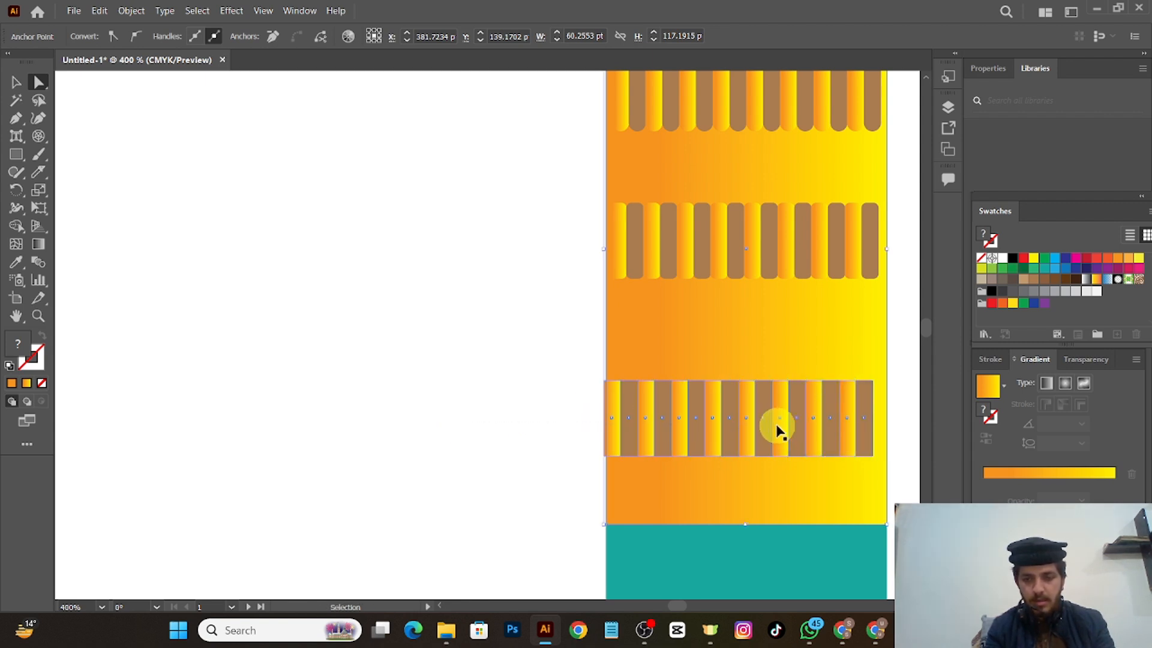
key(ctrl+t)
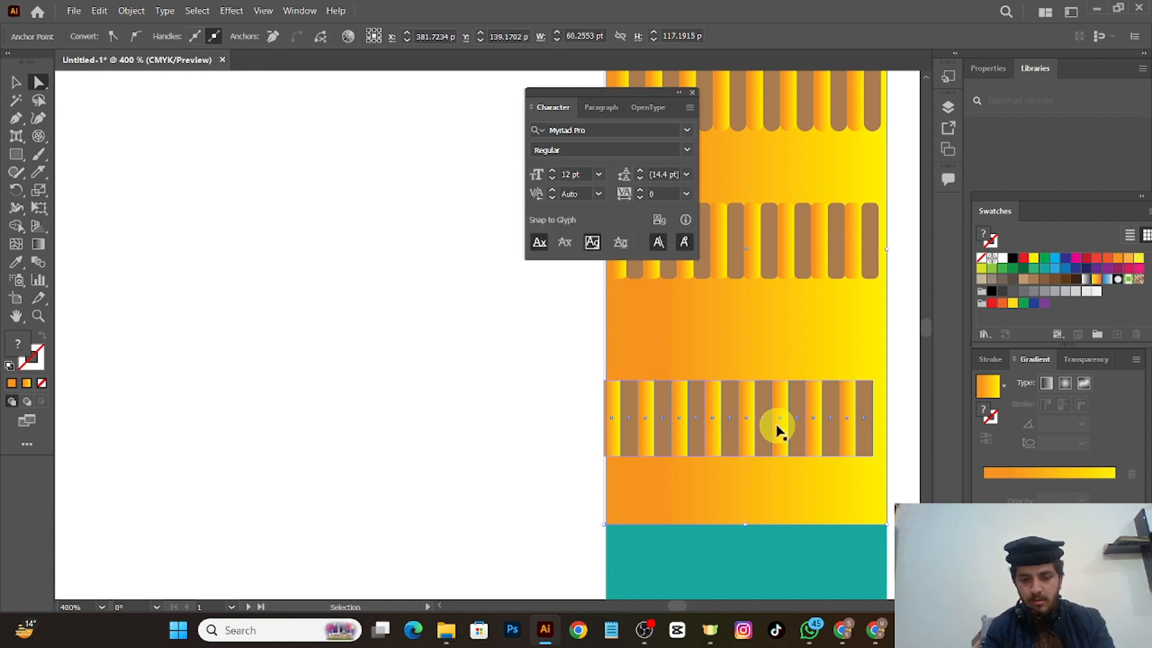
drag(777, 425, 780, 432)
click(462, 430)
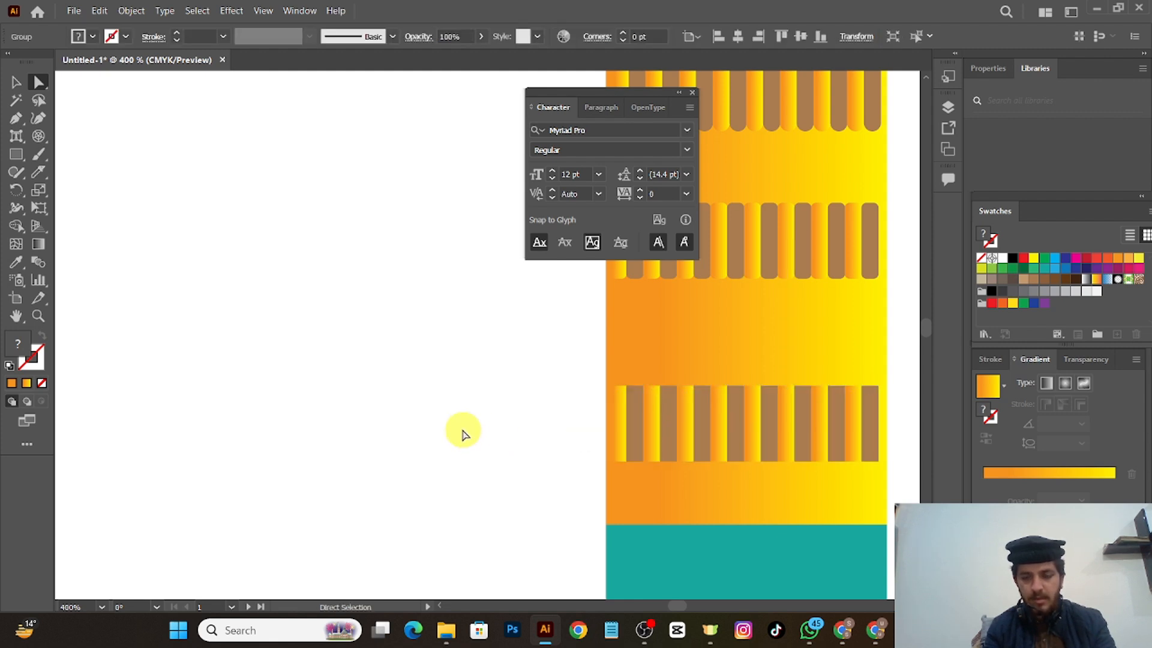
click(693, 92)
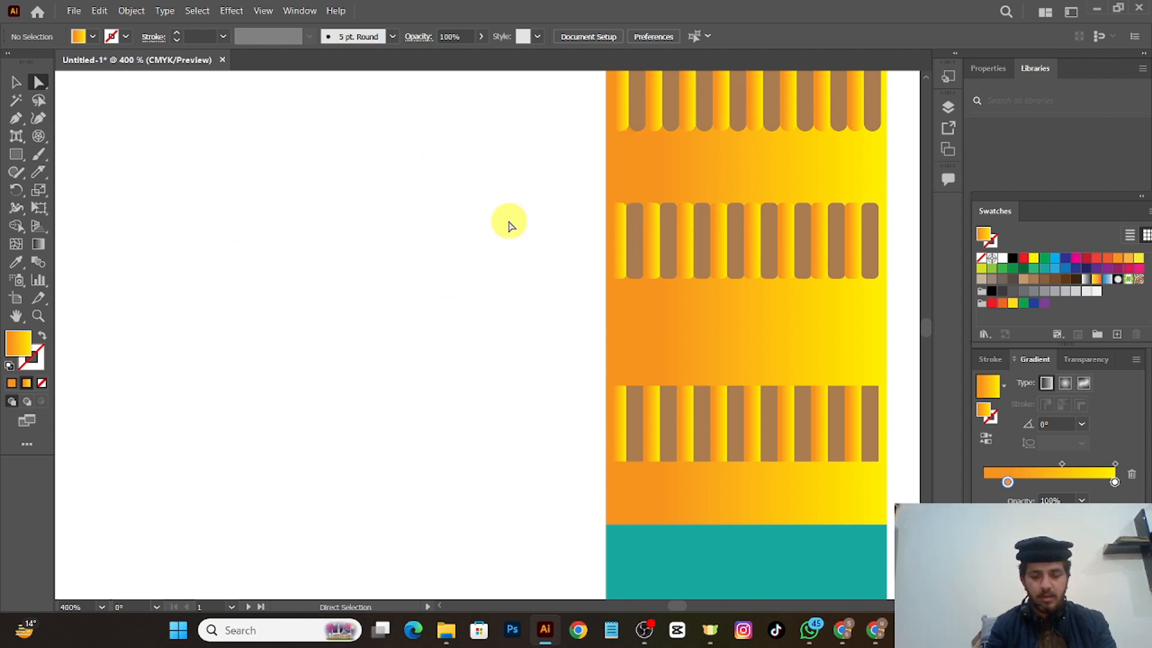
- Shift the middle striped band slightly further down, about halfway between the top and bottom bands
scroll(509, 227, down, 4)
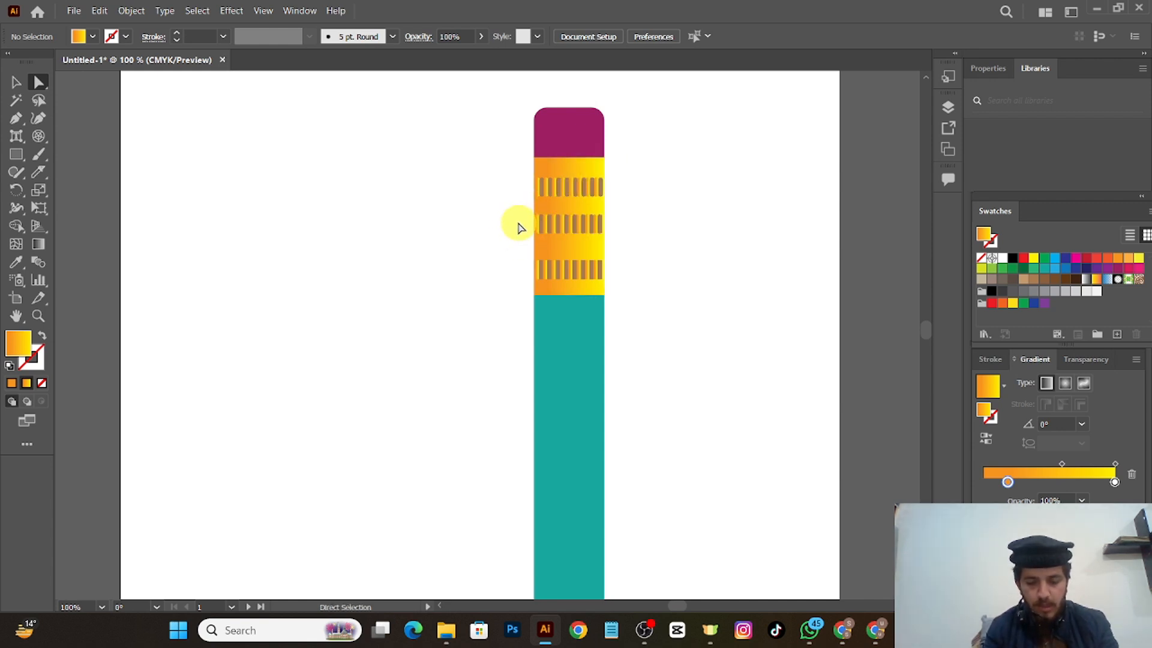
mouse_move(519, 227)
mouse_down()
mouse_move(566, 218)
mouse_move(620, 229)
mouse_move(586, 235)
mouse_up()
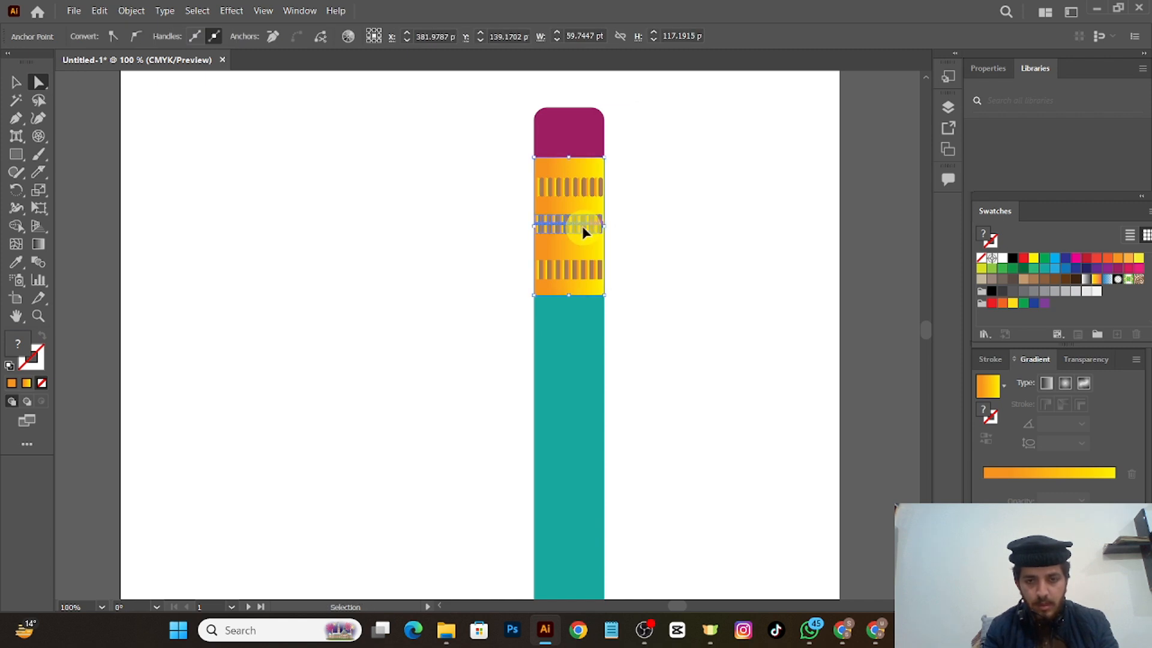
drag(585, 232, 586, 236)
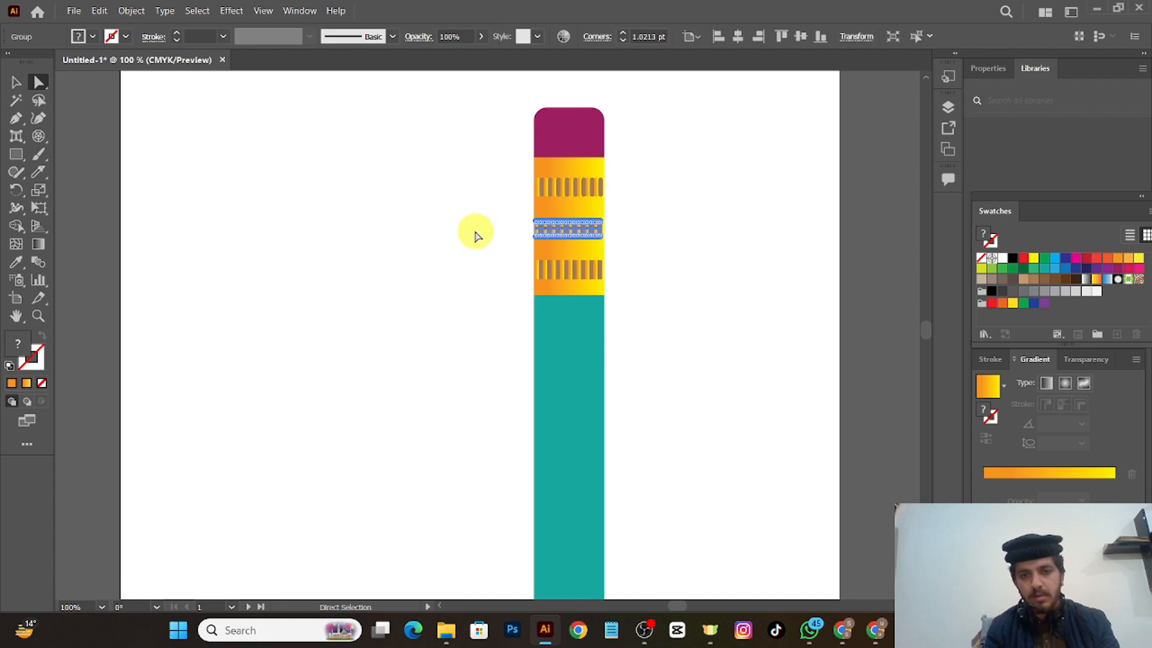
click(476, 231)
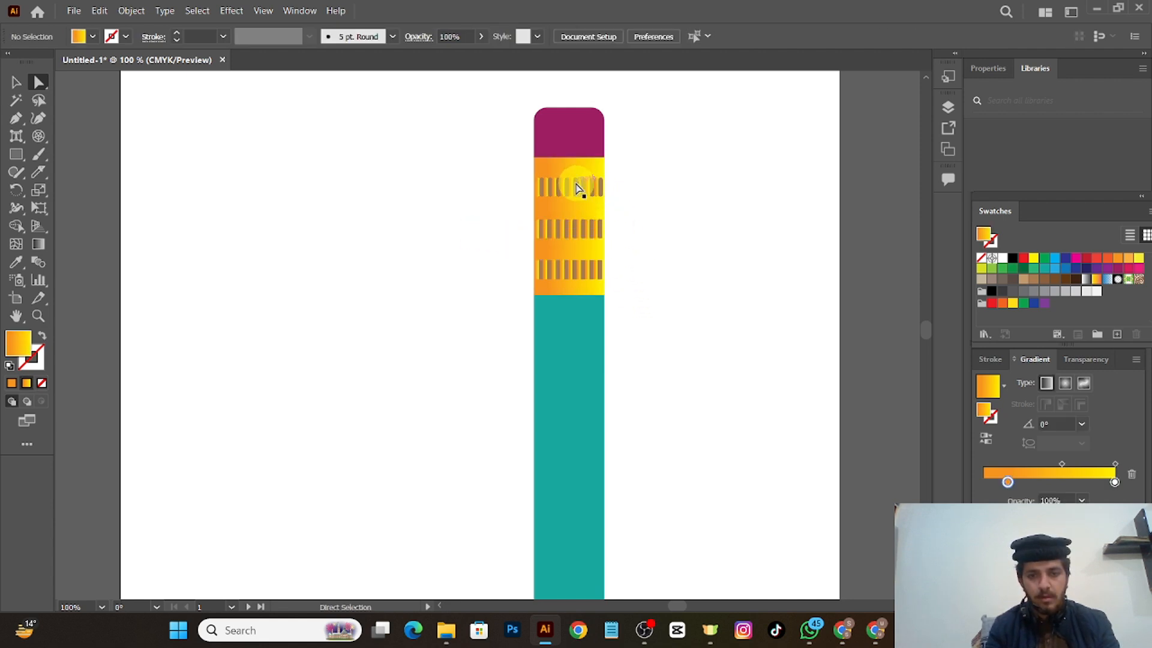
- Move the whole top striped band about 3.2 pt down and 1.8 pt left on the orange-yellow section
drag(520, 178, 587, 193)
drag(489, 186, 614, 188)
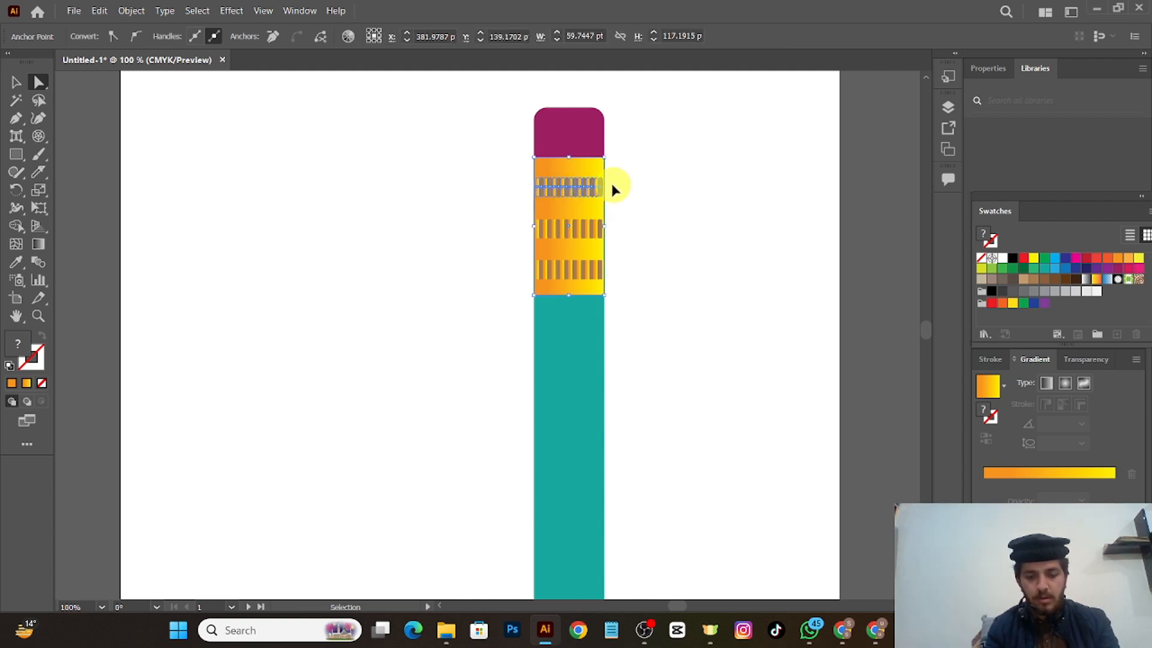
key(ctrl+t)
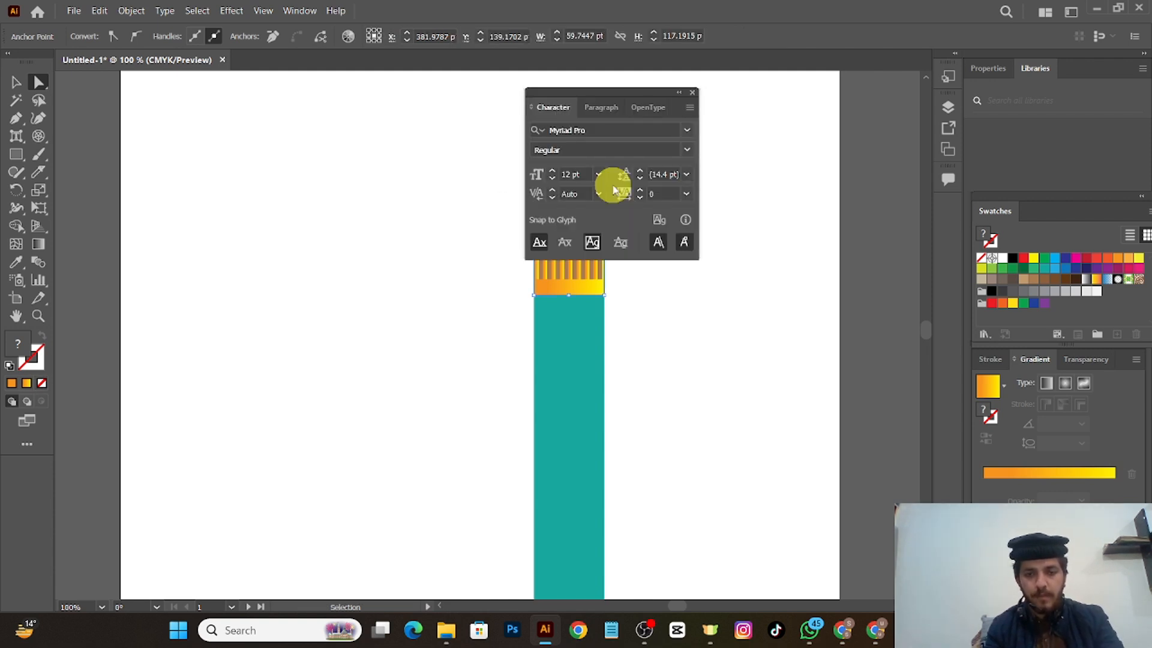
click(691, 95)
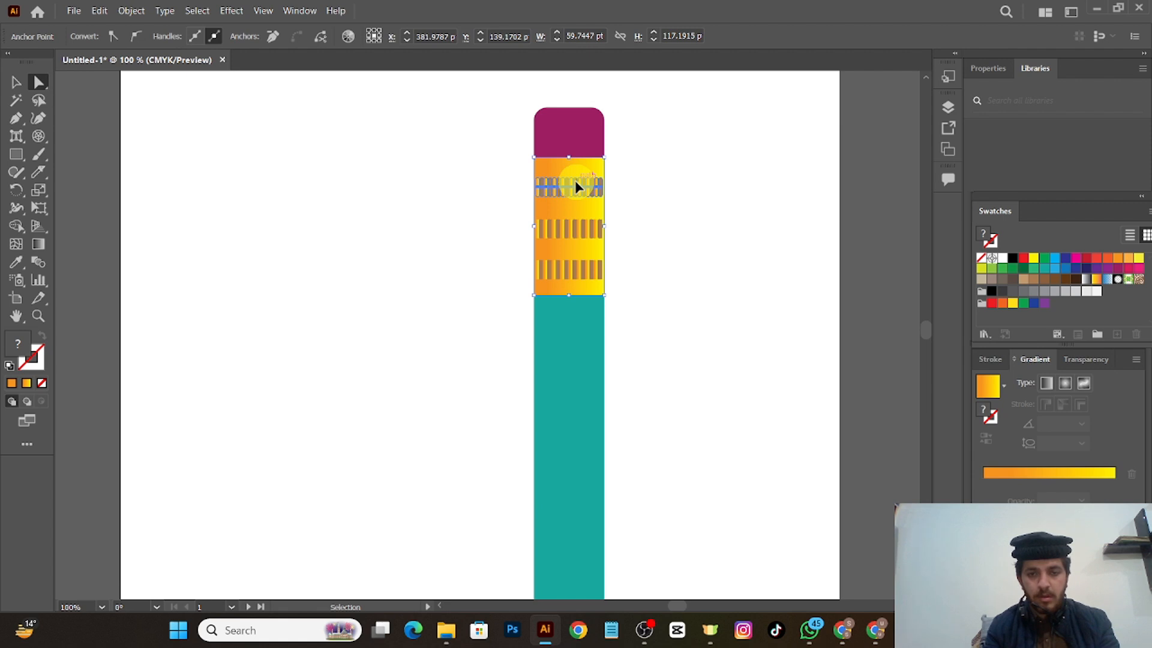
drag(575, 186, 575, 188)
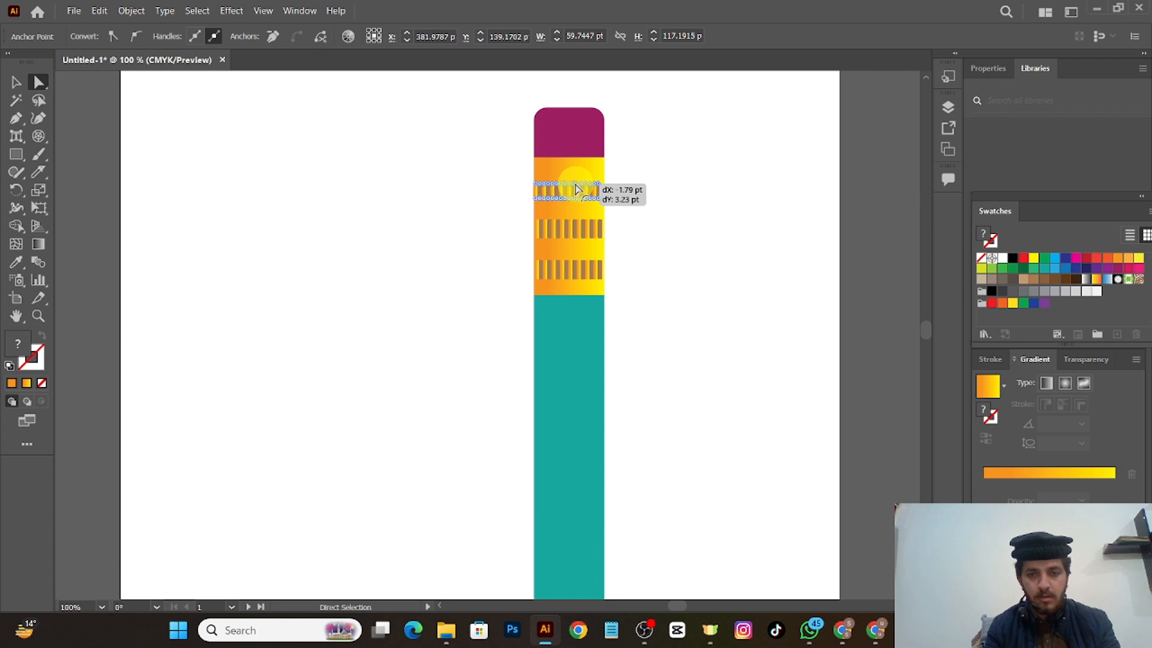
click(637, 189)
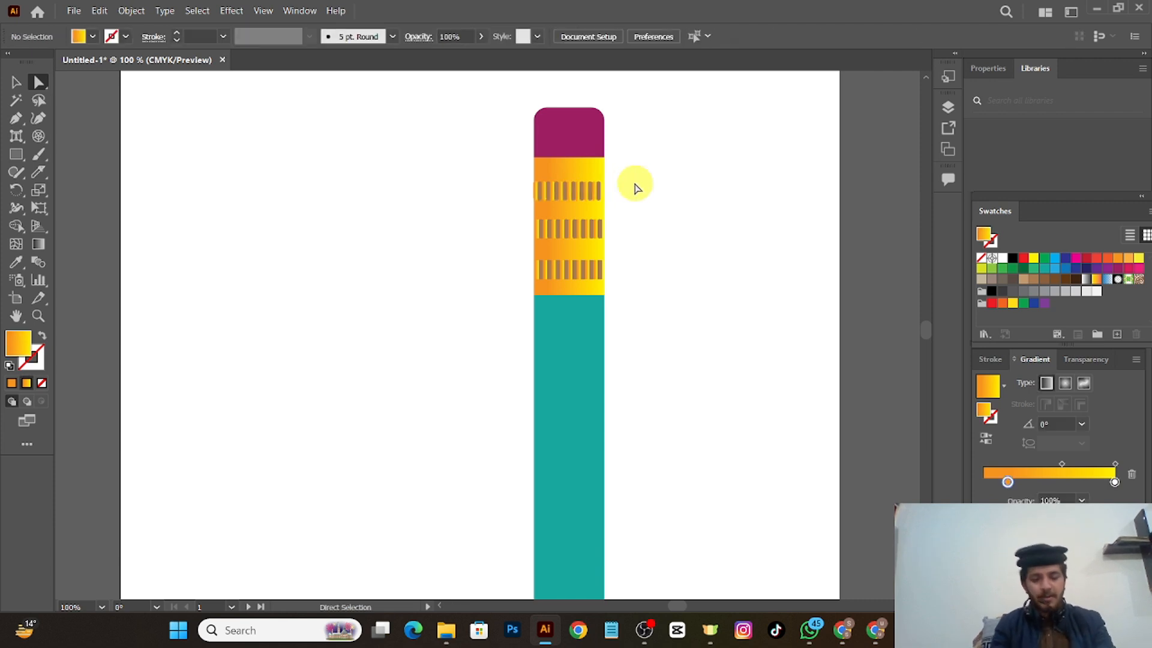
- Try to group the pencil's magenta eraser, orange-yellow section, striped bands and teal body
scroll(637, 188, down, 3)
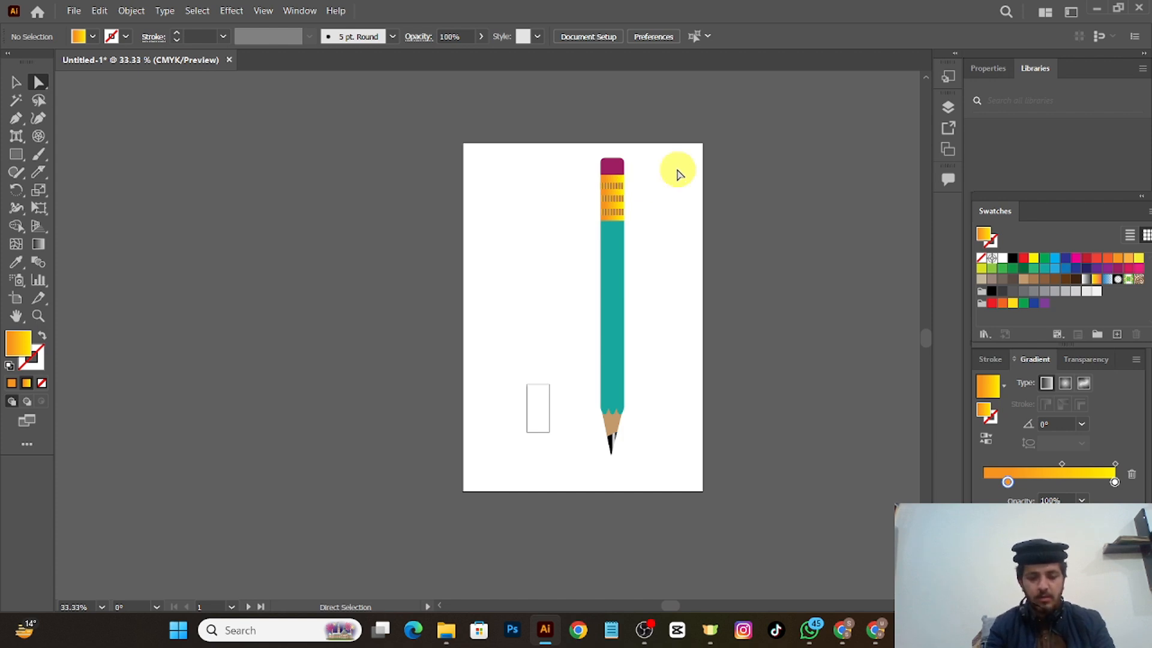
mouse_move(679, 174)
mouse_down()
mouse_move(596, 352)
mouse_move(607, 407)
mouse_up()
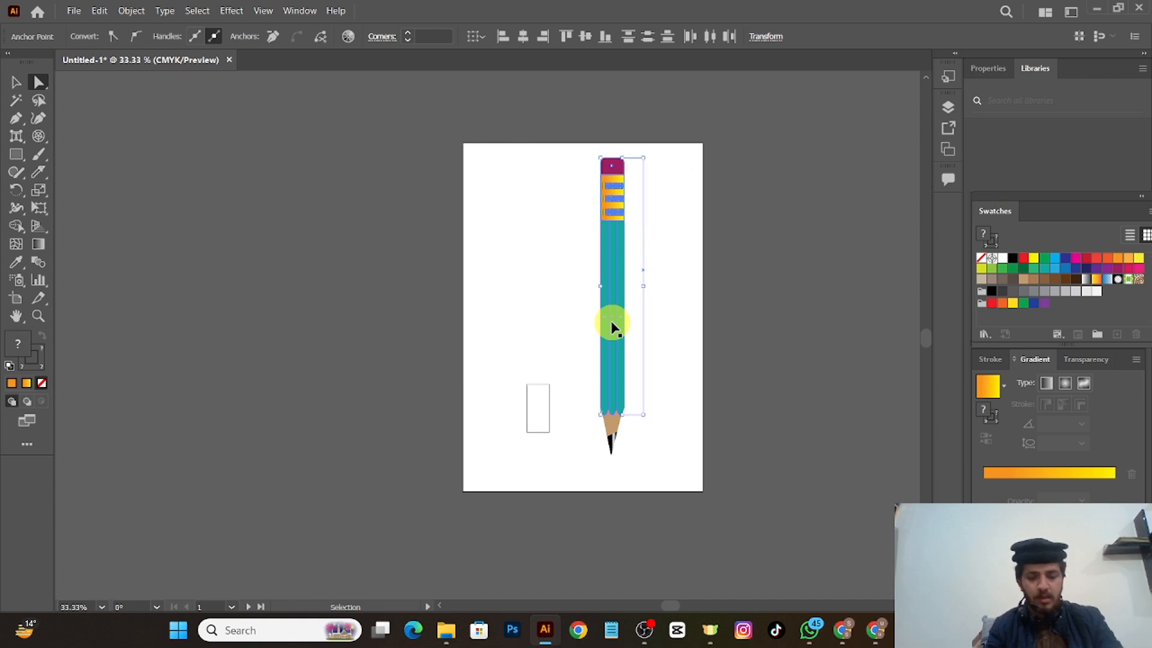
key(ctrl+g)
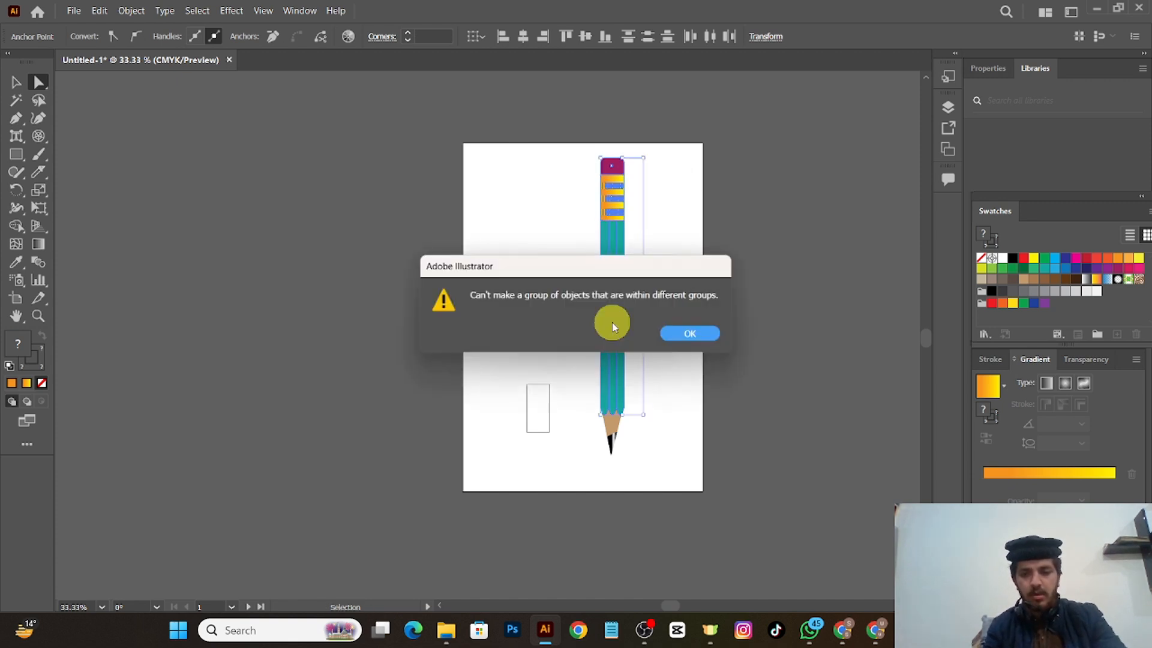
click(693, 333)
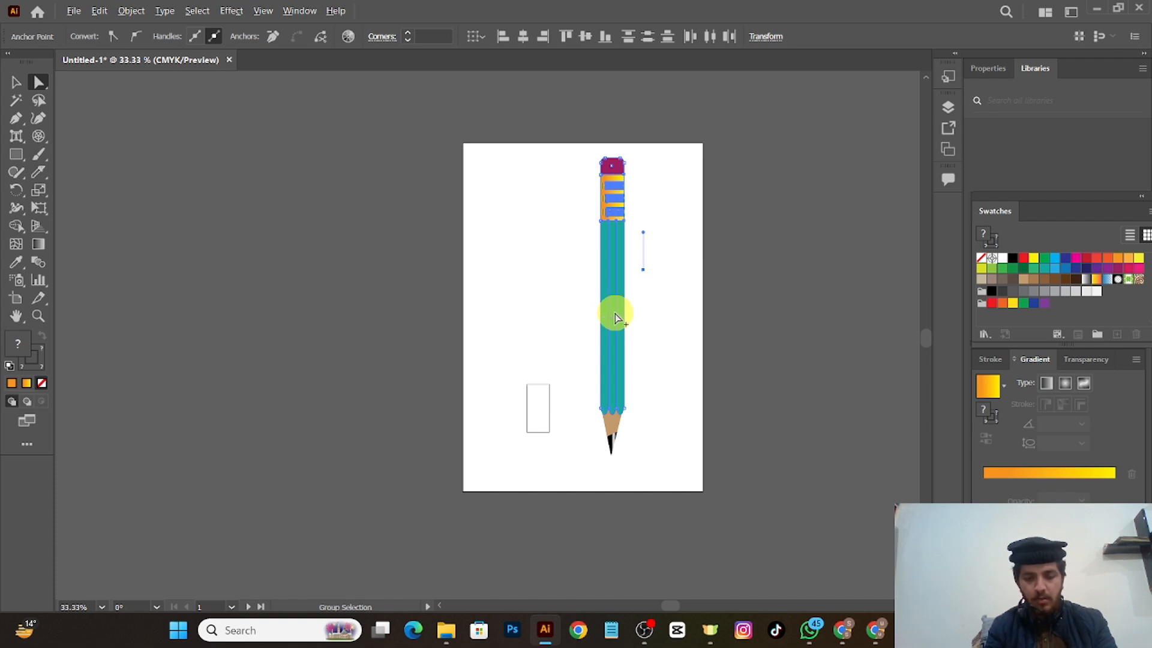
- Select the entire pencil, from the magenta eraser to the black tip, and duplicate it just to the left of the original
key(ctrl+shift+a)
drag(613, 318, 608, 318)
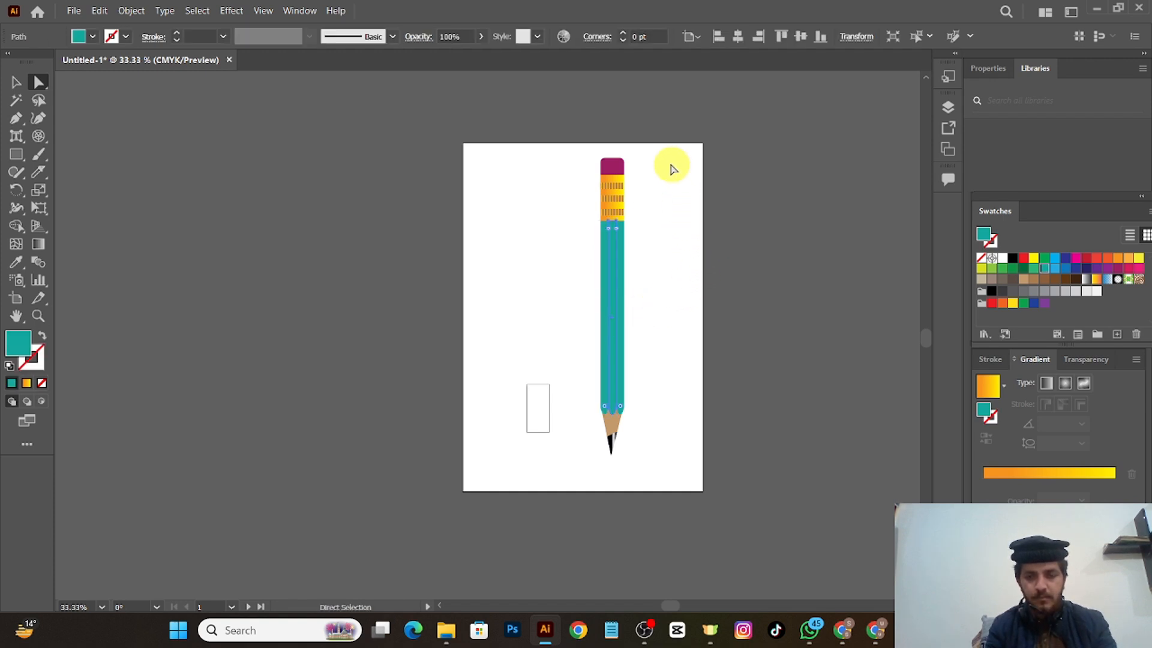
mouse_move(670, 167)
mouse_down()
mouse_move(560, 231)
mouse_move(606, 477)
mouse_up()
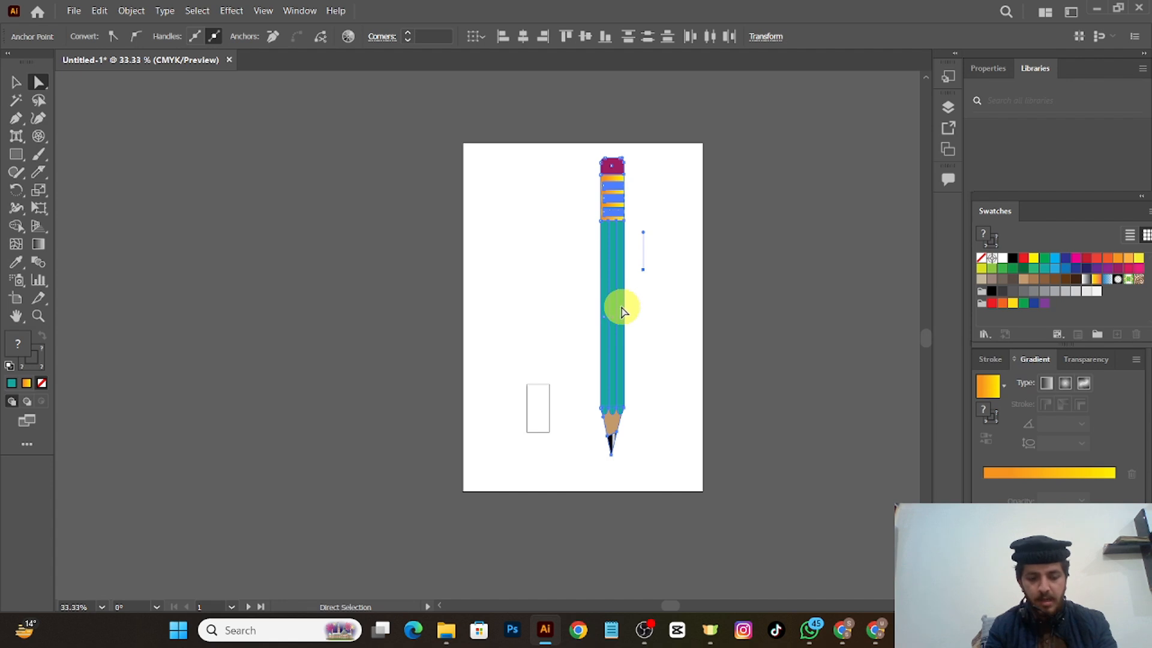
key(ctrl)
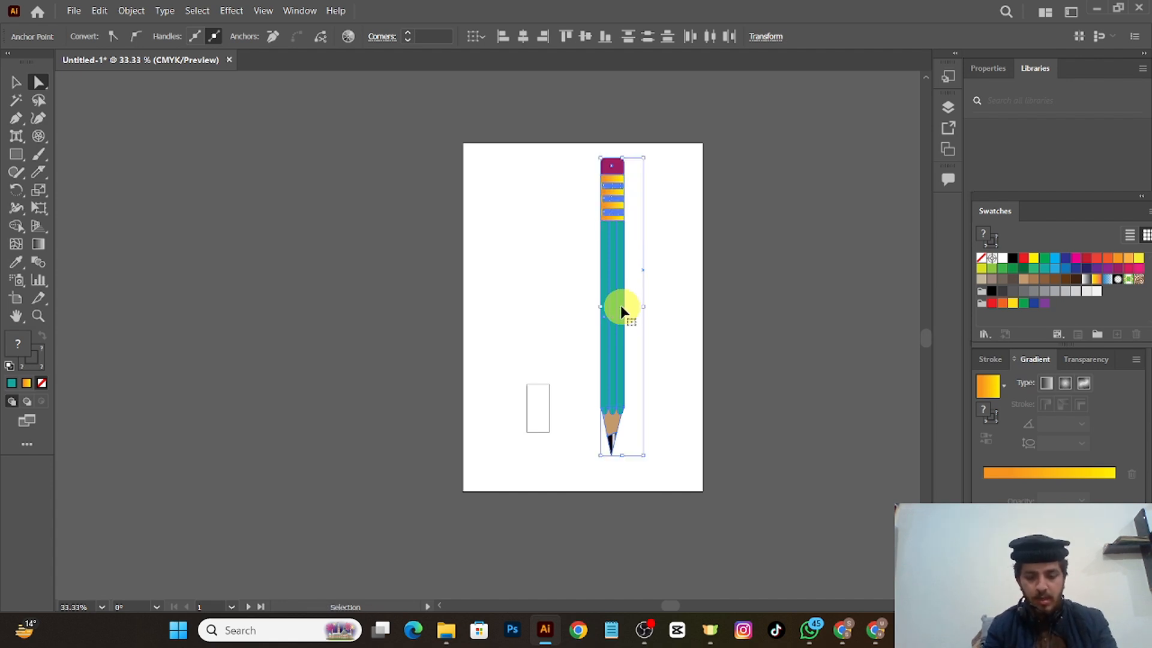
drag(619, 306, 579, 303)
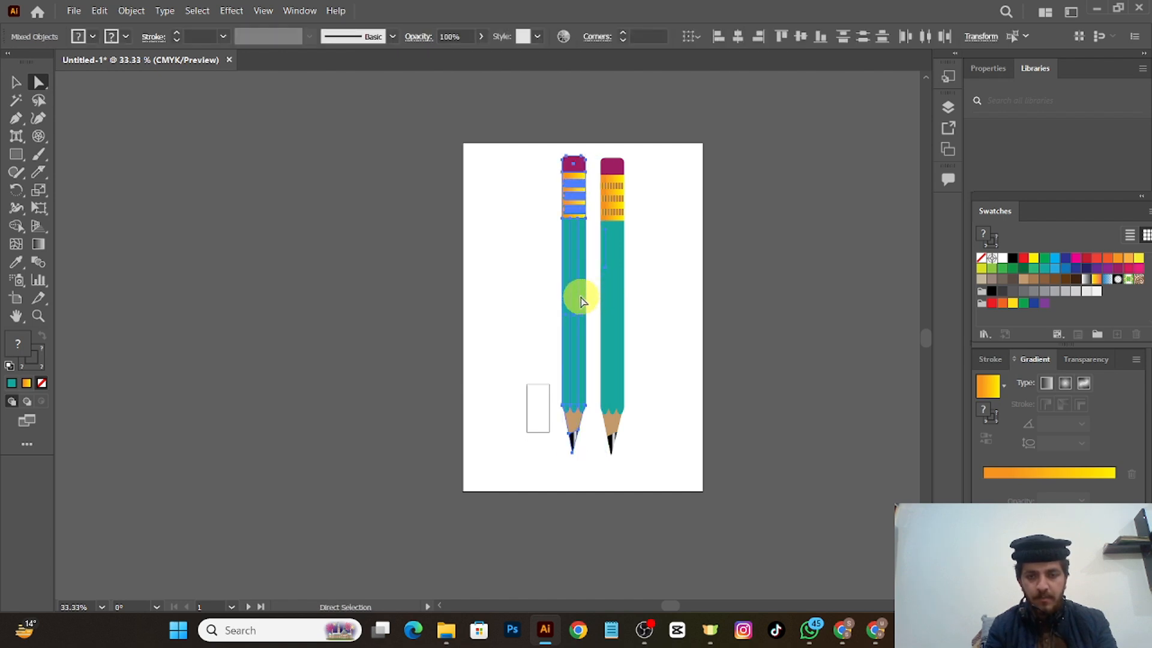
- Try to place another copy of the duplicated pencil about 94 pt farther left
key(ctrl)
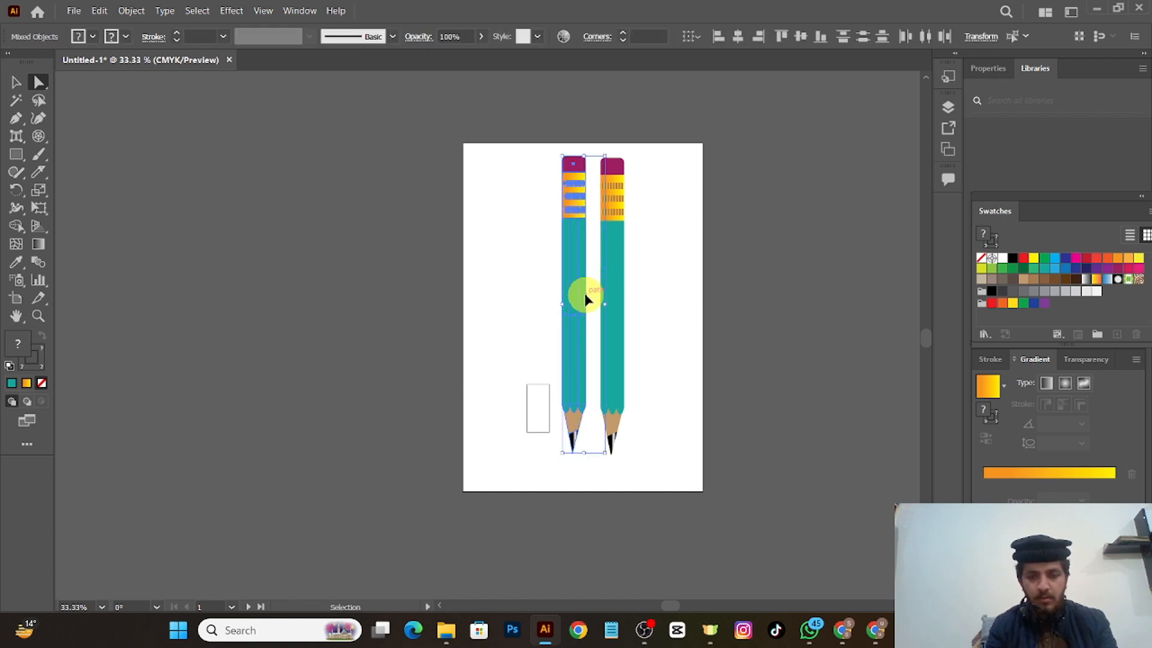
mouse_move(585, 295)
mouse_down()
mouse_move(545, 299)
mouse_move(549, 282)
mouse_move(533, 304)
mouse_move(549, 300)
mouse_up()
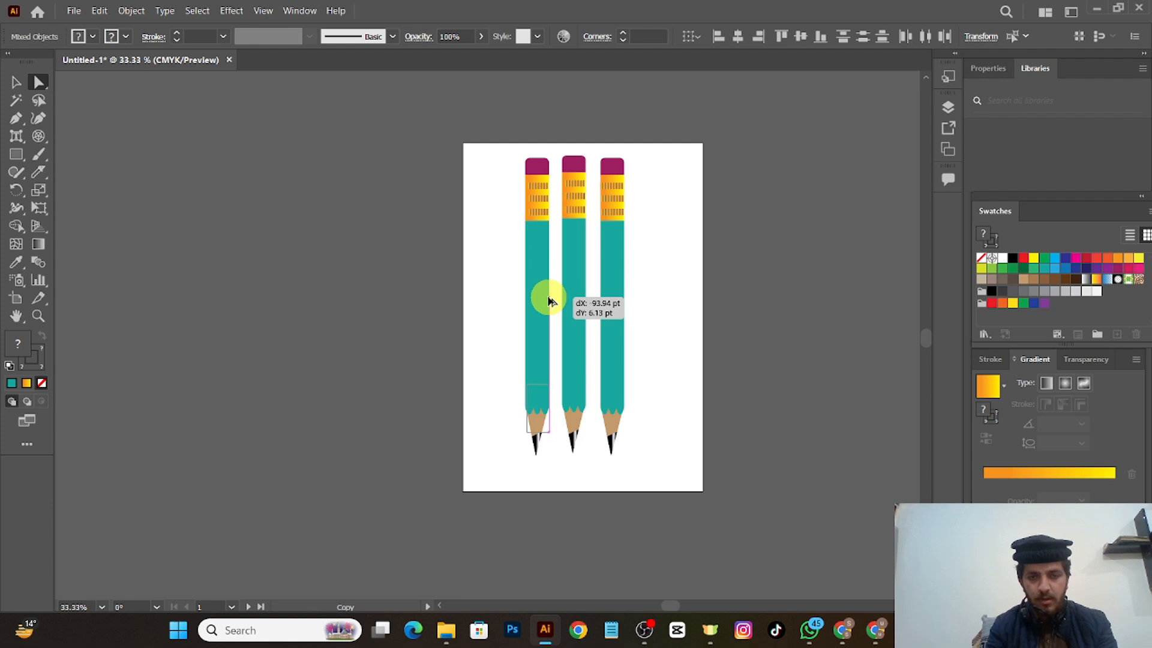
drag(548, 301, 552, 301)
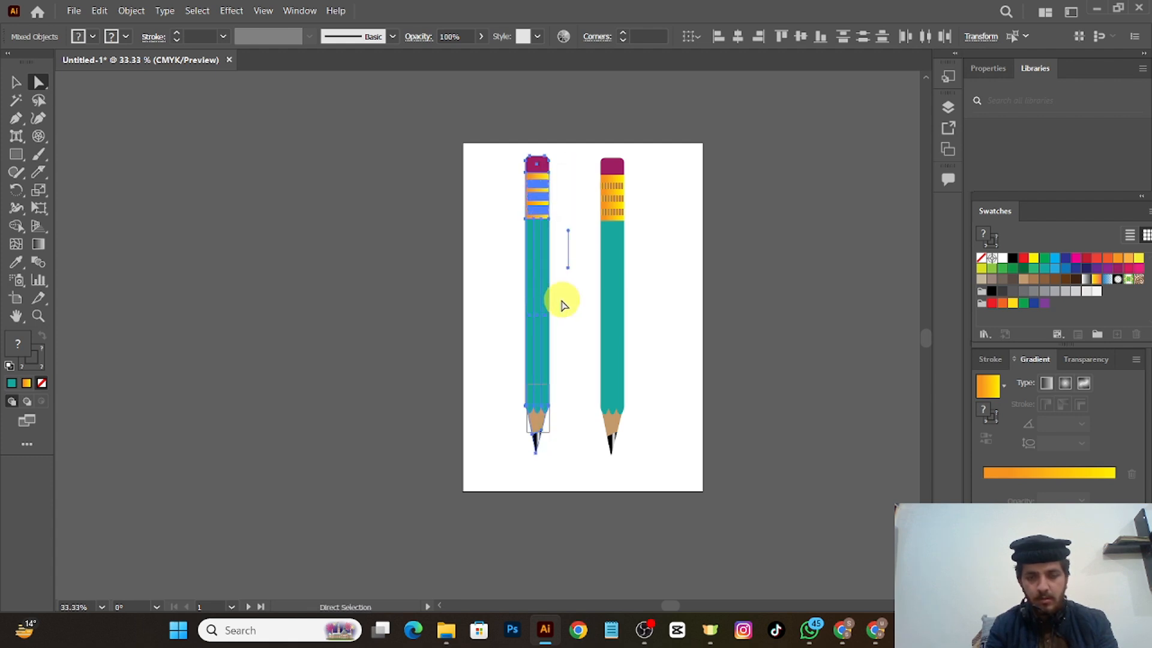
- Move the duplicated pencil about 109 pt right and 9 pt up, close beside the original
key(v)
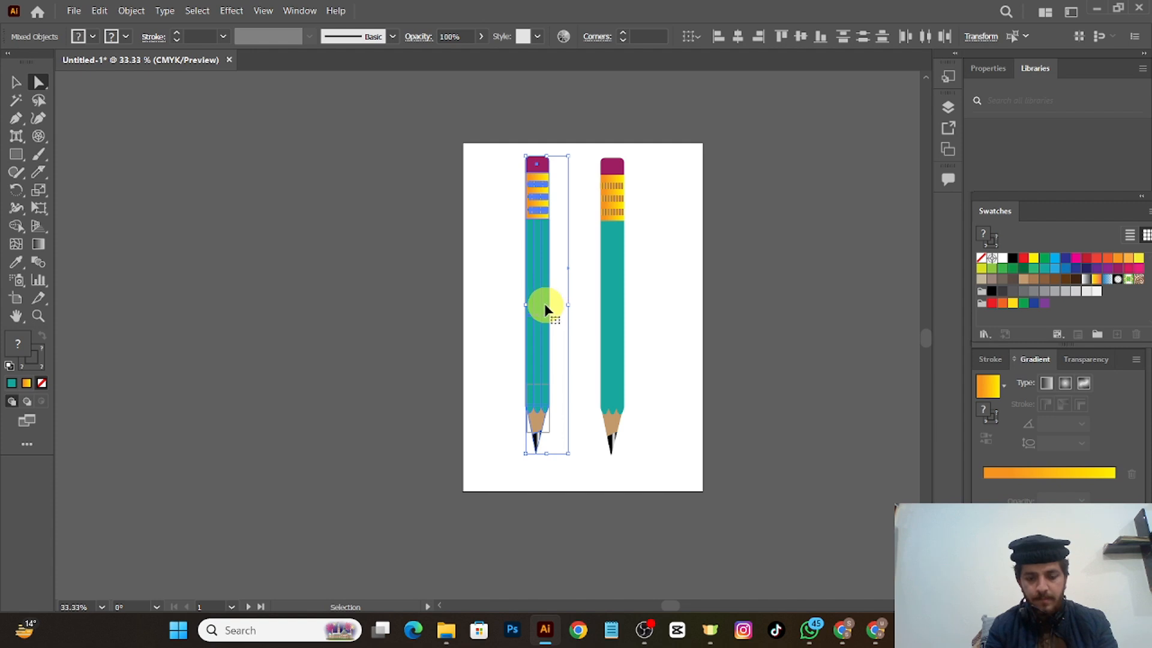
drag(545, 303, 588, 306)
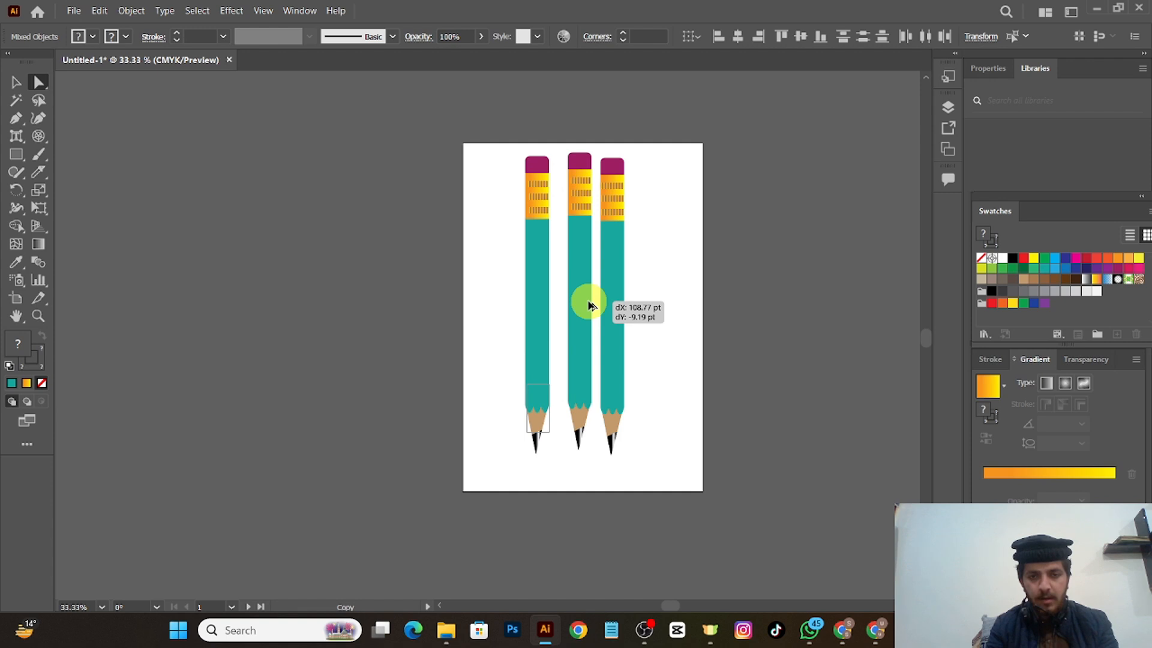
drag(588, 306, 588, 306)
- Duplicate the pencil beside the original to its left as a third pencil, and clear the selection
key(ctrl)
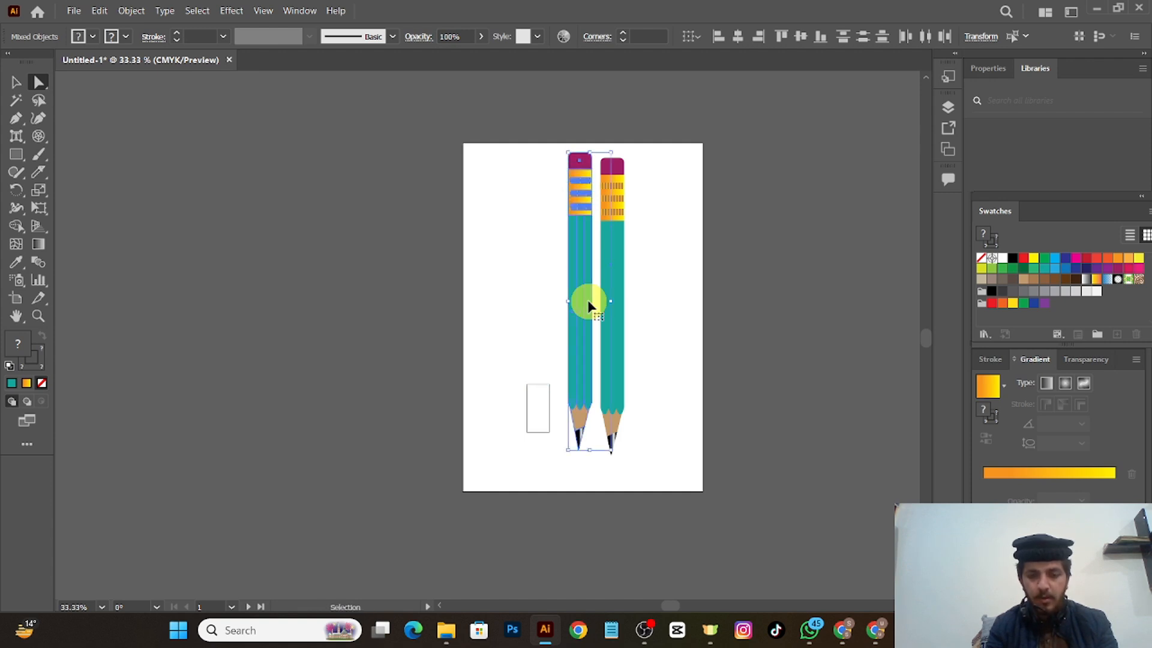
drag(588, 306, 551, 304)
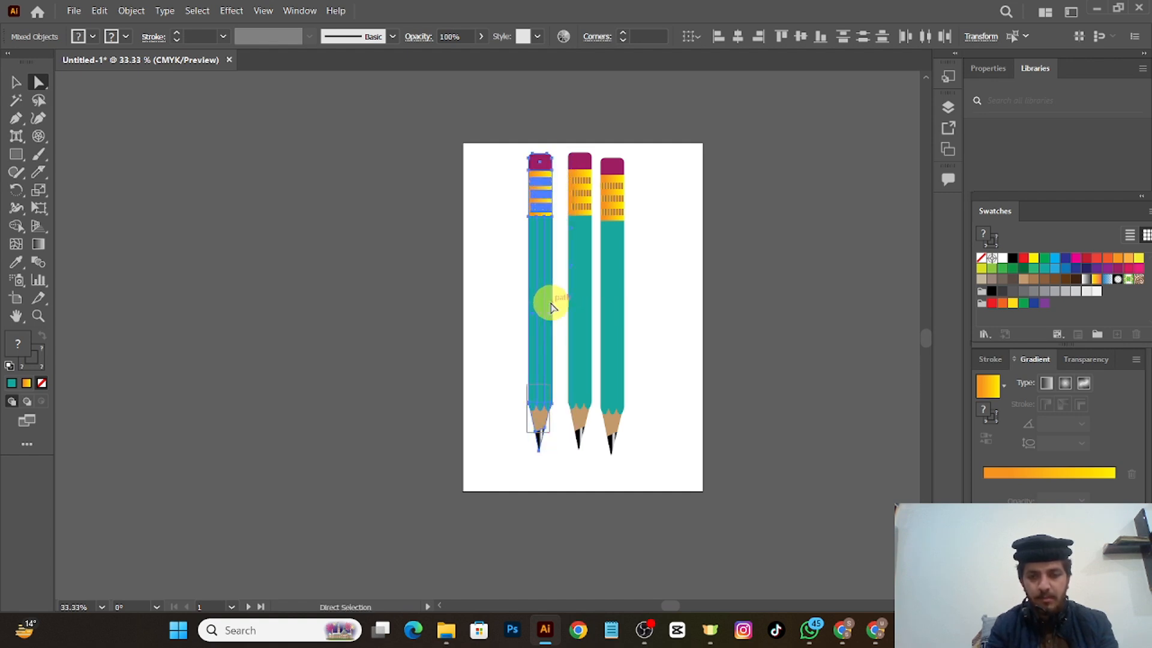
click(705, 317)
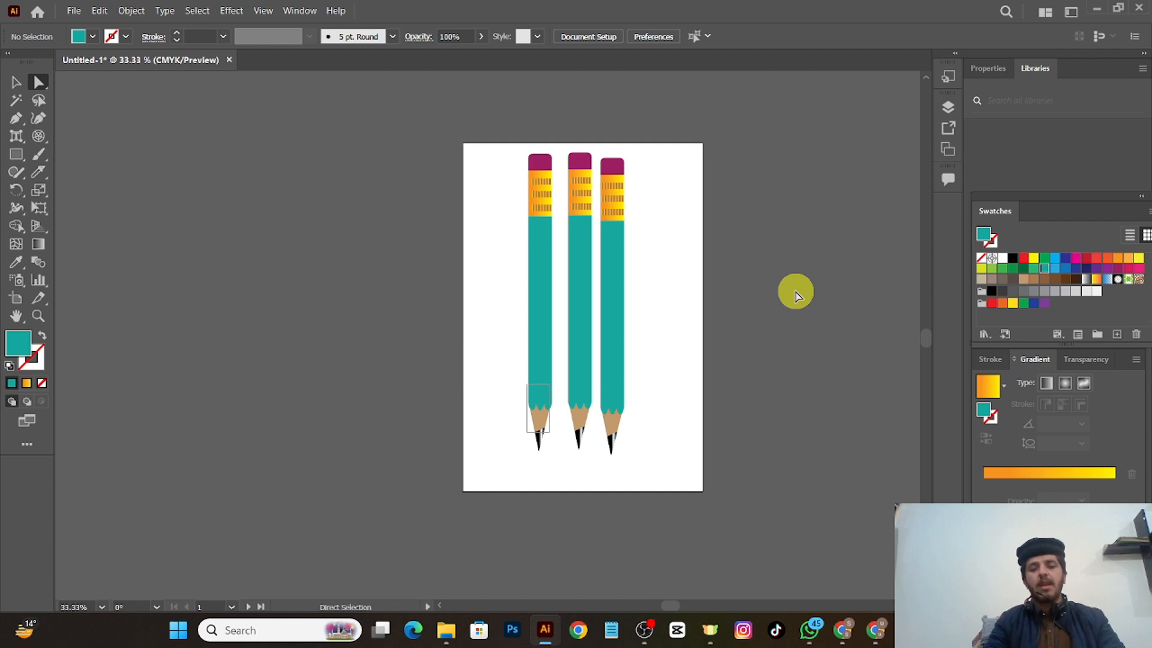